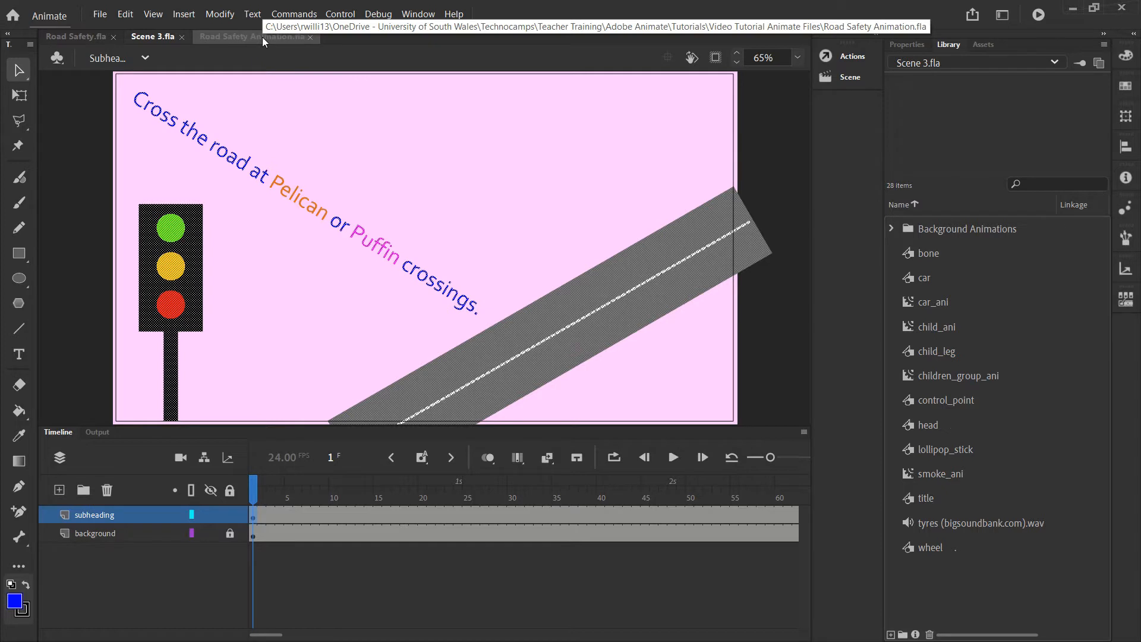
- Switch to Road Safety Animation.fla and add a new scene named Subheading after Traffic Lights
click(262, 37)
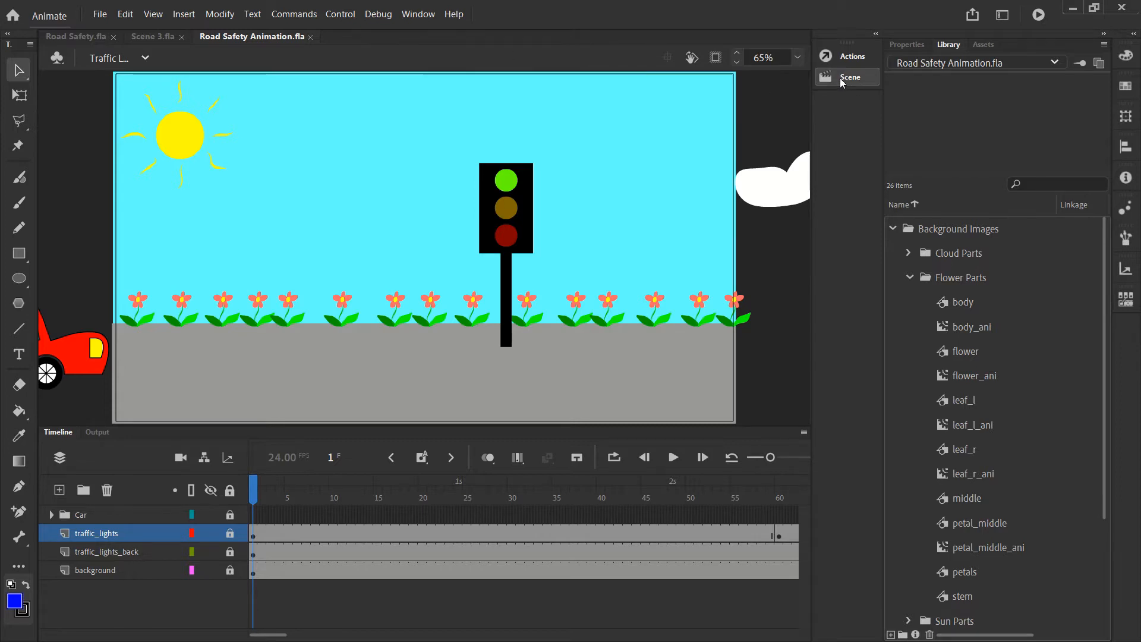
click(420, 16)
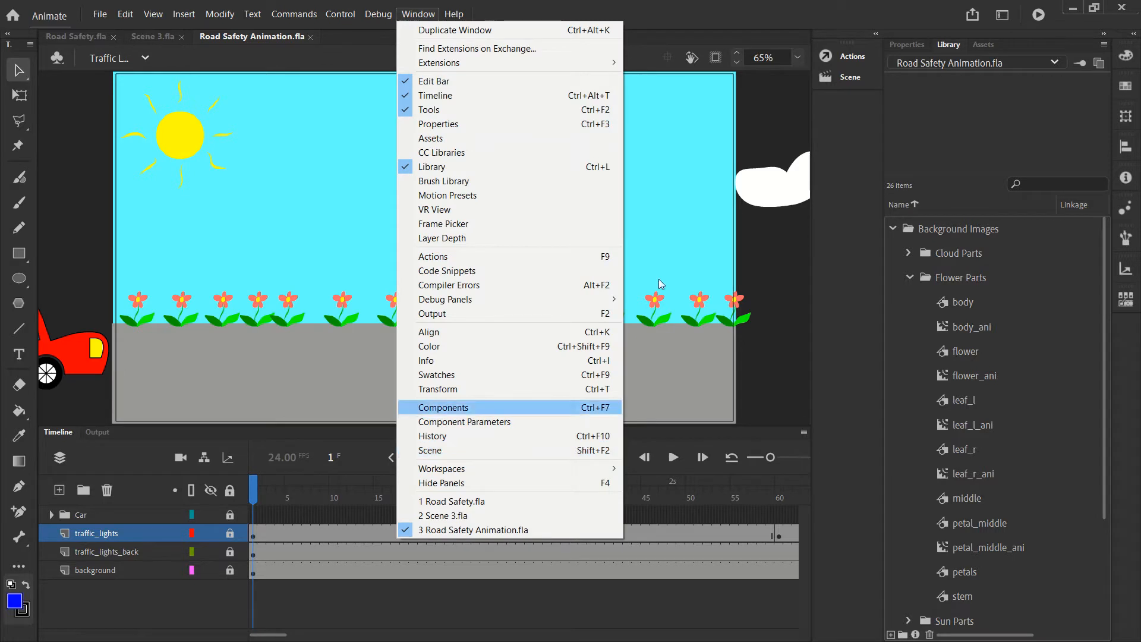
click(843, 79)
click(842, 79)
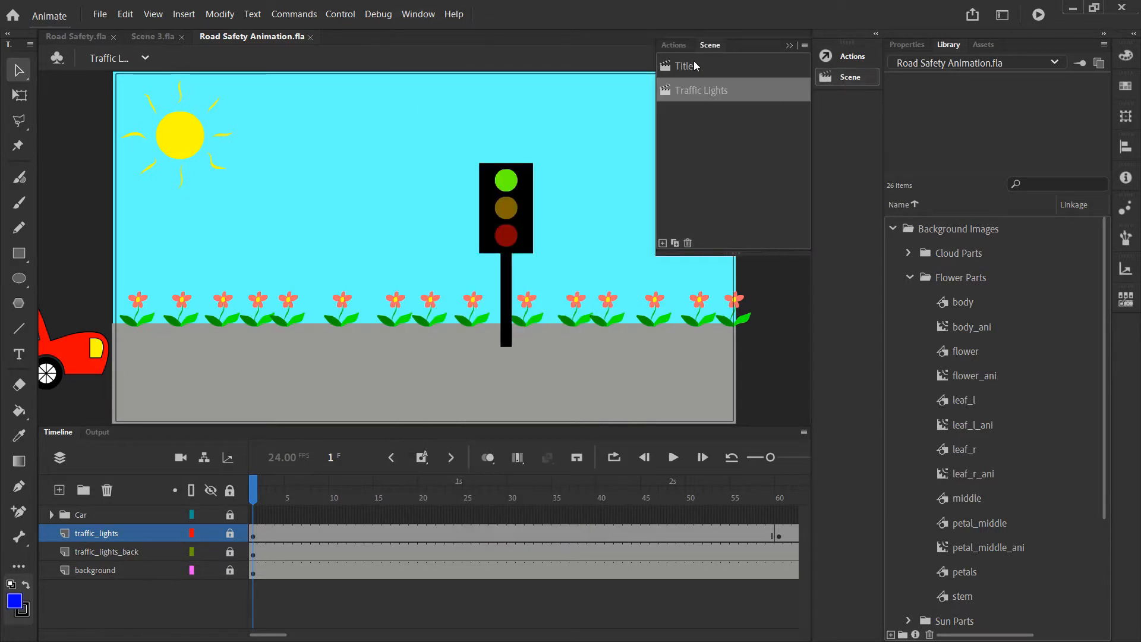
click(663, 244)
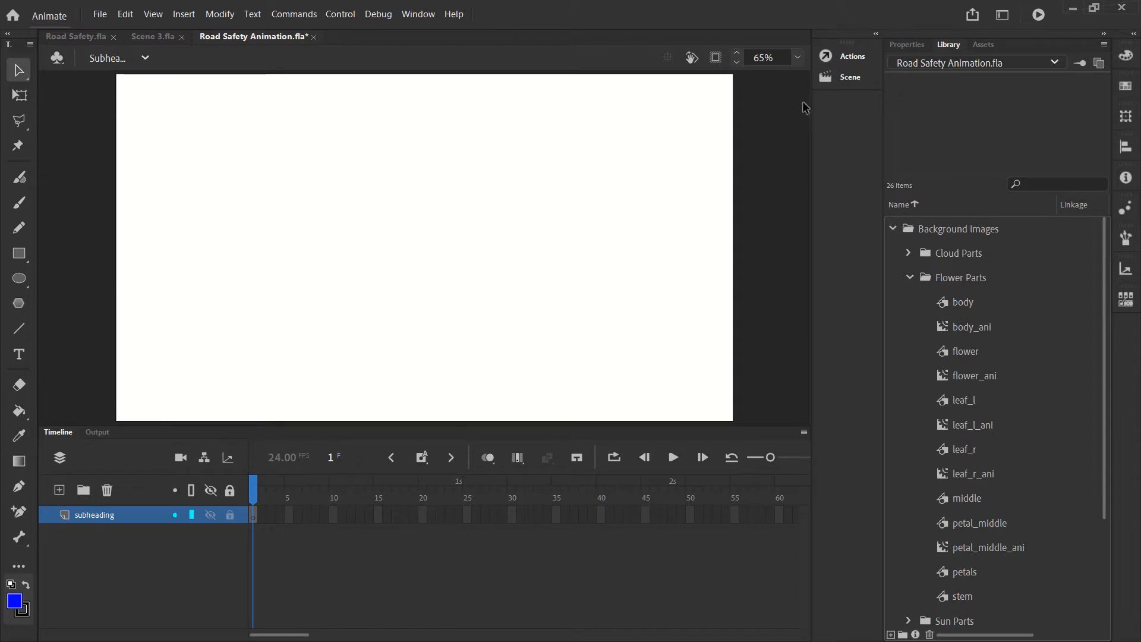
- Review the Traffic Lights scene for reference and return to the Subheading scene
click(843, 77)
click(712, 90)
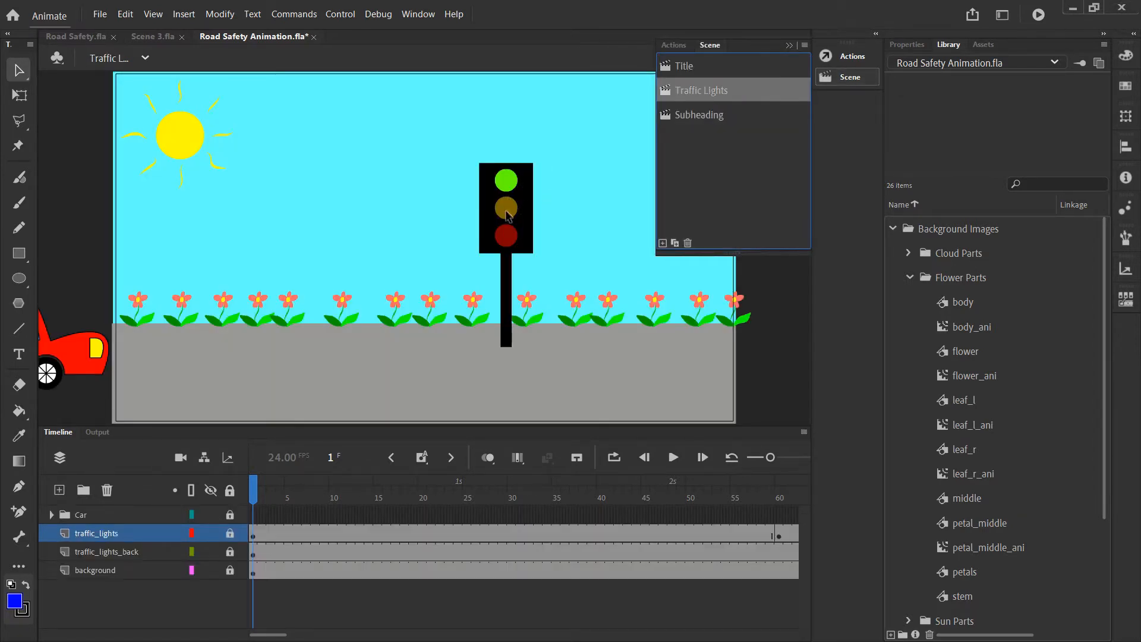
click(730, 115)
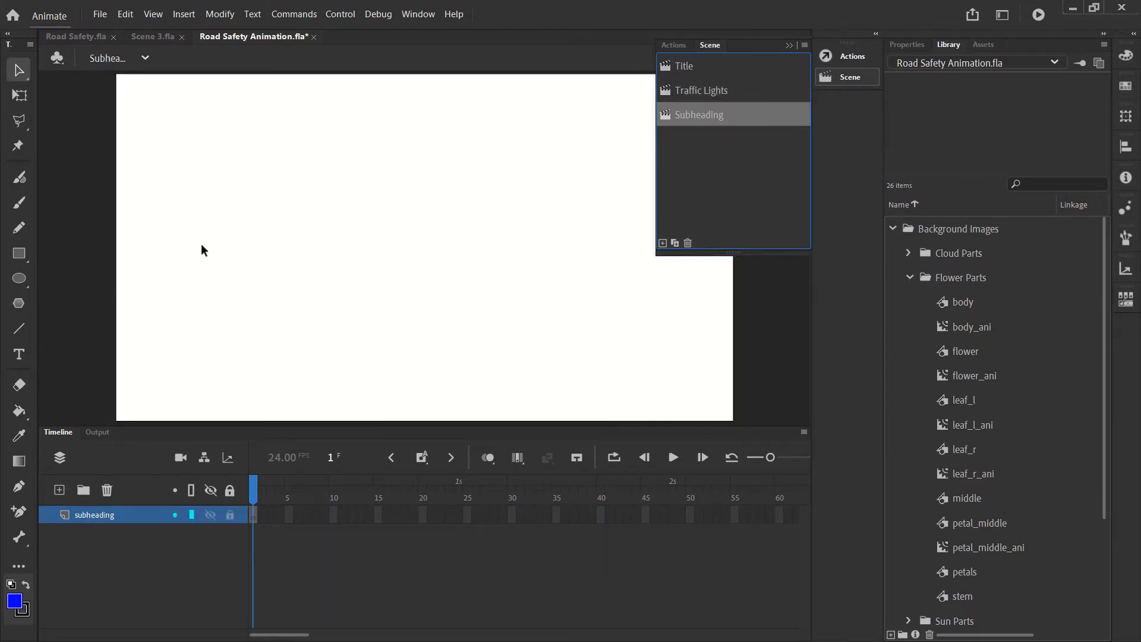
click(209, 209)
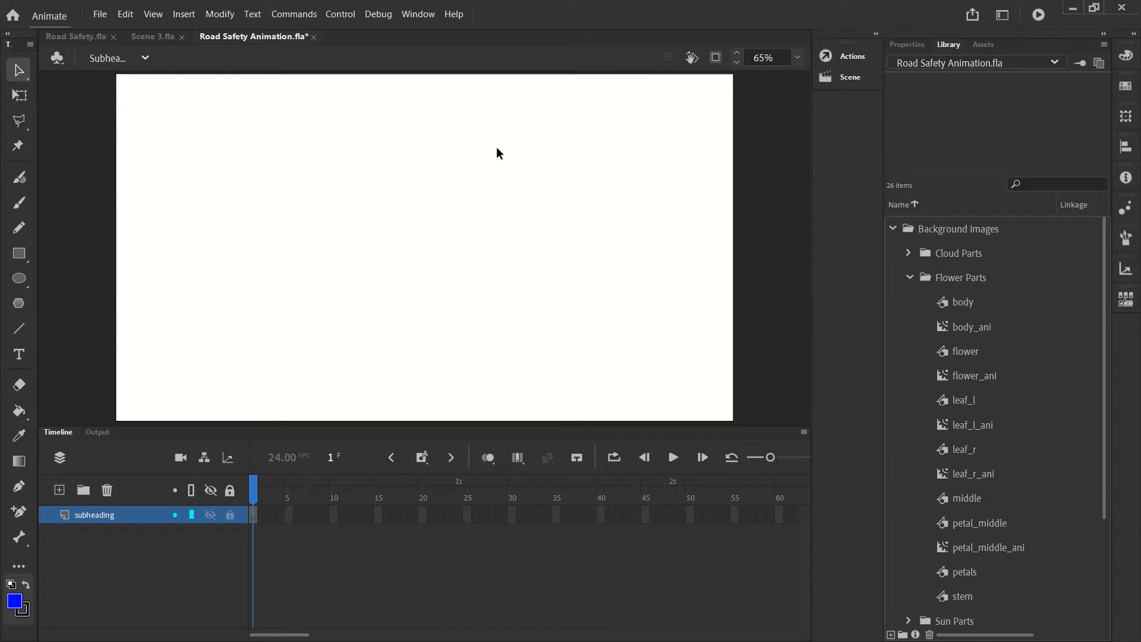
- Draw a black #000000 box about 125 by 233 px and a separate pole about 22 by 251 px, both without stroke
click(19, 256)
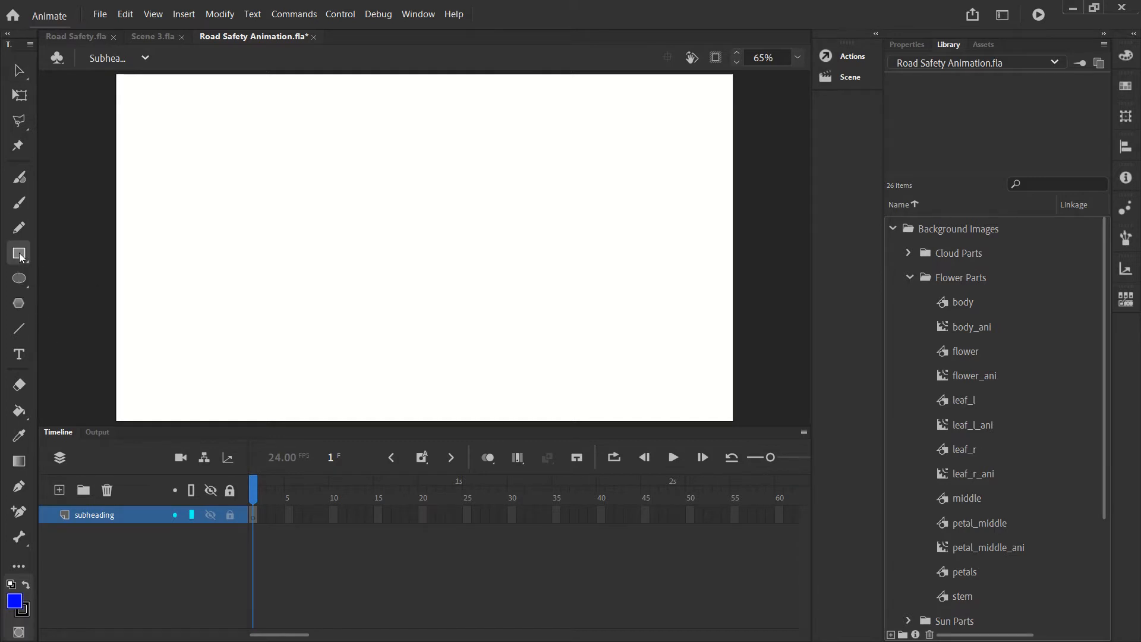
click(897, 45)
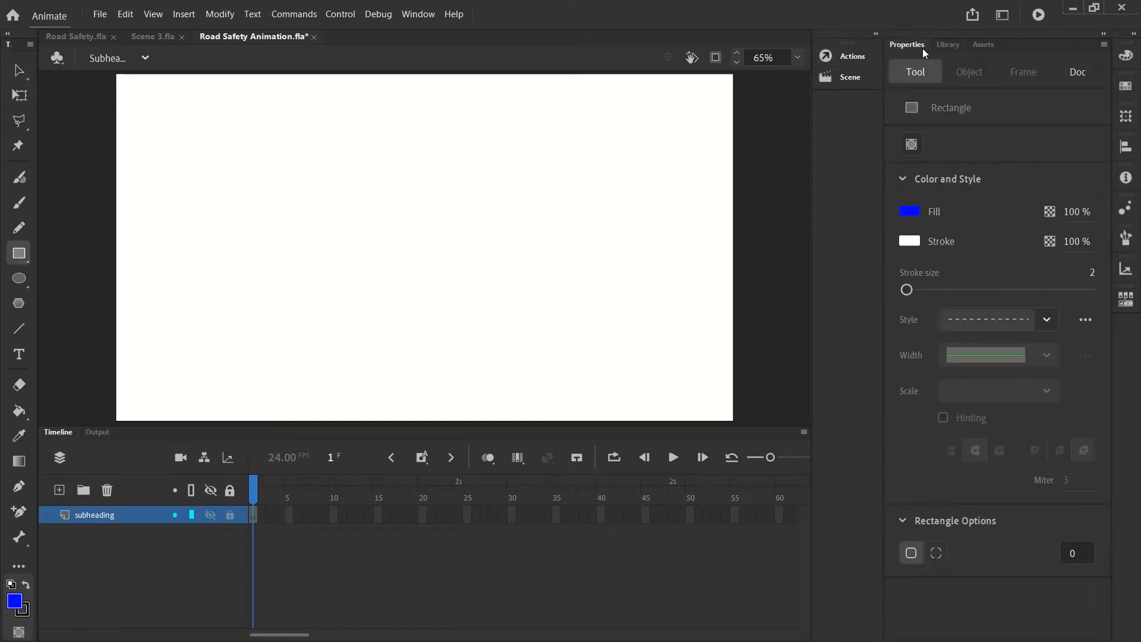
click(909, 212)
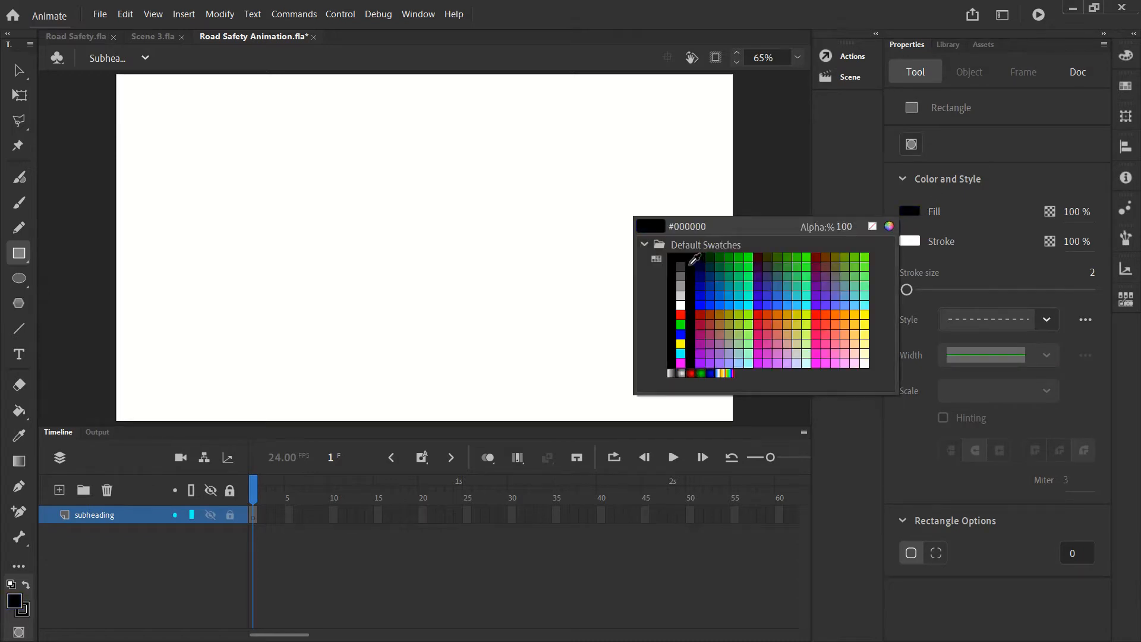
click(675, 250)
click(913, 243)
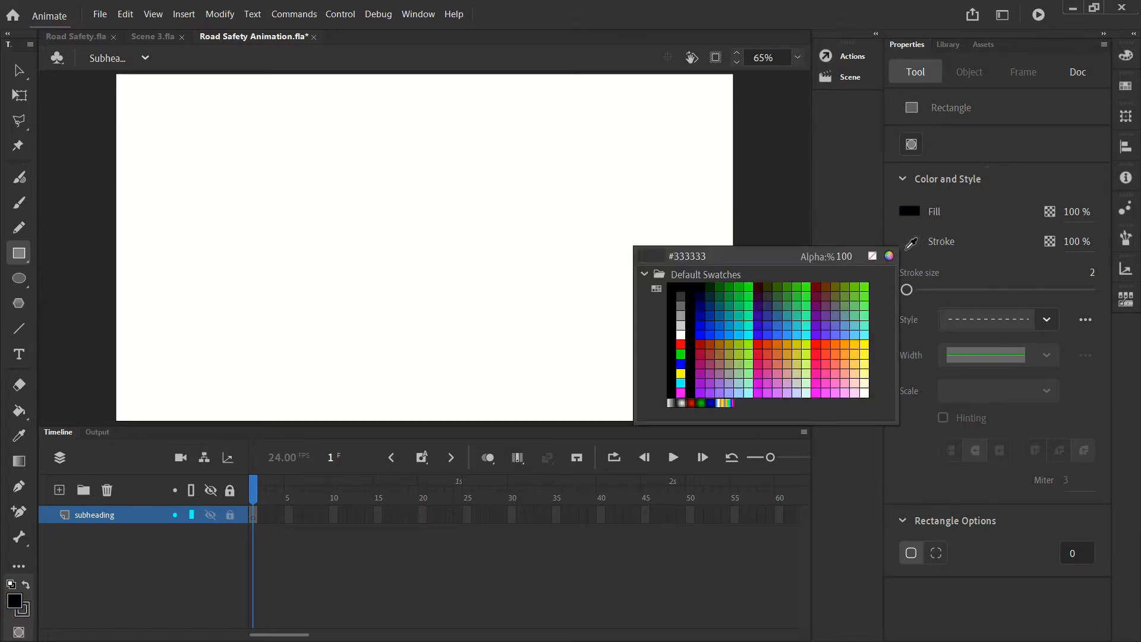
click(871, 255)
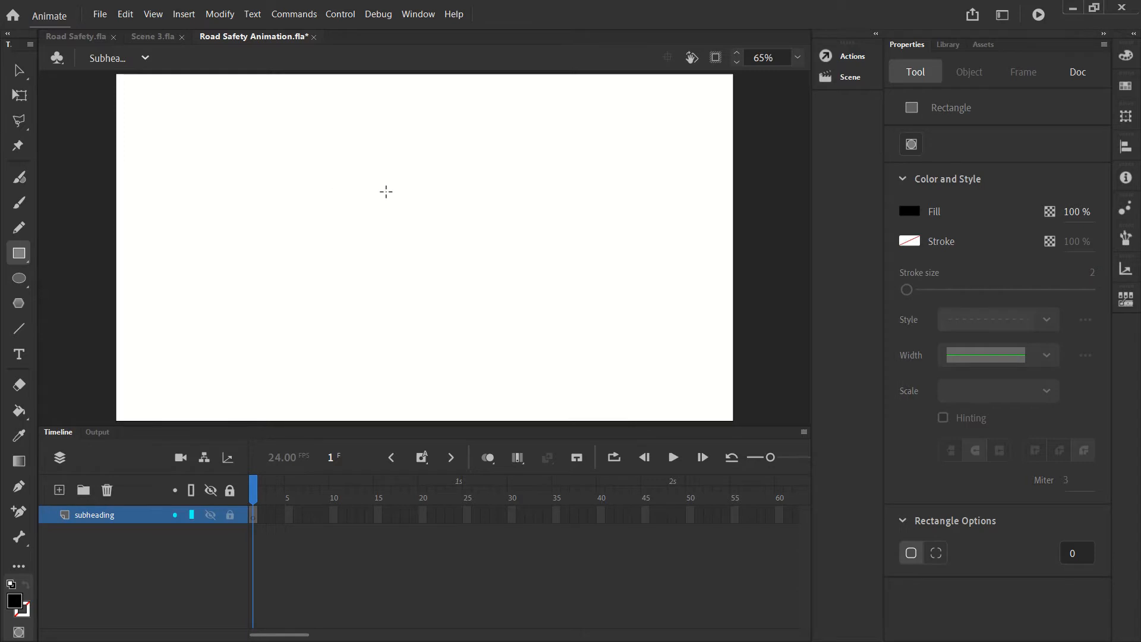
drag(336, 211, 442, 417)
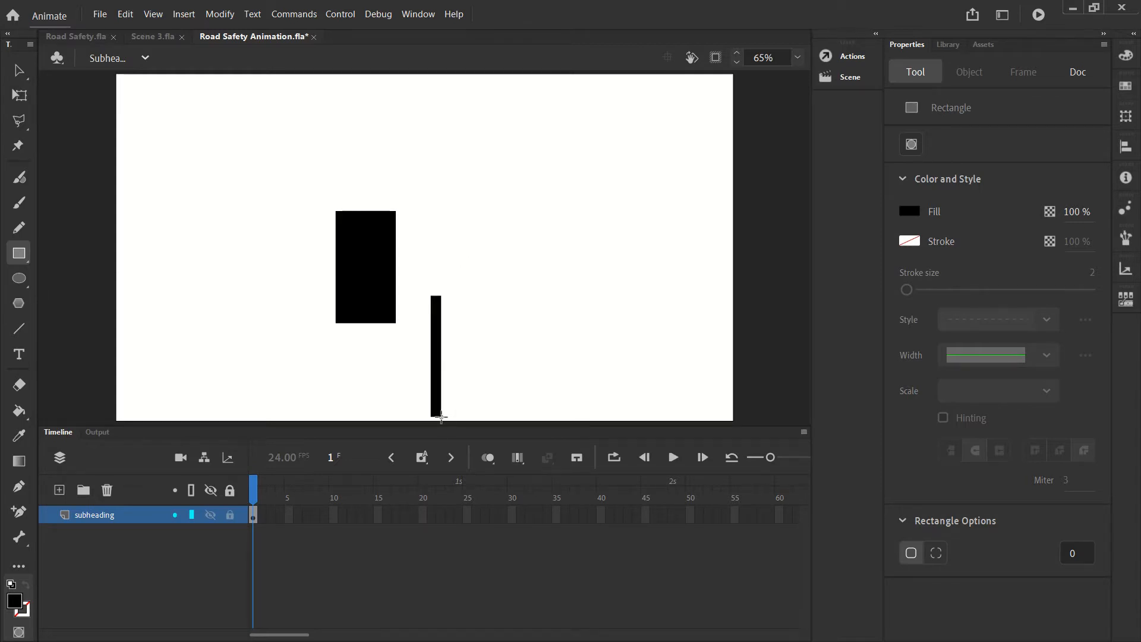
- Move the black box above the pole and centre both shapes horizontally on the stage
click(16, 72)
drag(373, 256, 320, 160)
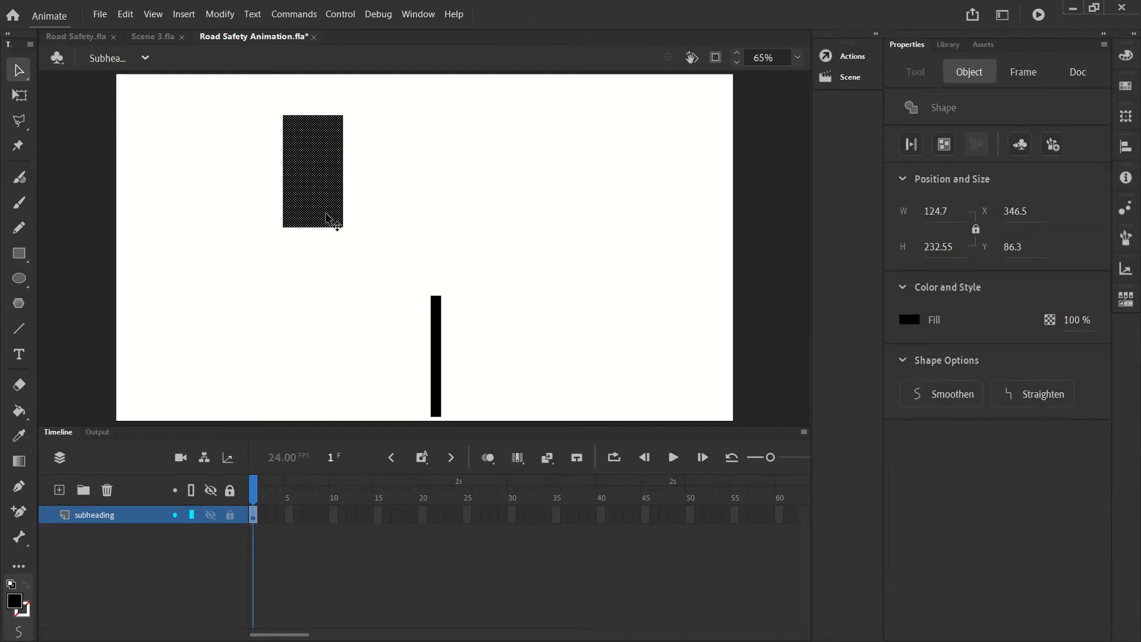
key(ctrl+alt+2)
click(438, 308)
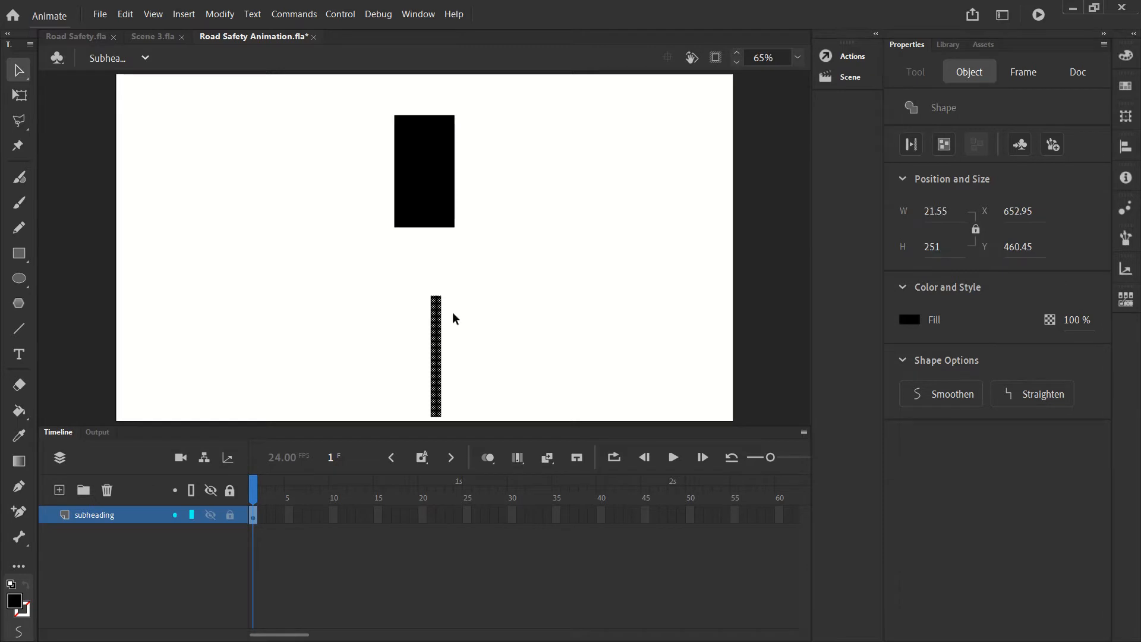
key(ctrl+alt+2)
click(441, 262)
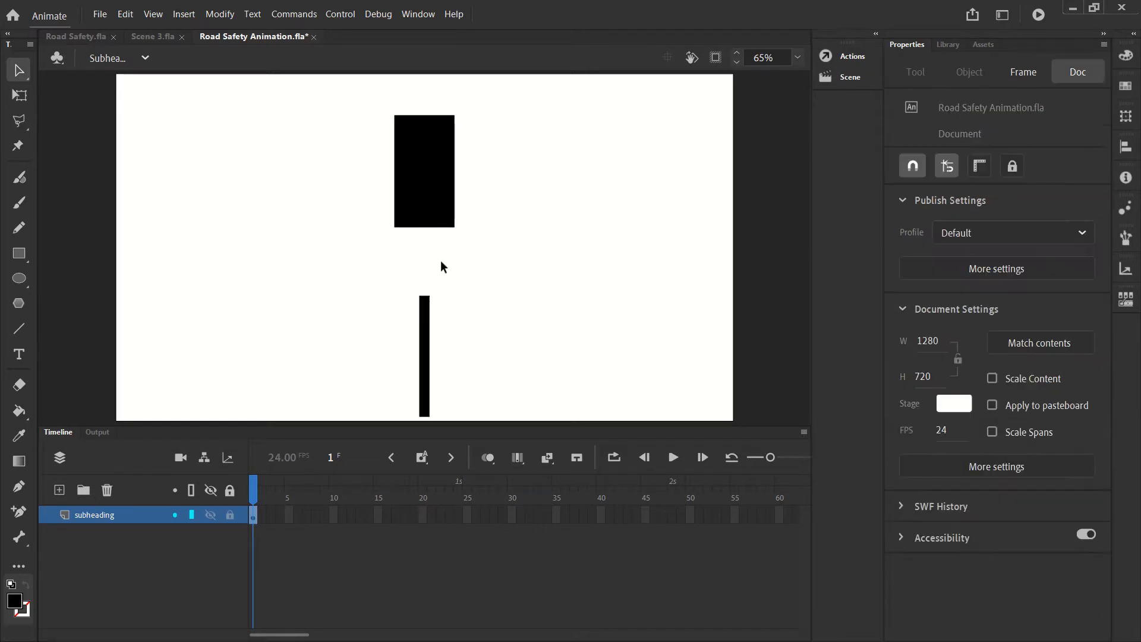
- Lower the black box to about Y 240 so it joins the top of the pole as one shape
click(429, 224)
key(Down)
key(Down)
key(Down)
key(Down)
key(Down)
key(Down)
key(Down)
key(Down)
key(Down)
key(Down)
key(Down)
key(Down)
key(Down)
key(Down)
key(Down)
key(Down)
key(Down)
key(Down)
key(Down)
key(Down)
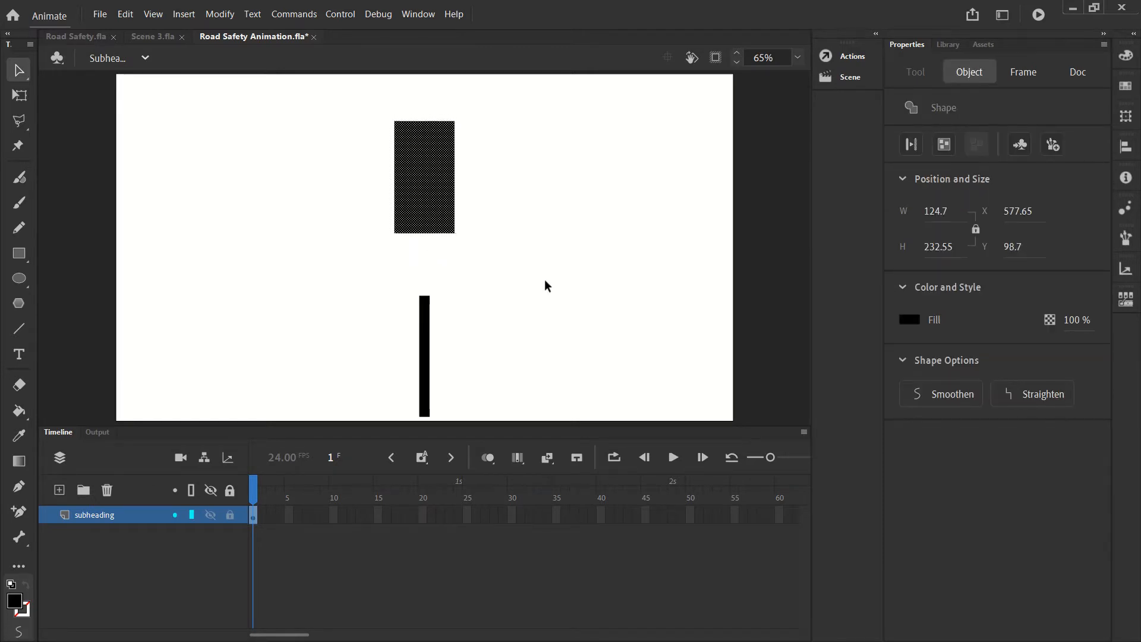
key(Down)
key(Down)
key(Down)
key(Down)
key(Down)
key(Down)
key(Down)
key(Down)
key(Down)
key(Down)
key(Down)
key(Down)
key(Down)
key(Down)
key(Down)
key(Down)
key(Down)
key(Down)
key(Down)
key(Down)
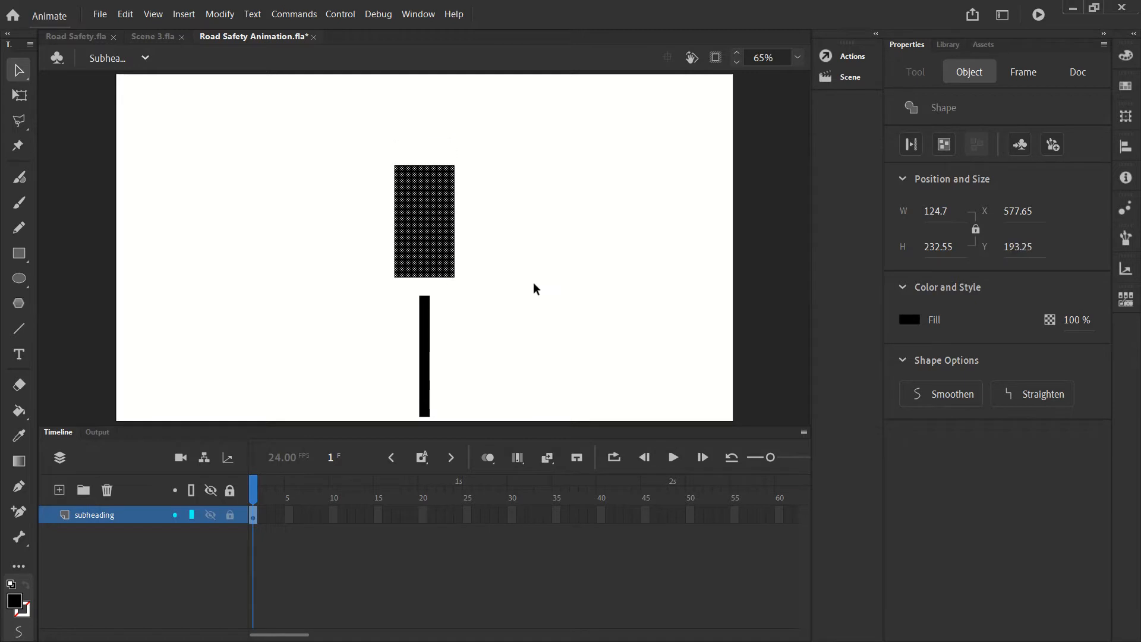
key(Down)
key(Down)
key(Down)
key(Down)
key(Down)
key(Down)
key(Down)
key(Down)
key(Down)
key(Down)
key(Down)
key(Down)
key(Down)
key(Down)
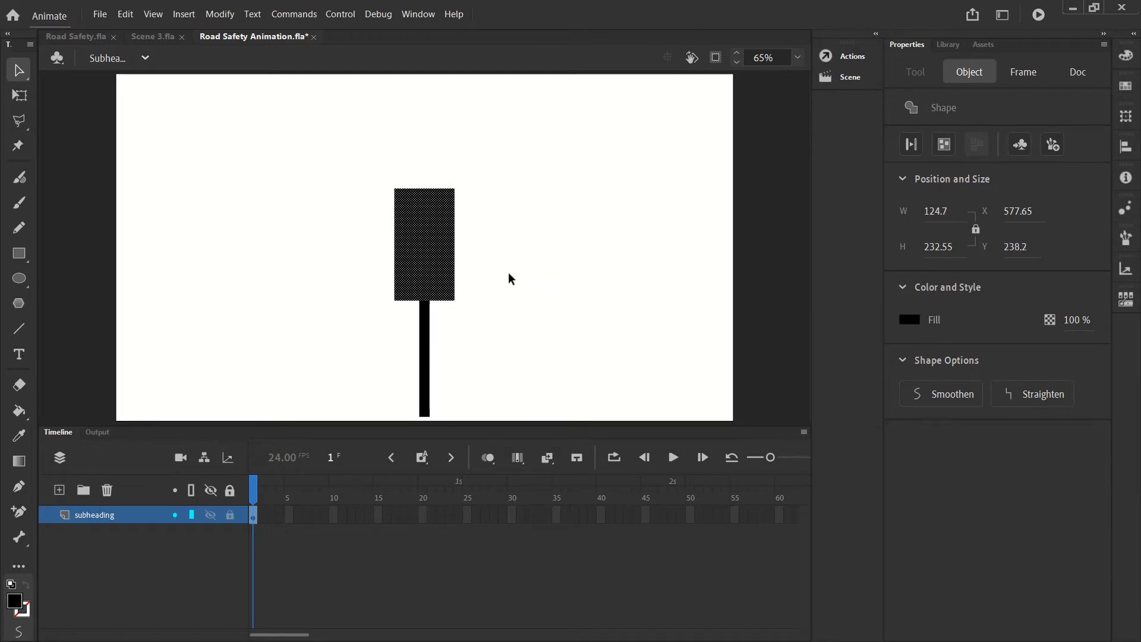
click(506, 273)
- Move the joined traffic light shape horizontally to about X 279, left of the stage centre
click(440, 226)
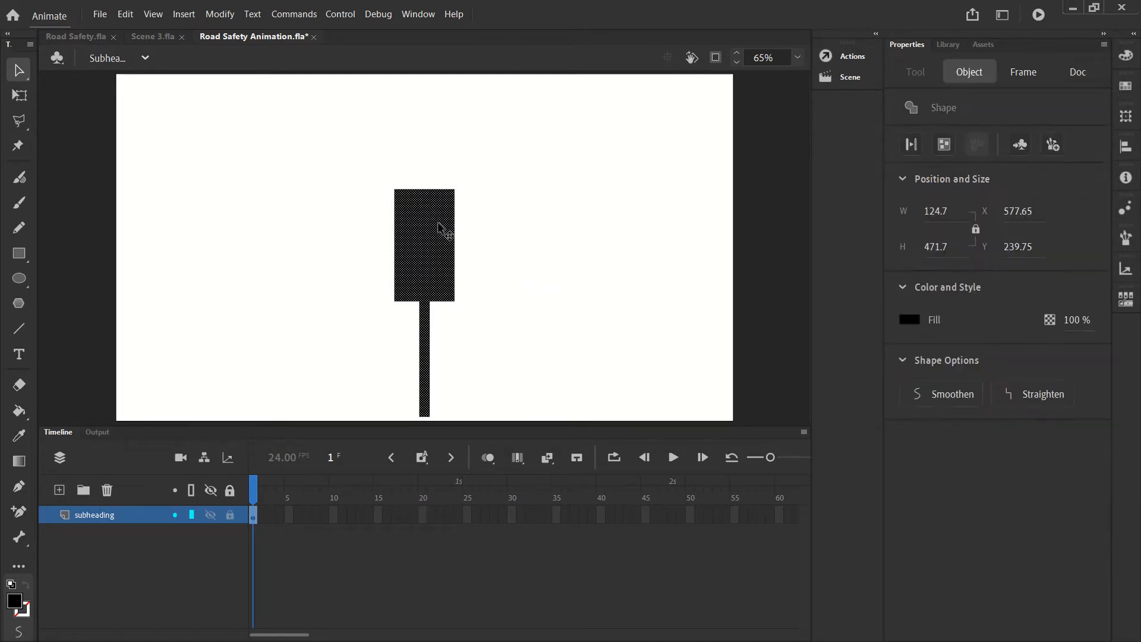
drag(416, 247, 273, 247)
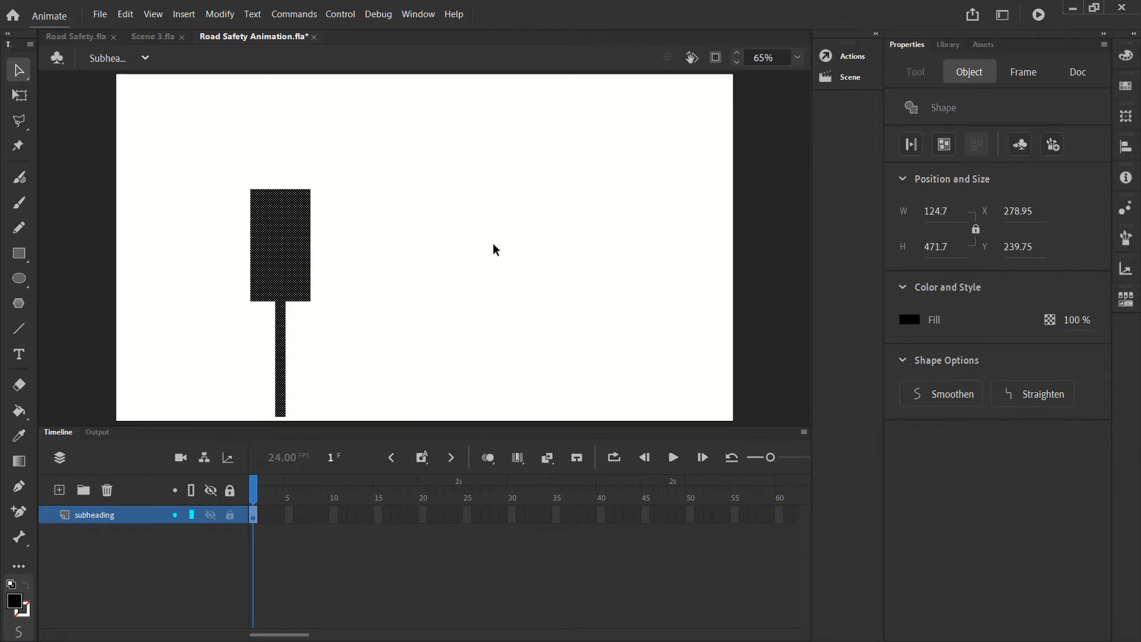
click(316, 257)
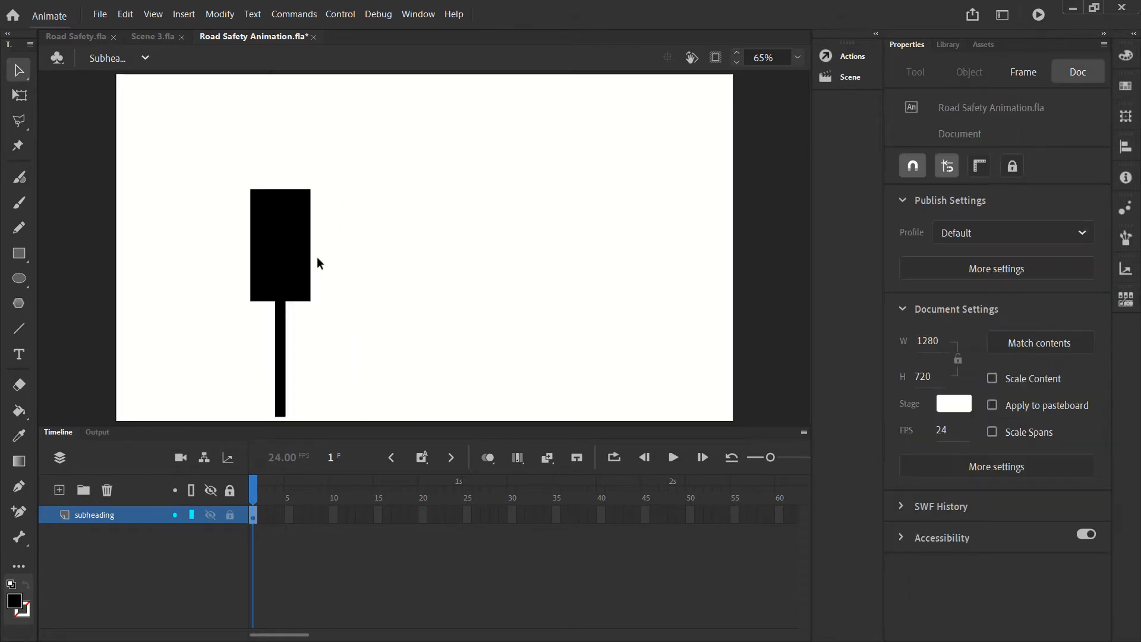
- Draw a bright green circle without stroke, about 58 px across, beside the upper part of the black box
click(22, 281)
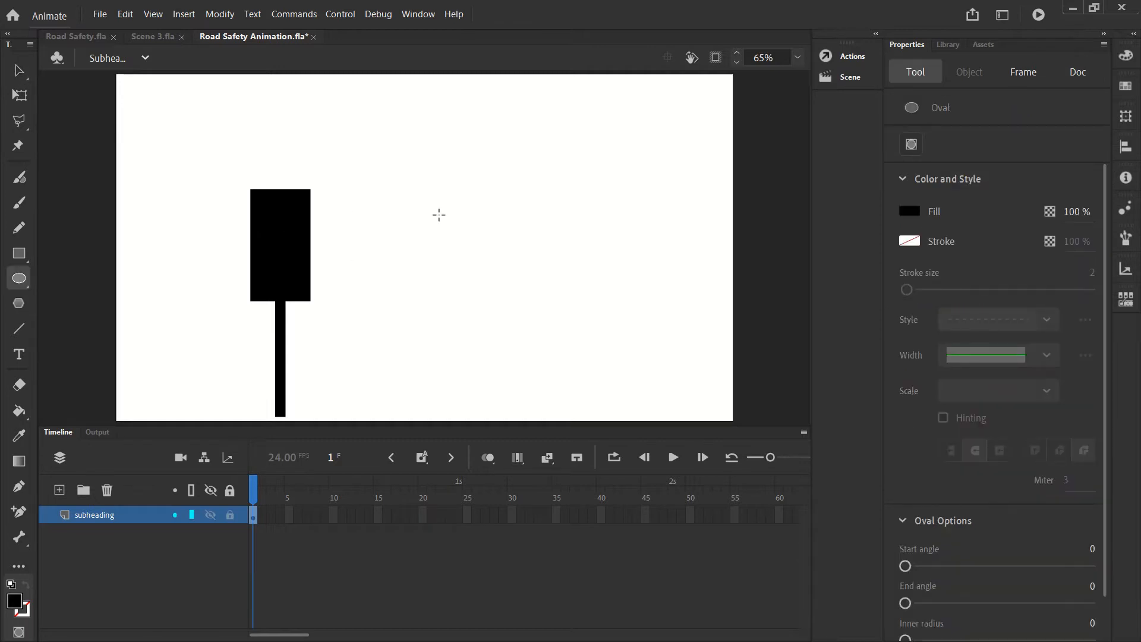
click(911, 212)
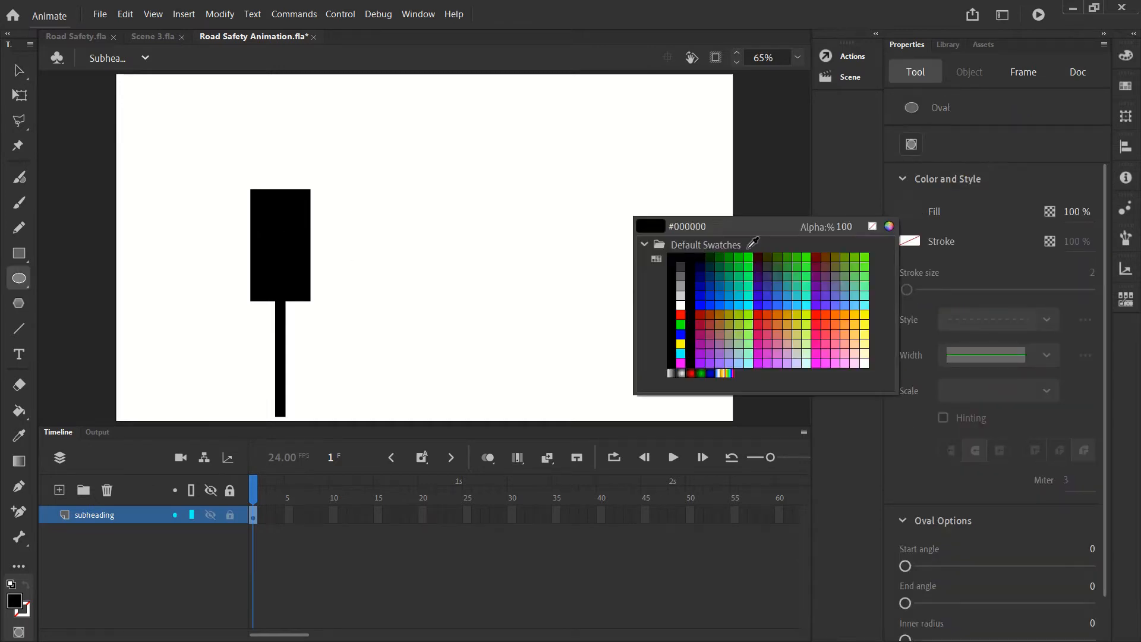
click(863, 256)
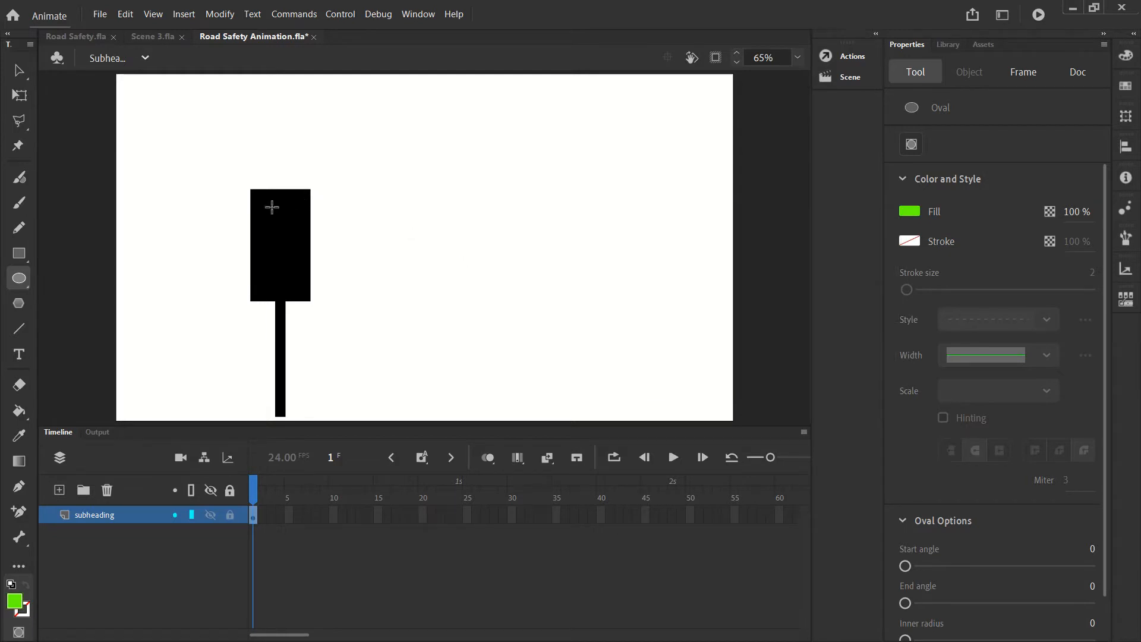
drag(341, 198, 370, 227)
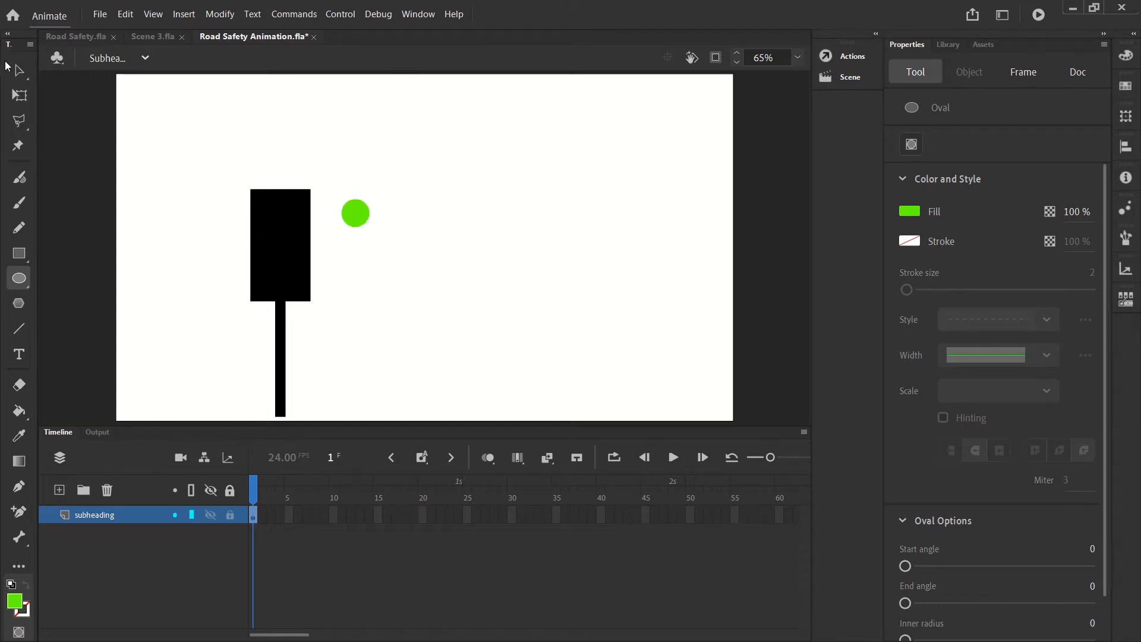
- Try moving the green circle onto the black box and undo the move
click(8, 67)
drag(364, 219, 294, 241)
key(ctrl+z)
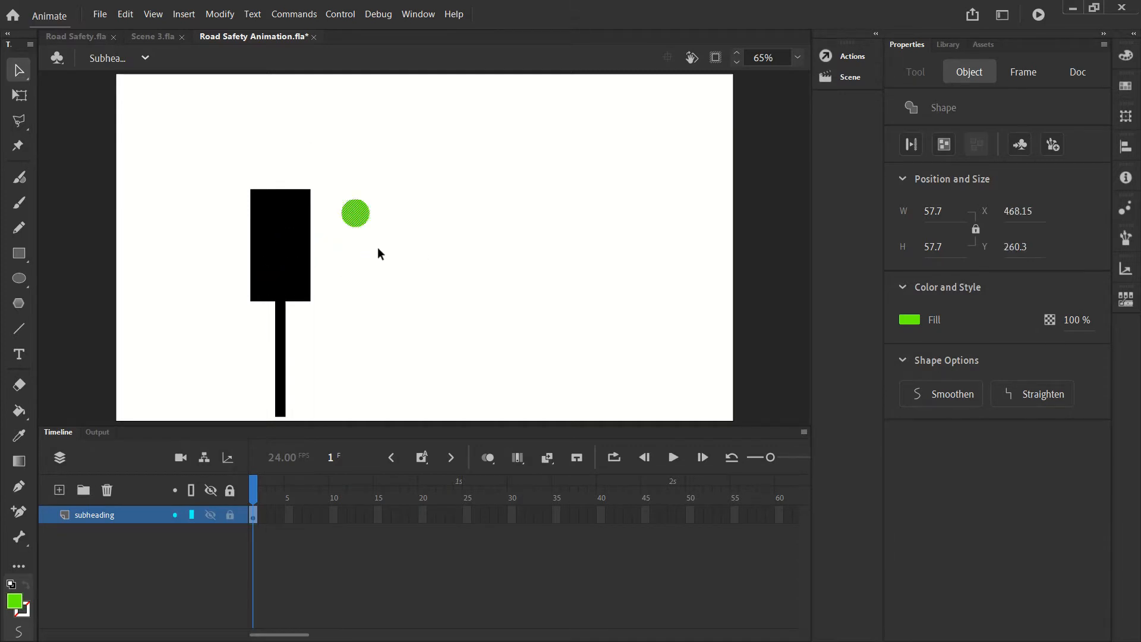
click(377, 249)
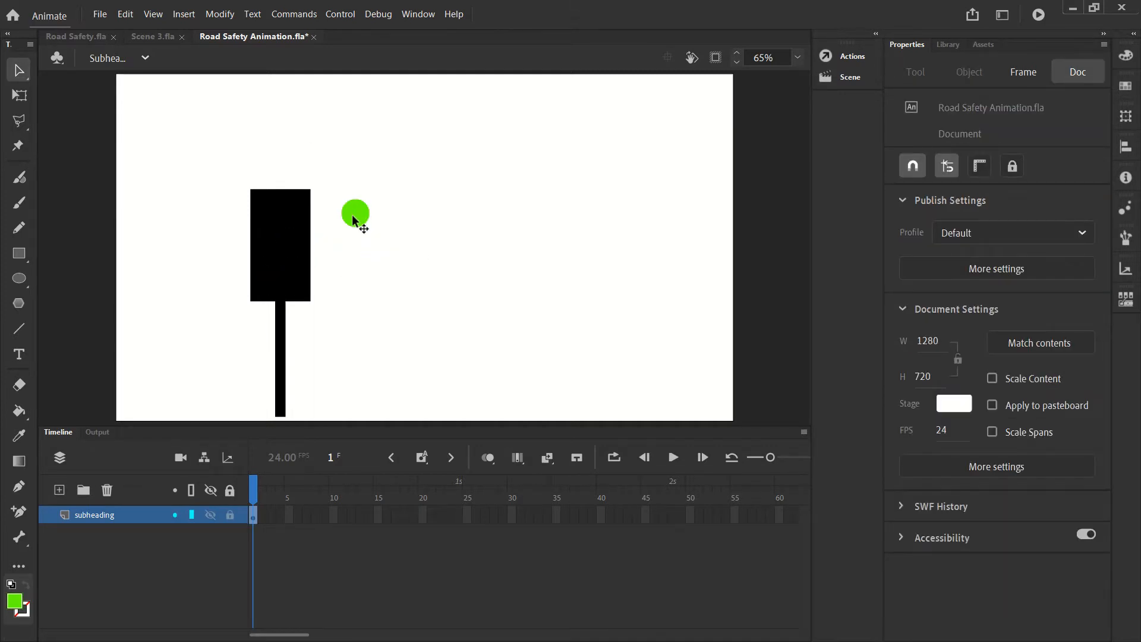
- Duplicate the green circle twice straight below the original, at about Y 328 and Y 408
drag(359, 215, 362, 243)
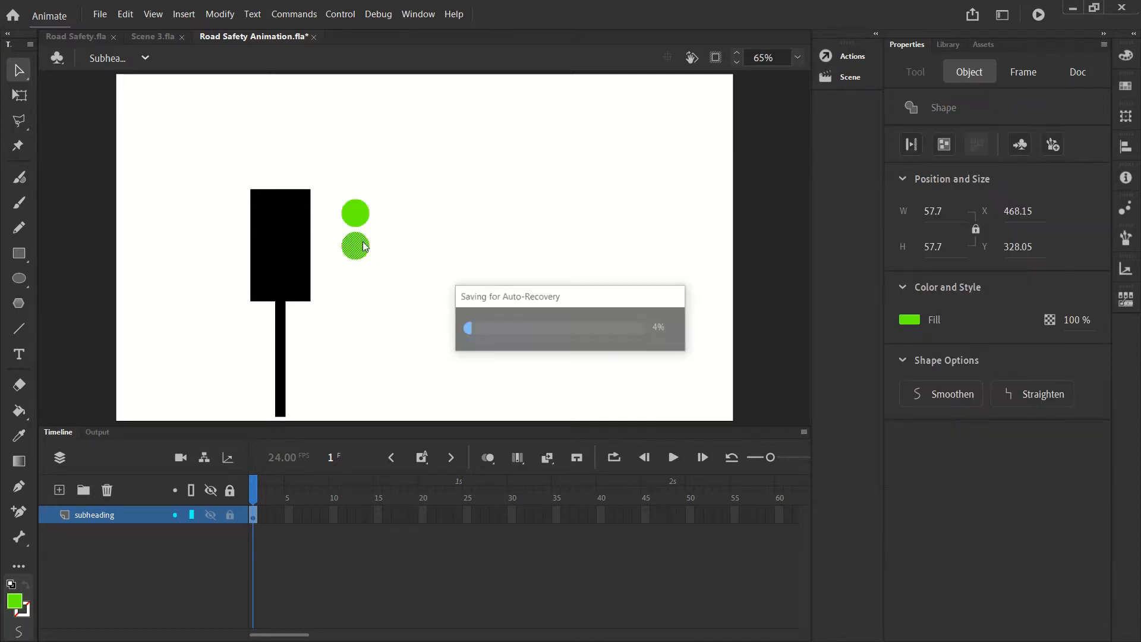
click(397, 247)
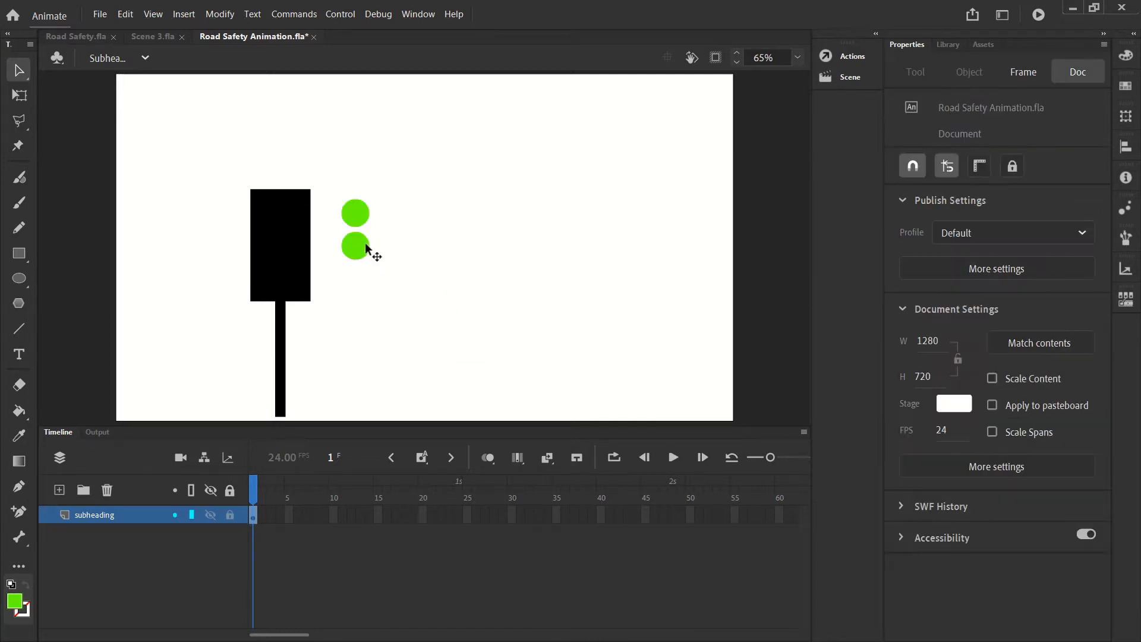
drag(361, 242, 361, 285)
click(374, 255)
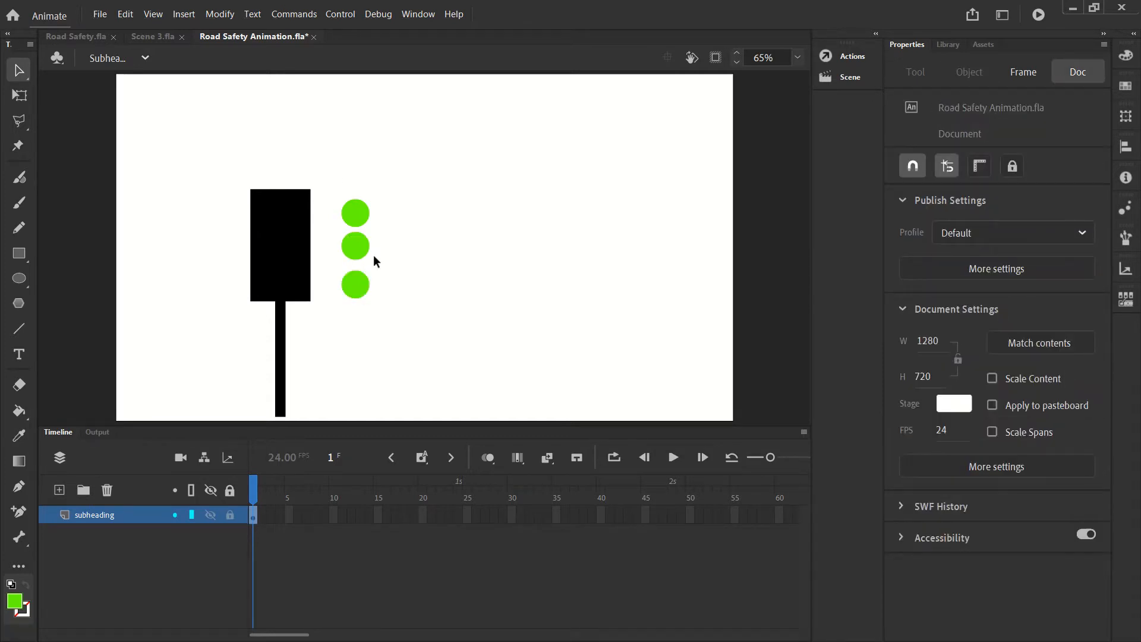
- Even out the circle spacing by nudging the lowest circle up to about Y 400 and the highest to about Y 254
click(357, 215)
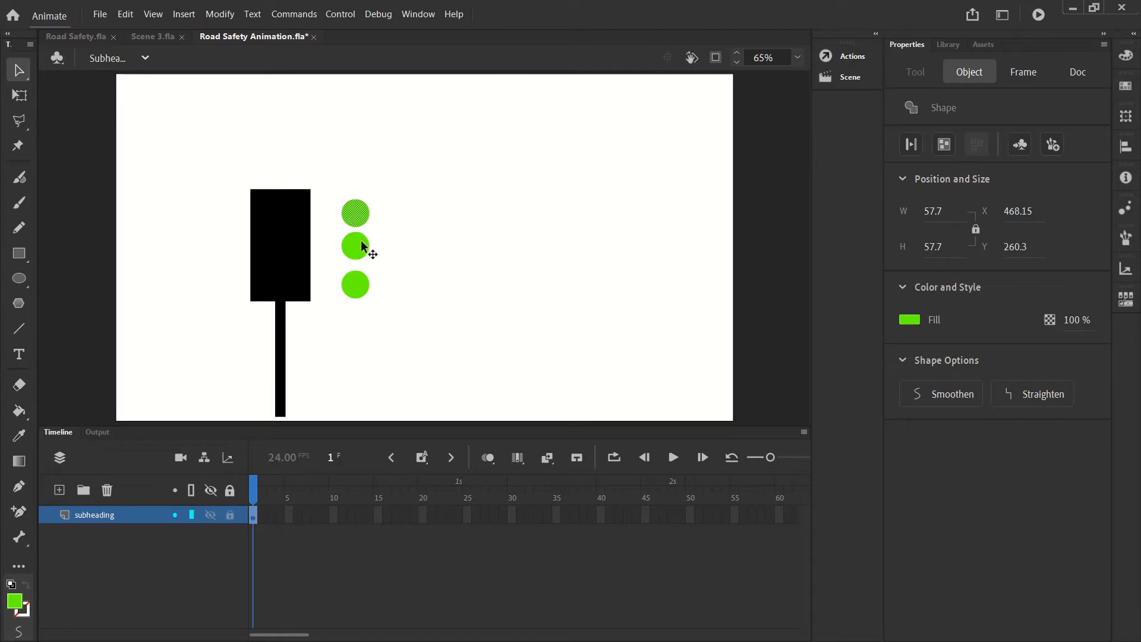
click(361, 279)
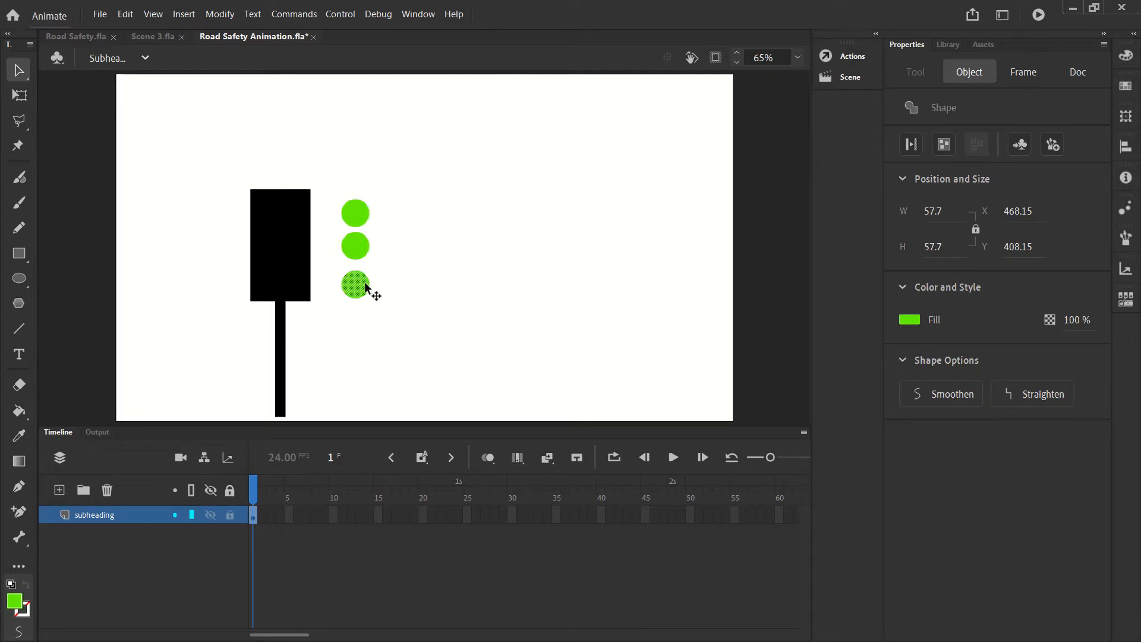
key(Up)
key(Up)
click(358, 212)
key(Down)
key(Up)
key(Up)
key(Up)
key(Up)
key(Up)
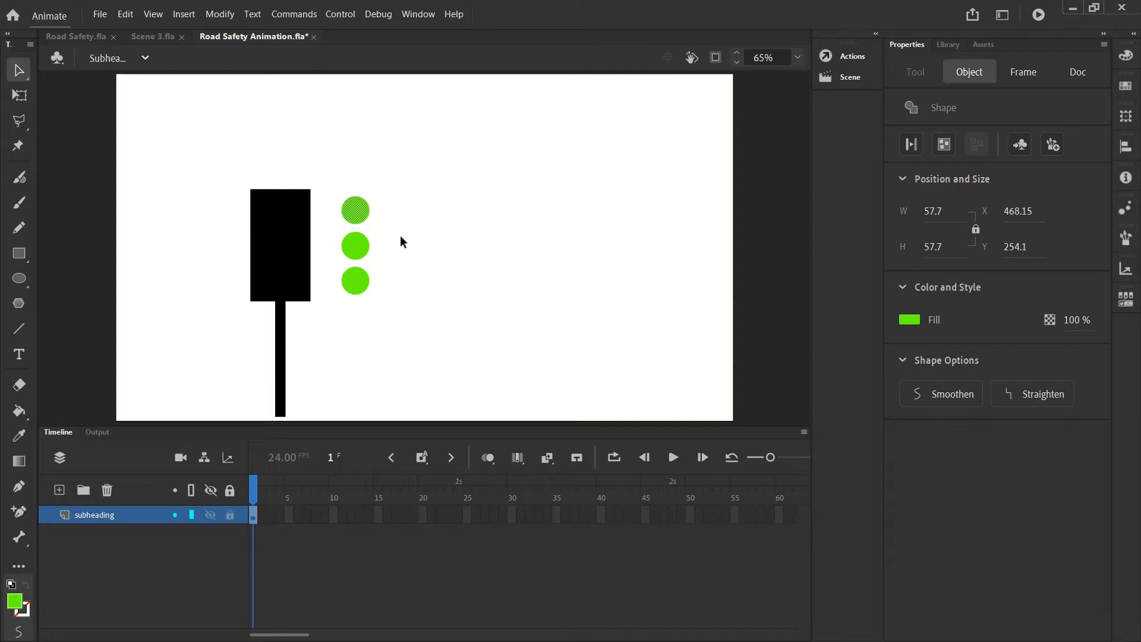
- Select all three green circles and turn off aligning to the stage in the alignment options
shift+click(362, 252)
shift+click(363, 286)
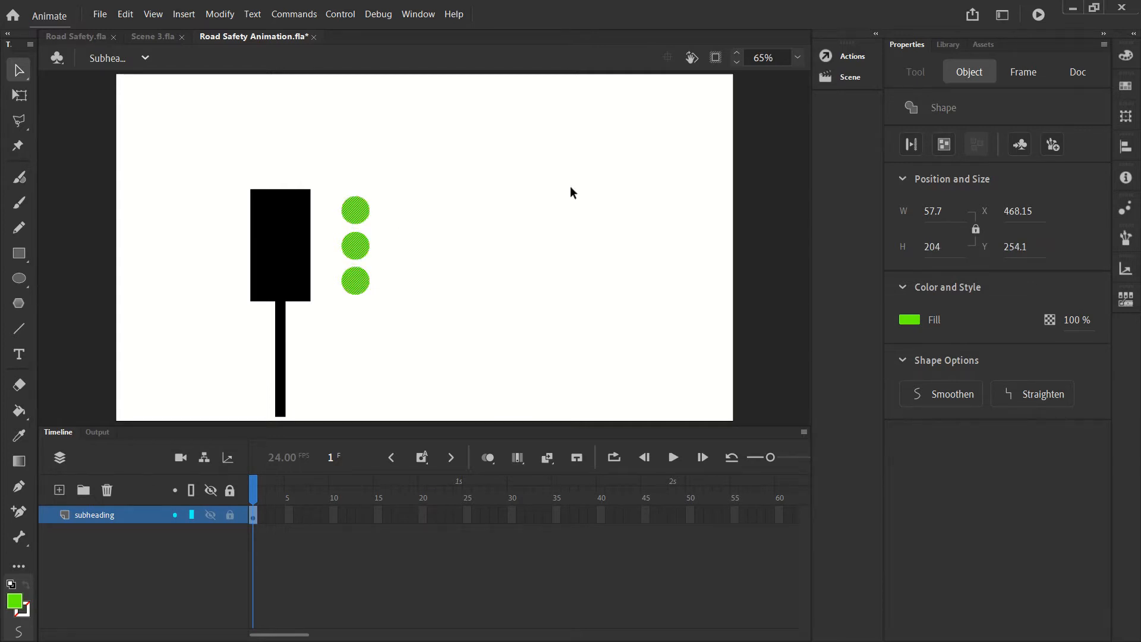
click(1127, 147)
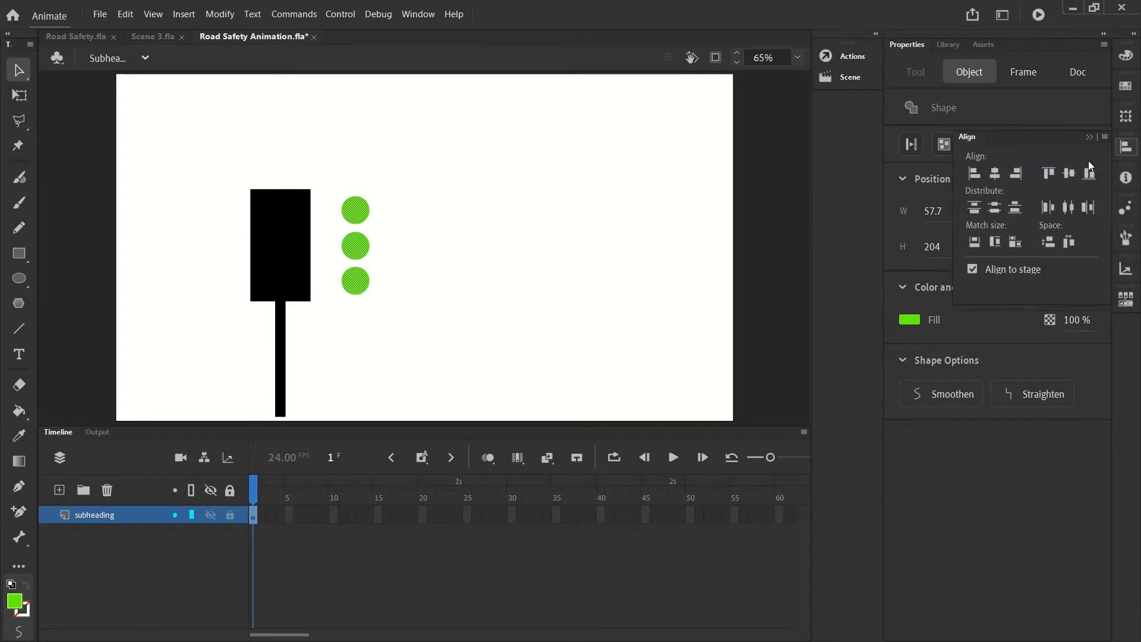
click(972, 271)
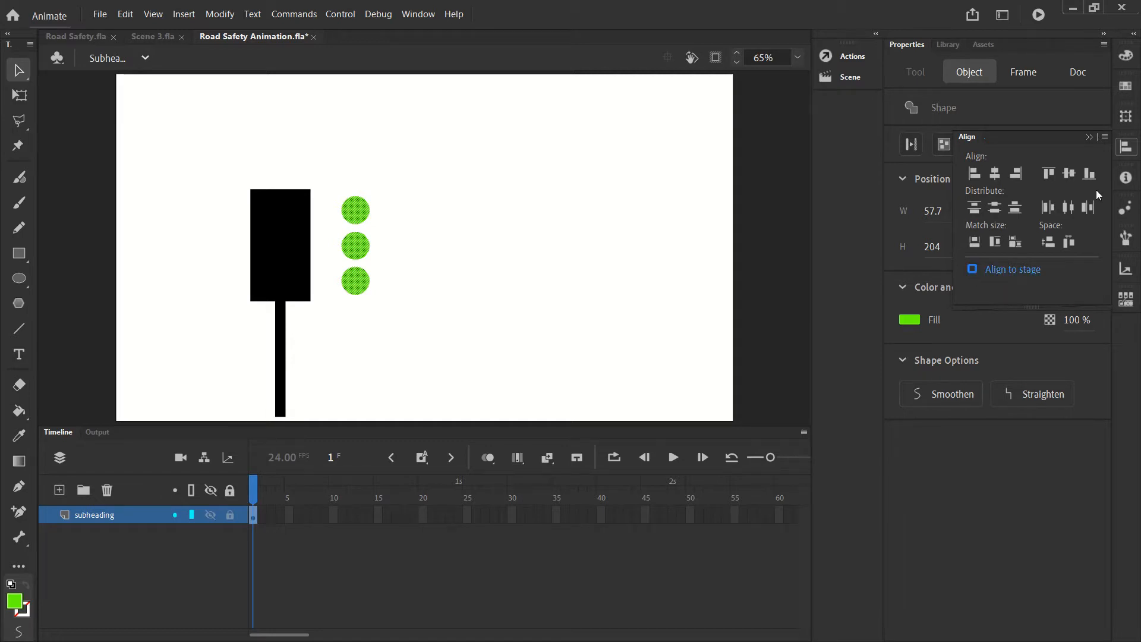
click(1127, 153)
click(1127, 153)
click(531, 261)
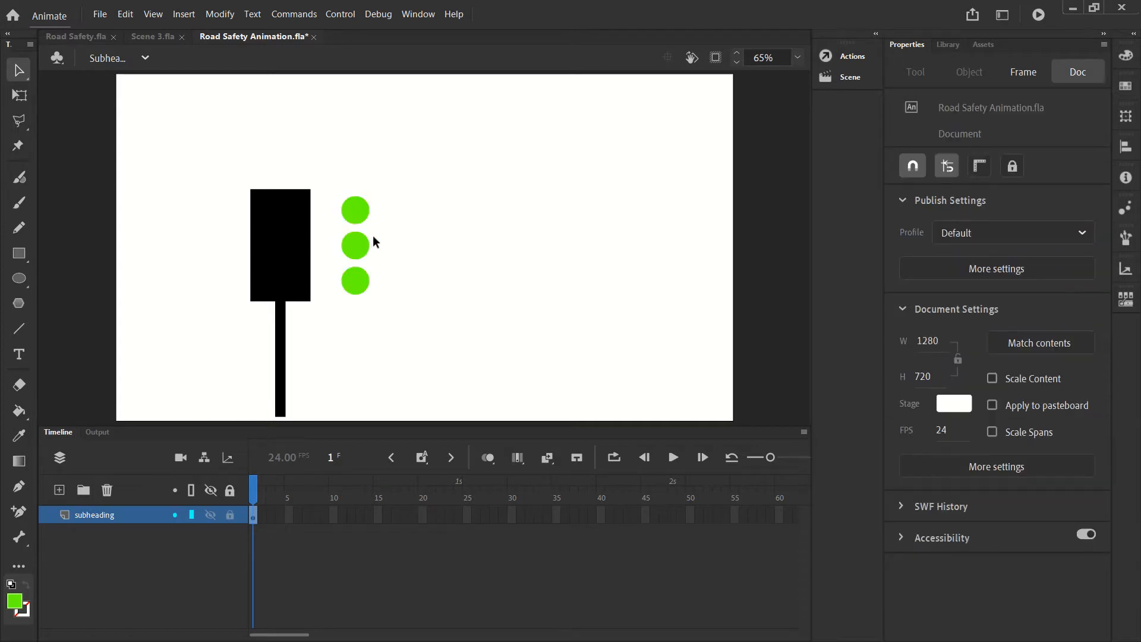
- Reselect the three green circles and check the transform and alignment options available for them
drag(409, 194, 339, 303)
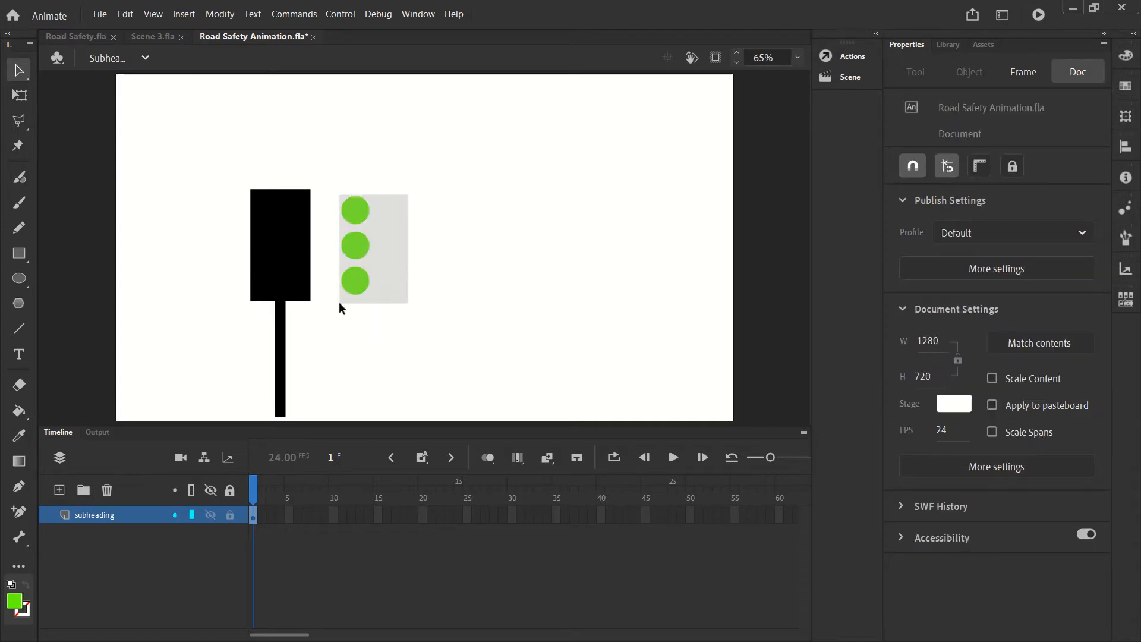
drag(424, 175, 336, 311)
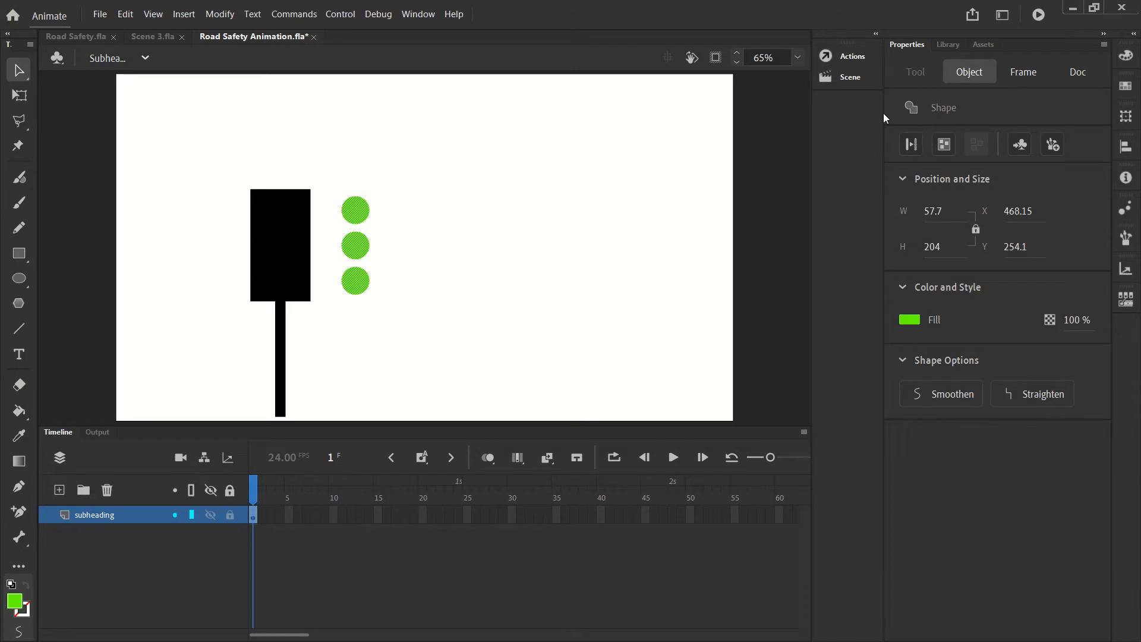
click(1127, 118)
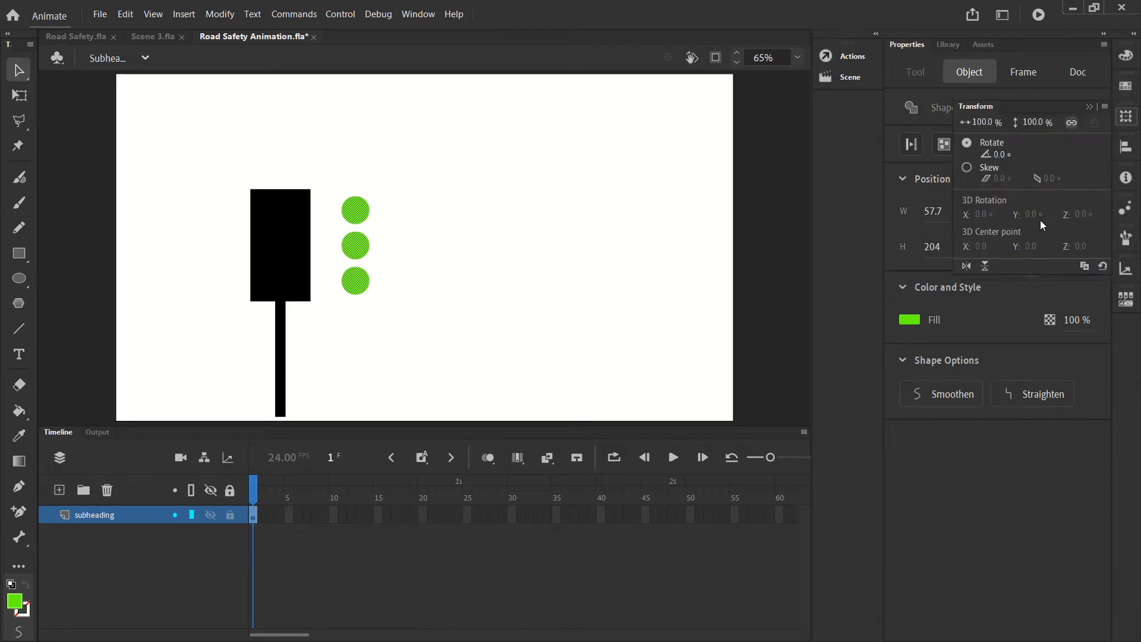
click(1125, 146)
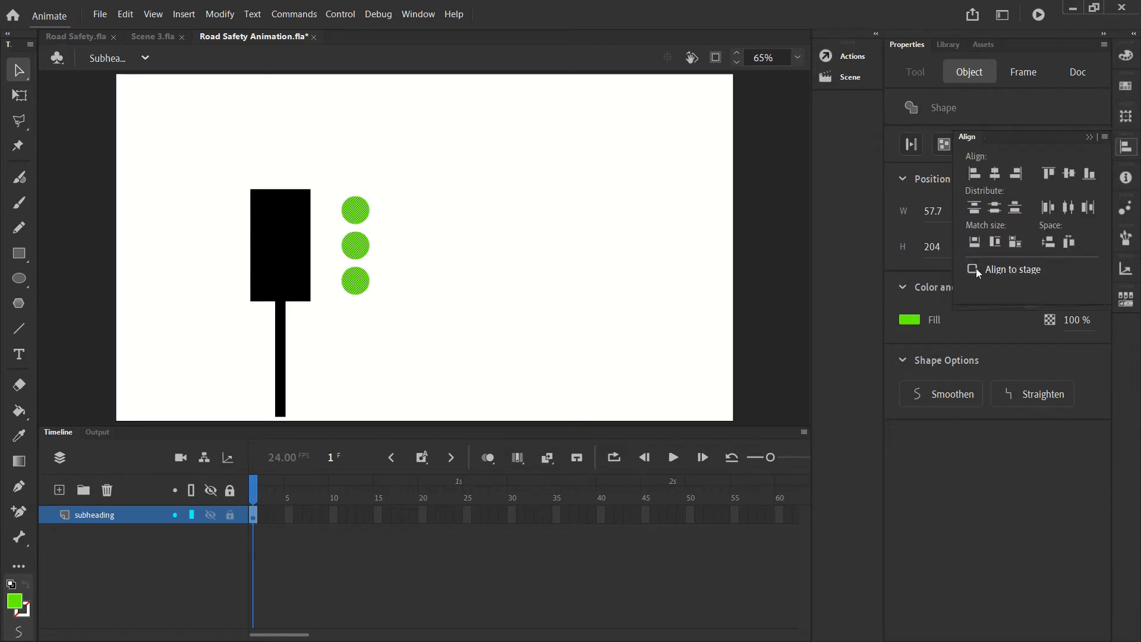
click(434, 209)
- Recolour the middle circle amber yellow and the lowest circle red (#FF0000)
click(355, 246)
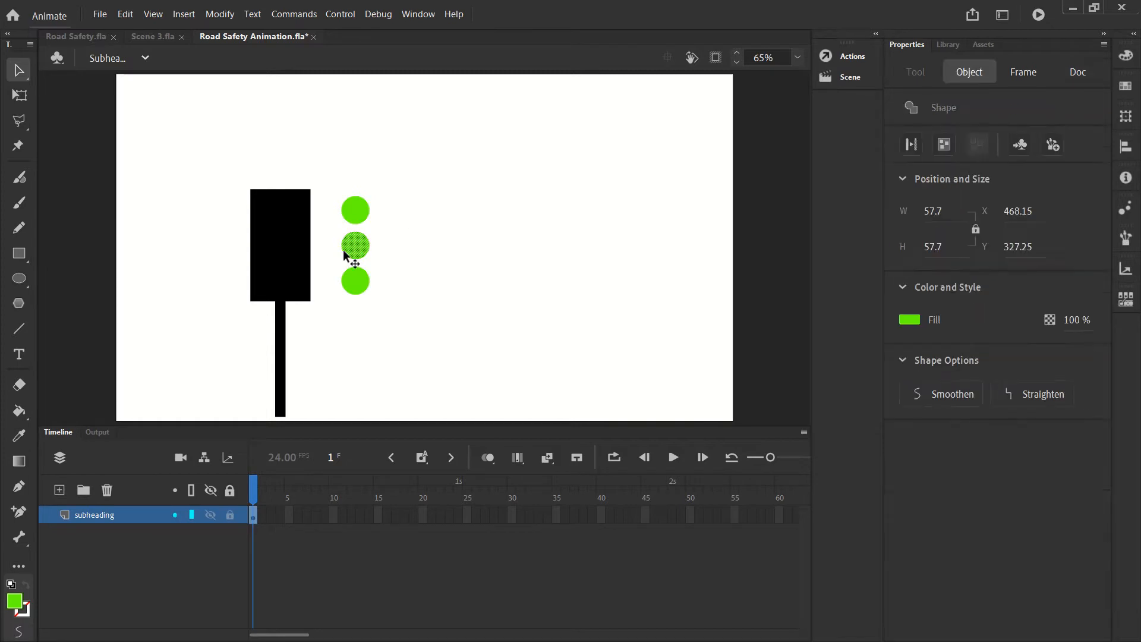
click(909, 320)
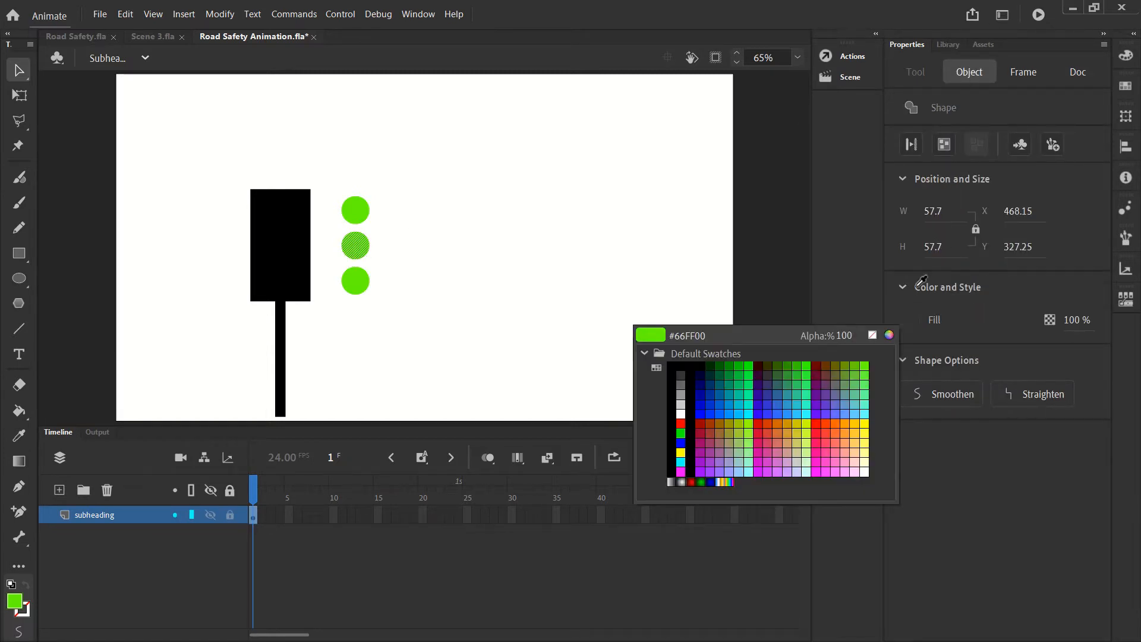
click(853, 422)
click(558, 280)
click(360, 284)
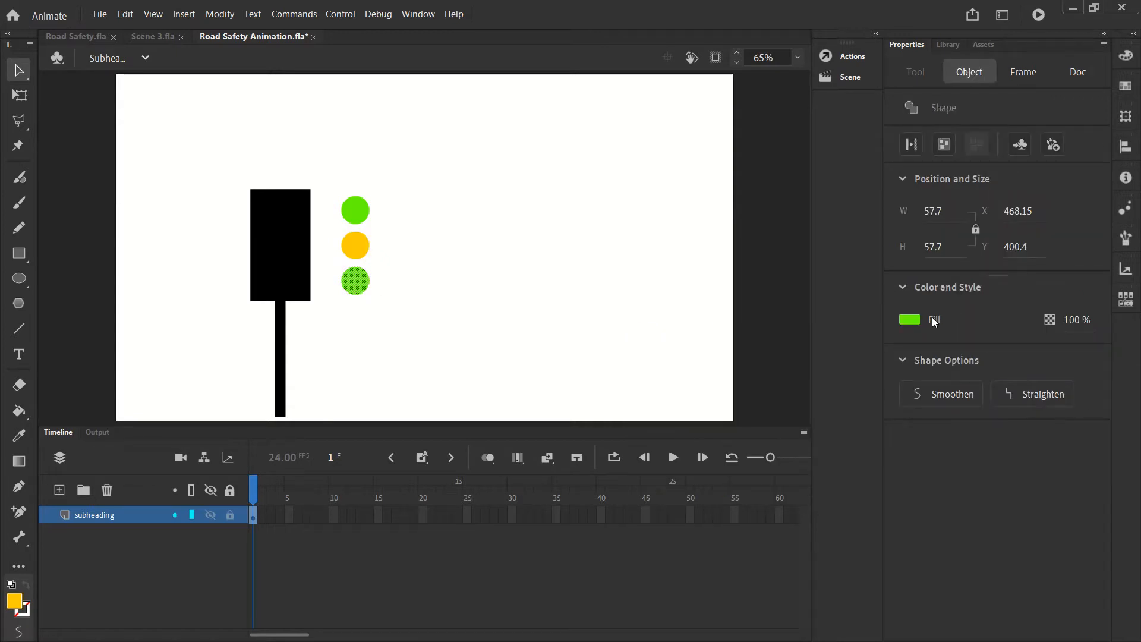
click(909, 320)
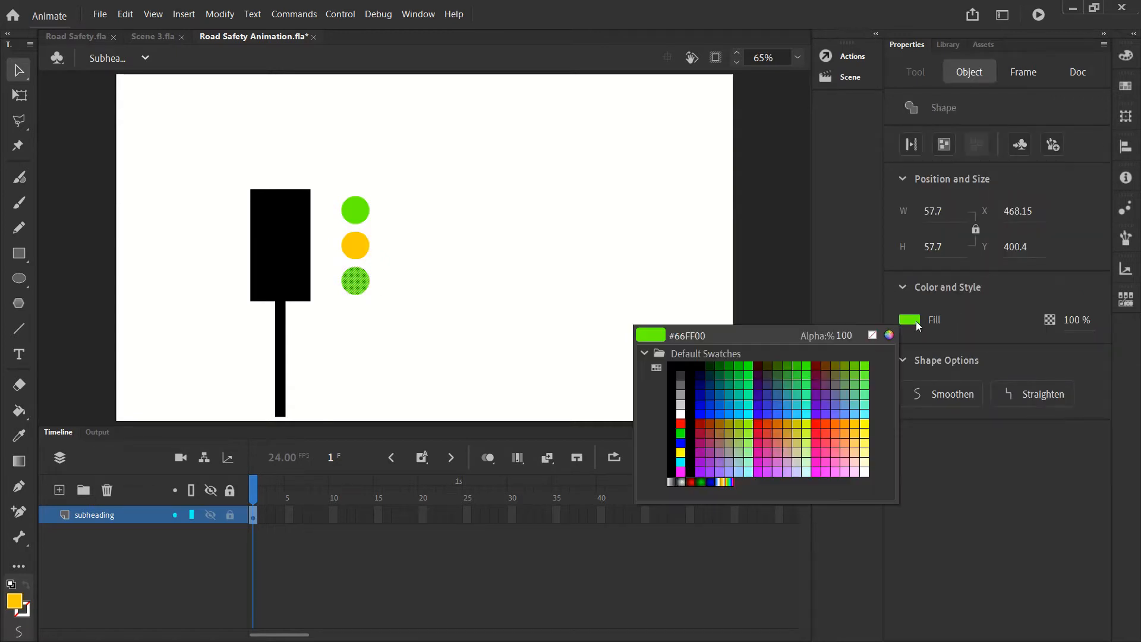
click(680, 423)
click(442, 333)
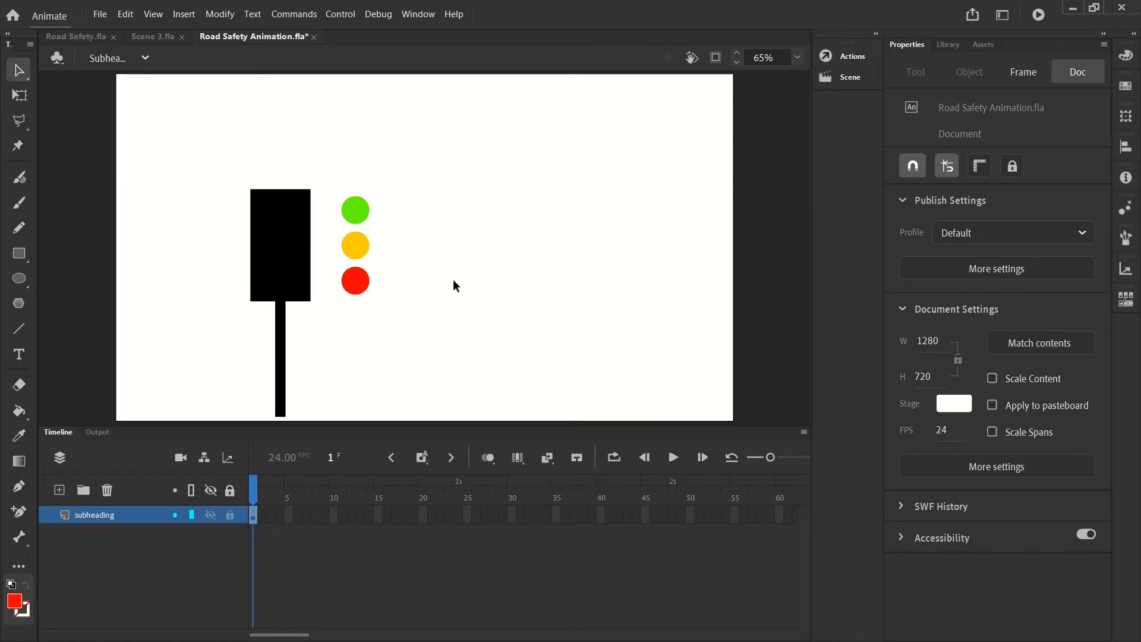
- Centre the black box with its pole and the three coloured circles horizontally on the stage, placing the circles inside the box
drag(434, 155, 330, 350)
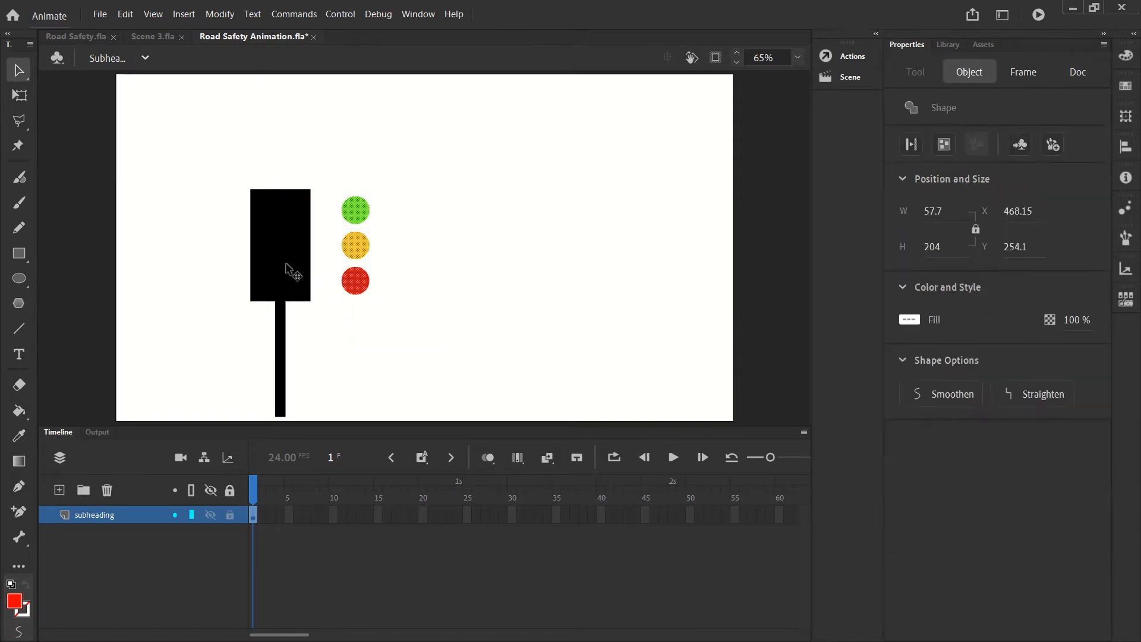
click(297, 248)
click(333, 299)
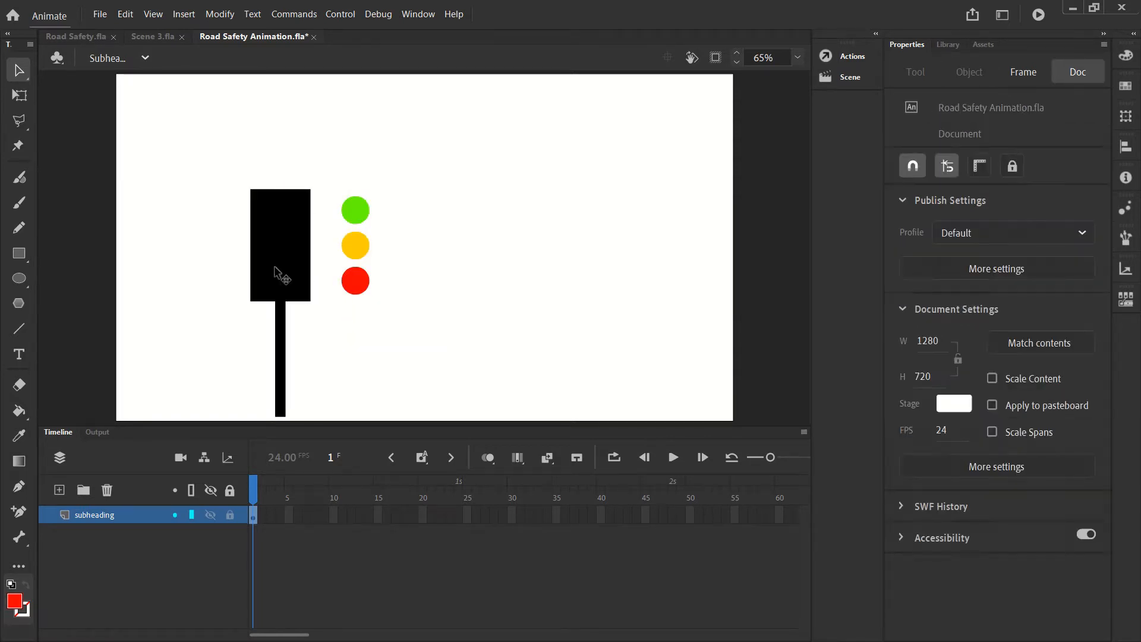
click(275, 275)
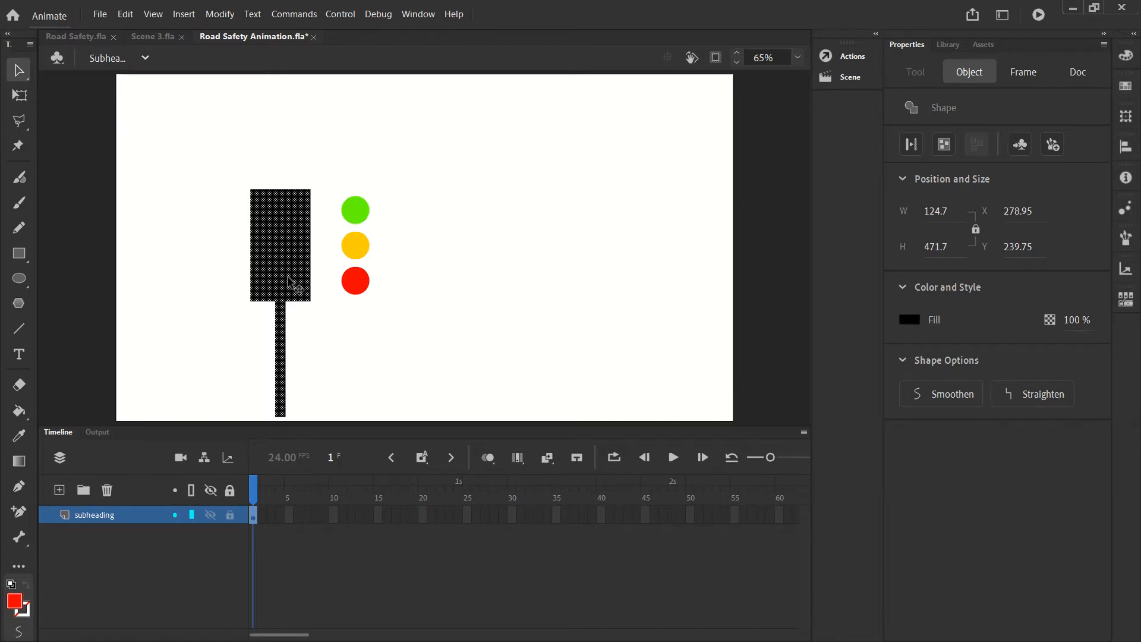
key(ctrl+alt+2)
drag(318, 183, 387, 315)
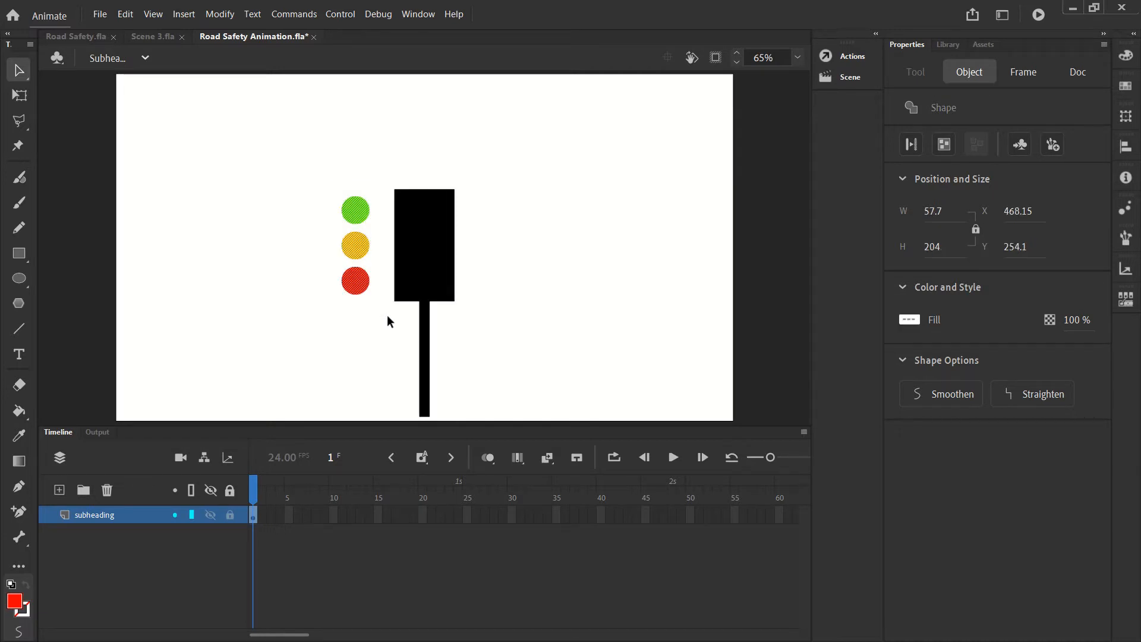
key(ctrl+alt+2)
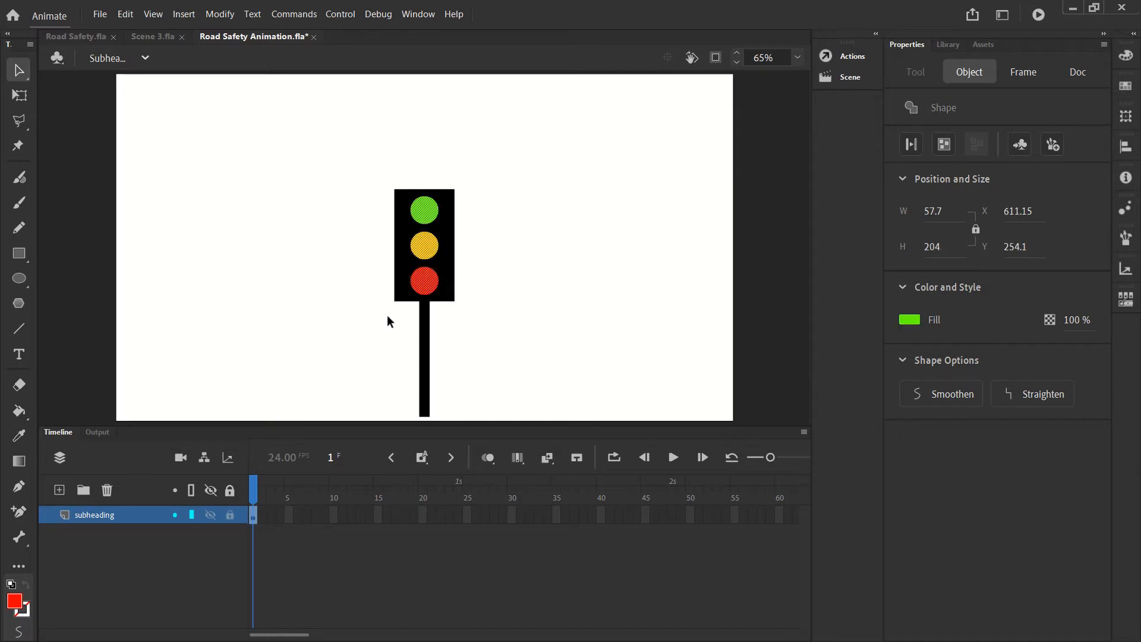
click(513, 256)
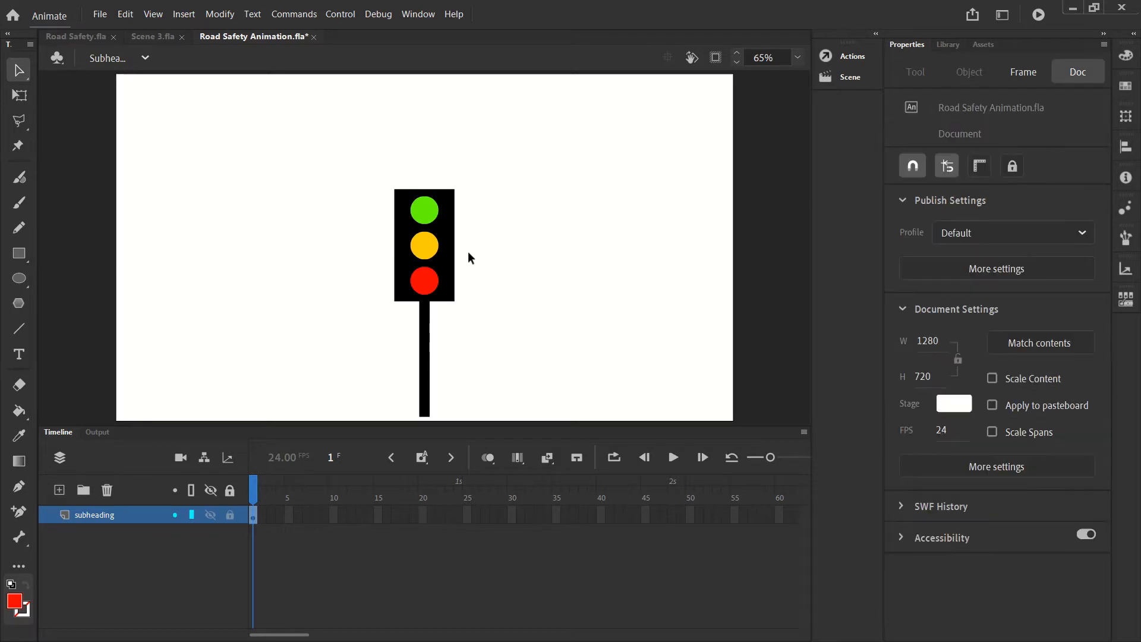
- Move the whole traffic light to the left part of the stage, at about X 102, Y 281, and nudge it up slightly
drag(506, 161, 388, 425)
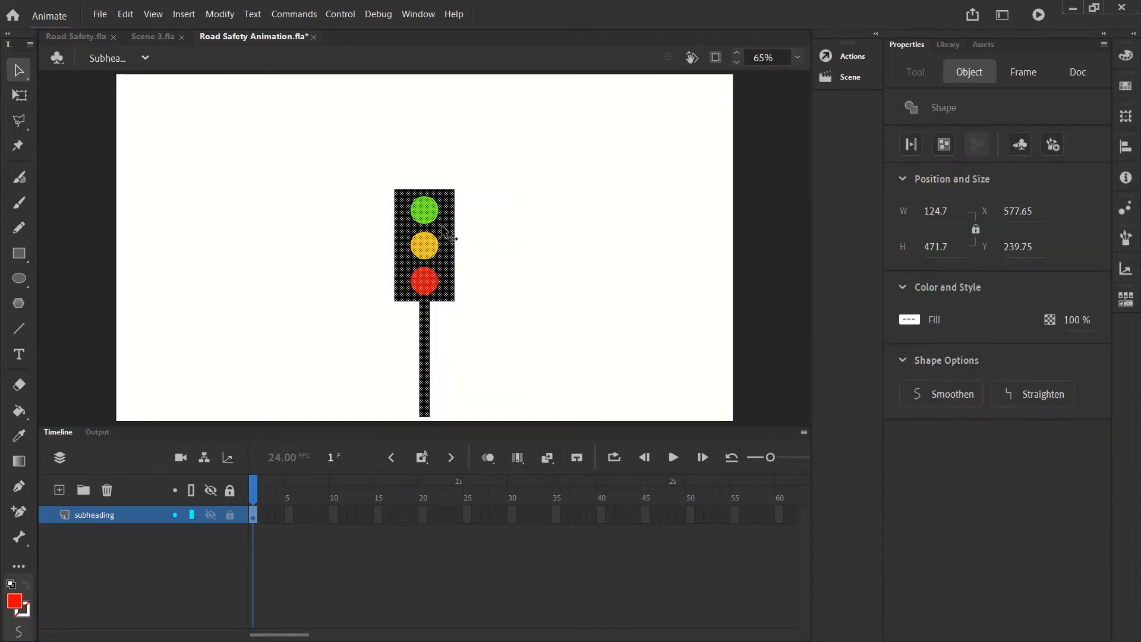
drag(448, 234, 221, 248)
key(Right)
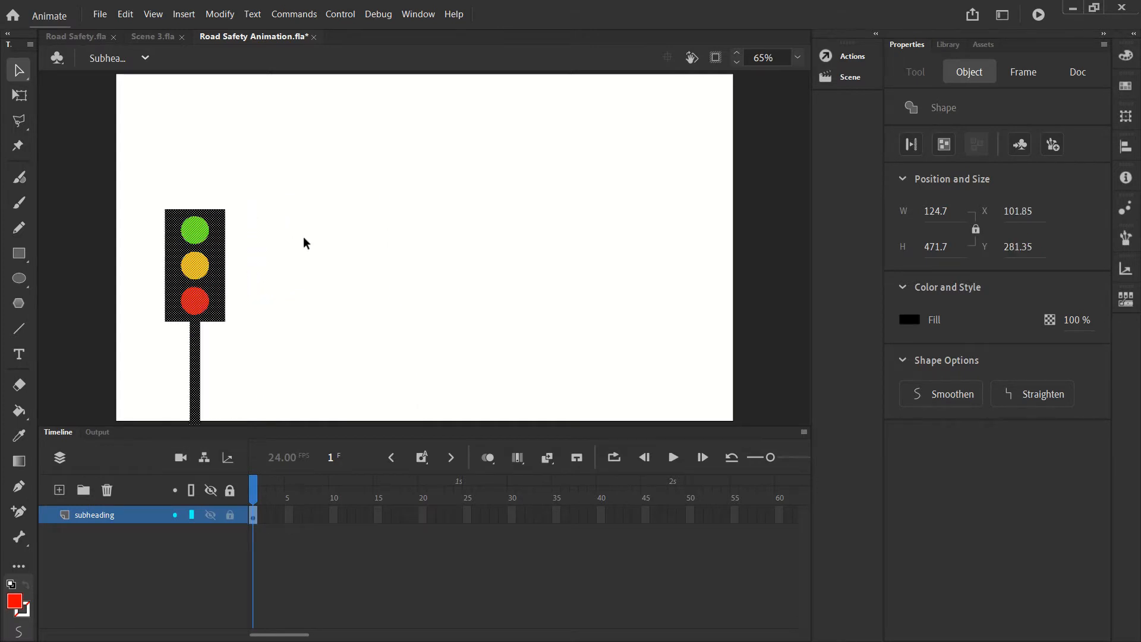
key(Up)
key(Up)
key(Up)
key(Up)
click(362, 290)
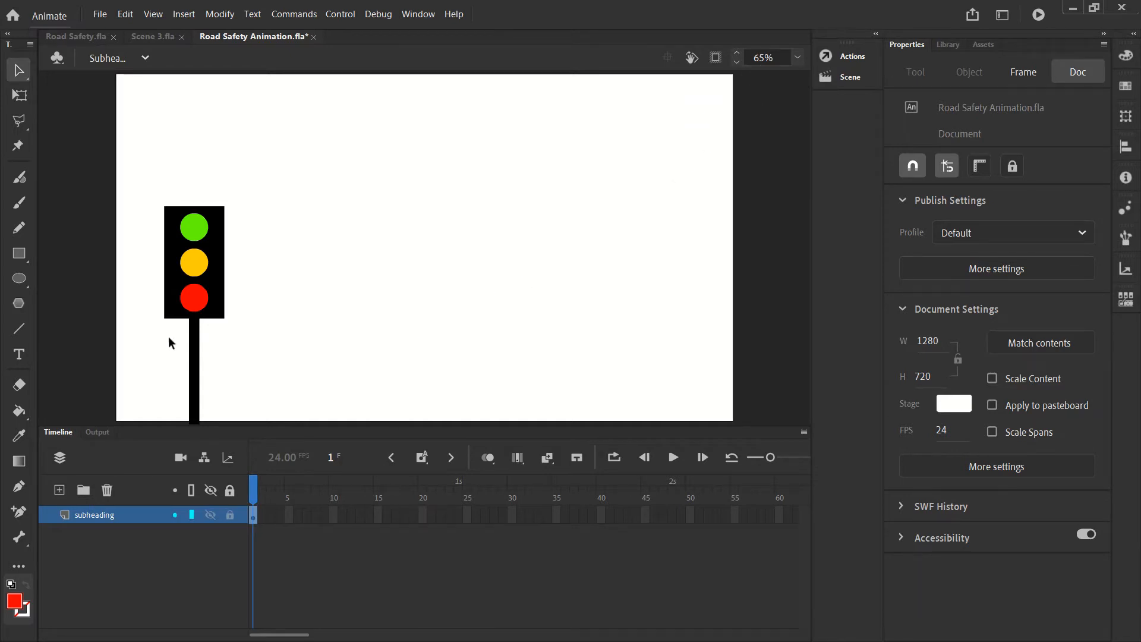
- Draw a tall rectangle without stroke, about 219 × 634 px, in the right half of the stage and fill it dark grey
click(19, 253)
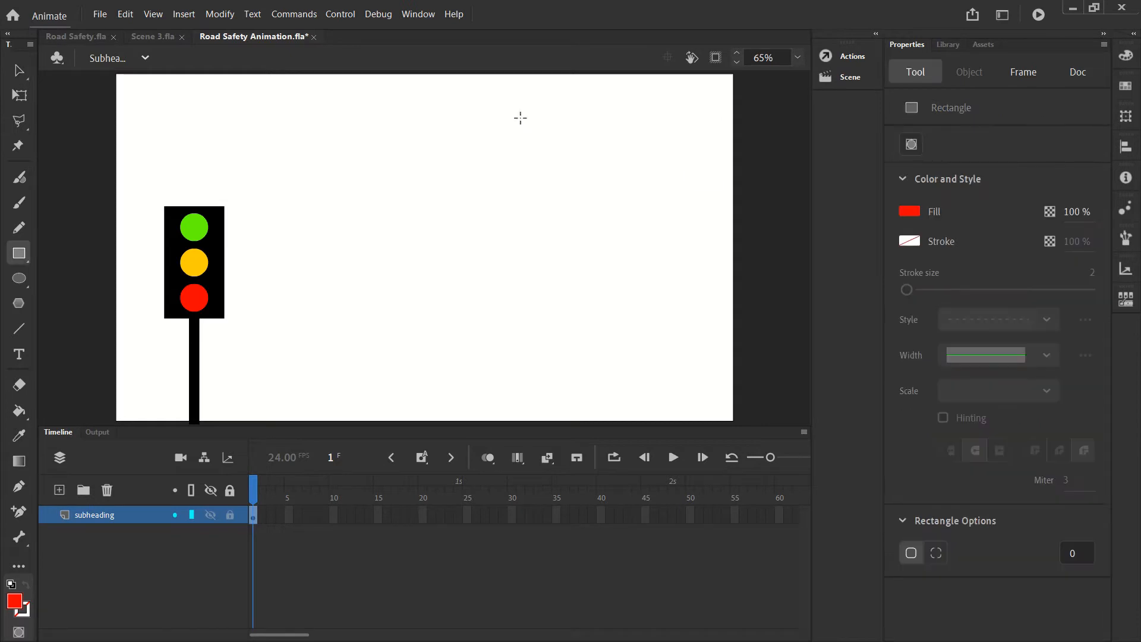
drag(521, 112, 625, 417)
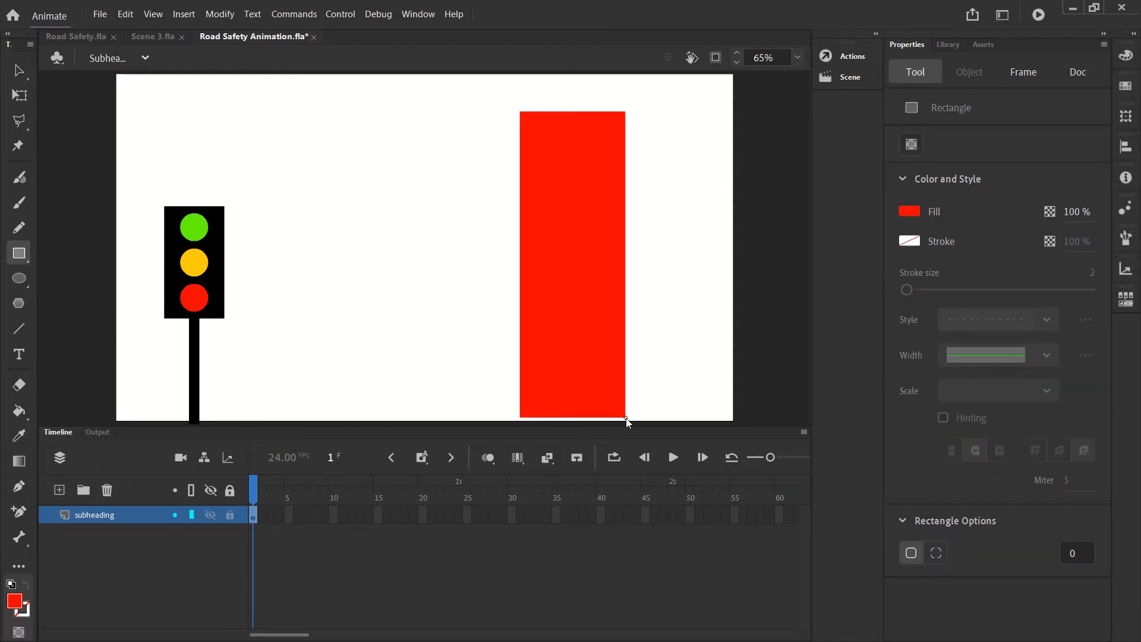
click(24, 72)
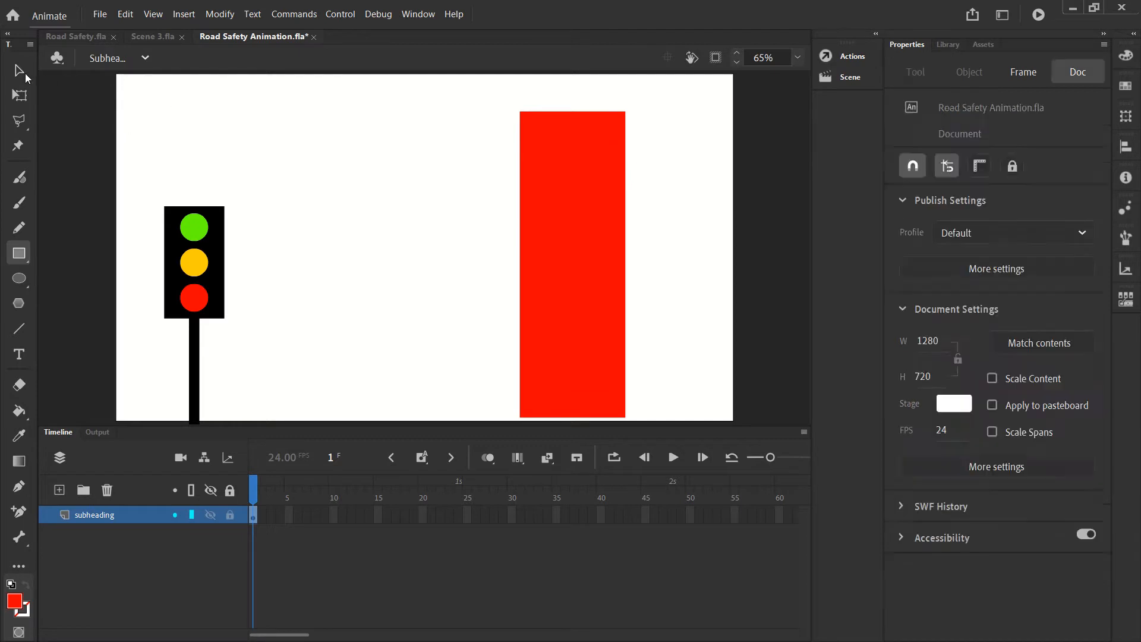
click(593, 185)
click(909, 320)
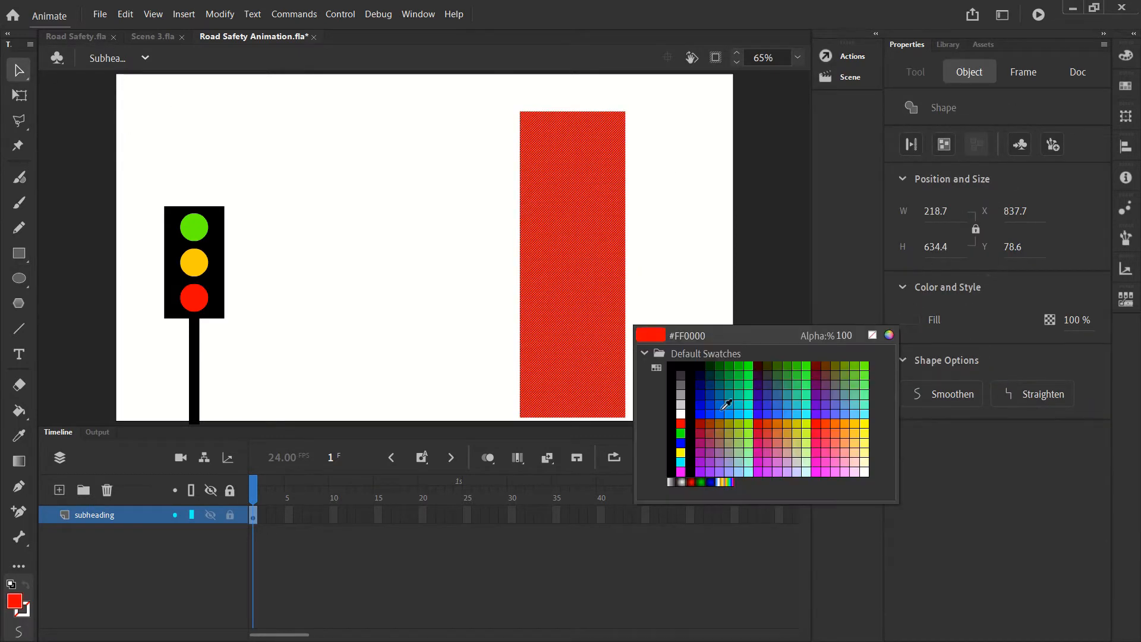
click(682, 385)
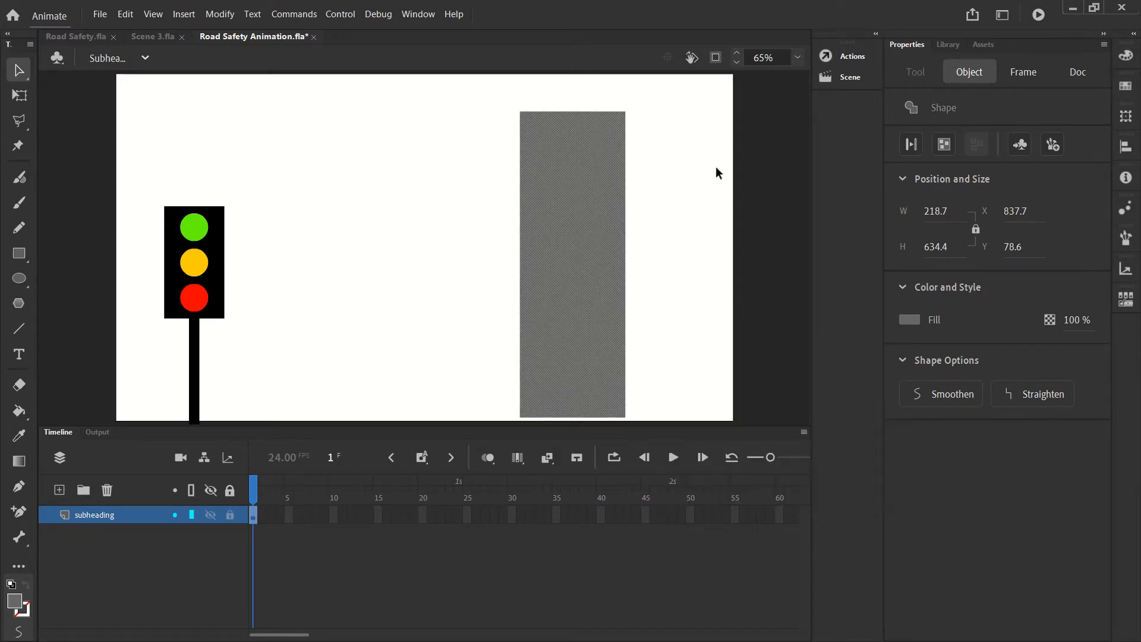
- Move the dark grey rectangle straight up to about Y 63
click(716, 167)
drag(622, 143, 592, 155)
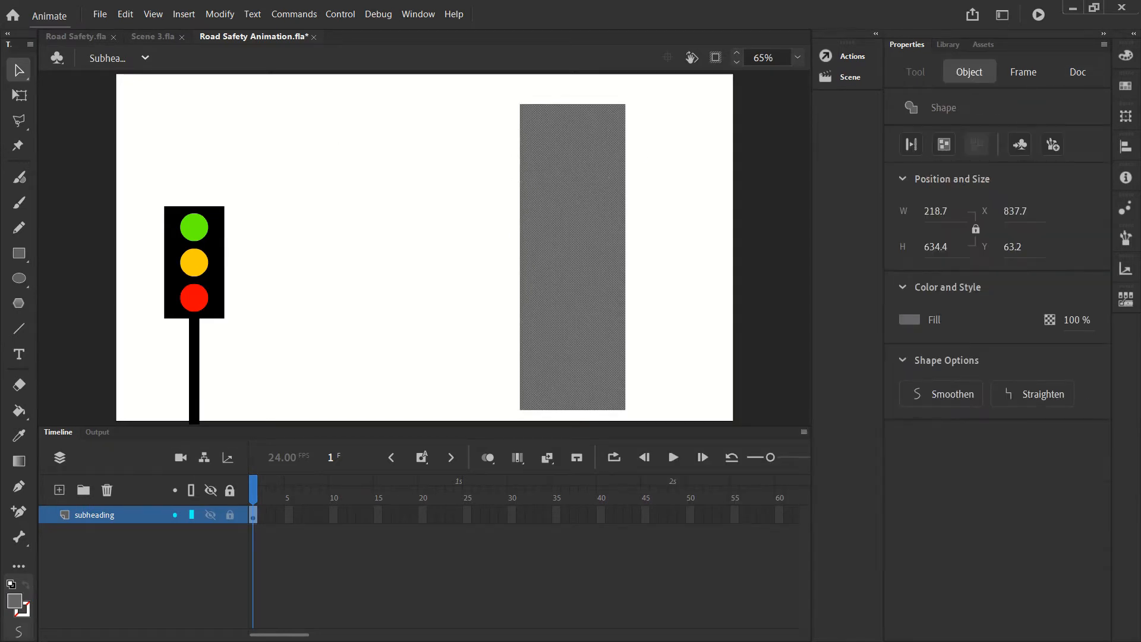
click(659, 104)
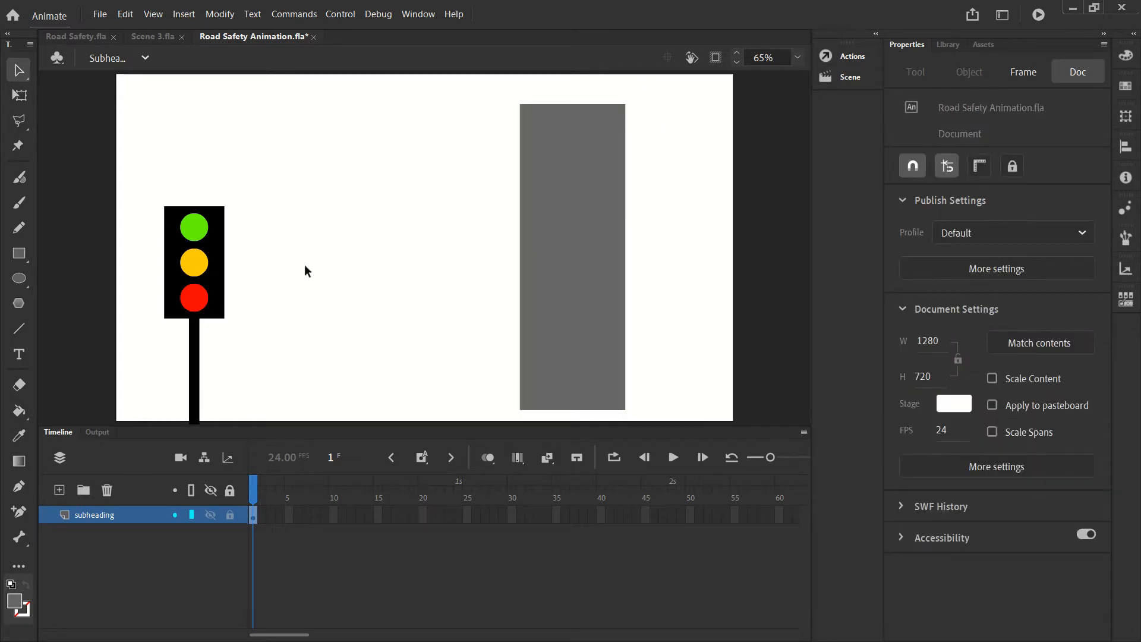
- Set the Line tool's stroke colour to light grey and try drawing a vertical line beside the dark grey rectangle
click(19, 329)
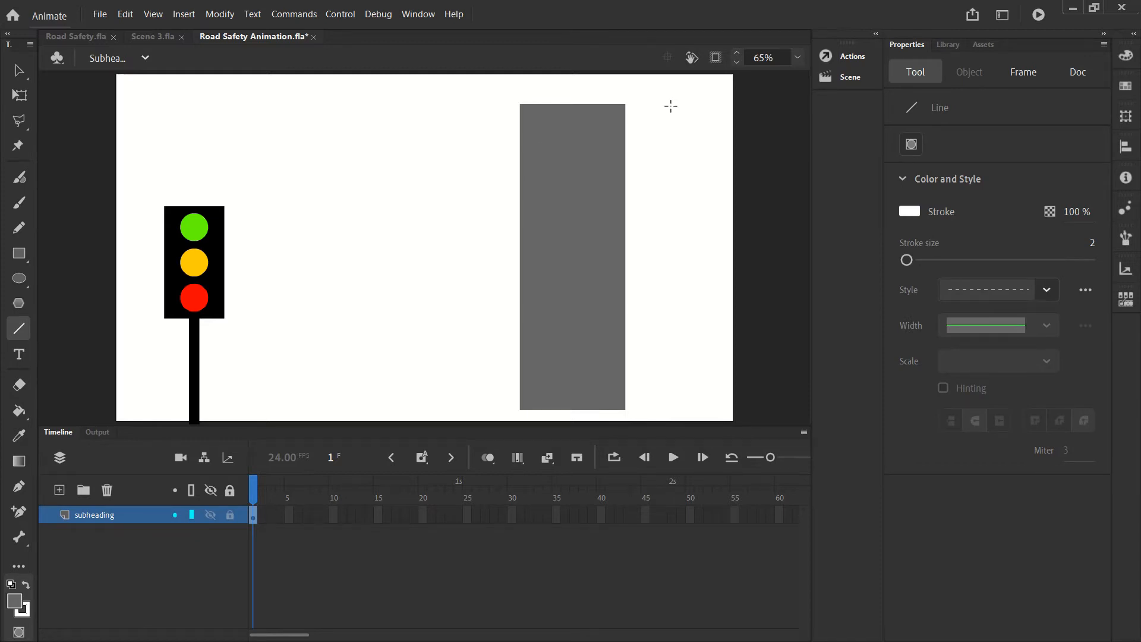
click(909, 211)
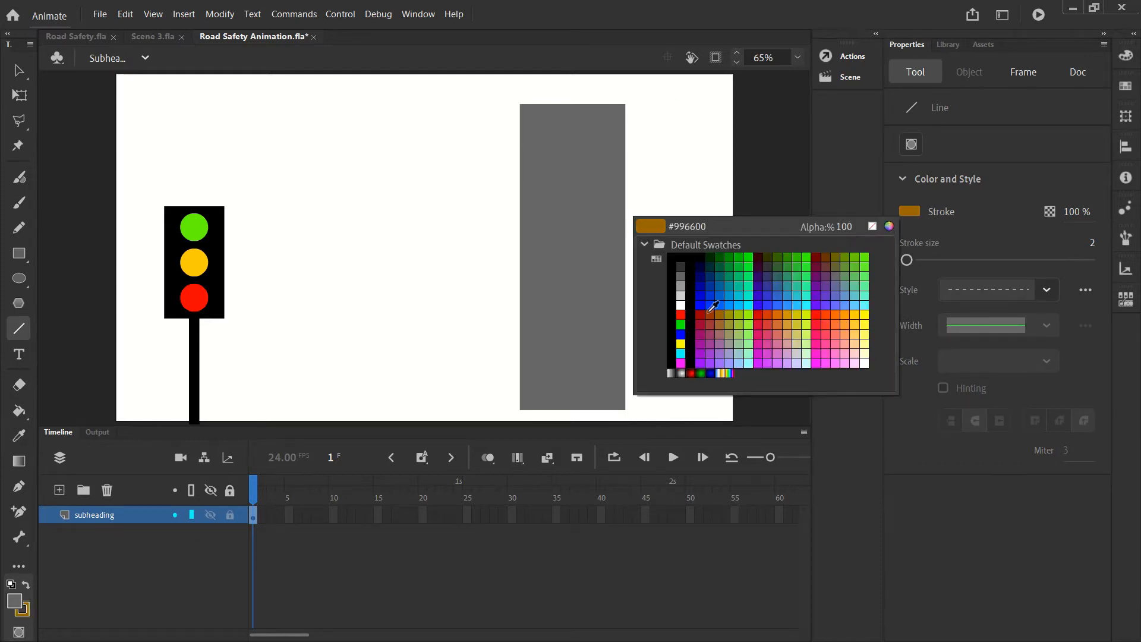
click(680, 296)
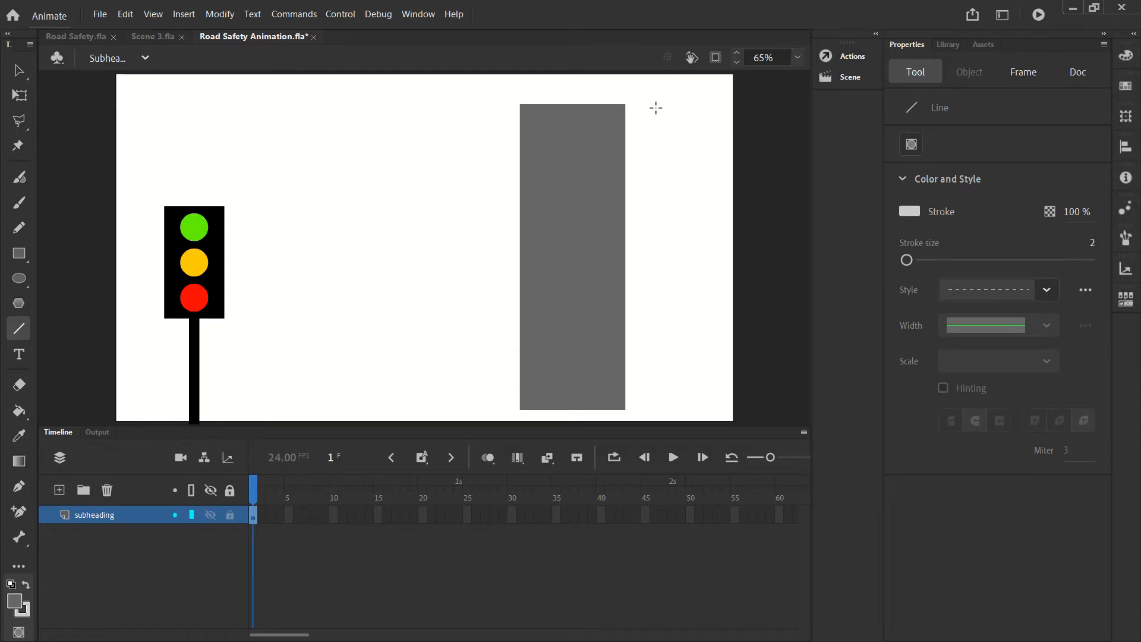
drag(659, 138, 667, 404)
- Give the Line tool a thin continuous stroke style with a stroke size of 1
click(1046, 290)
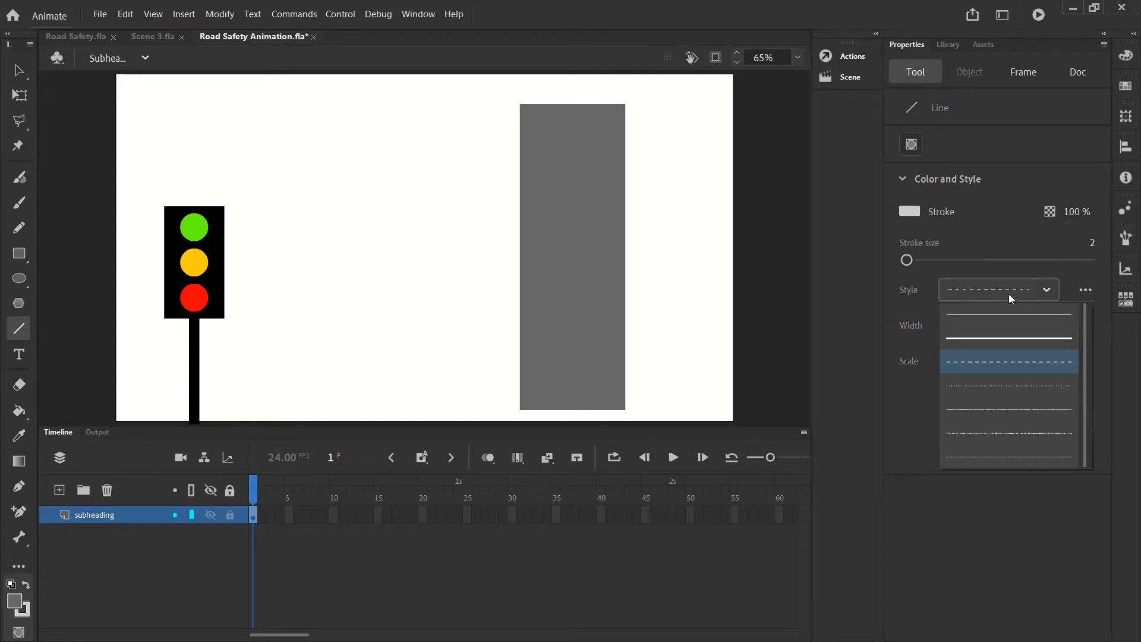
click(1032, 313)
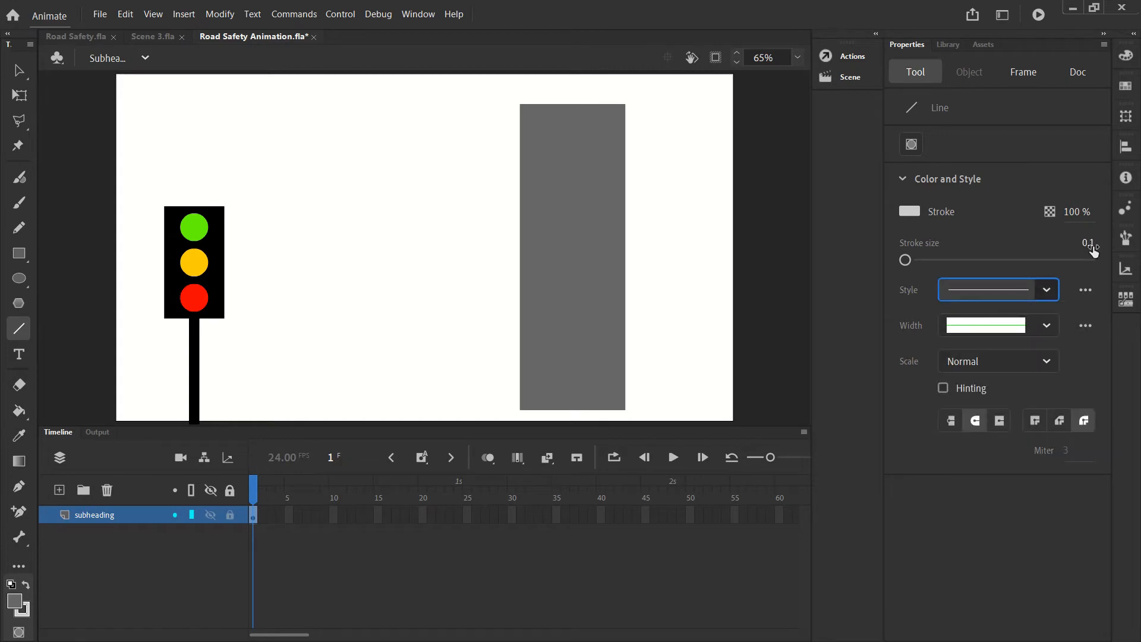
click(1088, 242)
text(1)
key(Return)
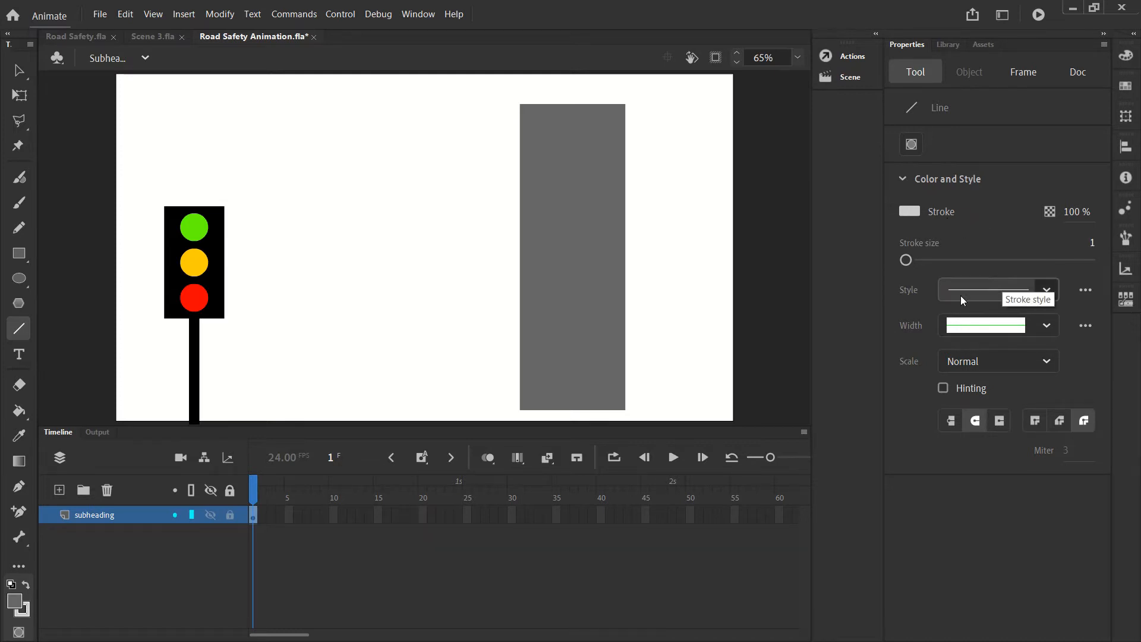
- Give the Line tool a dashed stroke style and try a vertical line with stroke size 3 on the dark grey rectangle
click(1046, 290)
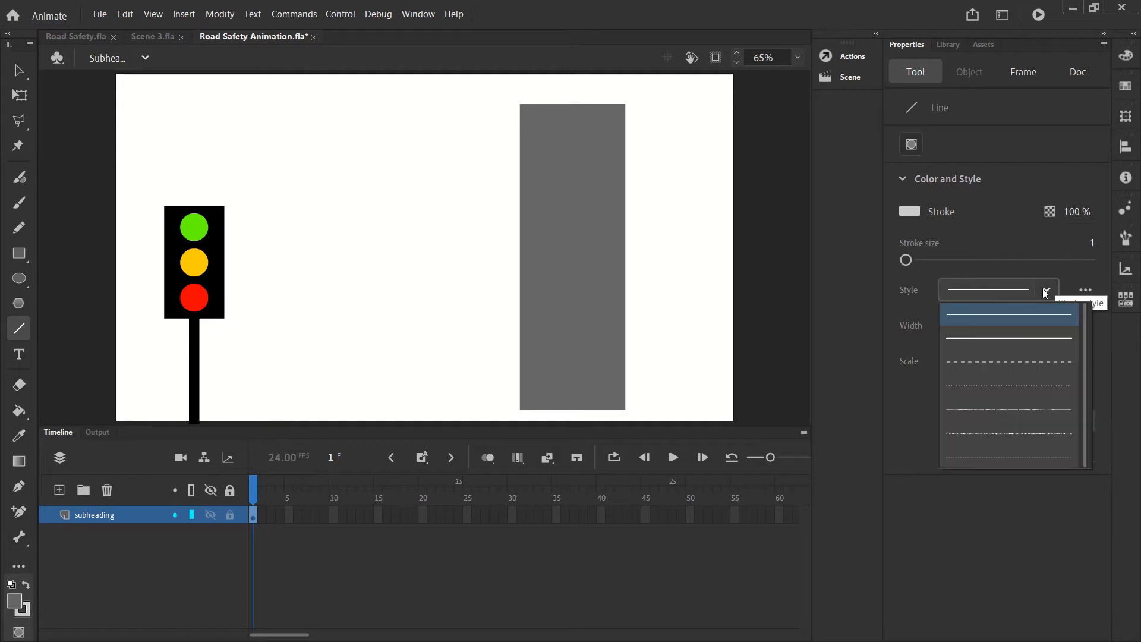
click(994, 359)
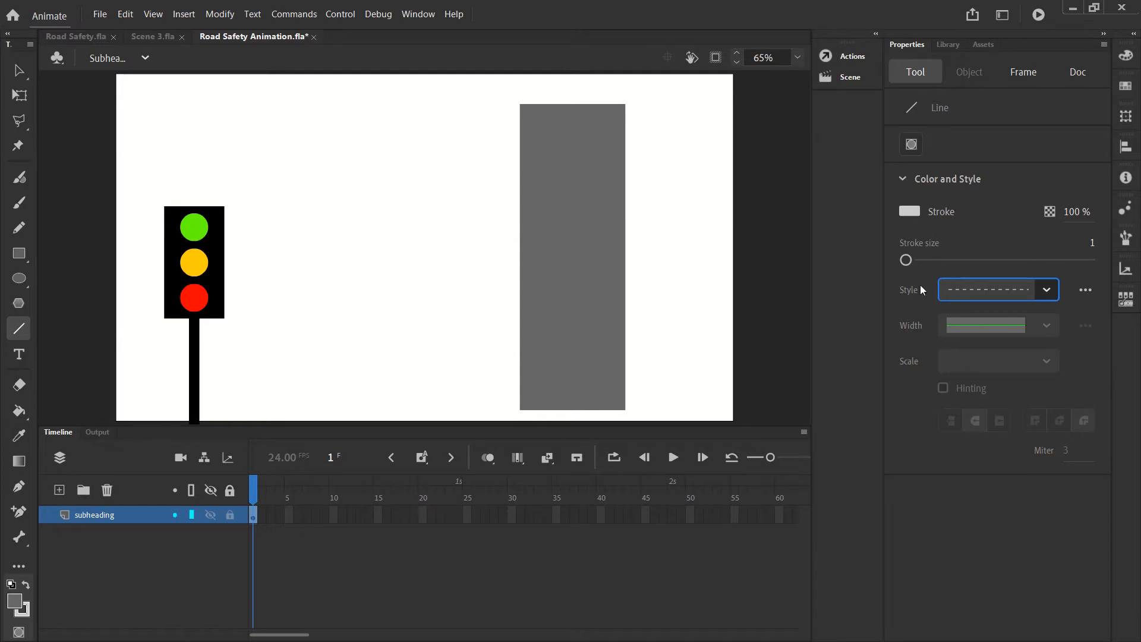
click(1087, 248)
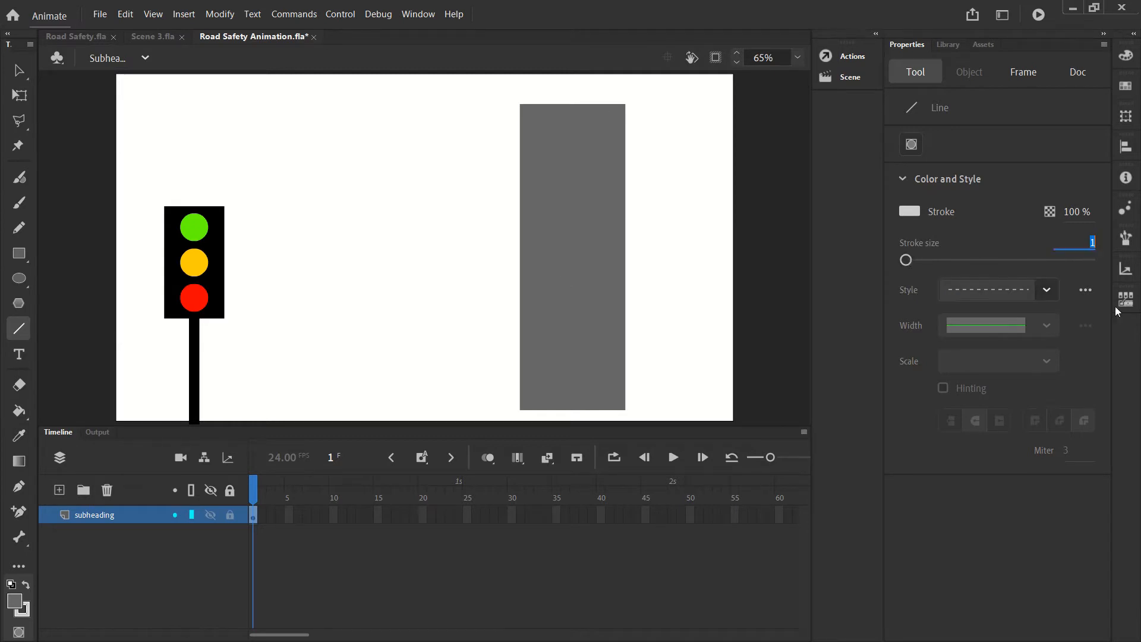
text(3)
drag(571, 133, 567, 279)
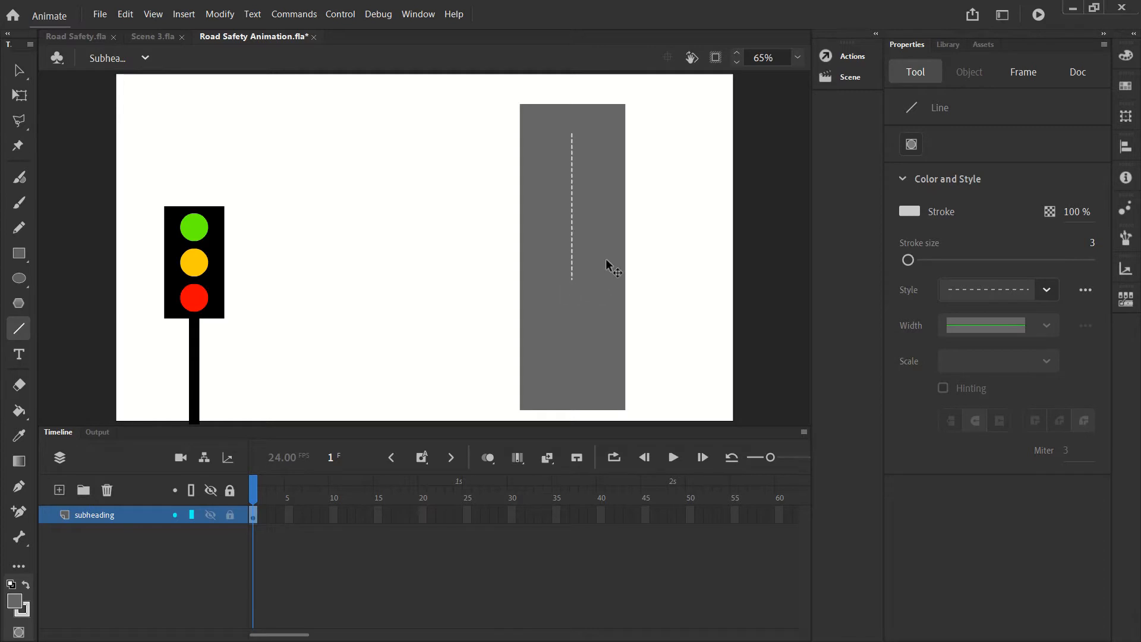
key(ctrl+z)
- Try the vertical dashed line on the dark grey rectangle with stroke sizes 5 and 6, undoing each attempt
text(5)
key(Return)
drag(571, 151, 555, 312)
key(ctrl+z)
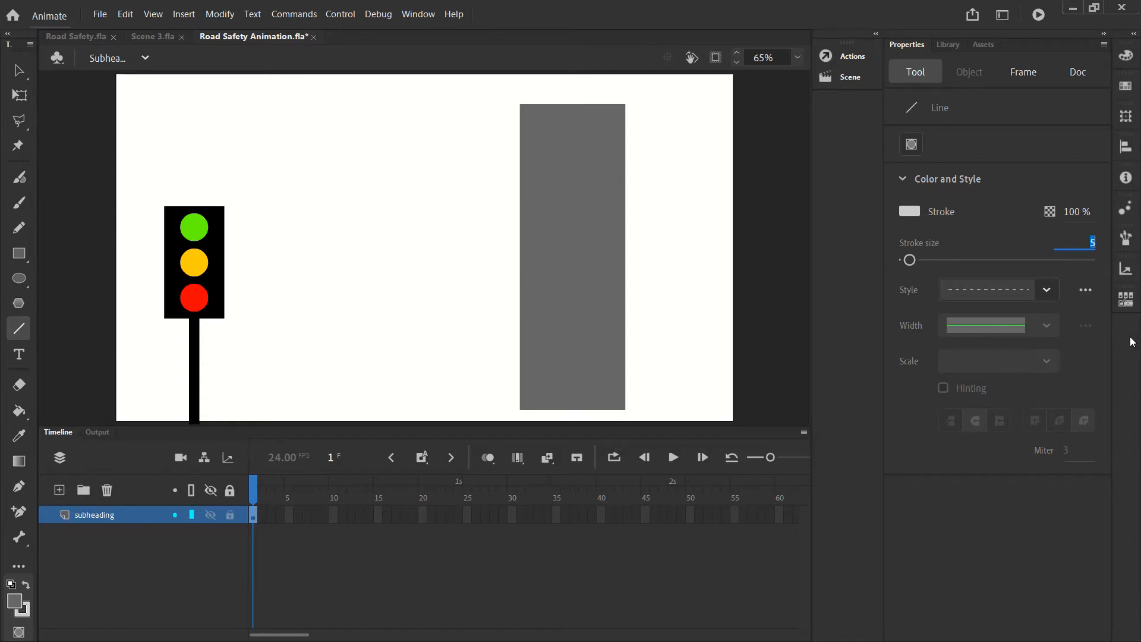
text(6)
key(Return)
drag(579, 119, 577, 305)
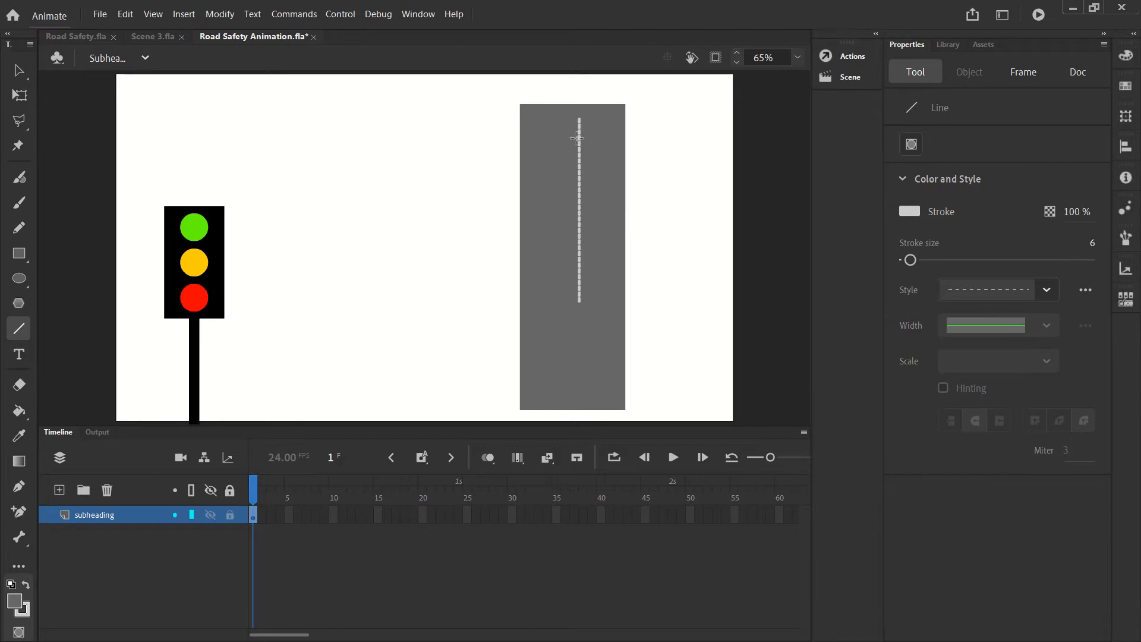
key(ctrl+z)
- Set the stroke size to 4 and draw a vertical dashed line about 633 px tall beside the dark grey rectangle
click(1094, 245)
text(4)
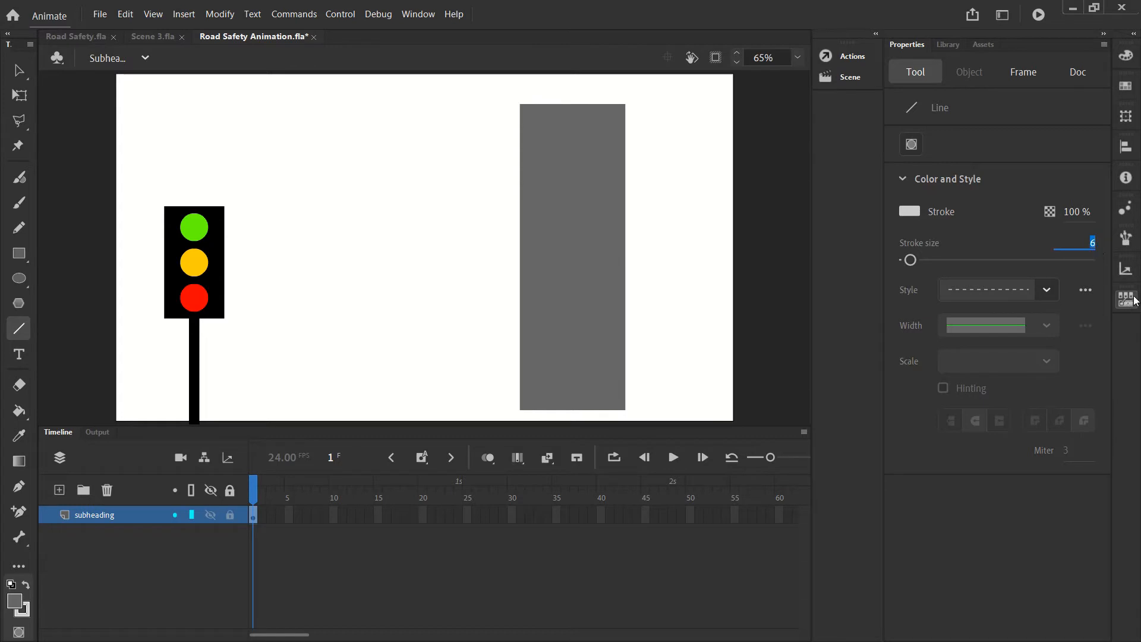
key(Return)
mouse_move(645, 104)
mouse_down()
mouse_move(637, 252)
mouse_move(659, 405)
mouse_up()
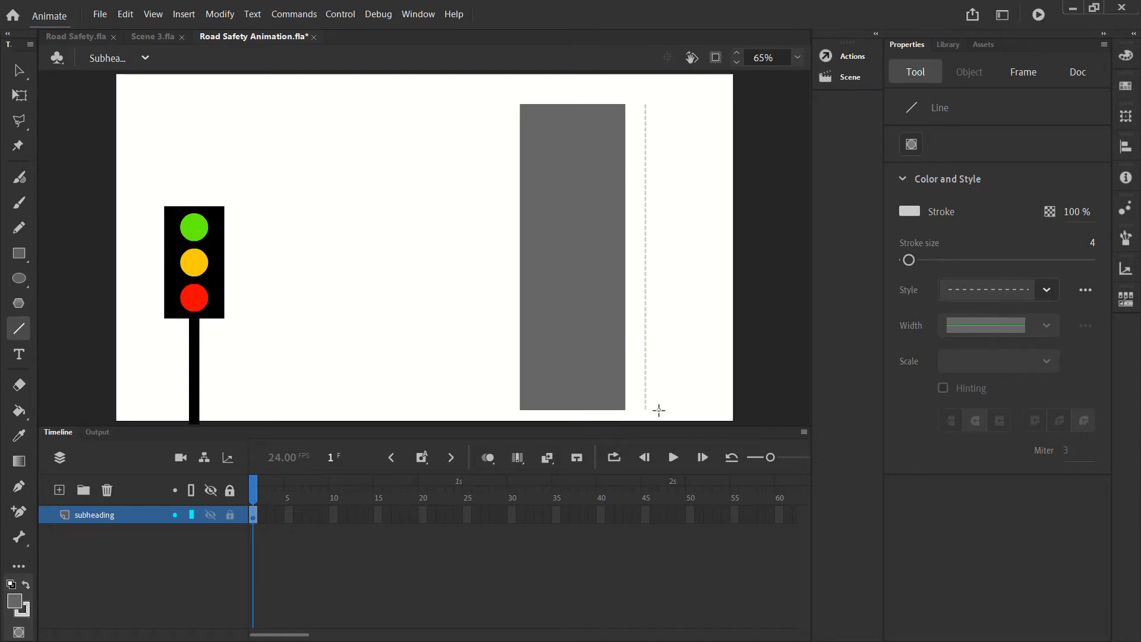
- Centre the dark grey rectangle and the dashed line horizontally on the stage so the line runs down the road's middle
click(19, 70)
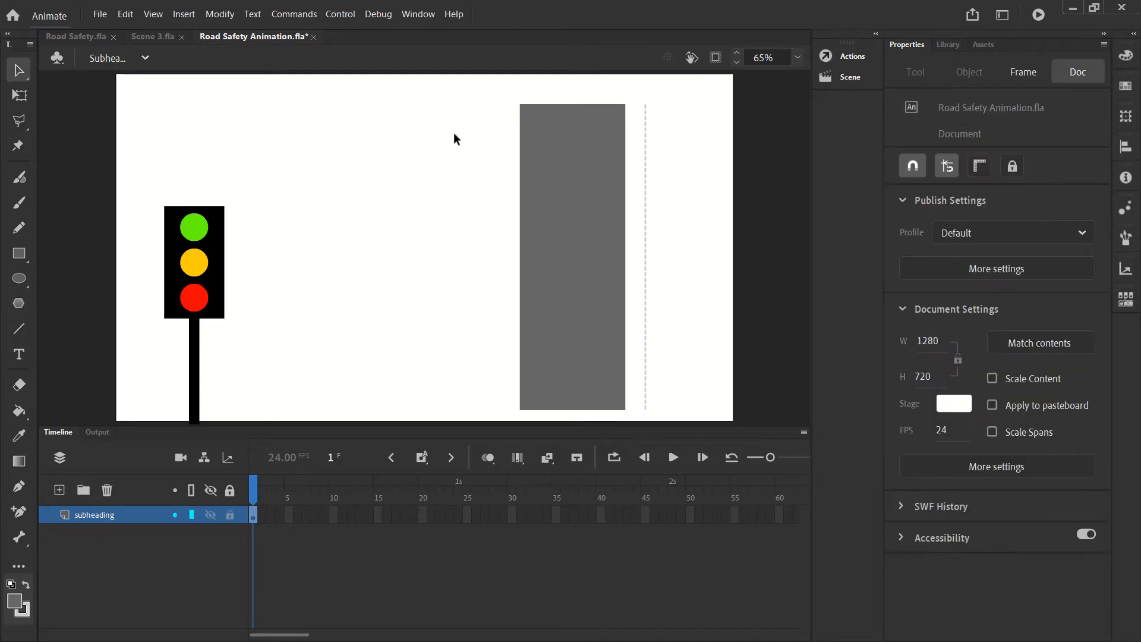
click(556, 159)
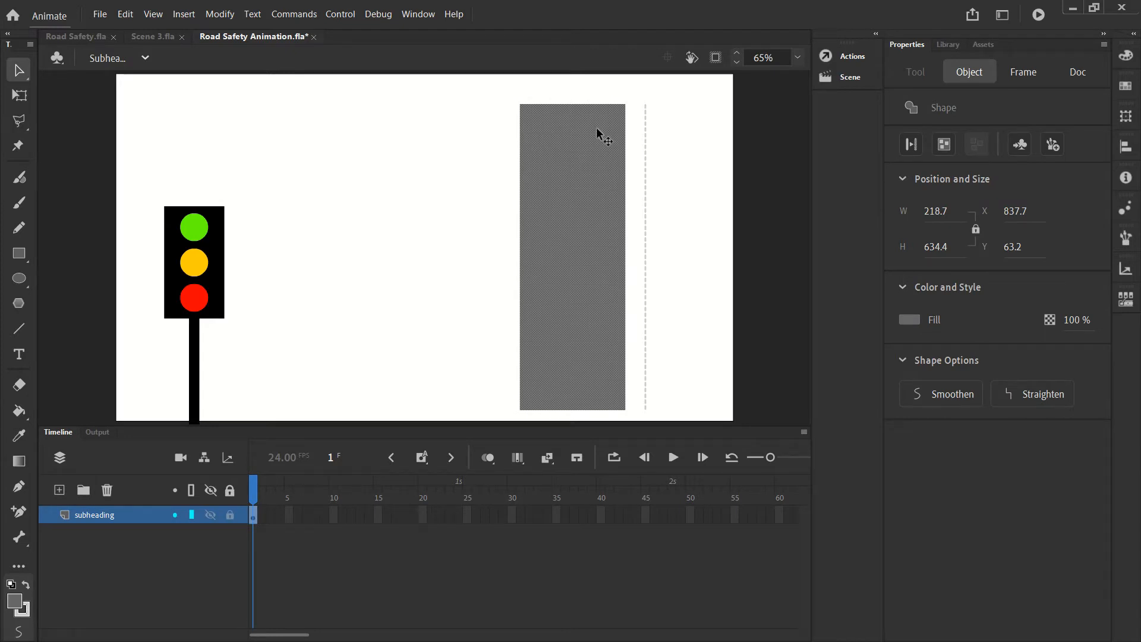
key(ctrl+alt+2)
click(639, 132)
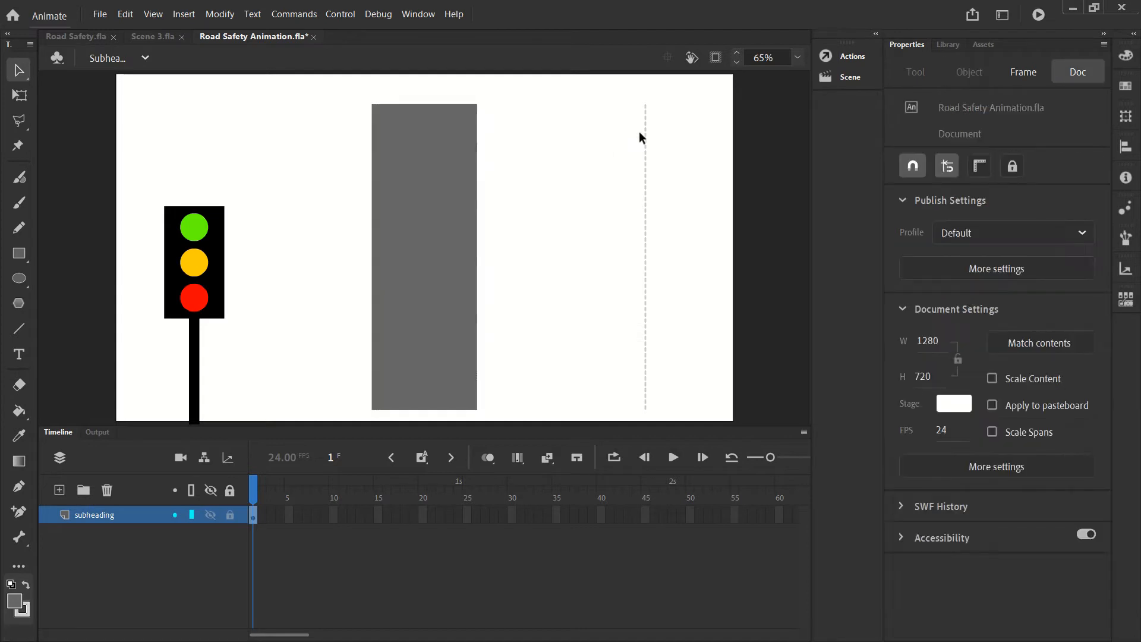
click(647, 130)
key(ctrl+alt+2)
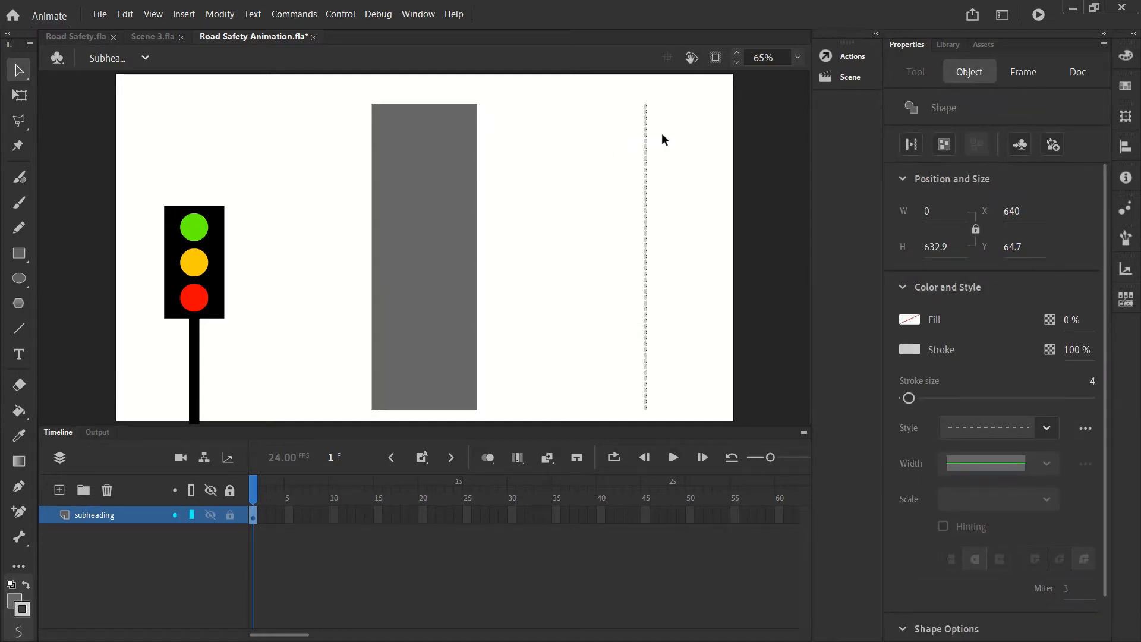
click(615, 182)
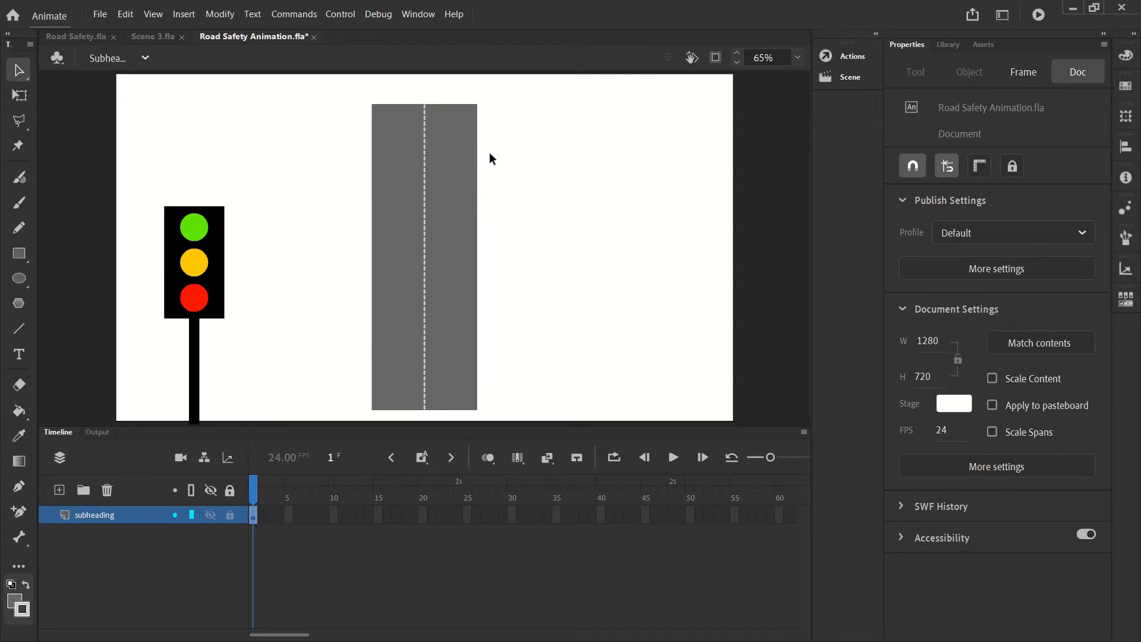
- Move the road with its dashed line into the right half of the stage and rotate it clockwise into a diagonal
click(453, 142)
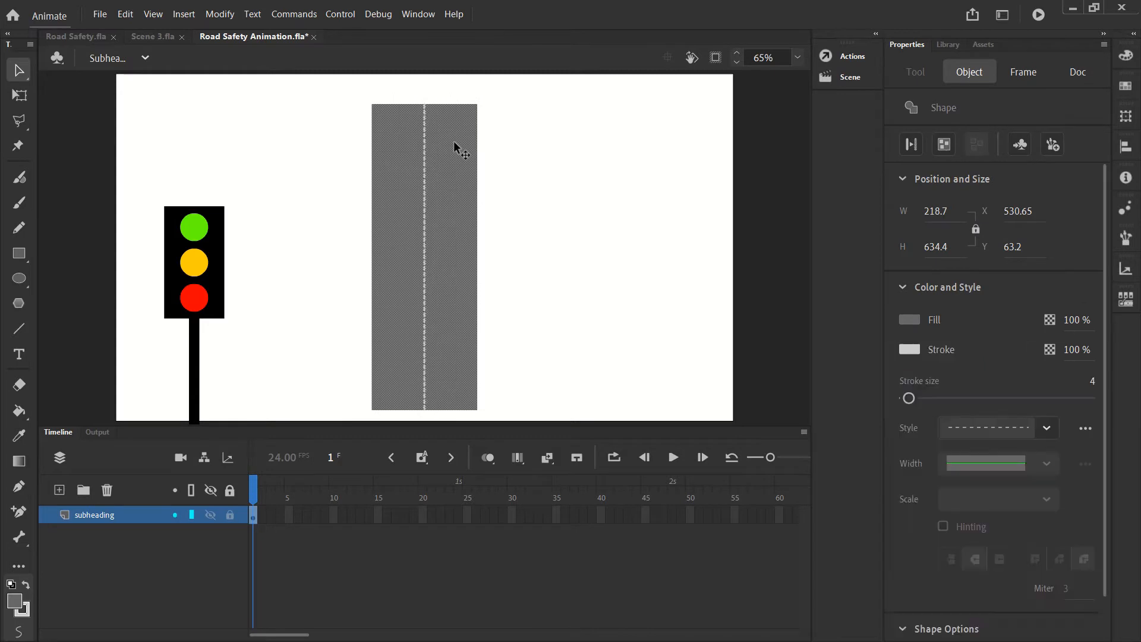
click(524, 143)
click(450, 127)
drag(471, 140, 767, 153)
click(19, 95)
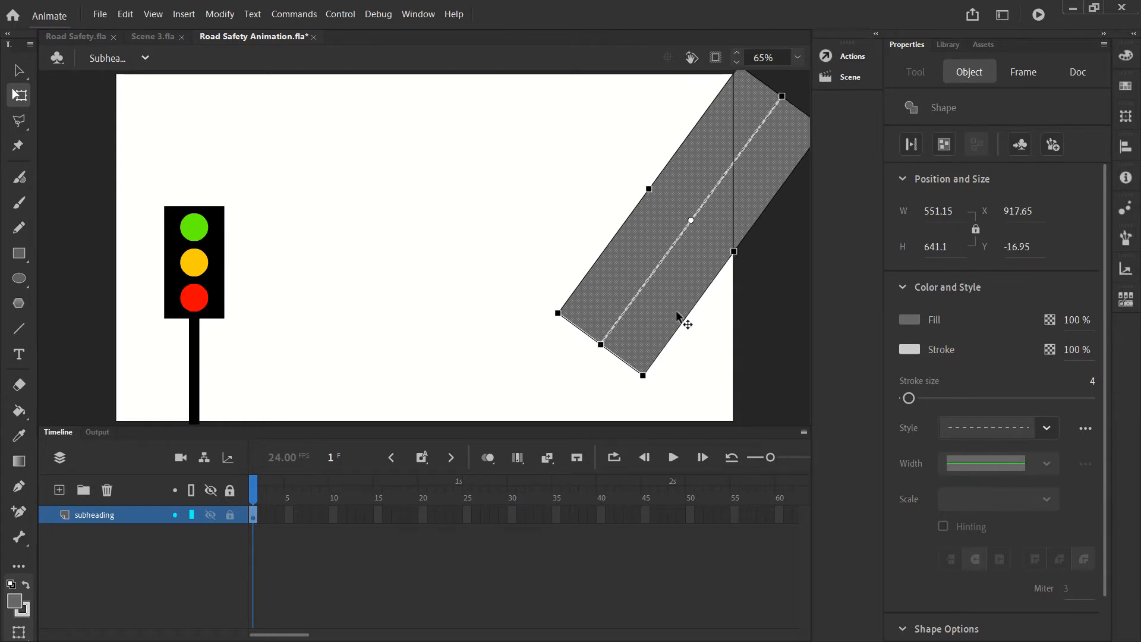
drag(659, 315, 502, 389)
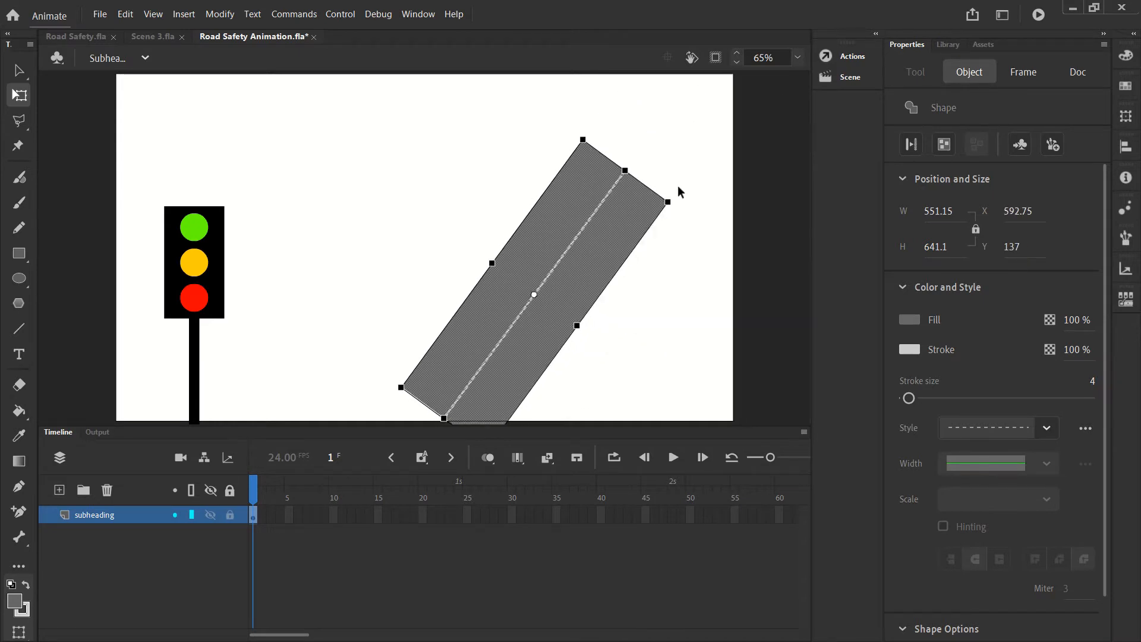
mouse_move(680, 212)
mouse_down()
mouse_move(695, 237)
mouse_move(697, 222)
mouse_move(678, 208)
mouse_move(677, 231)
mouse_up()
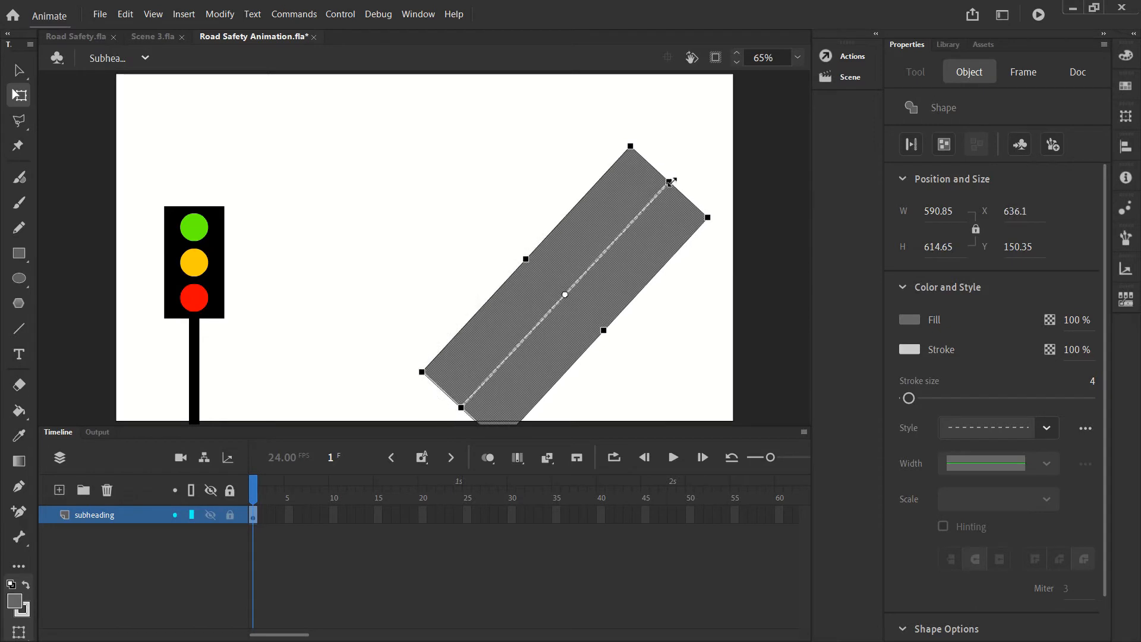
- Lengthen the diagonal road past the stage edges and tilt it flatter, to an overall size of about 1186 × 1040 px
drag(670, 181, 802, 127)
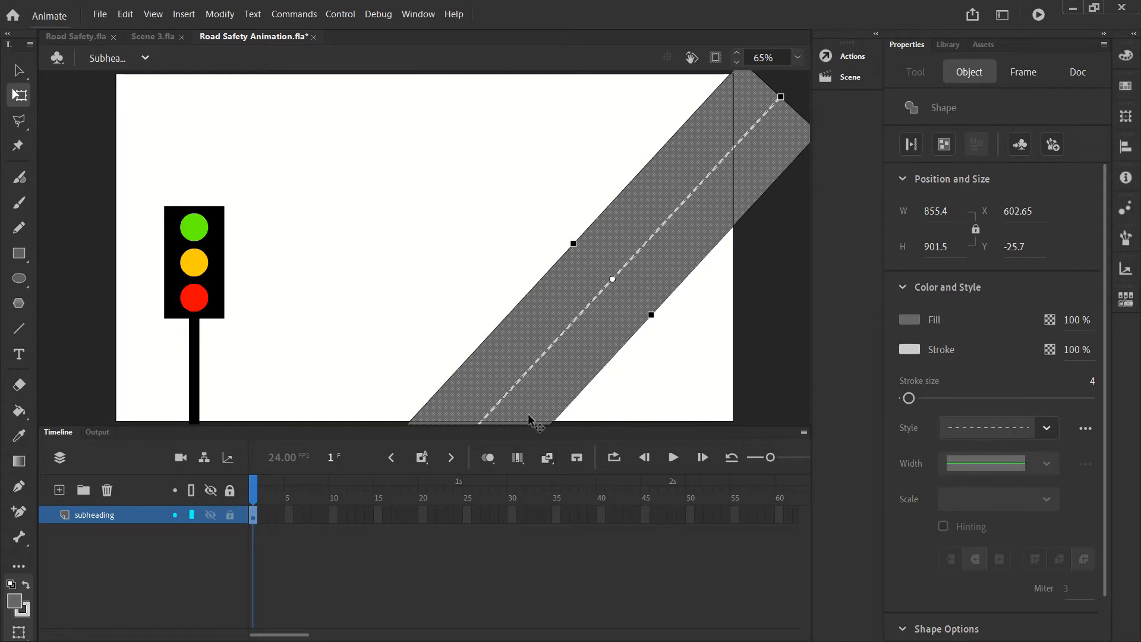
click(797, 60)
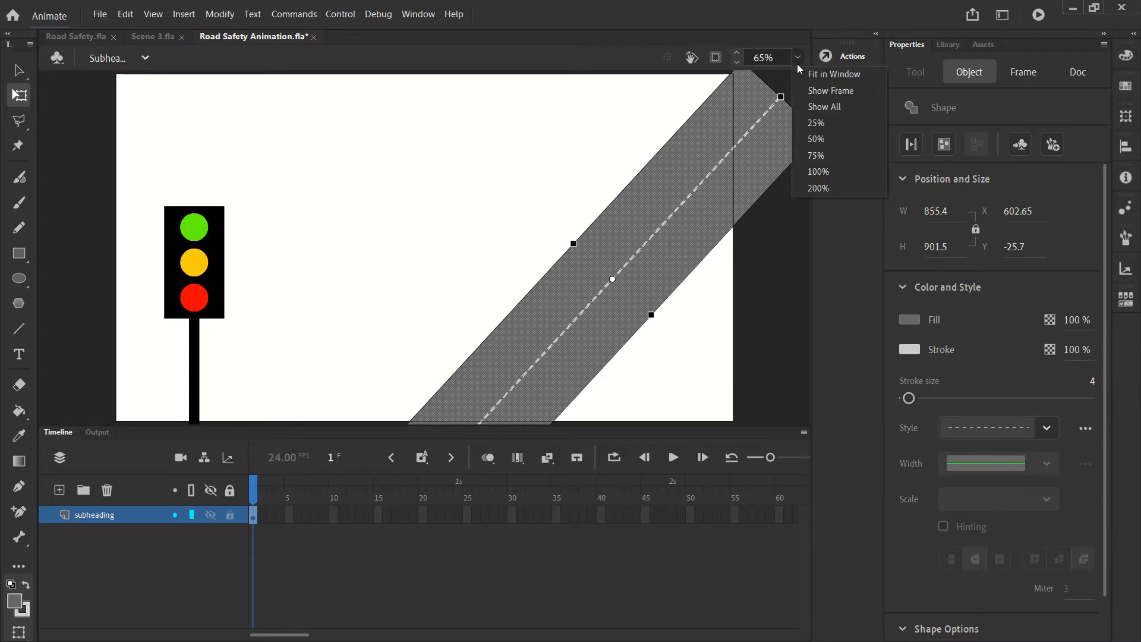
click(818, 155)
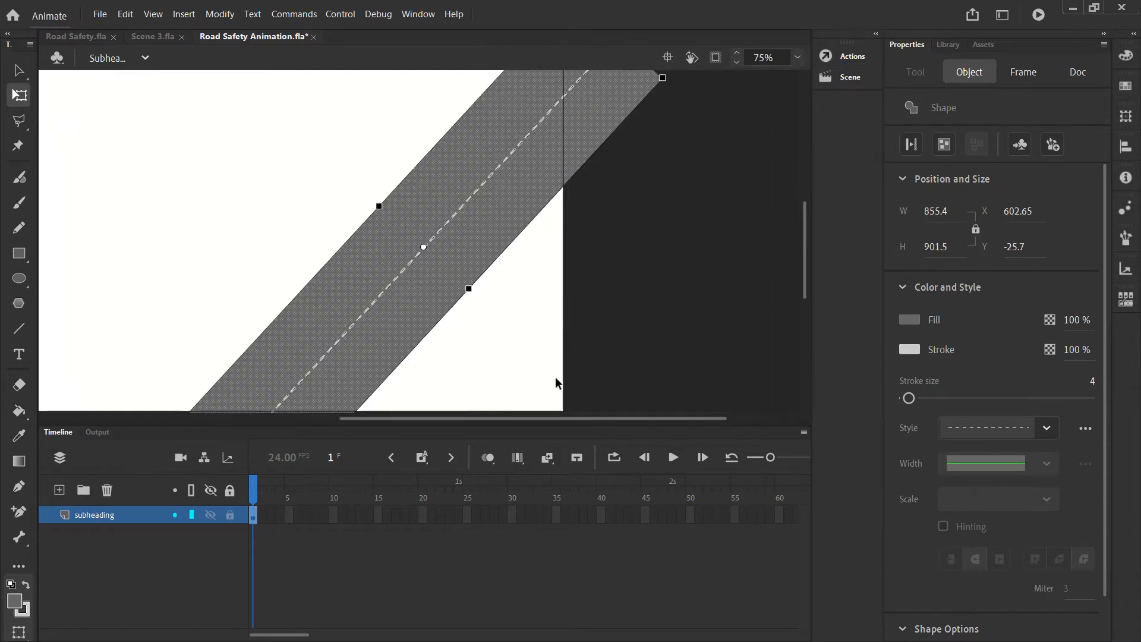
click(797, 57)
click(816, 139)
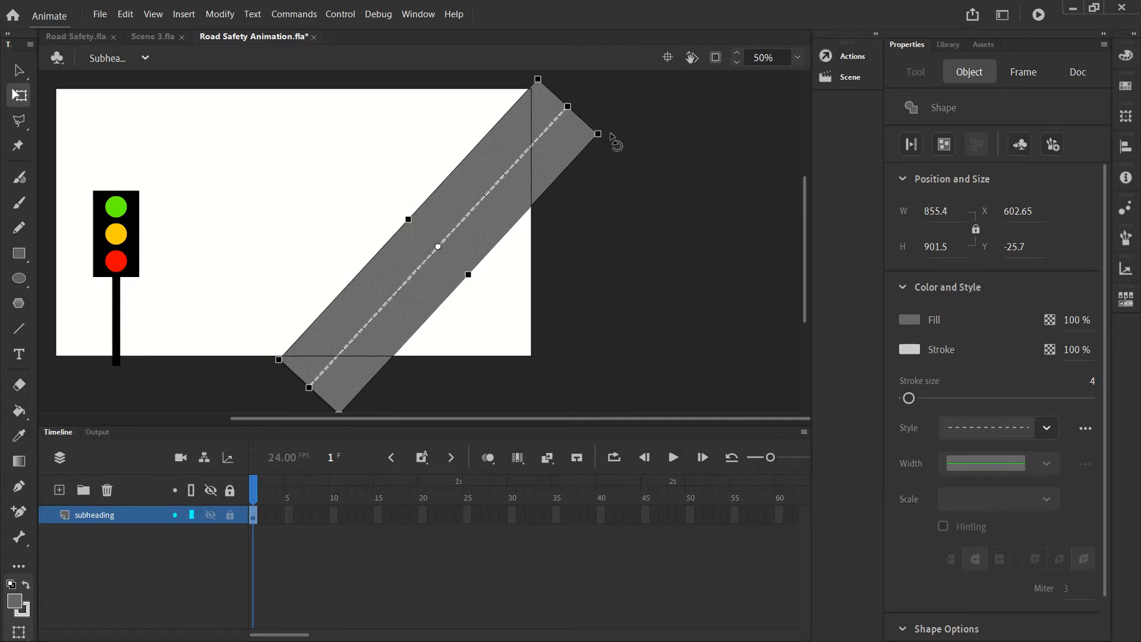
drag(615, 140, 573, 150)
drag(281, 349, 227, 383)
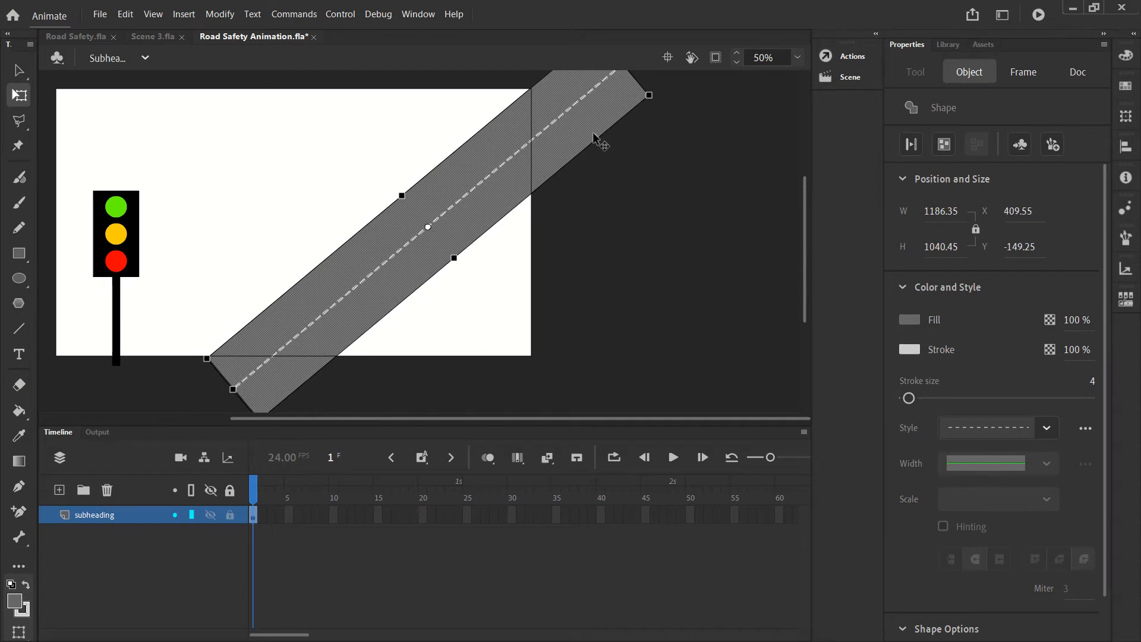
- Shorten the diagonal road slightly and position it from the stage's upper-right corner to just past its bottom edge
mouse_move(578, 130)
mouse_down()
mouse_move(546, 149)
mouse_move(564, 125)
mouse_up()
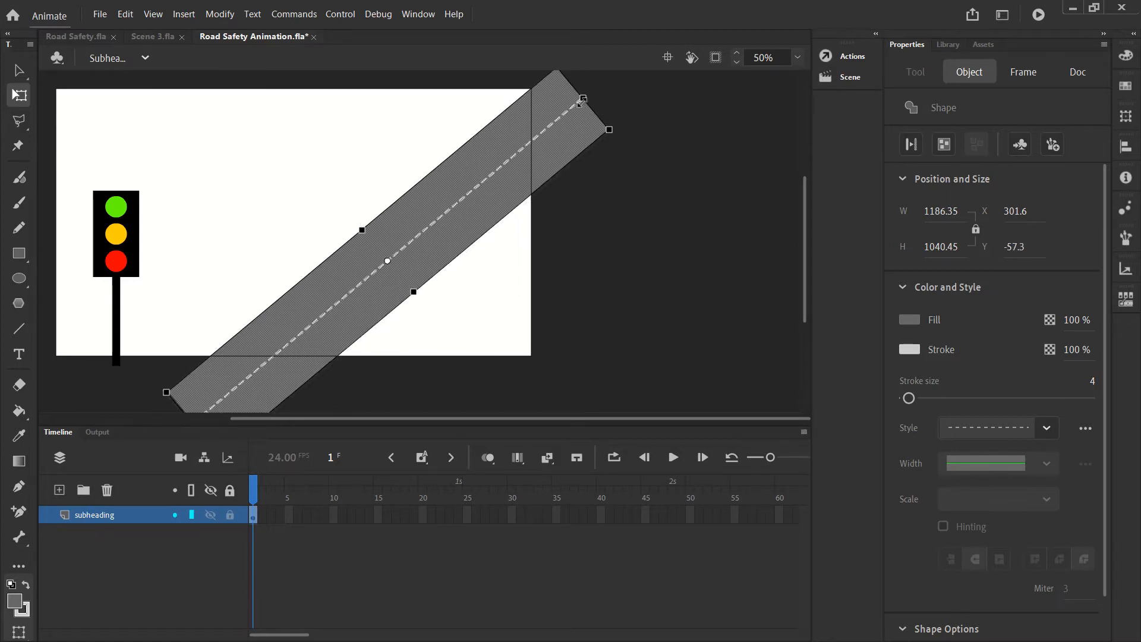
drag(581, 101, 558, 112)
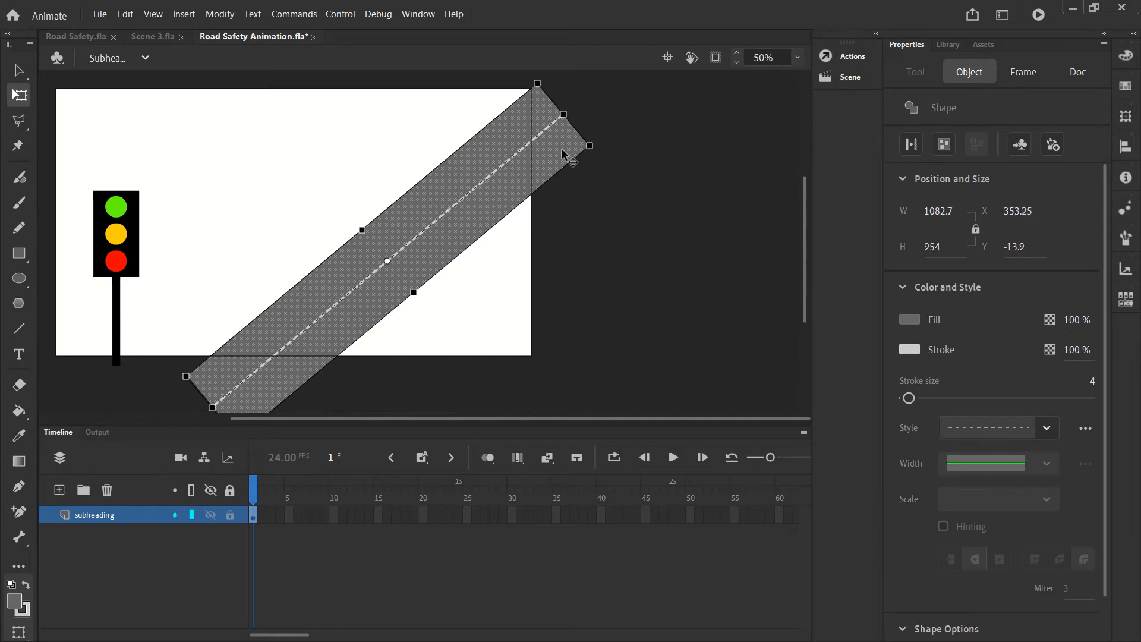
drag(558, 156, 572, 145)
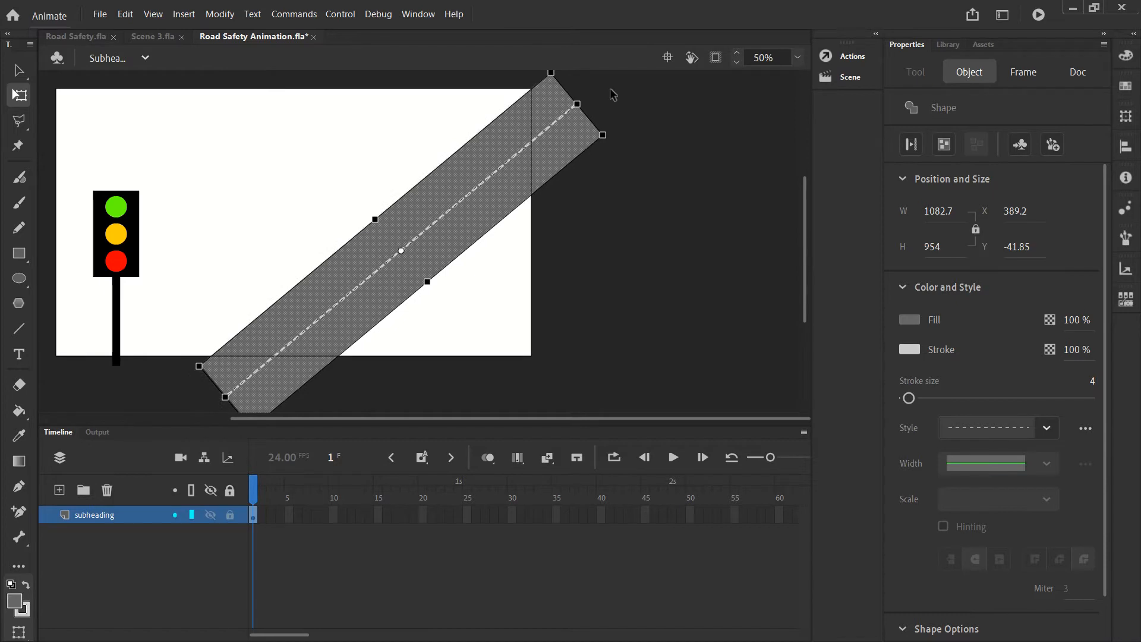
drag(576, 104, 565, 107)
click(579, 160)
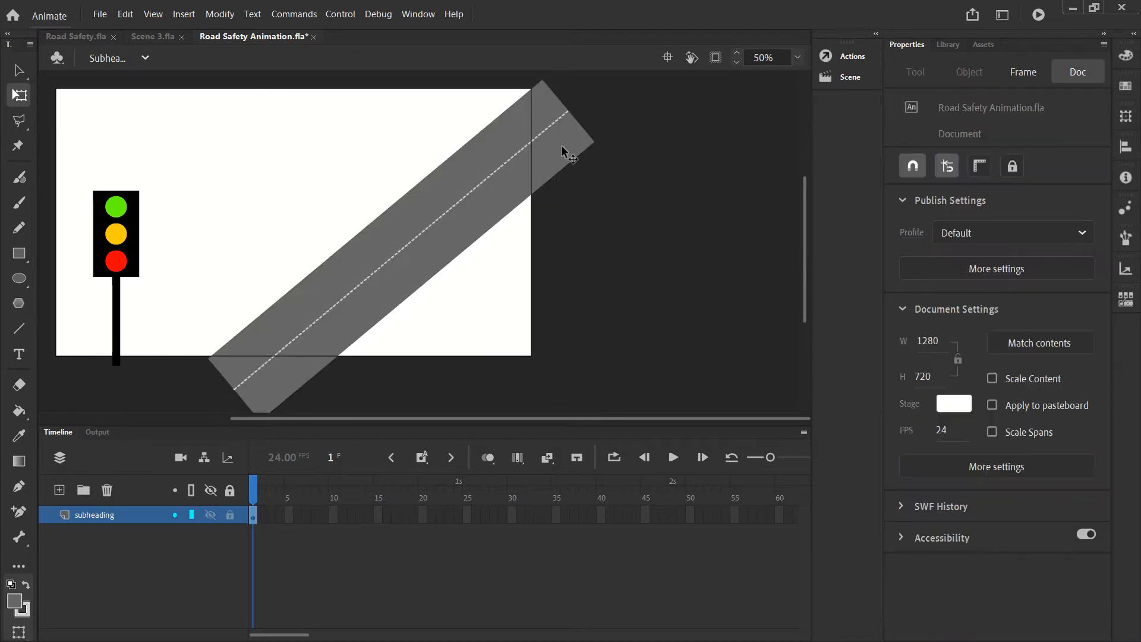
double_click(562, 147)
click(644, 203)
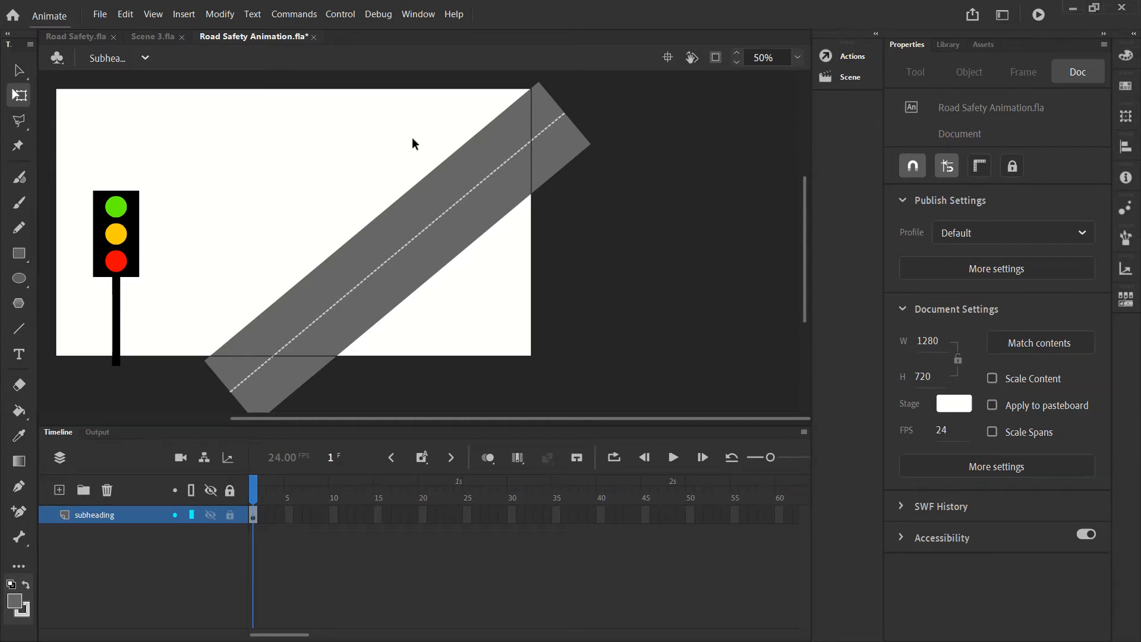
- Add the static text "Cross the road at Pelican or Puffin crossings." above the traffic light
click(798, 57)
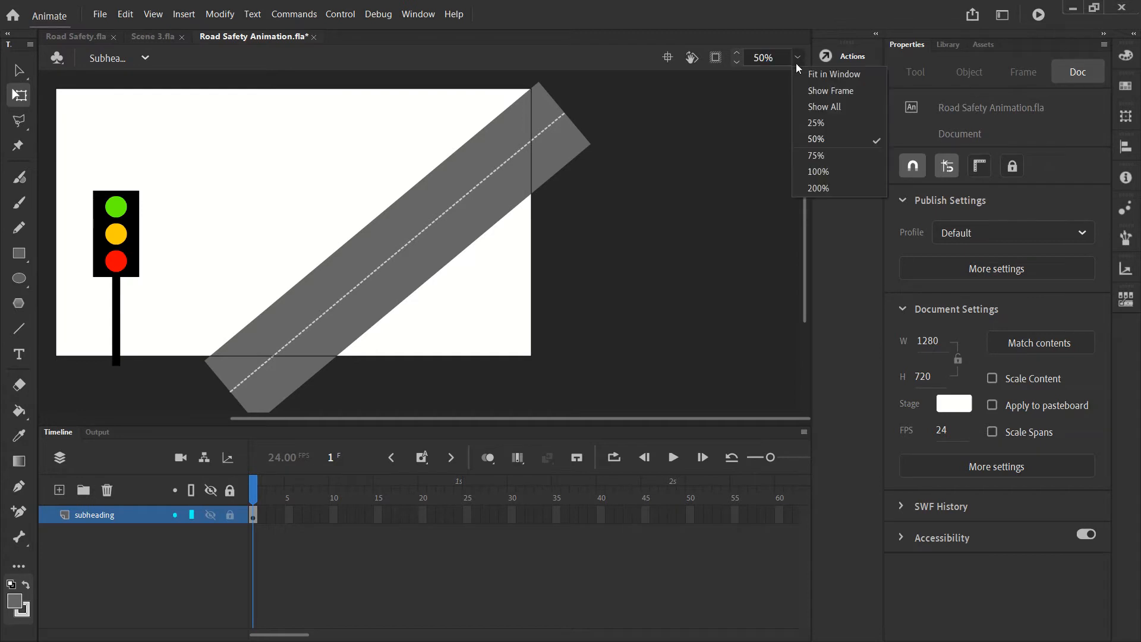
click(828, 74)
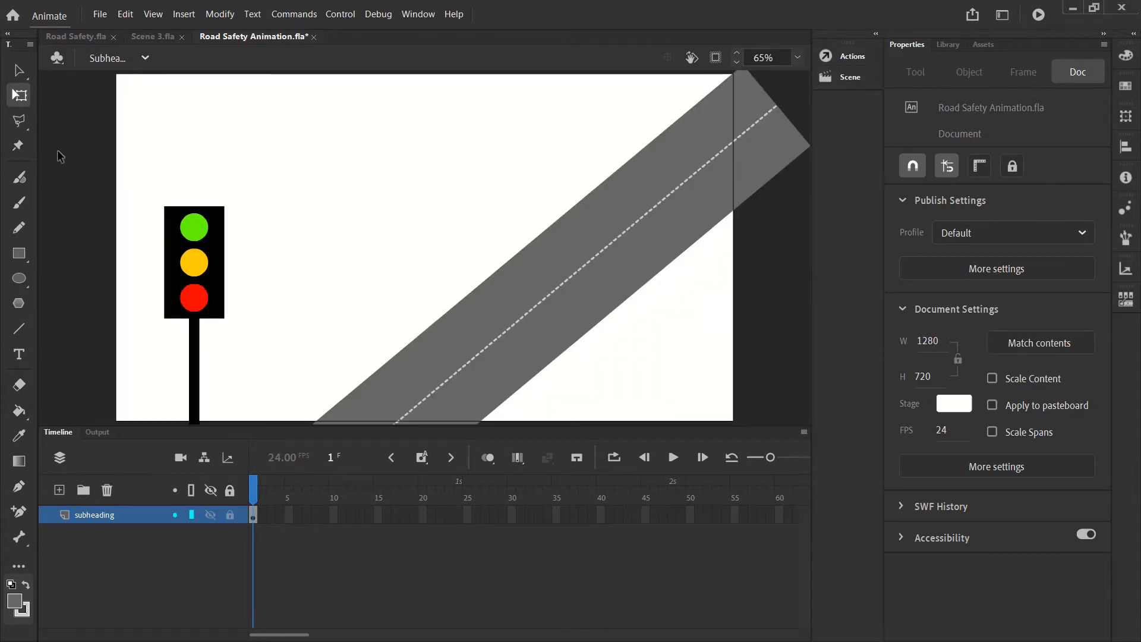
click(19, 353)
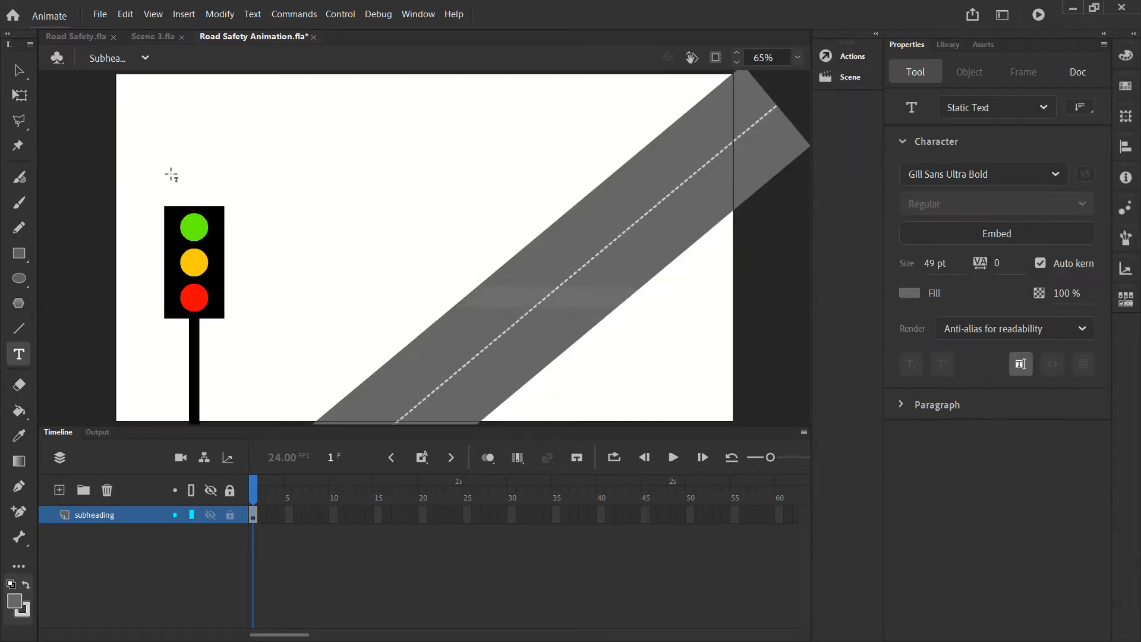
click(174, 140)
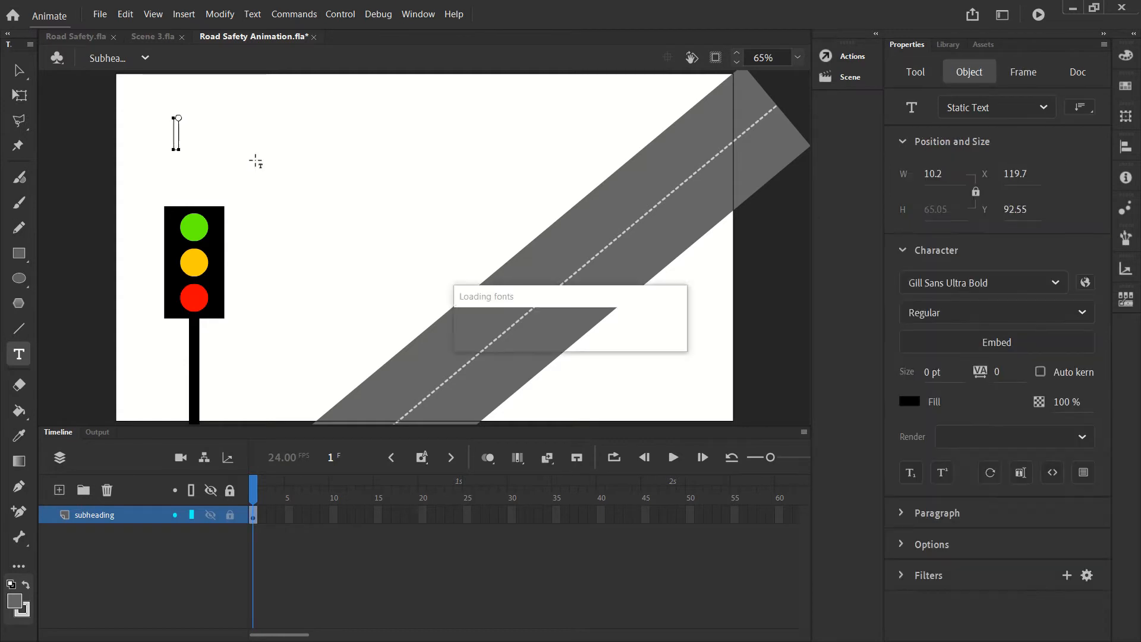
text(Cros)
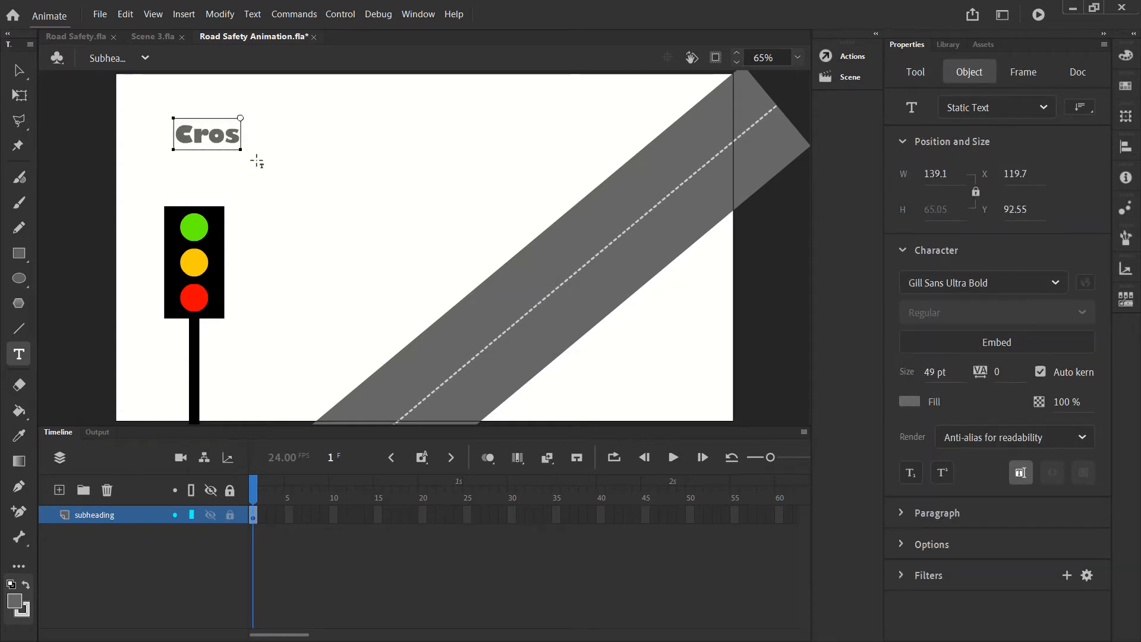
text(s the road at)
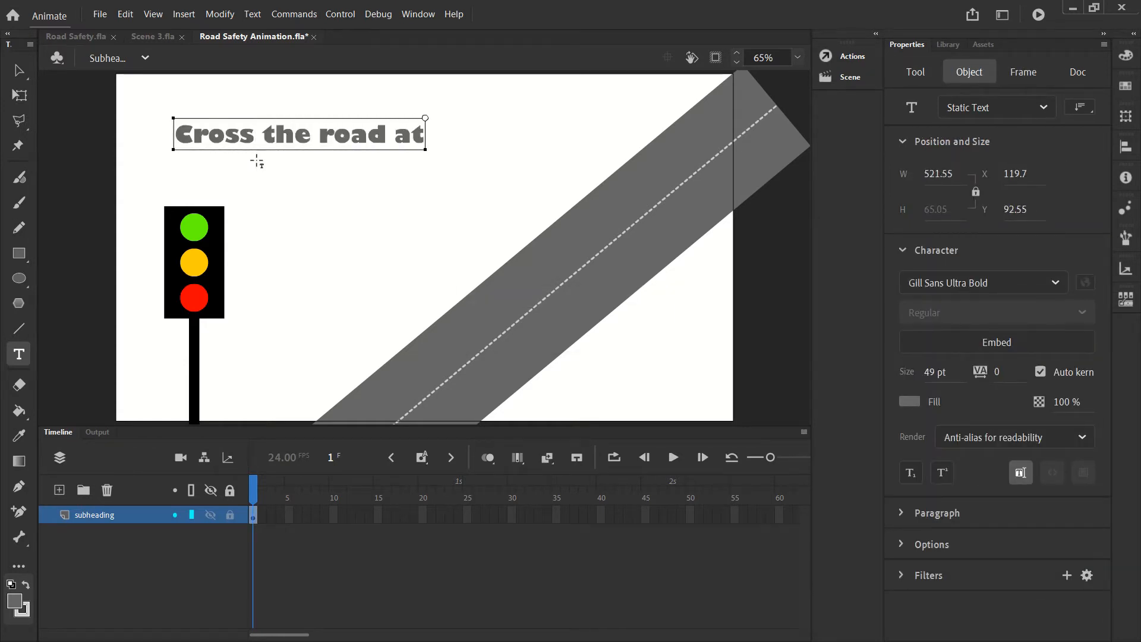
text( Pelican or)
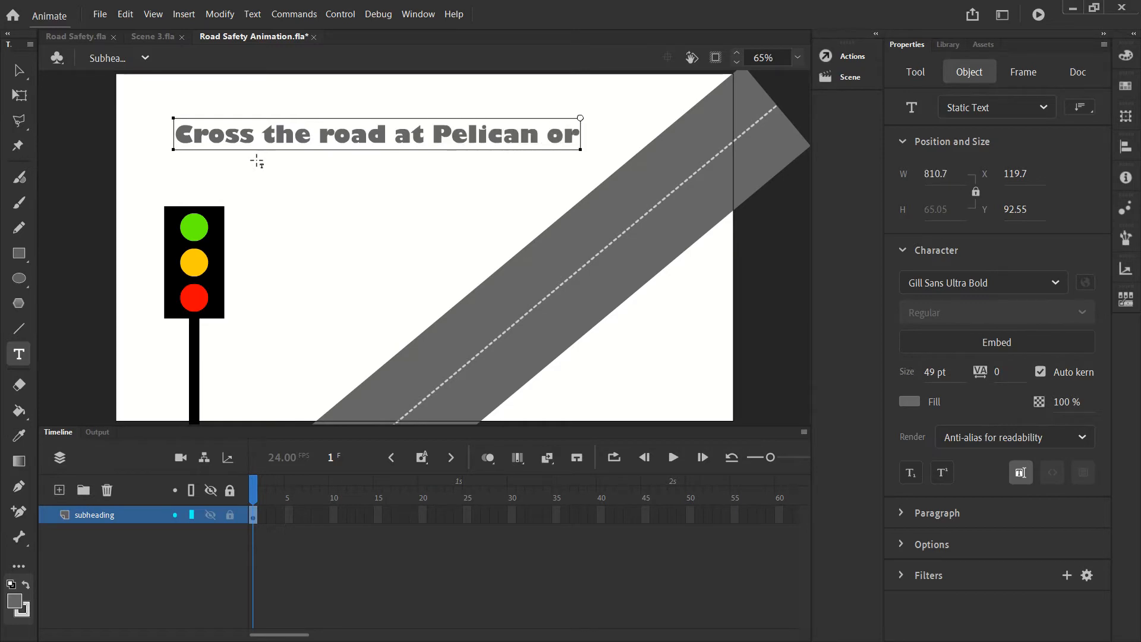
text( Puffin)
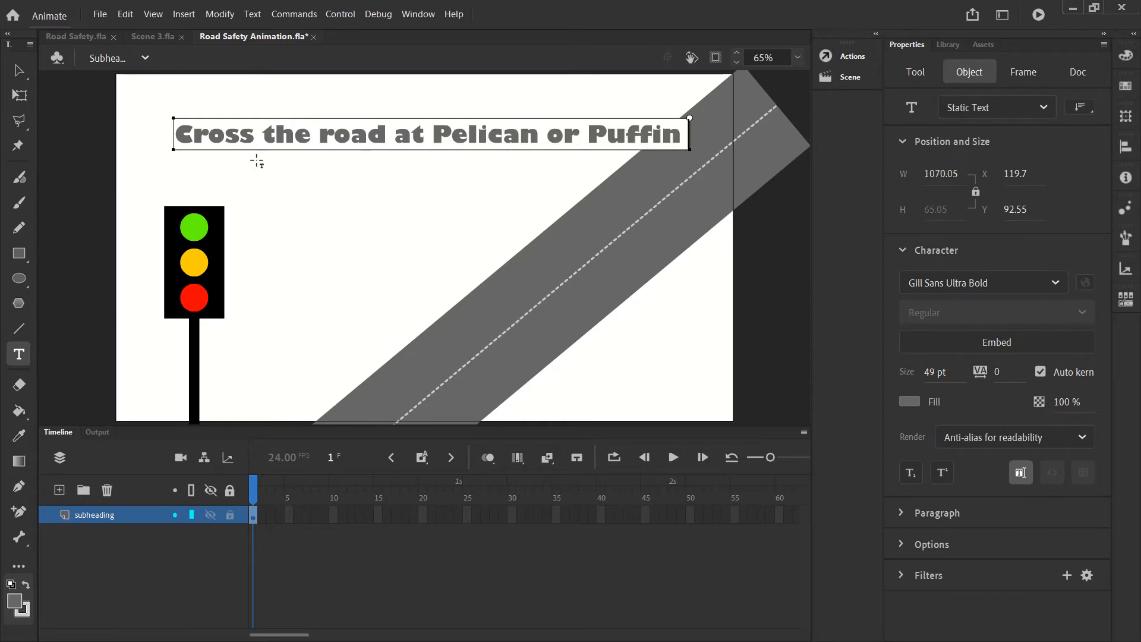
text( crossing.)
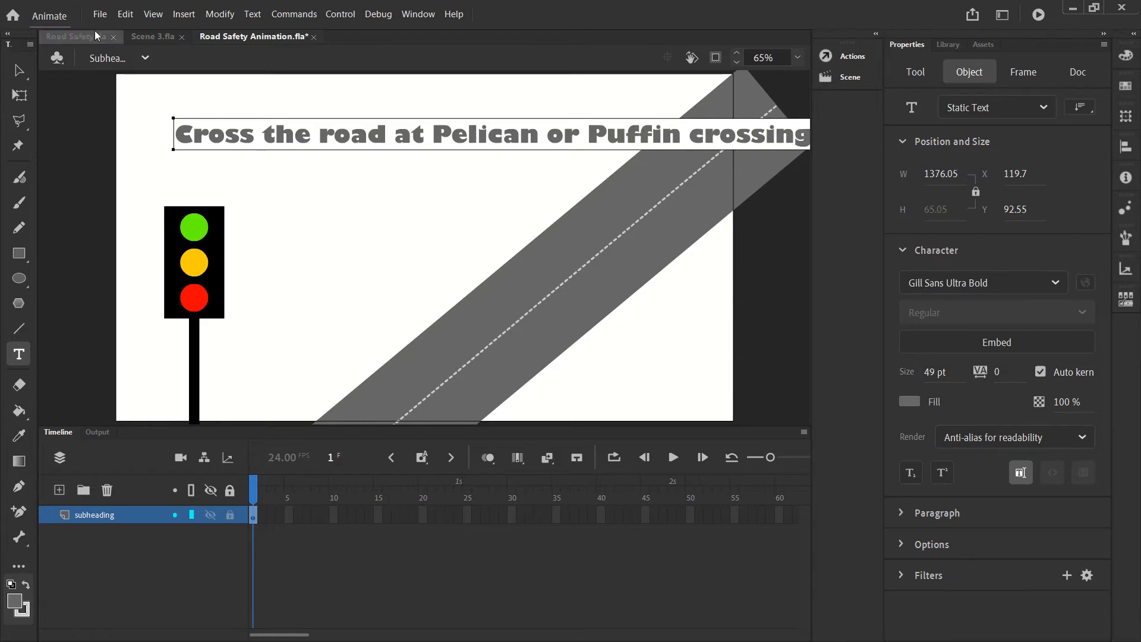
- Move the crossing text to about X -26.6, Y 115.65 and set its fill colour to red
click(22, 71)
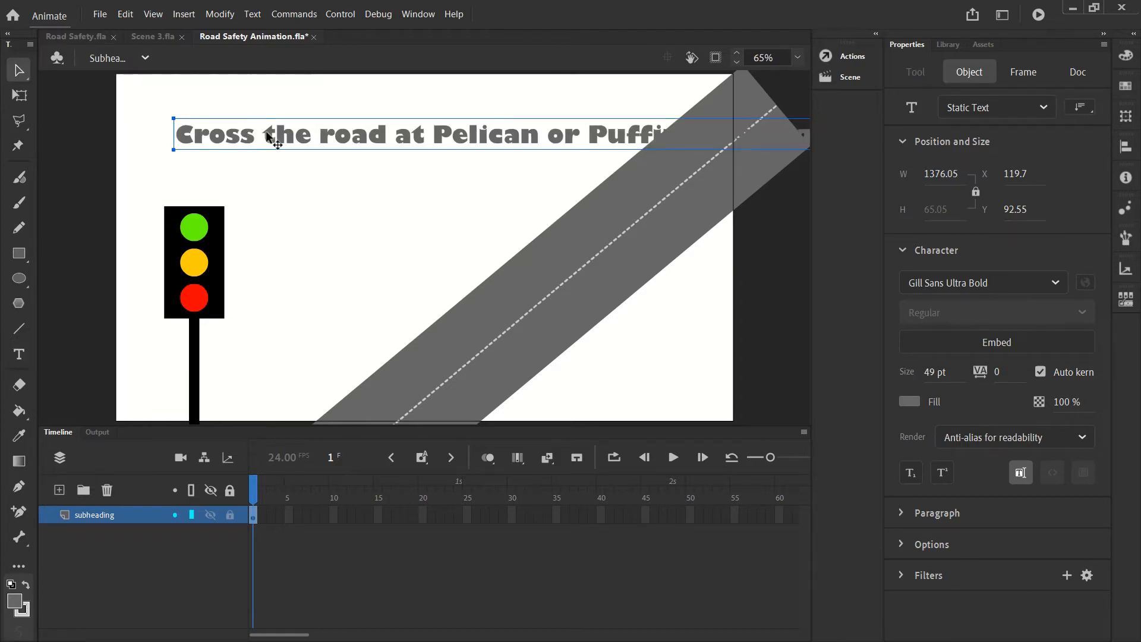
drag(268, 134, 201, 132)
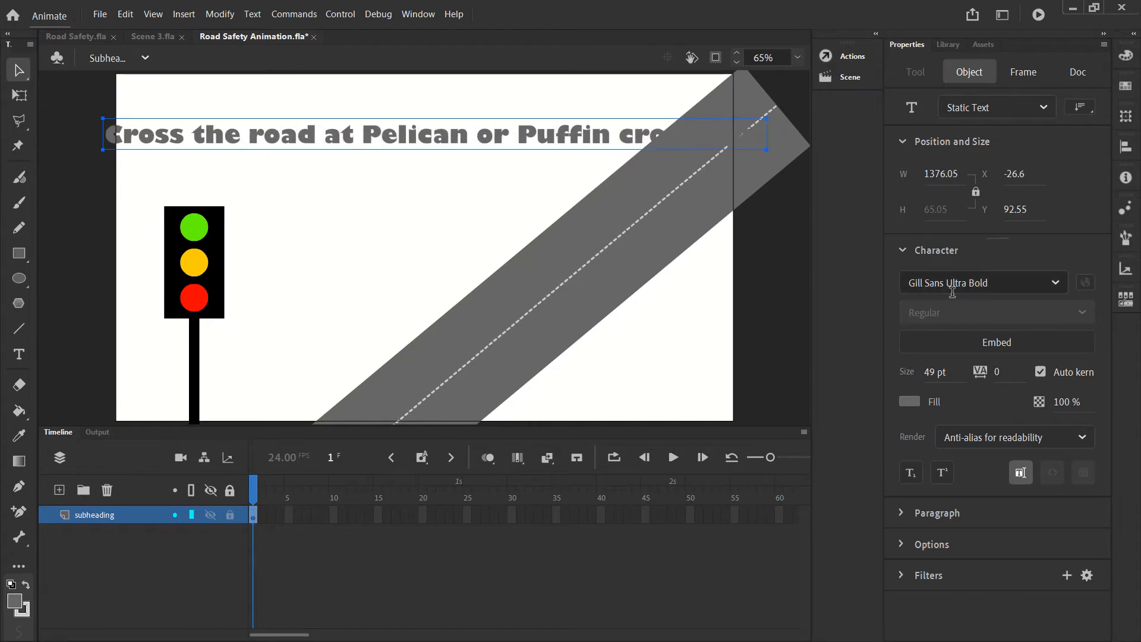
click(913, 401)
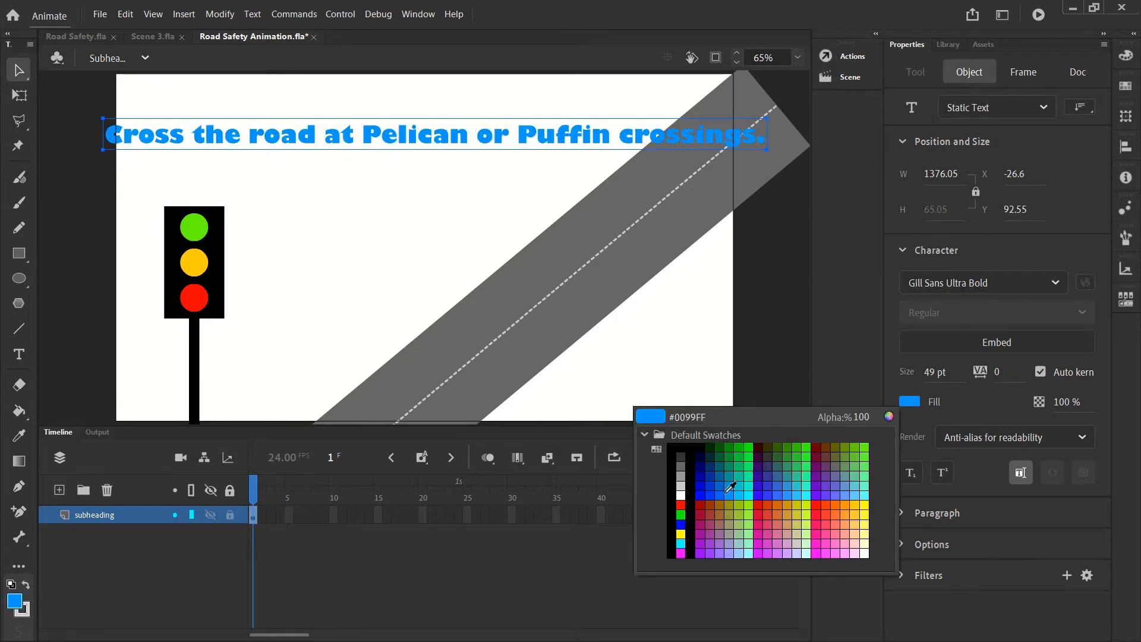
click(683, 503)
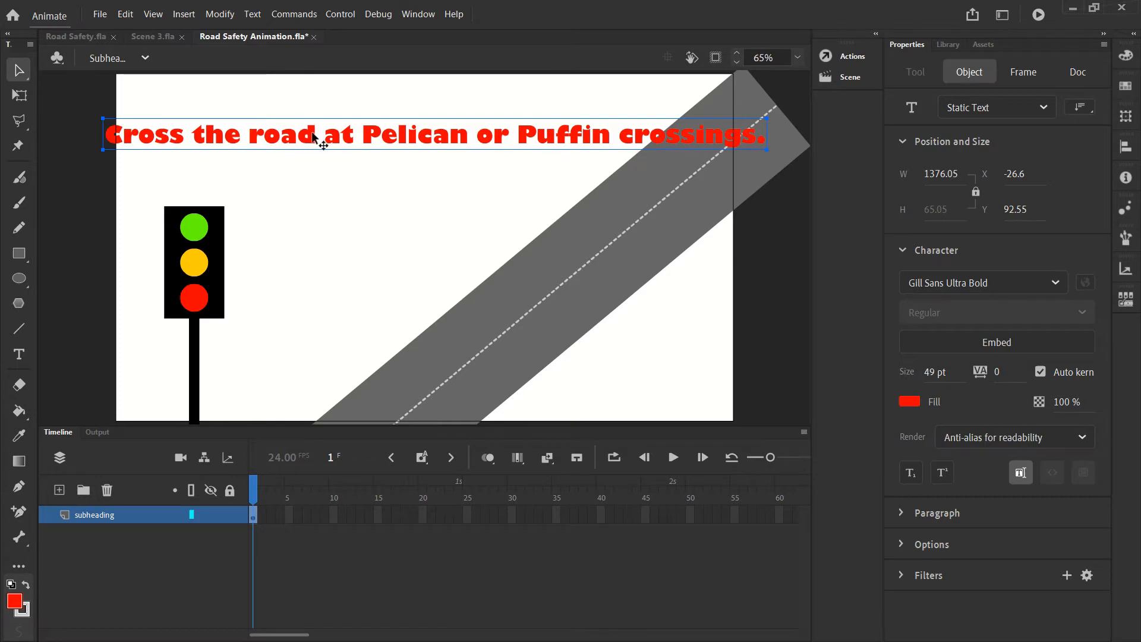
drag(311, 133, 388, 143)
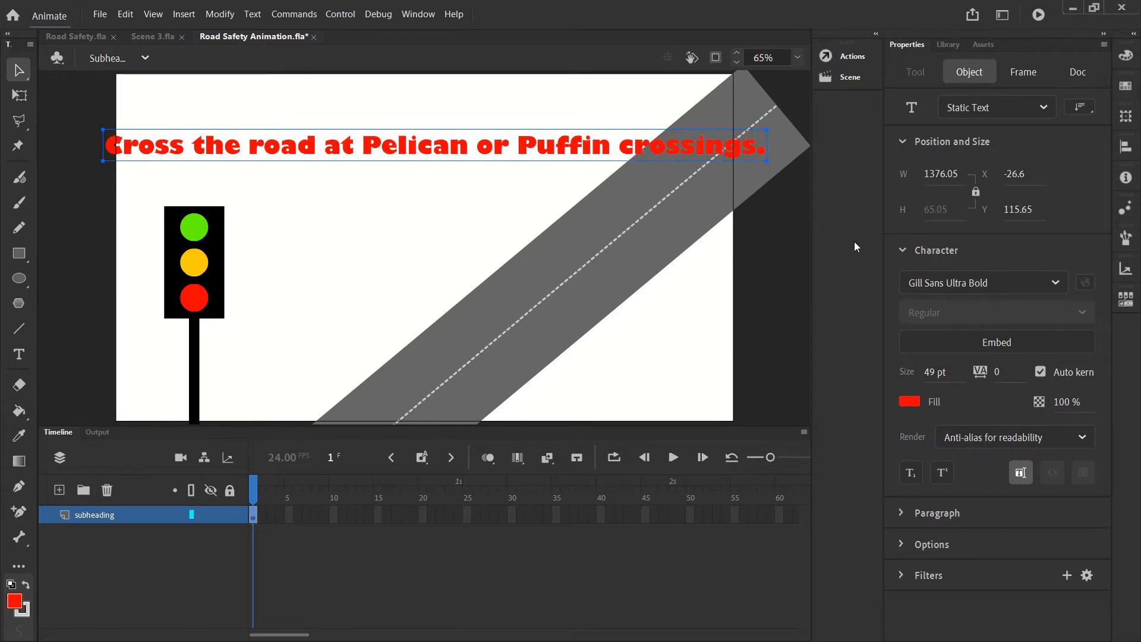
- Try Agency FB and Bariol as the font of the crossing text
click(1059, 286)
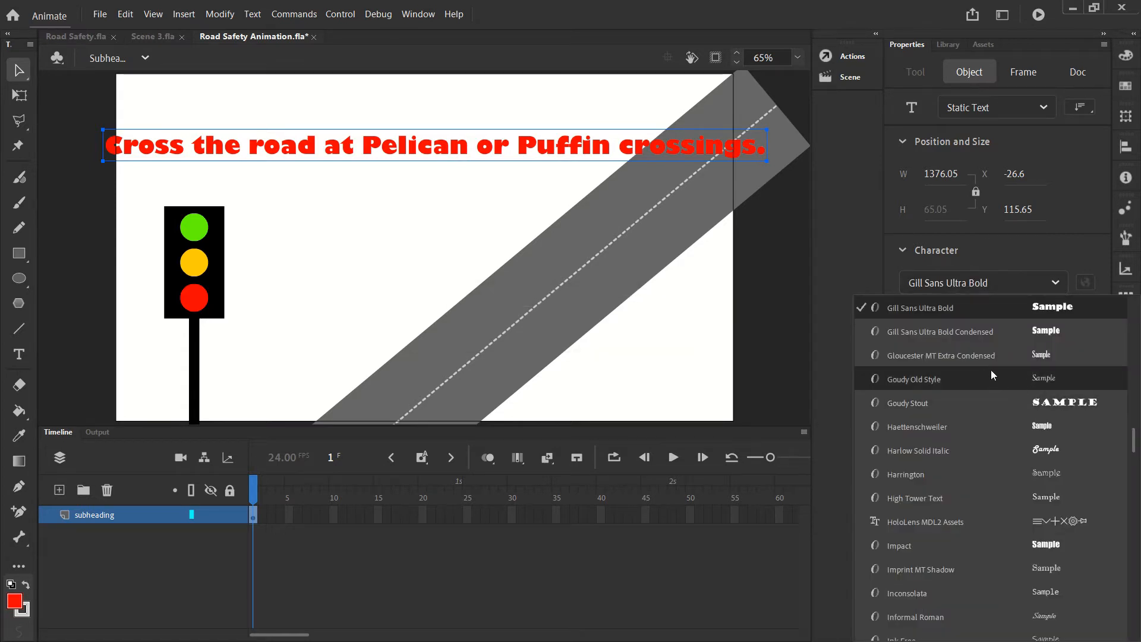
scroll(995, 367, up, 8)
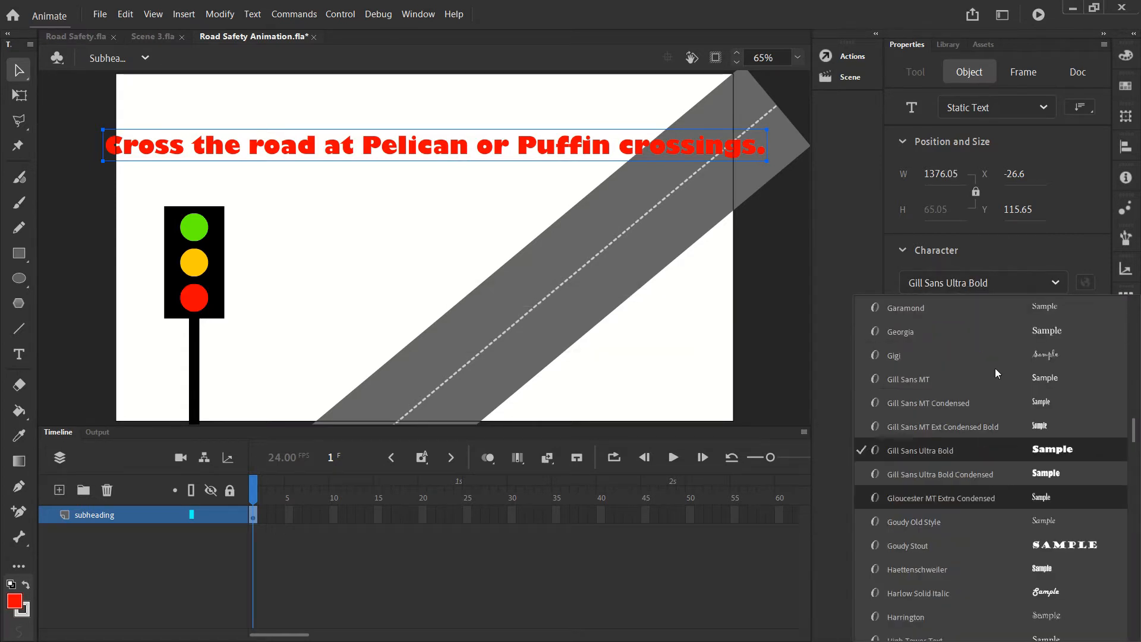
scroll(986, 376, up, 8)
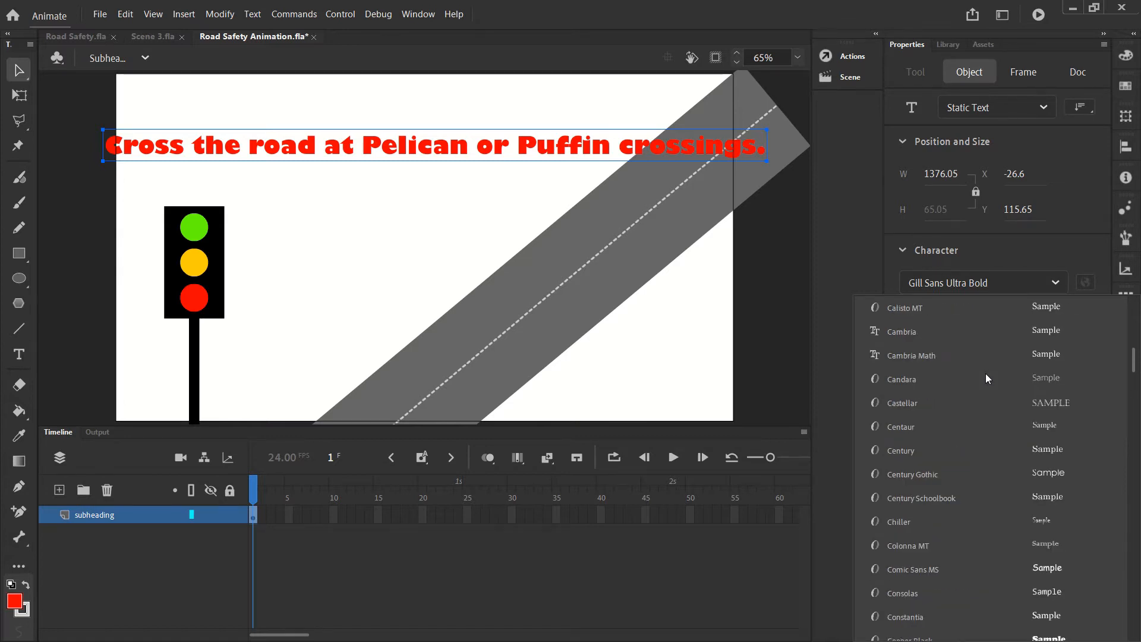
scroll(985, 373, up, 8)
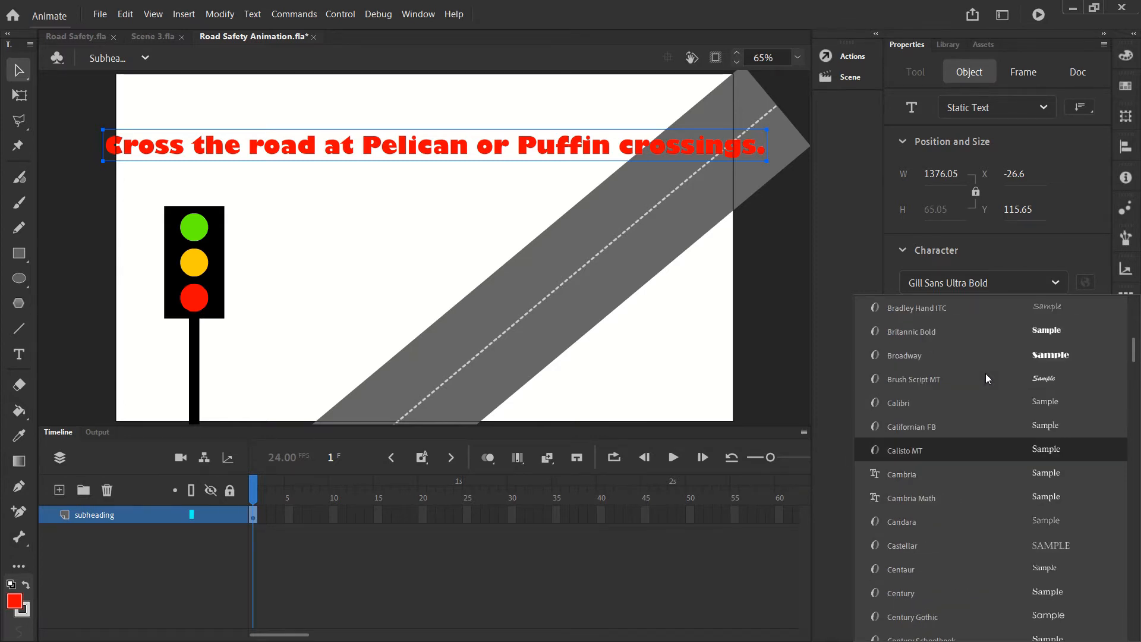
scroll(979, 374, down, 1)
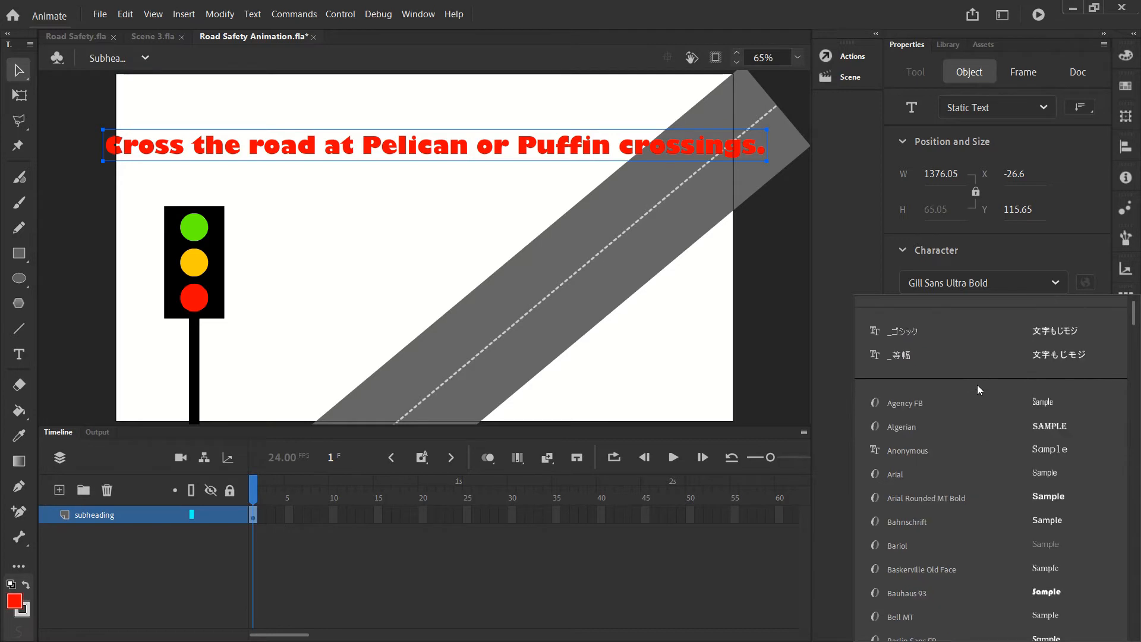
click(958, 403)
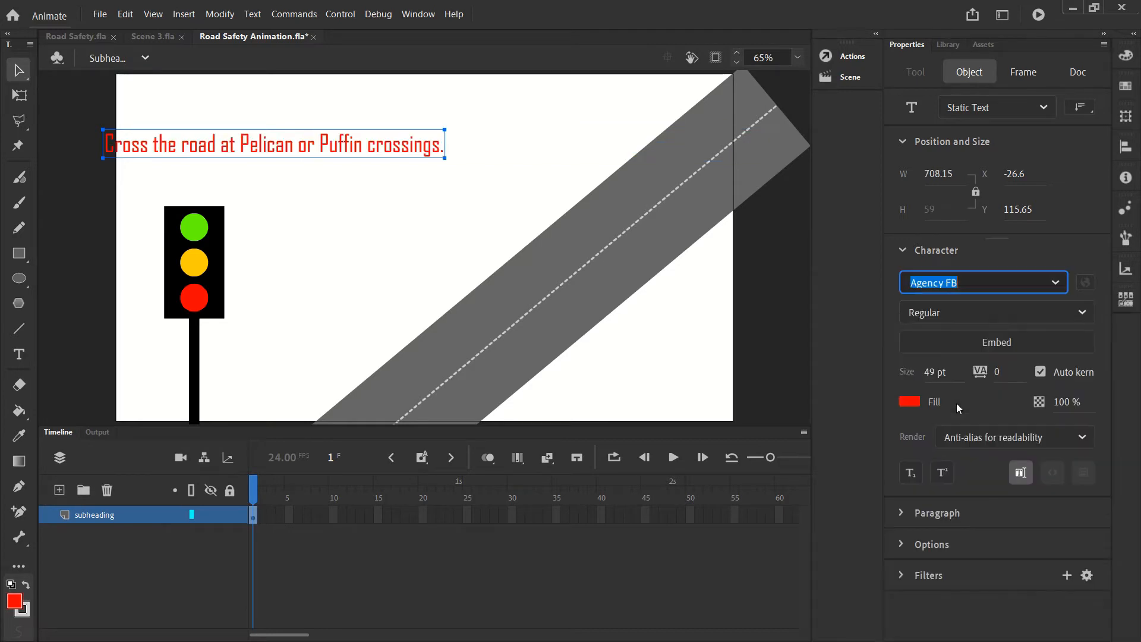
click(1055, 284)
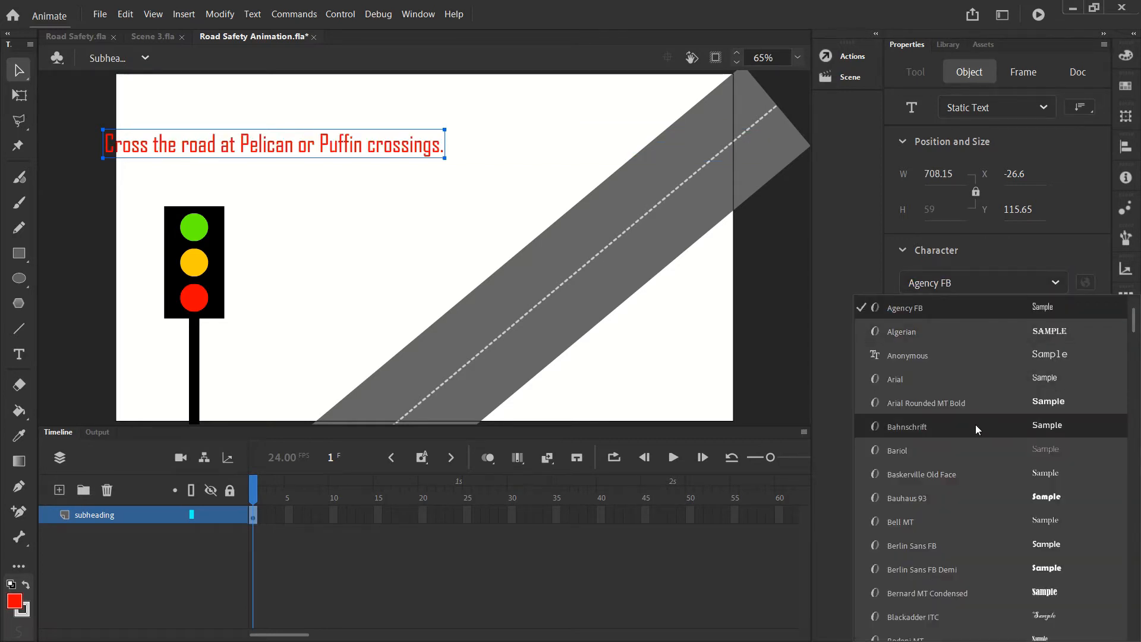
click(953, 451)
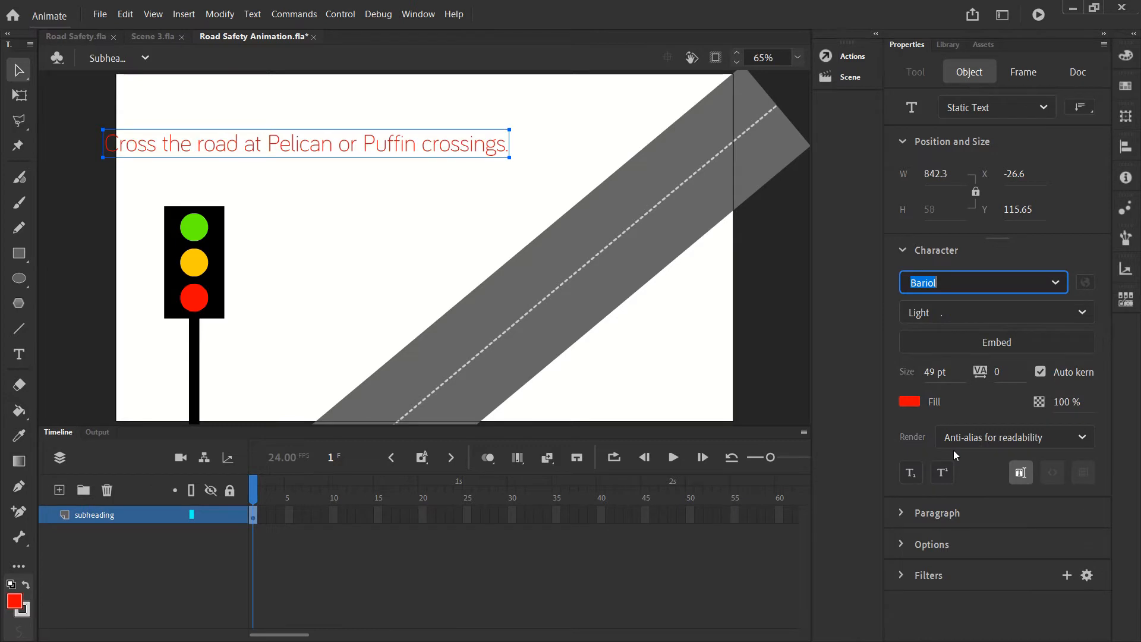
- Set the crossing text's font to Berlin Sans FB and move the text to about X 61, Y 91
click(1057, 287)
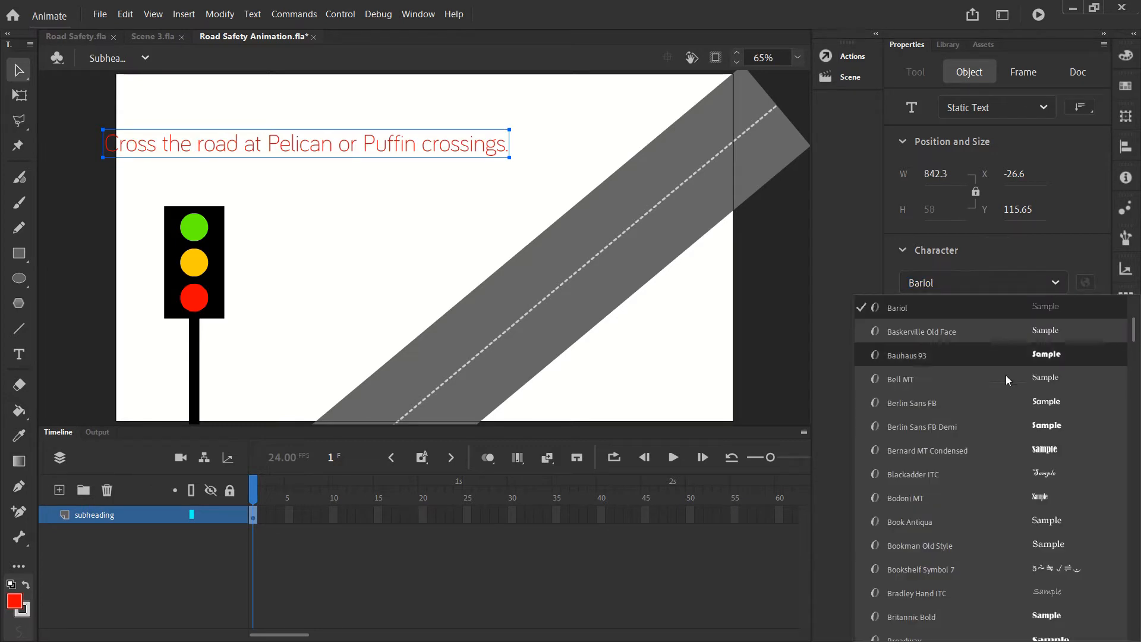
click(949, 402)
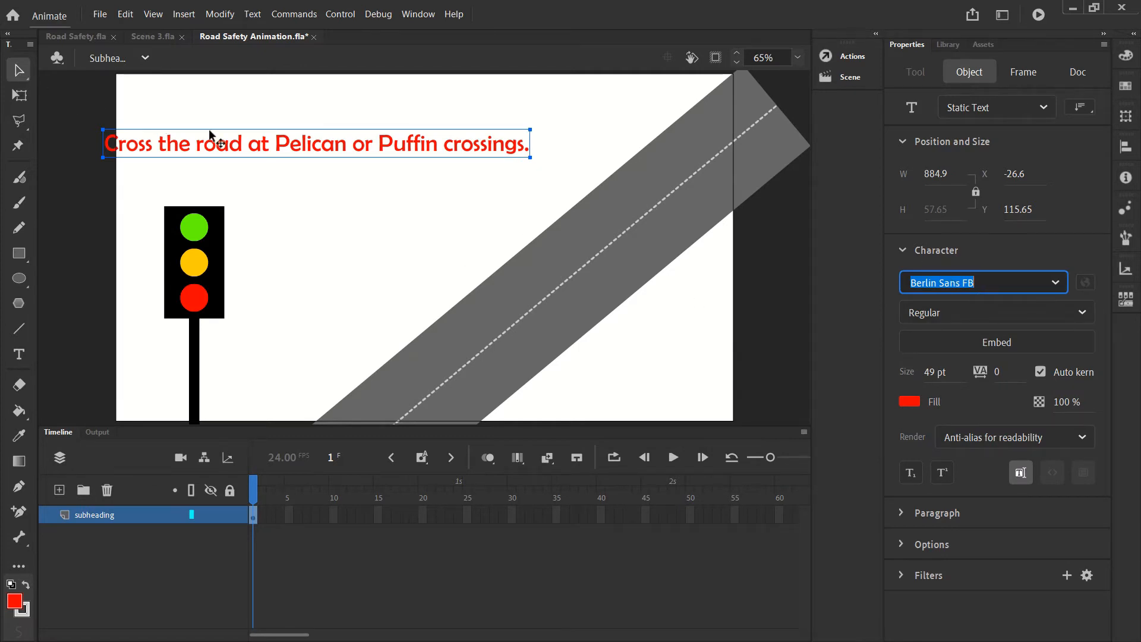
drag(233, 147, 265, 135)
drag(380, 127, 392, 128)
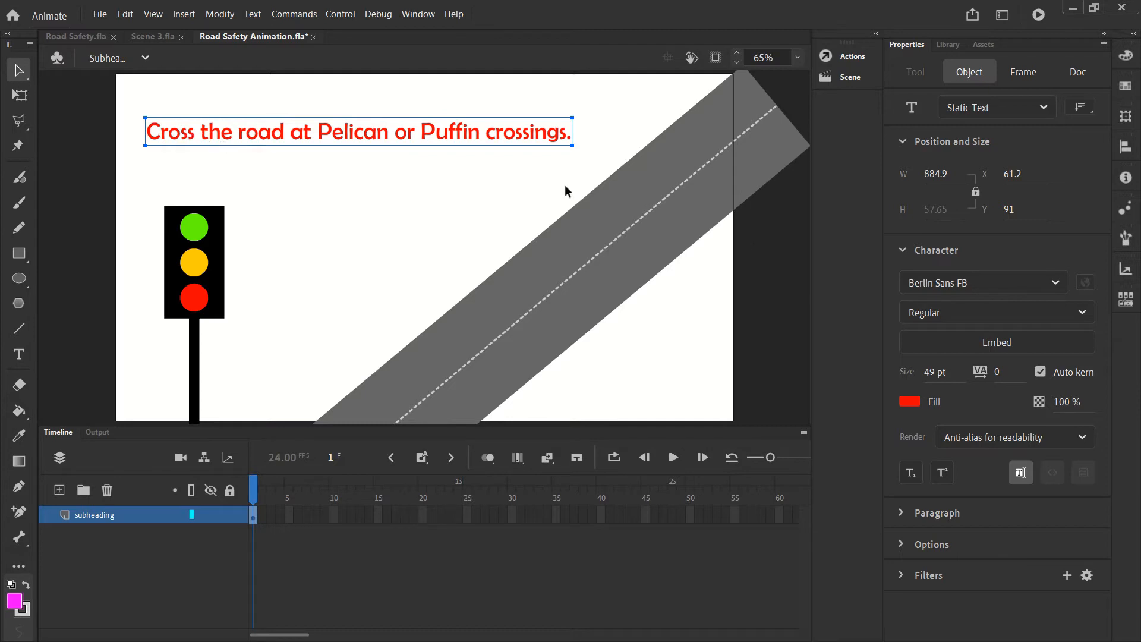
- Change the fill colour of the whole crossing text to blue #0033FF
click(909, 401)
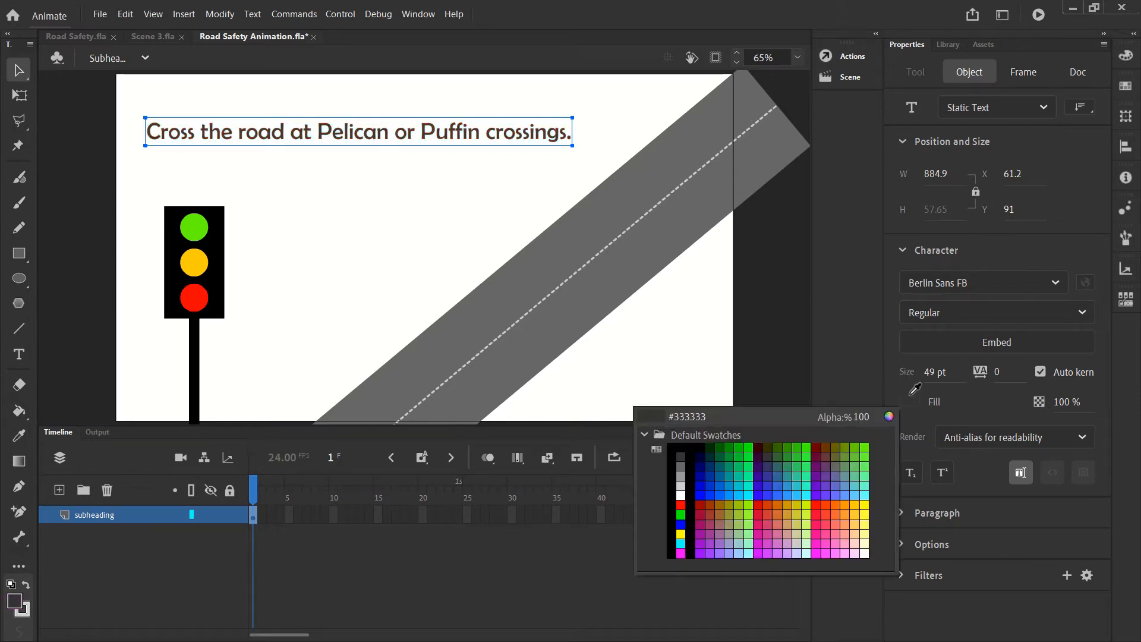
click(707, 497)
click(405, 238)
click(316, 130)
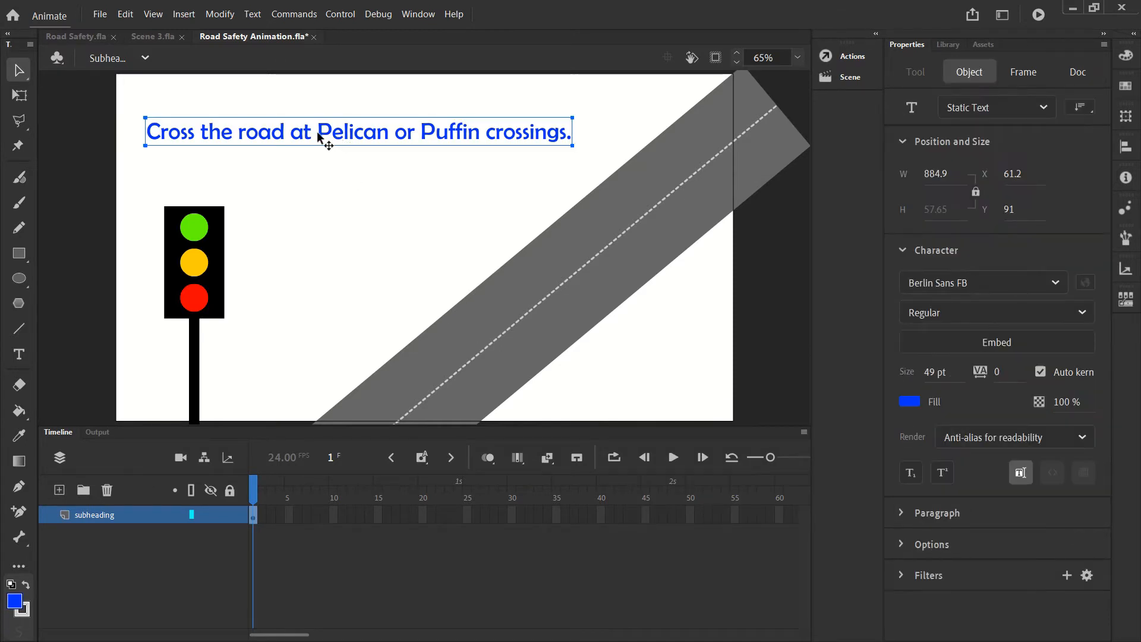
- Colour only the word "Pelican" in the crossing text orange
double_click(364, 133)
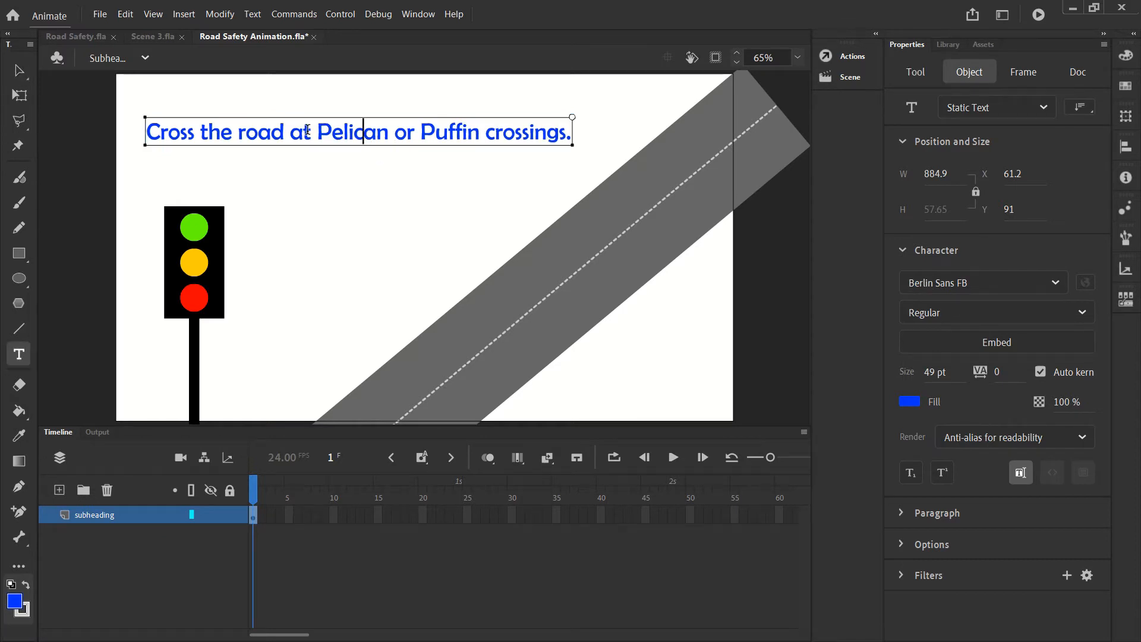
double_click(349, 132)
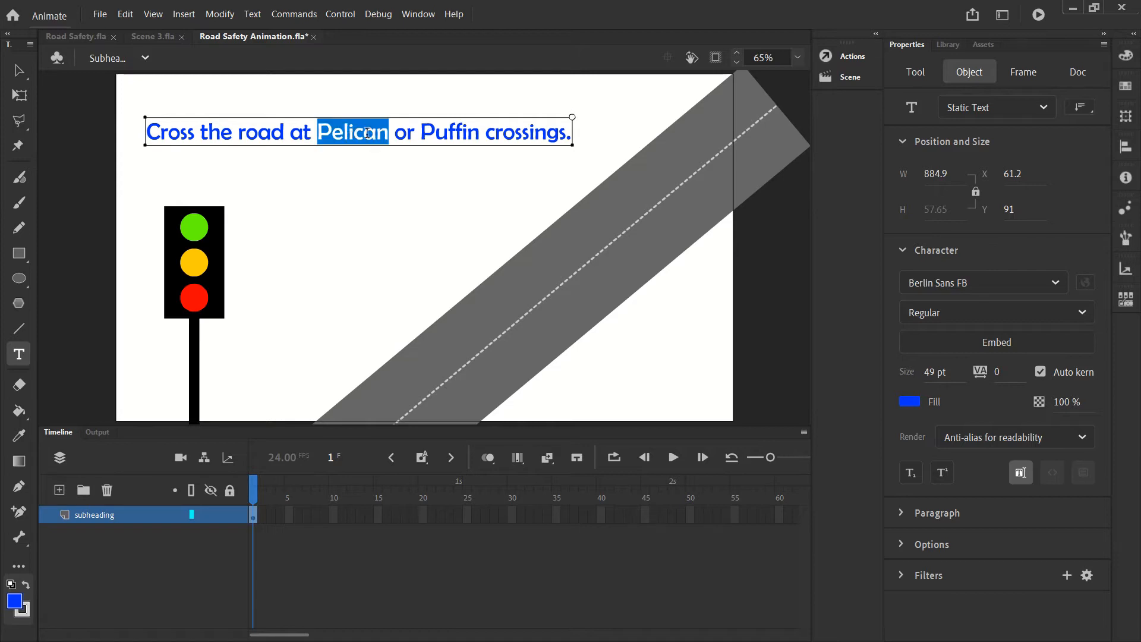
click(919, 402)
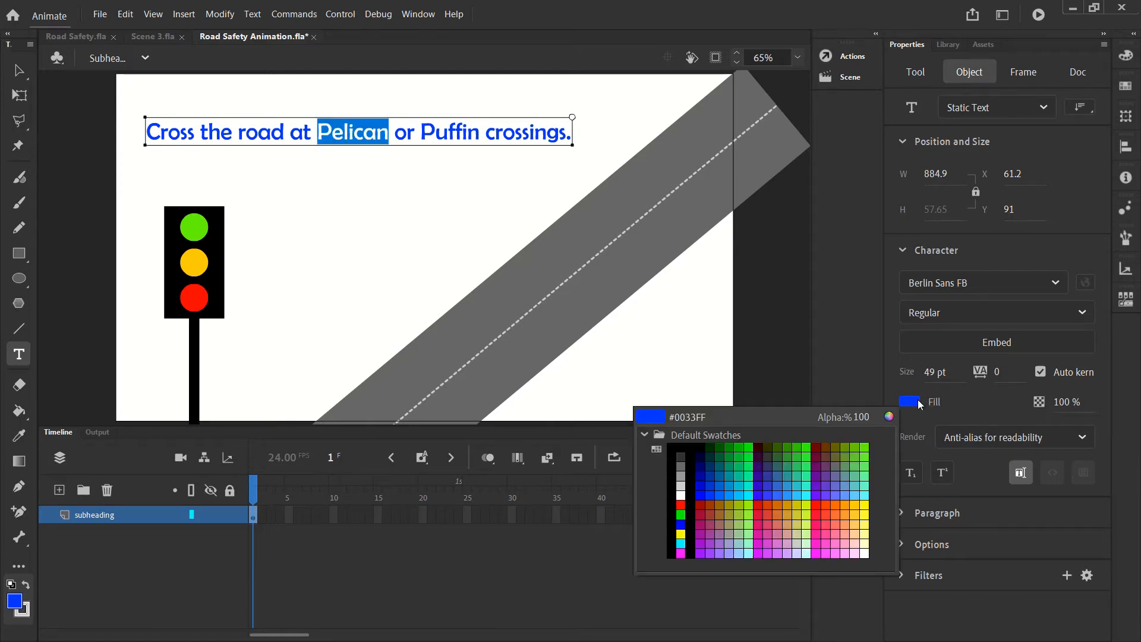
click(839, 503)
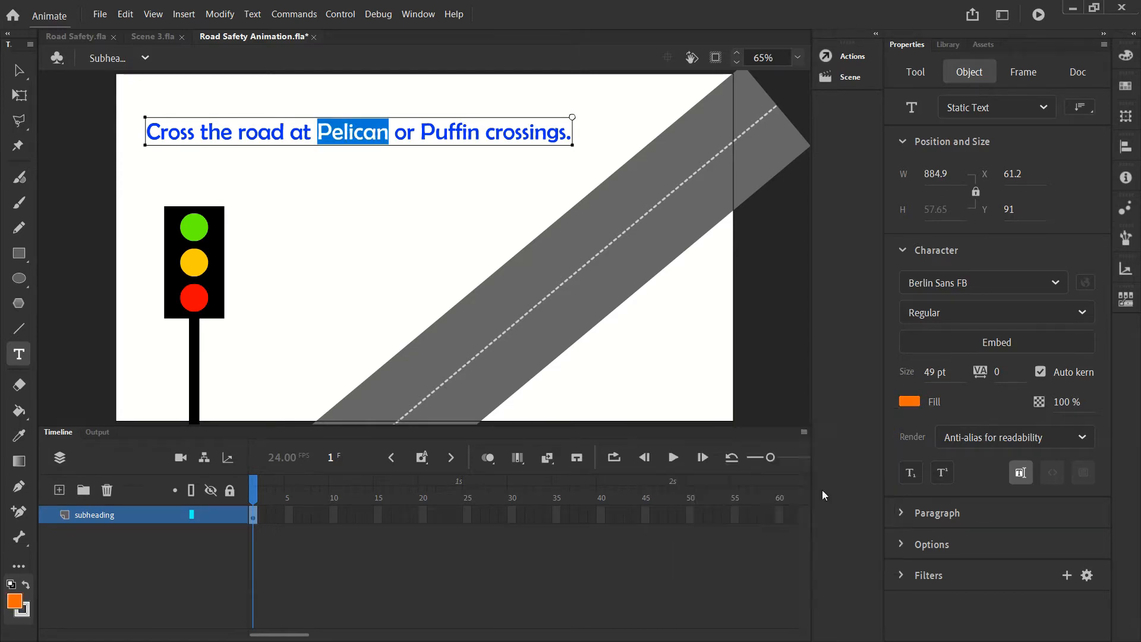
click(422, 224)
- Colour only the word "Puffin" in the crossing text pink and finish editing the text
double_click(445, 134)
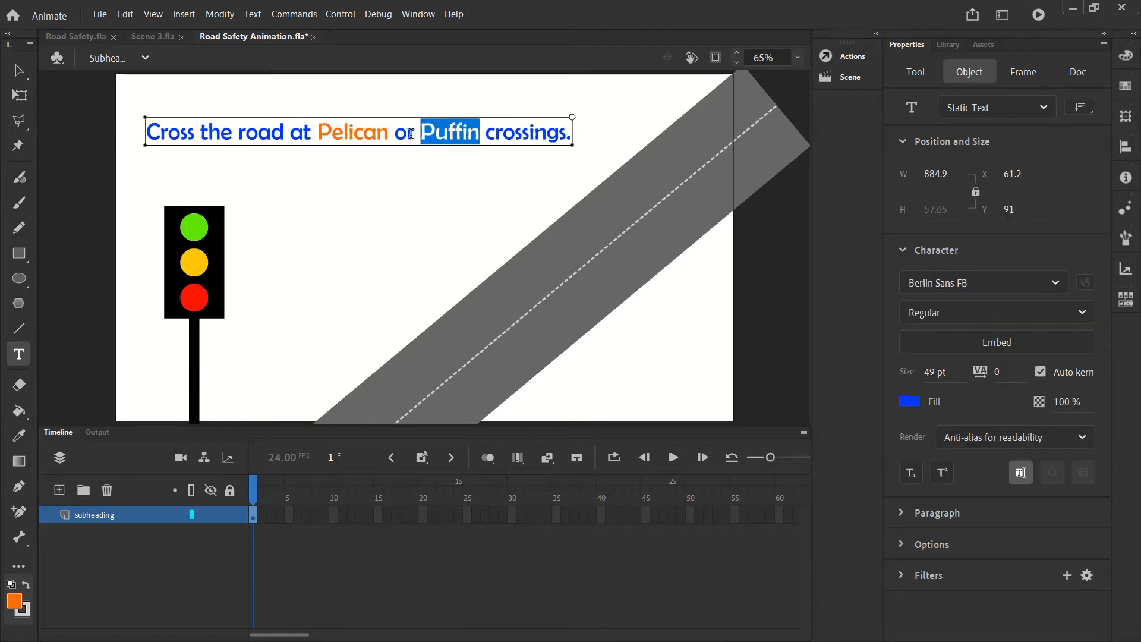
click(909, 402)
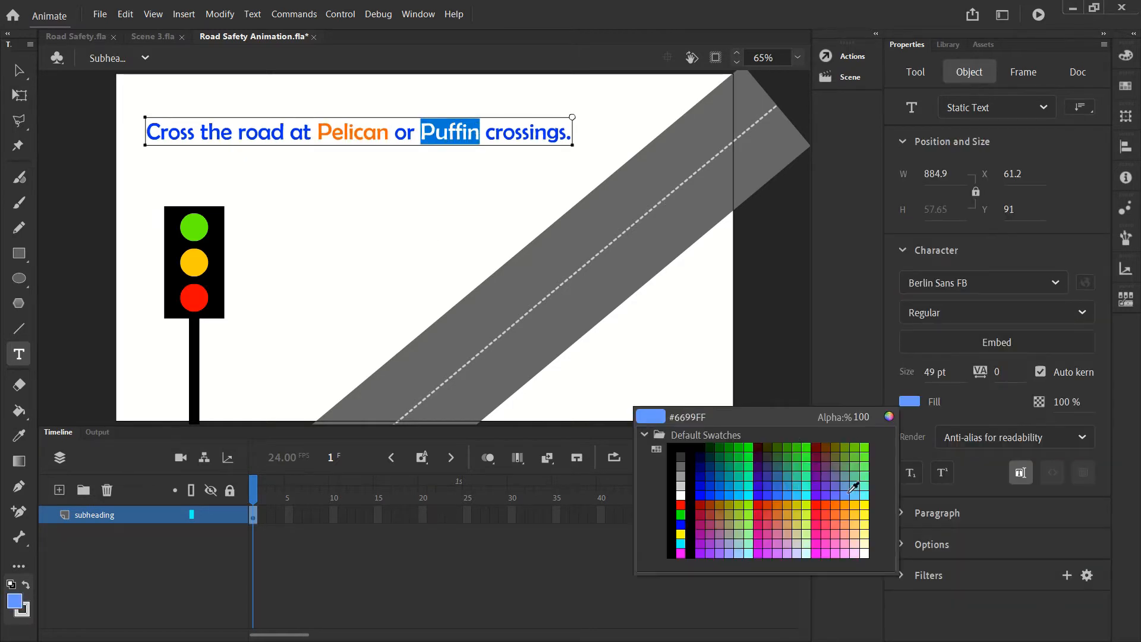
click(831, 544)
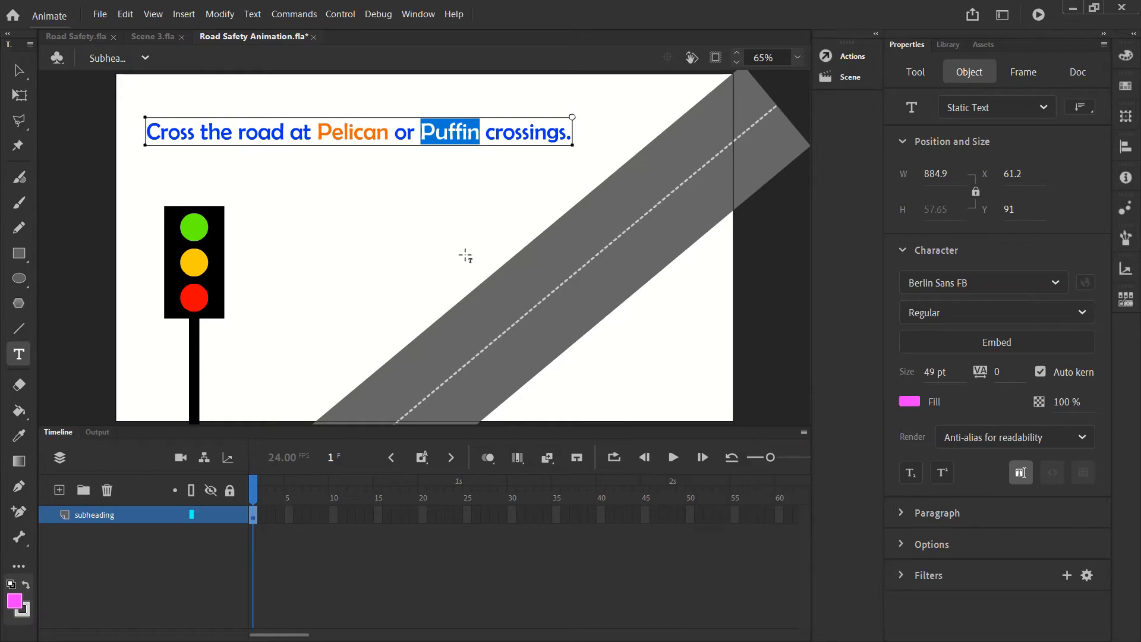
click(541, 327)
key(v)
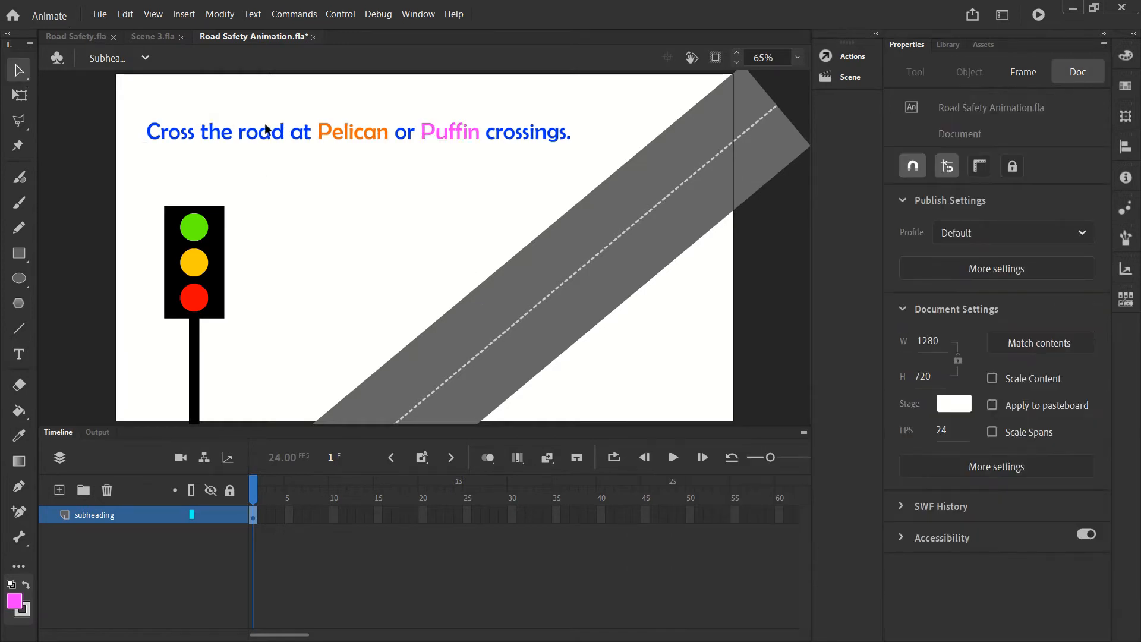
- Tilt the crossing text slightly clockwise with Free Transform and move it to about X 15, Y 40
click(254, 132)
drag(244, 126, 232, 116)
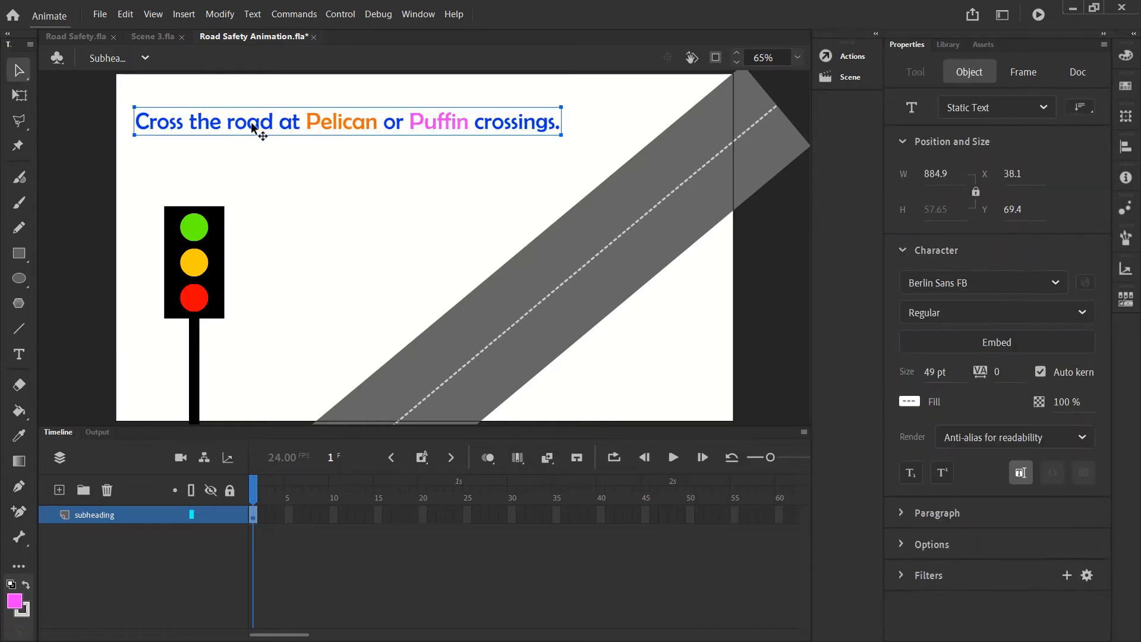
click(19, 95)
drag(572, 110, 581, 140)
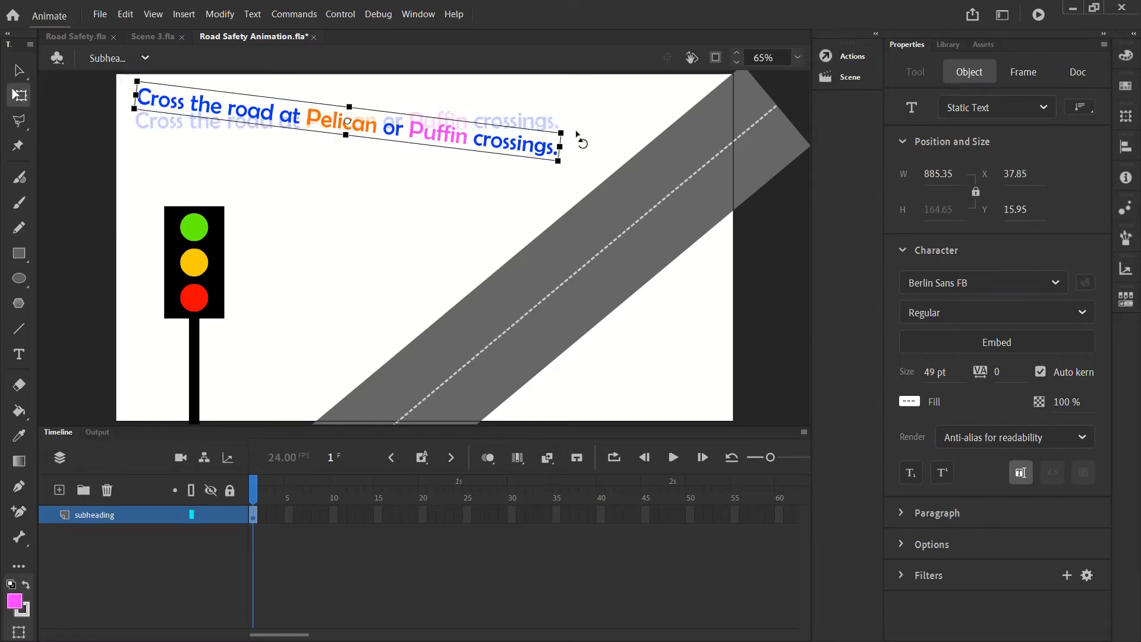
mouse_move(473, 140)
mouse_down()
mouse_move(444, 147)
mouse_move(461, 147)
mouse_up()
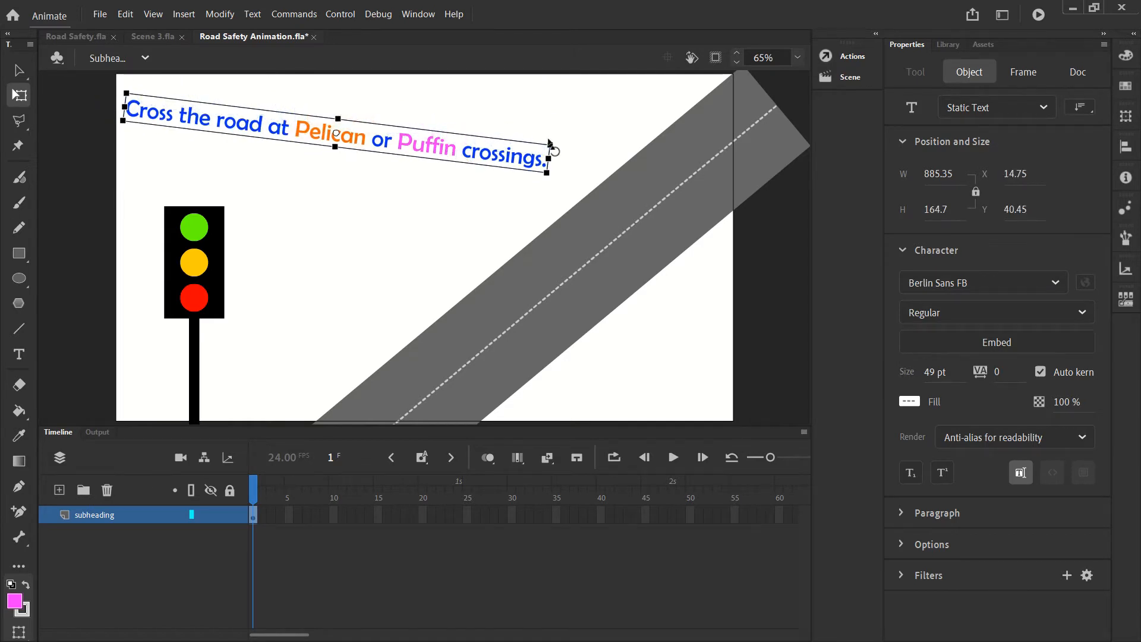
- Tilt the crossing text more steeply so it slopes down towards the road, and place it at about X 10, Y 5
drag(556, 143, 558, 160)
drag(469, 165, 472, 191)
drag(565, 190, 577, 221)
drag(483, 212, 475, 218)
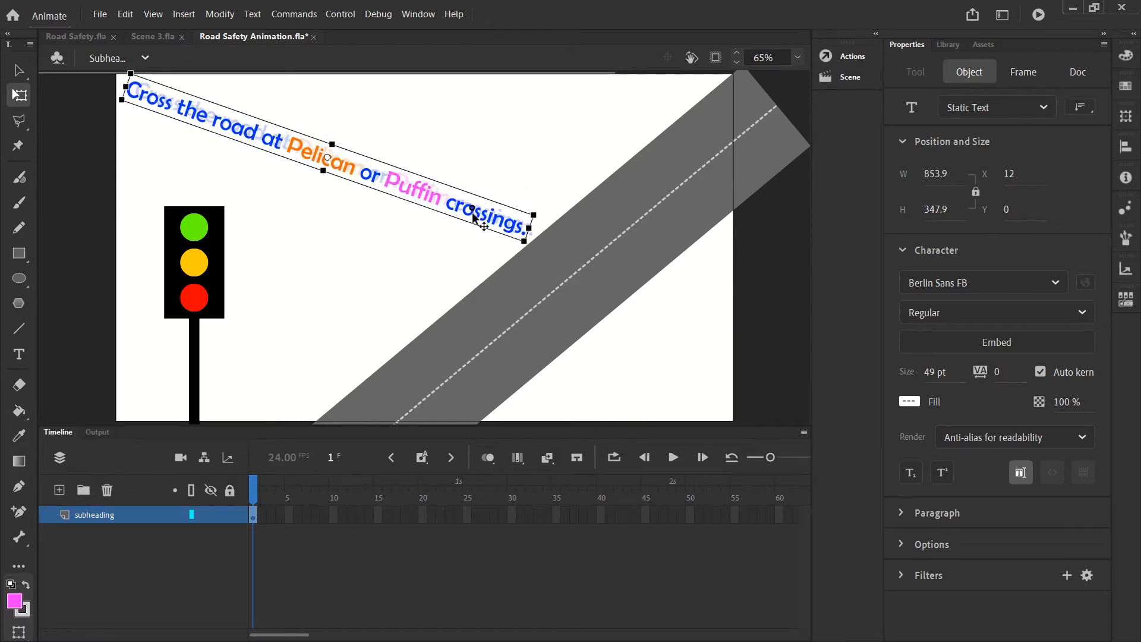
click(684, 357)
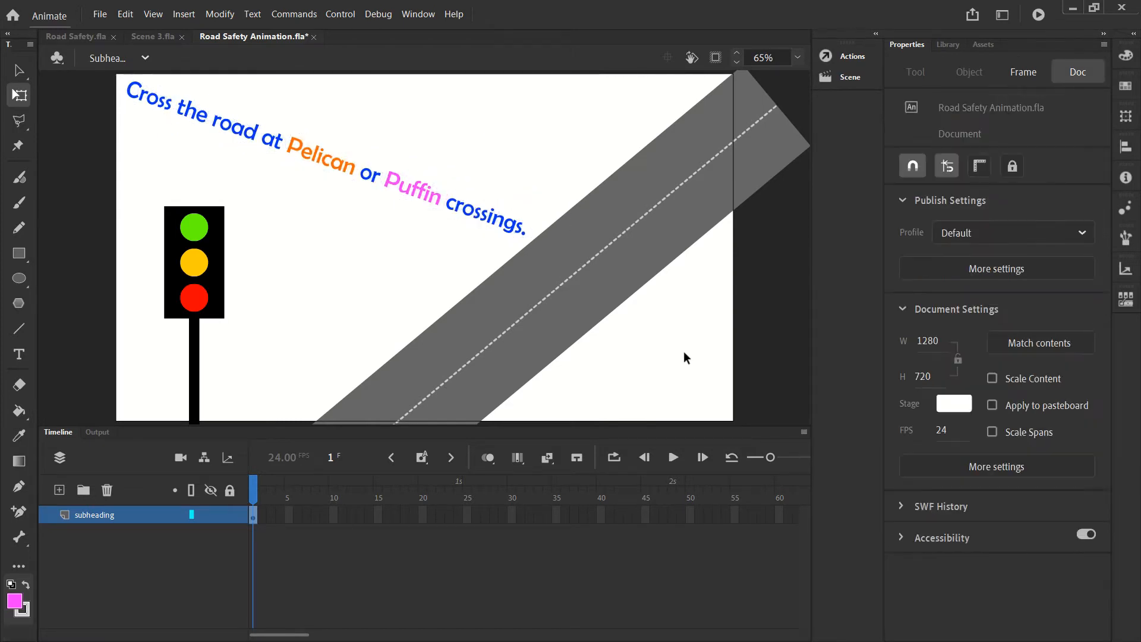
click(469, 221)
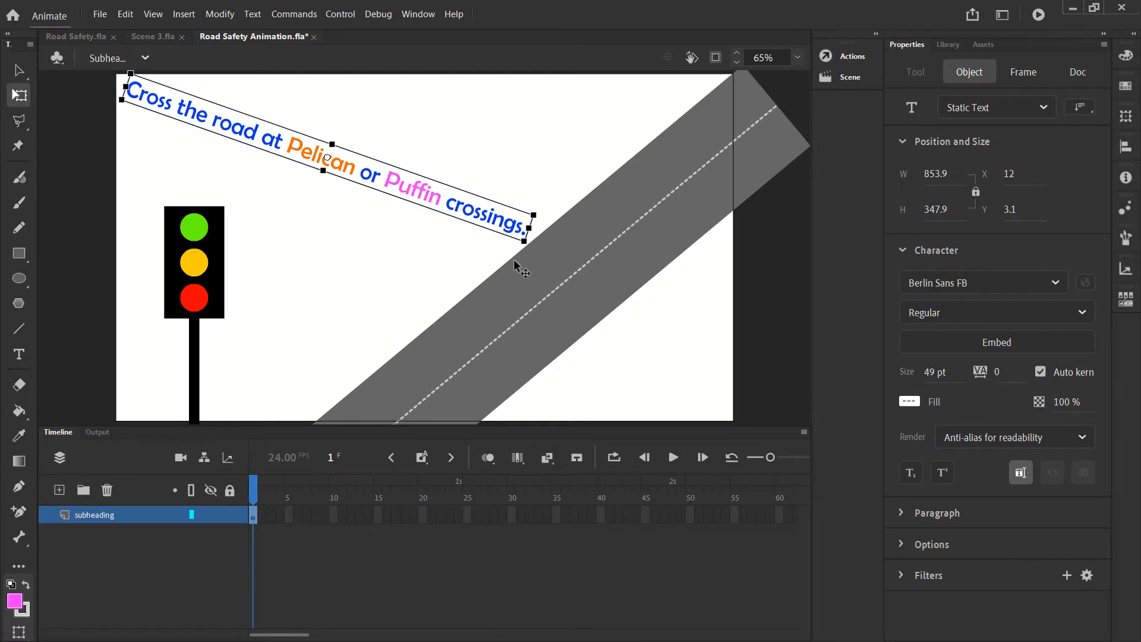
click(123, 131)
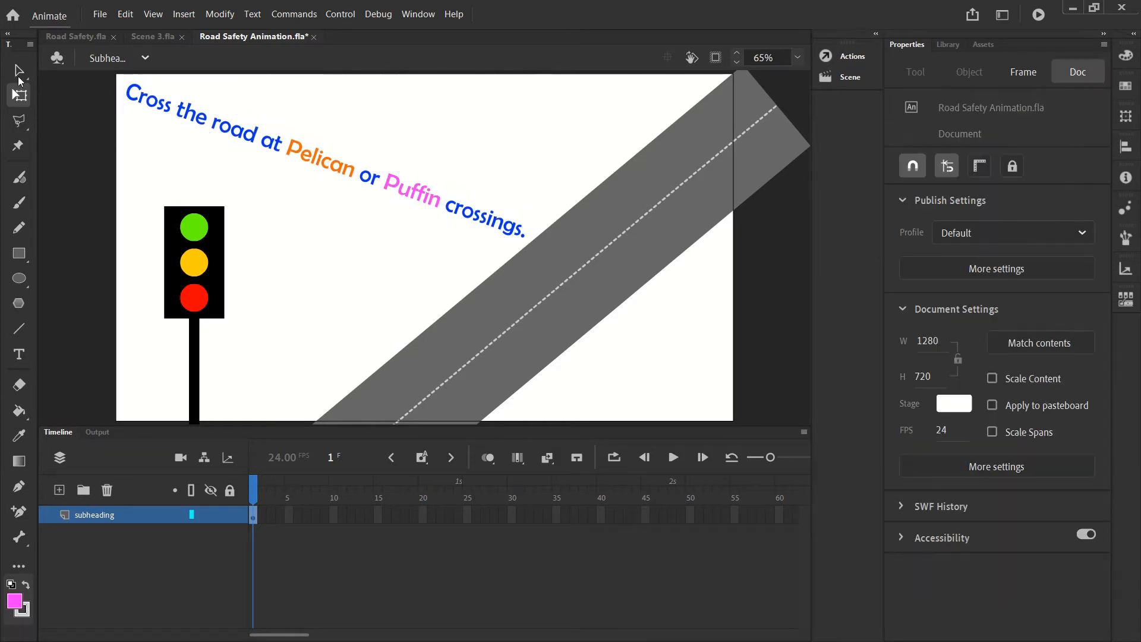
key(v)
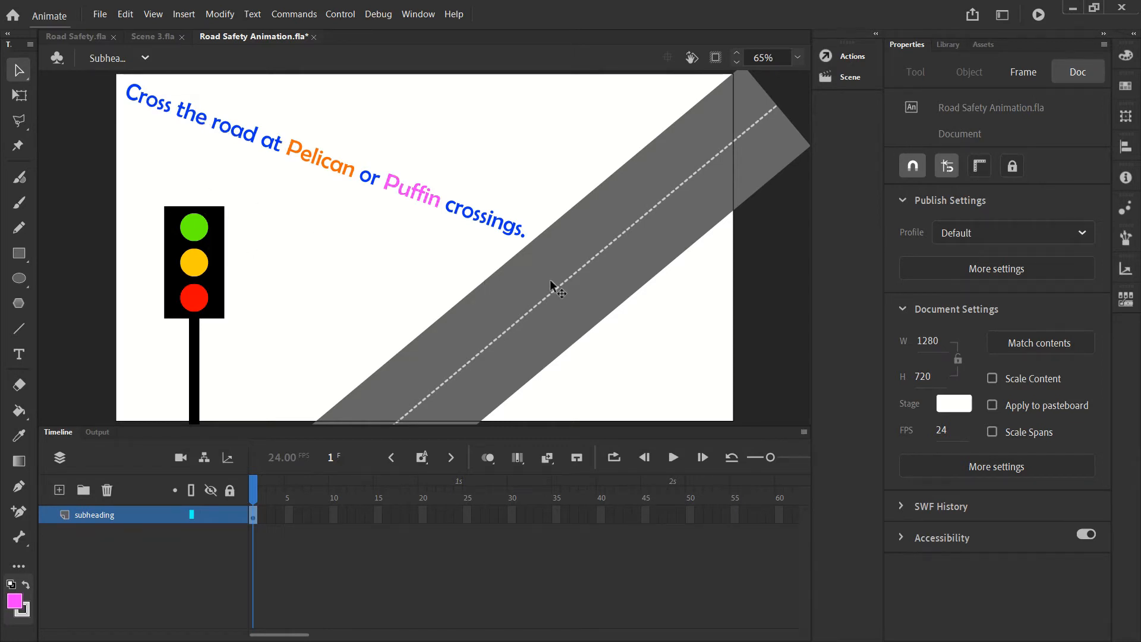
click(359, 183)
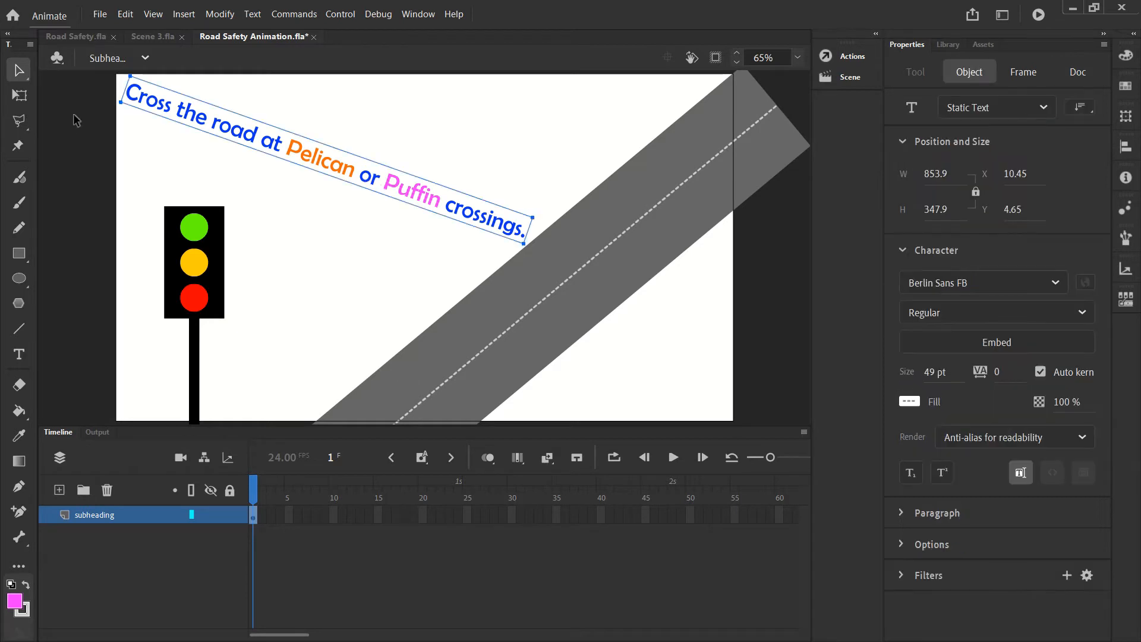
- Break the crossing text apart twice, into separate letters and into editable shapes, and deselect it
right_click(254, 140)
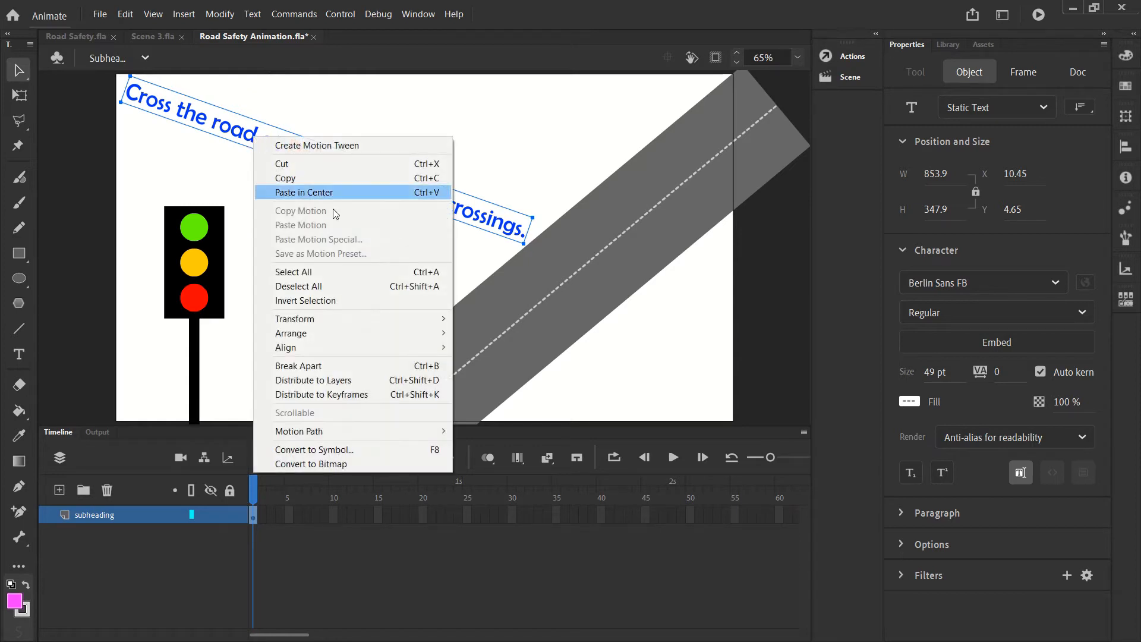
click(315, 365)
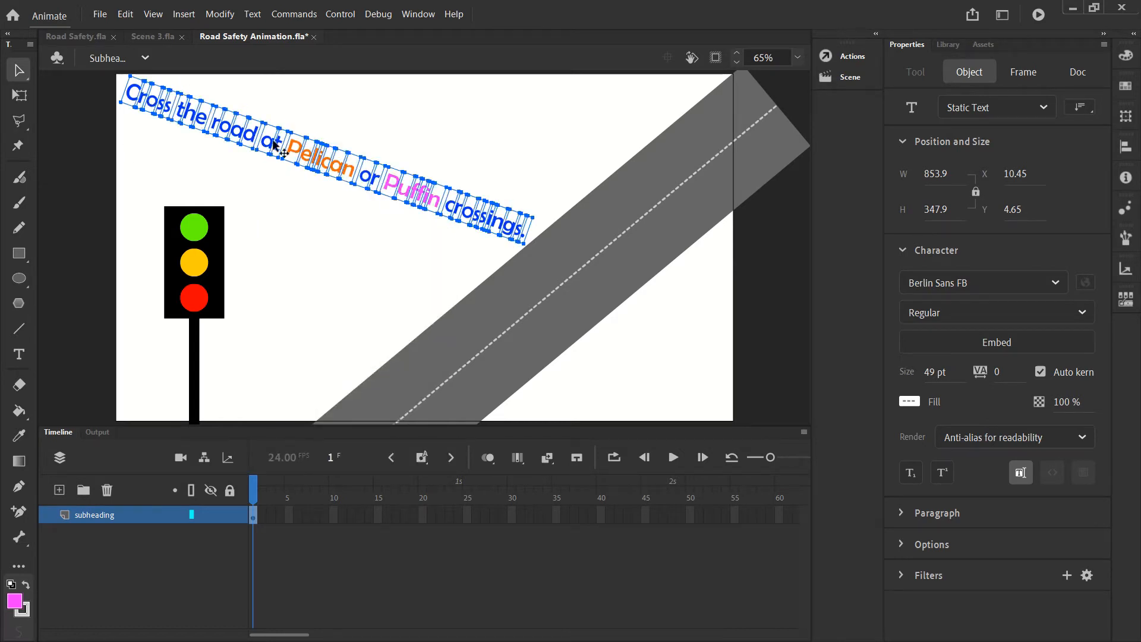
right_click(300, 152)
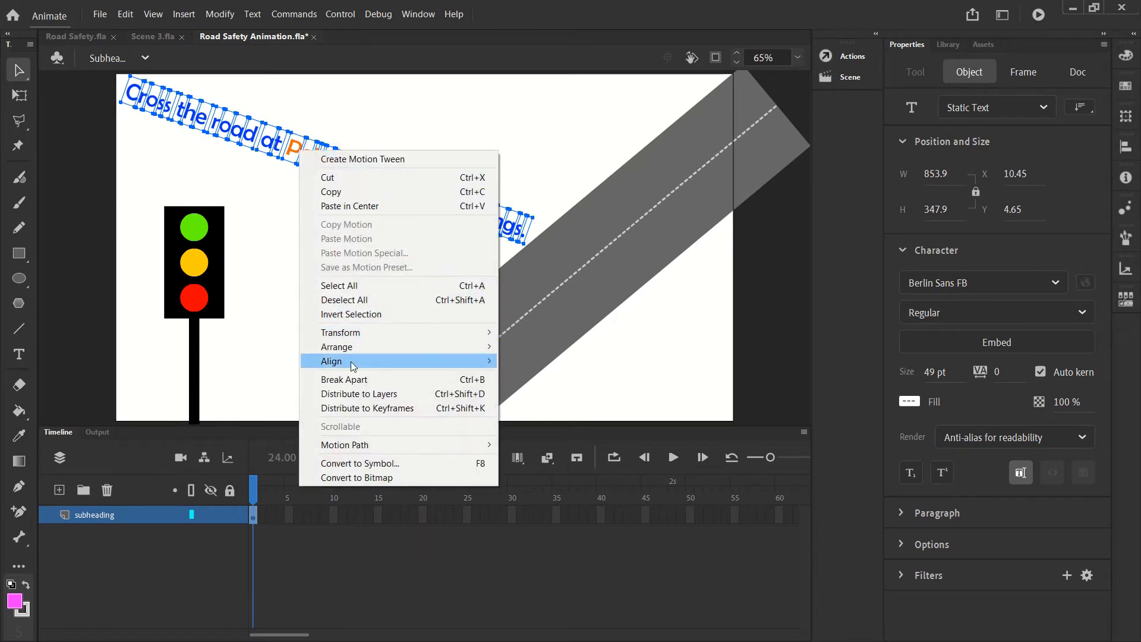
click(354, 379)
click(294, 168)
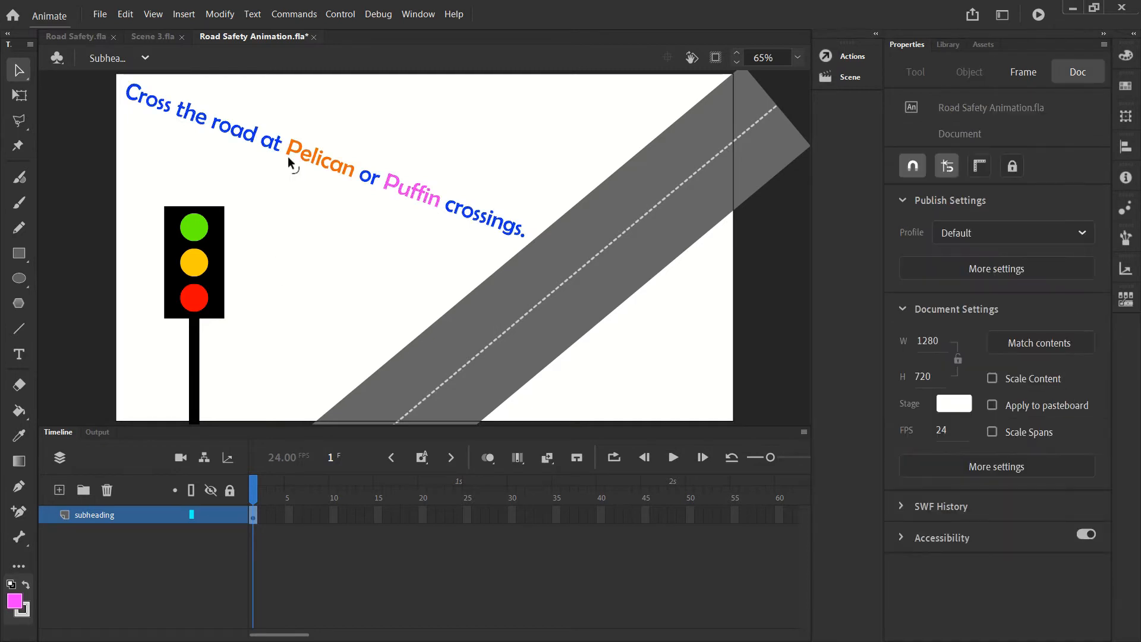
- Try reshaping the outline of the "P" in "Pelican" by pulling its edge, and undo both edits
drag(288, 155, 355, 253)
drag(290, 156, 243, 214)
key(ctrl+z)
key(ctrl+z)
- Lock the subheading layer and add a layer named "background" beneath it
click(233, 512)
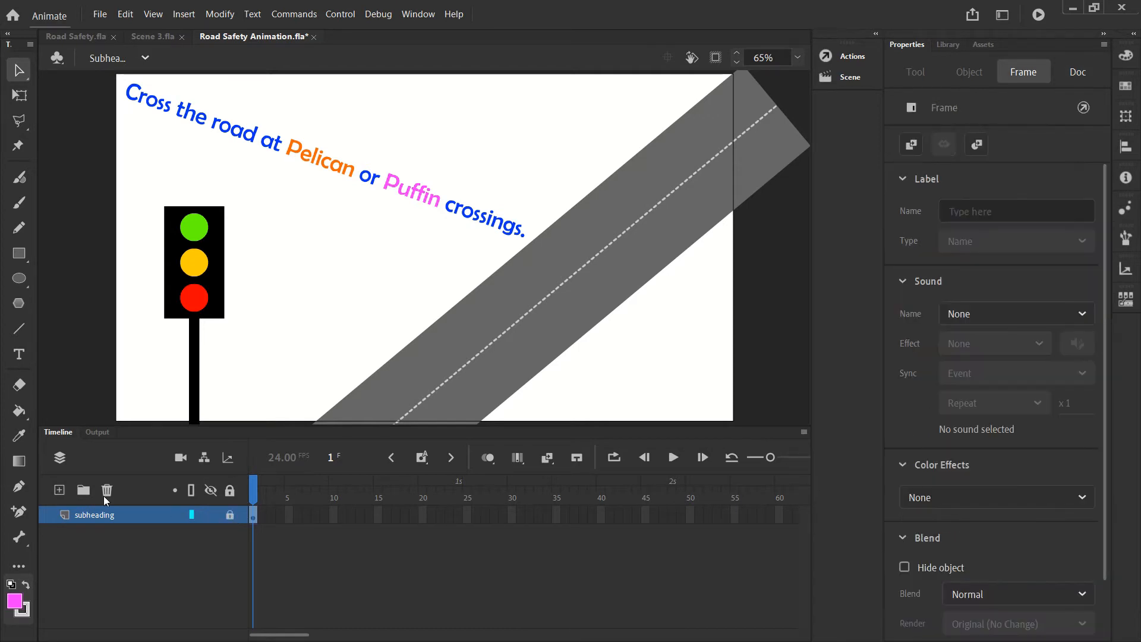
click(59, 490)
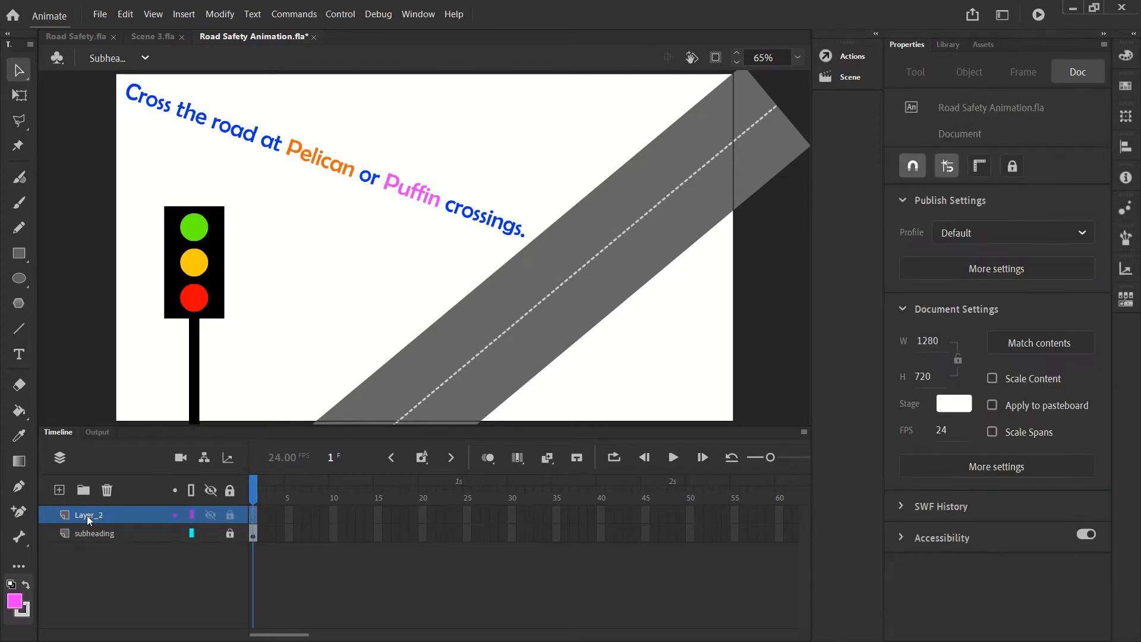
double_click(86, 515)
text(backgr)
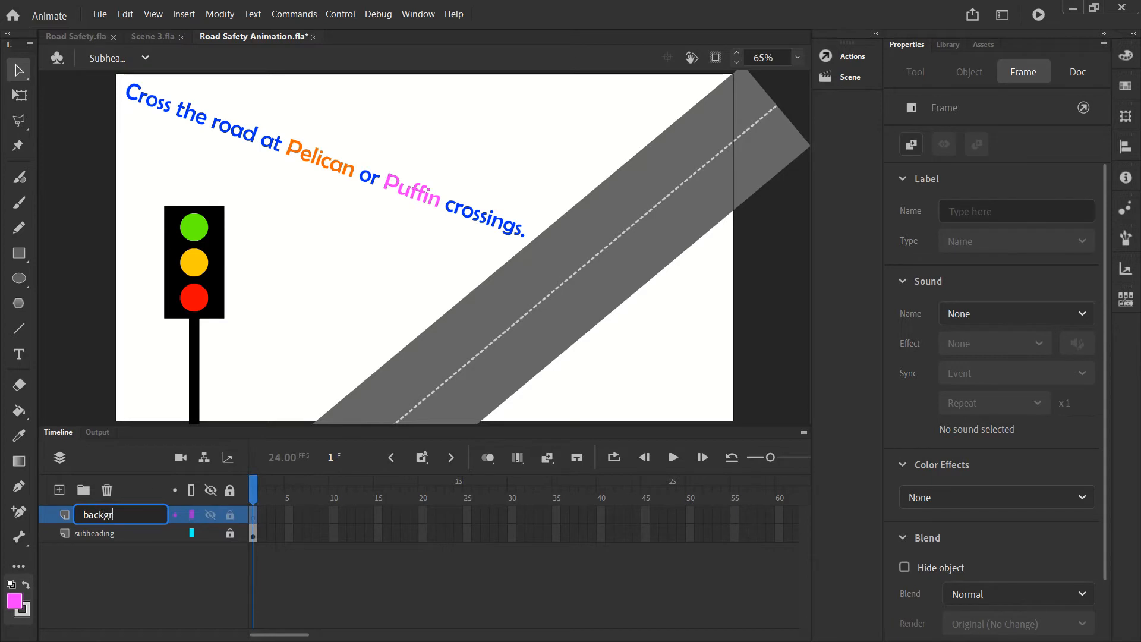
text(ound)
key(Return)
drag(86, 515, 91, 537)
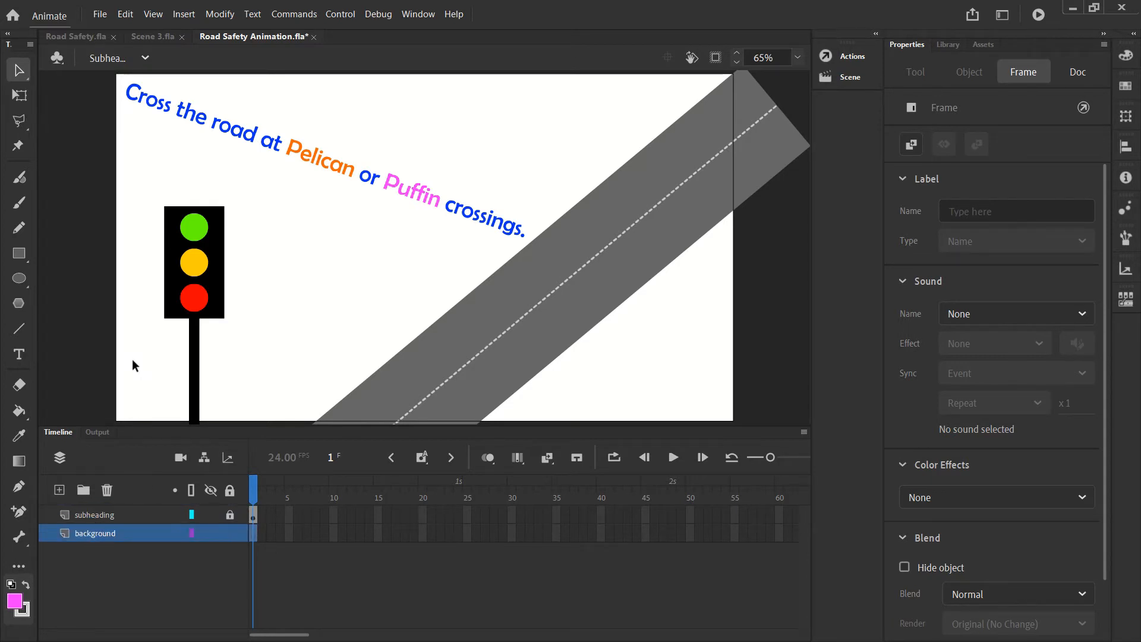
- Cover the whole stage with a strokeless light pink rectangle on the background layer, and lock that layer instead of subheading
click(19, 254)
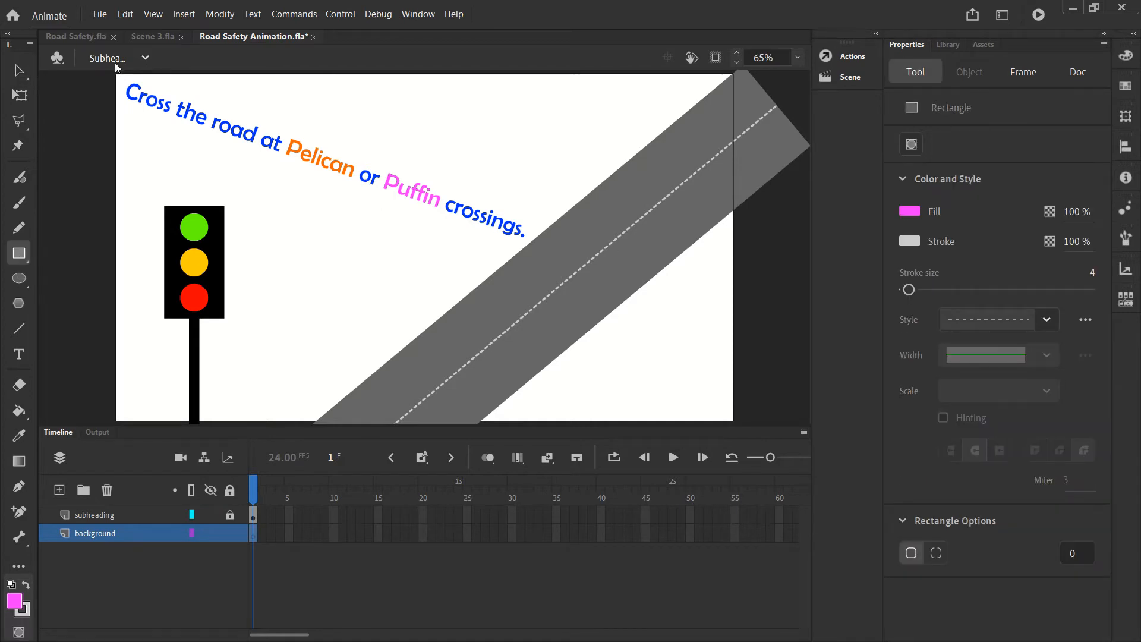
click(909, 242)
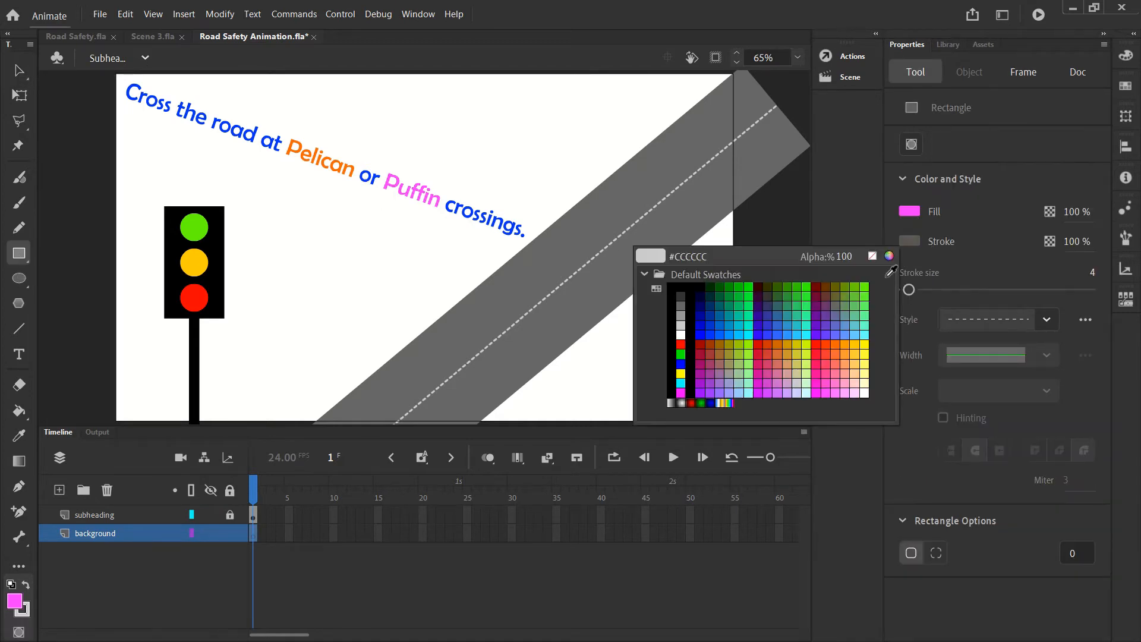
click(873, 258)
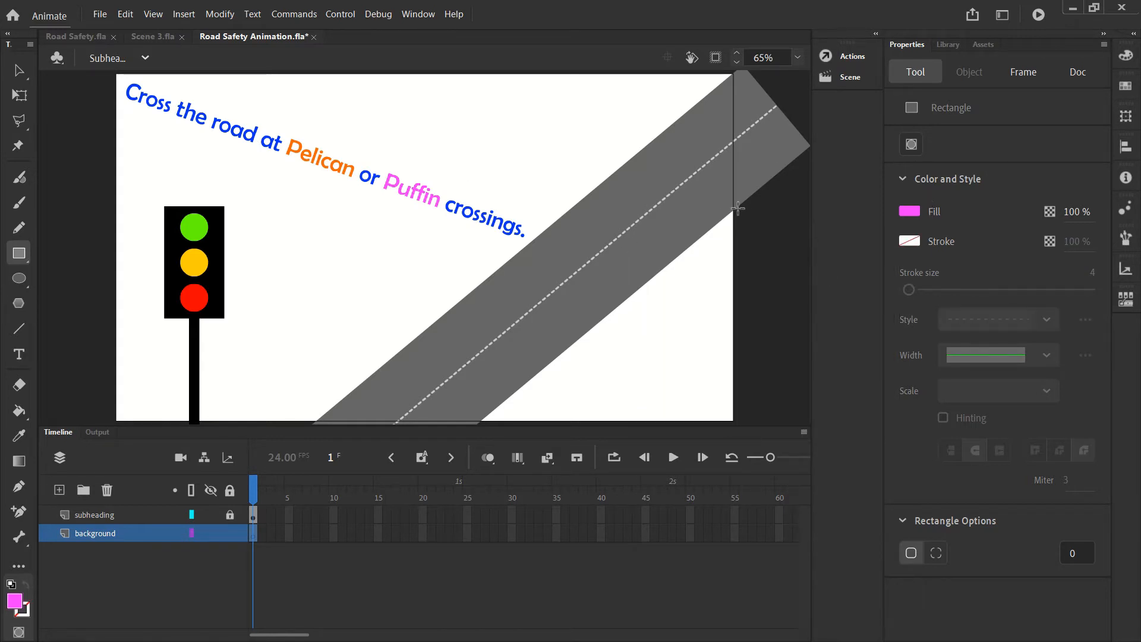
click(911, 212)
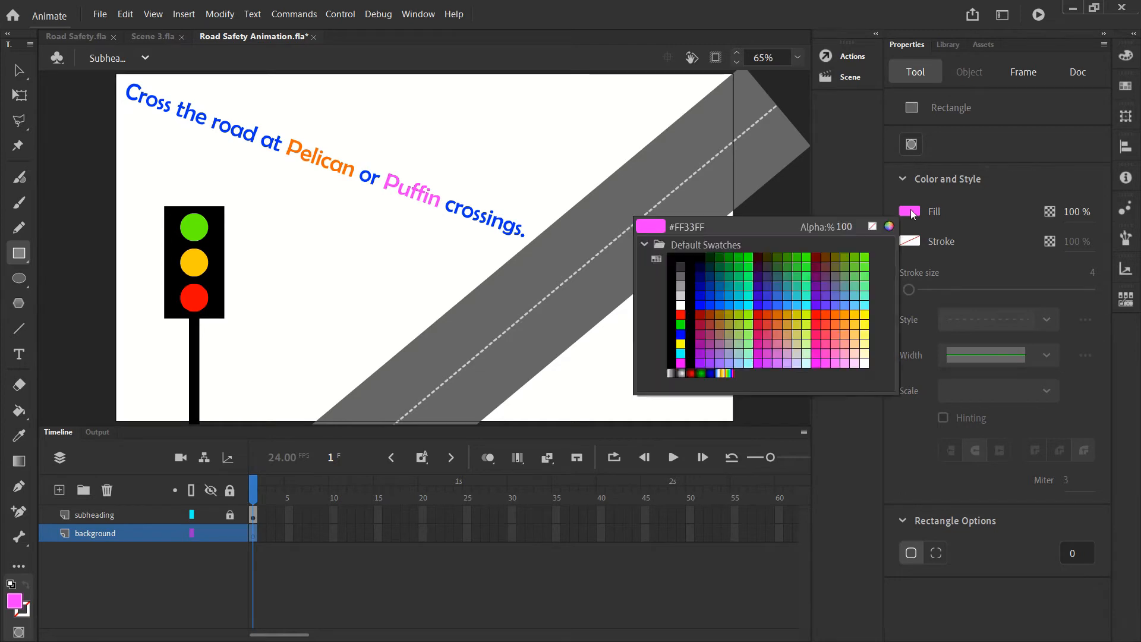
click(854, 363)
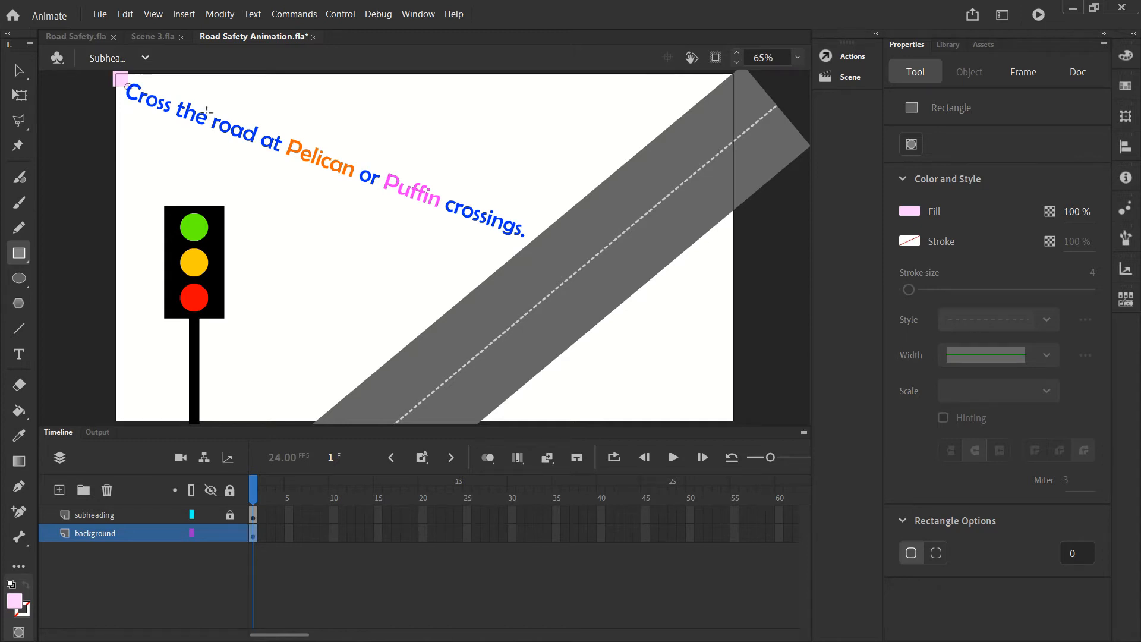
drag(114, 71, 736, 426)
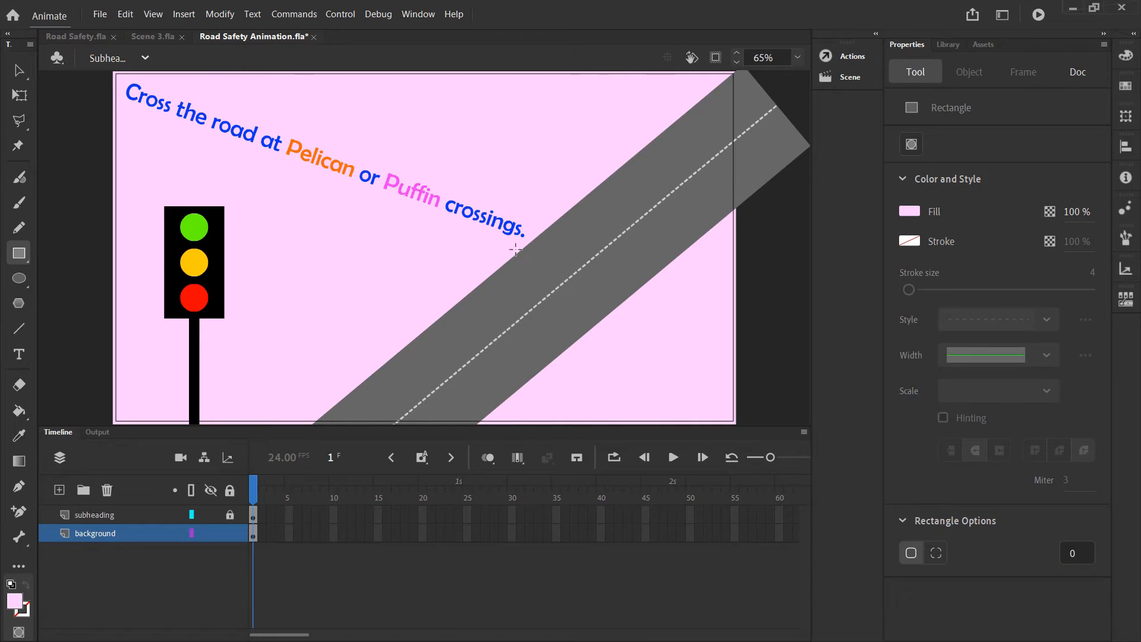
click(229, 532)
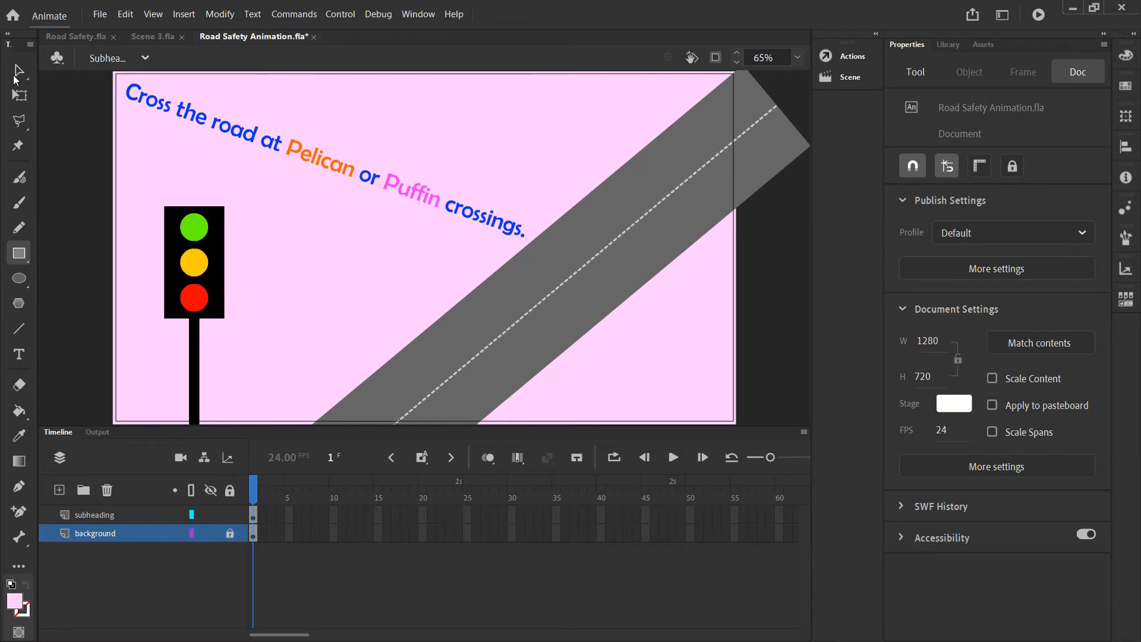
- Recolour all the letter shapes of the word "Puffin" to a purple fill and deselect them
click(16, 73)
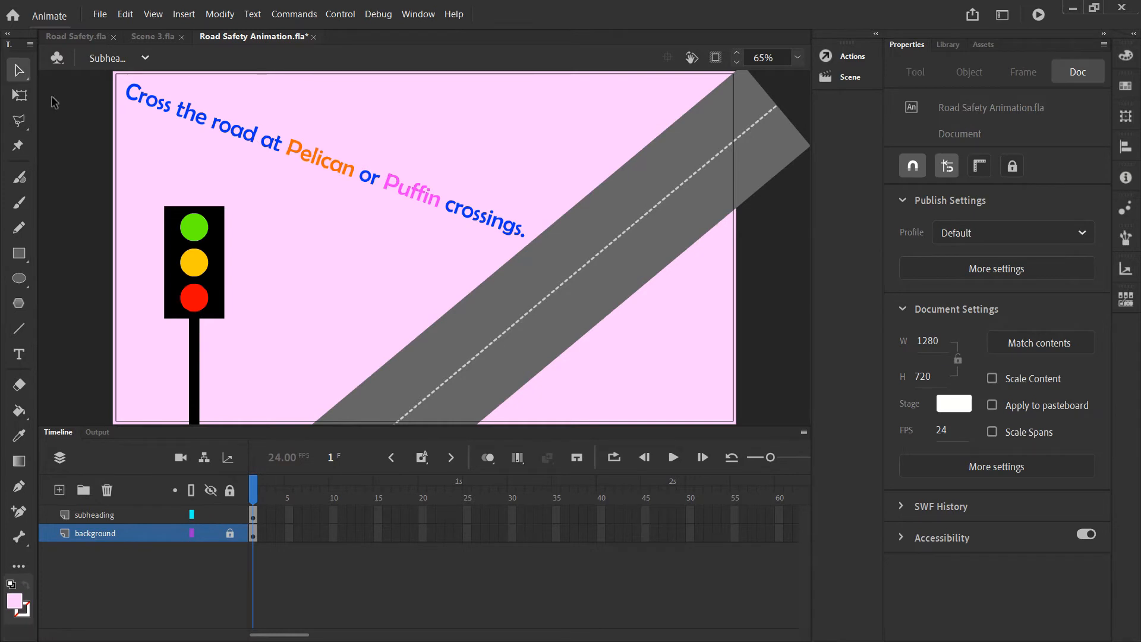
click(415, 195)
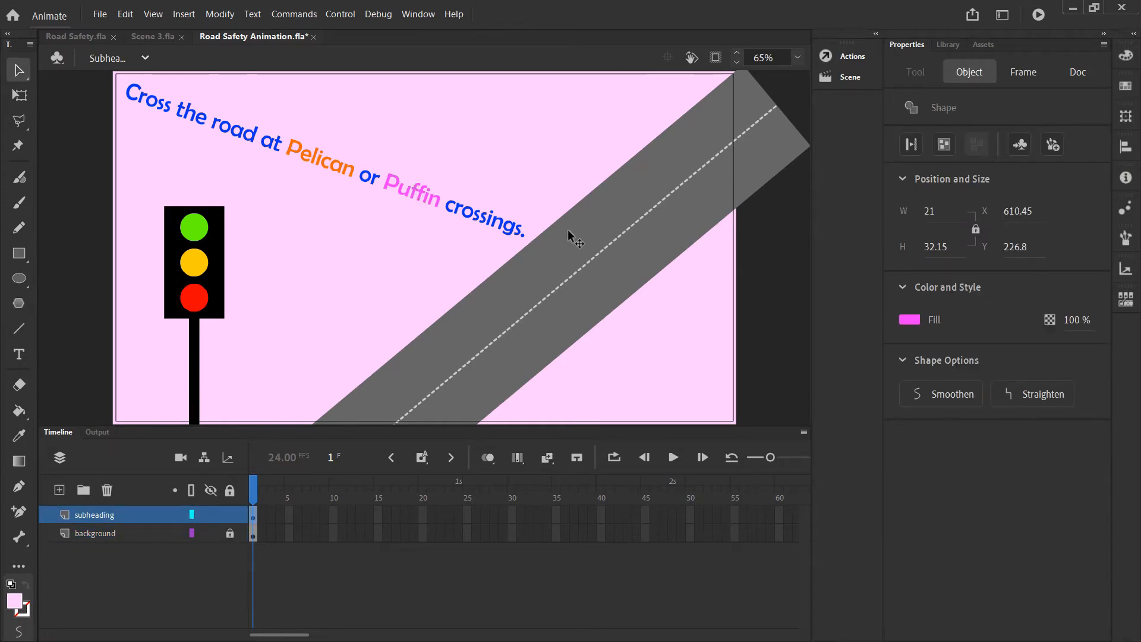
click(388, 175)
shift+click(401, 192)
shift+click(418, 191)
shift+click(427, 198)
shift+click(437, 202)
click(909, 320)
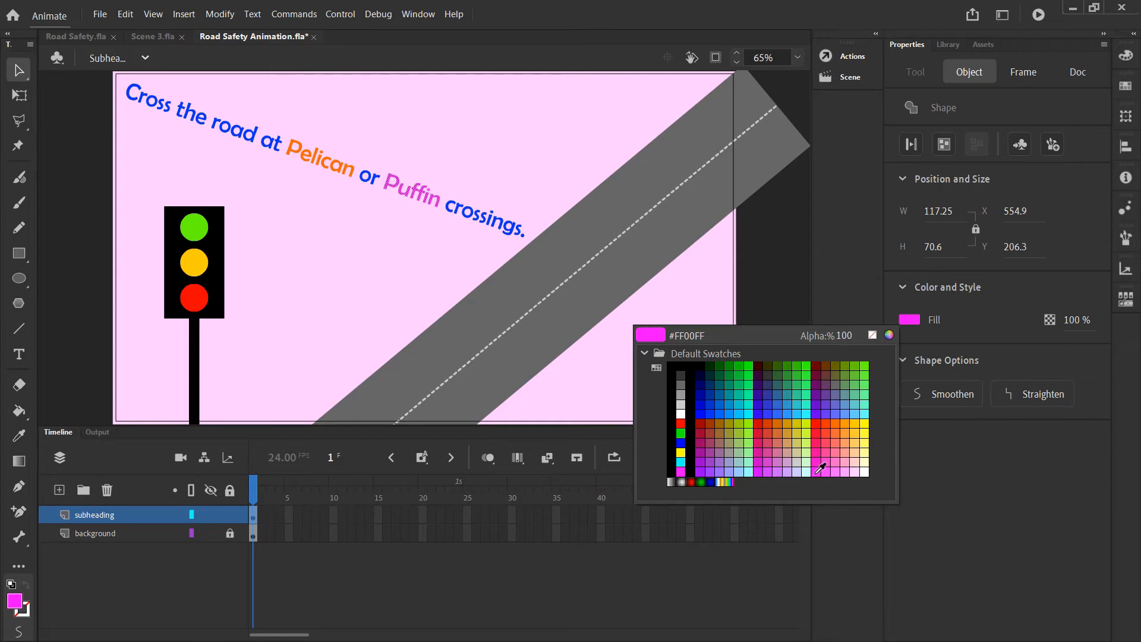
click(767, 465)
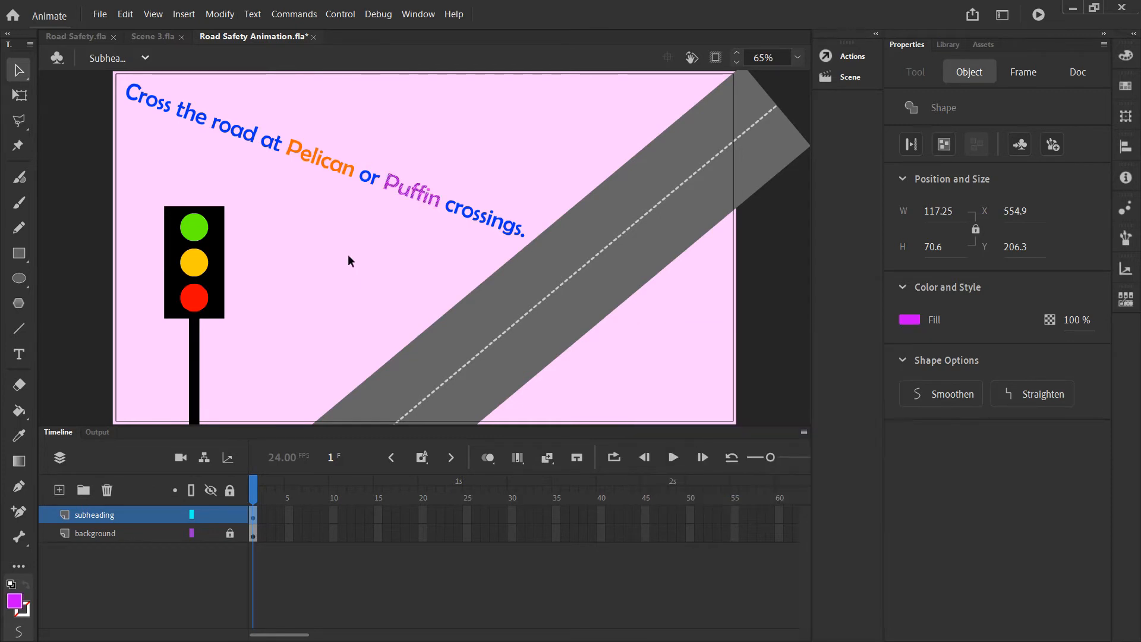
click(349, 255)
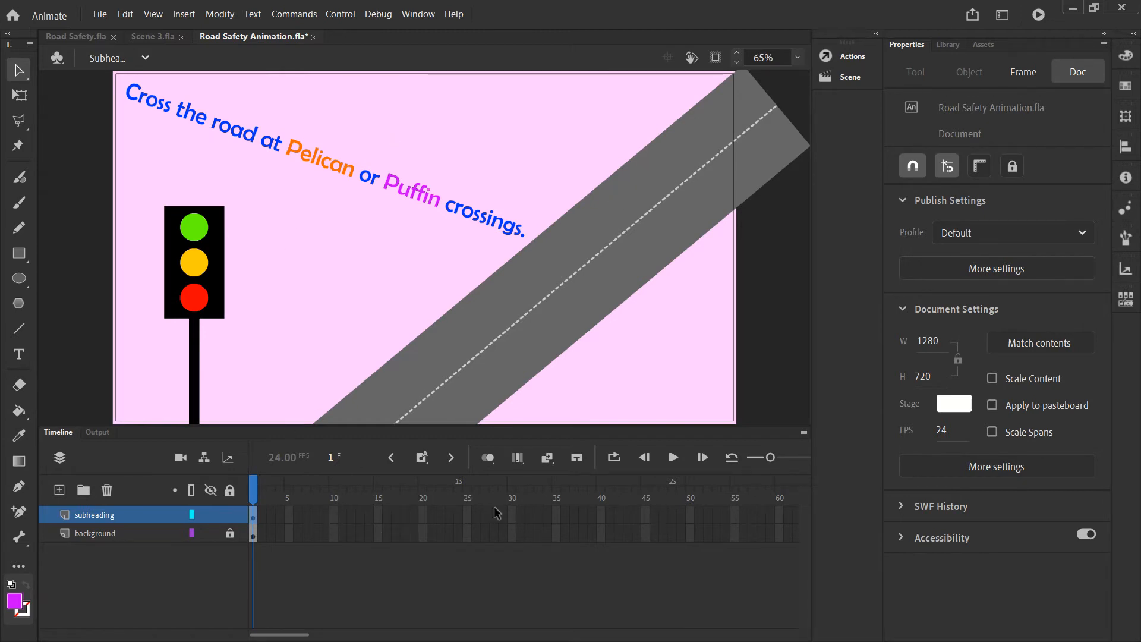
- Extend the subheading layer to frame 72 with a keyframe there
scroll(494, 507, right, 6)
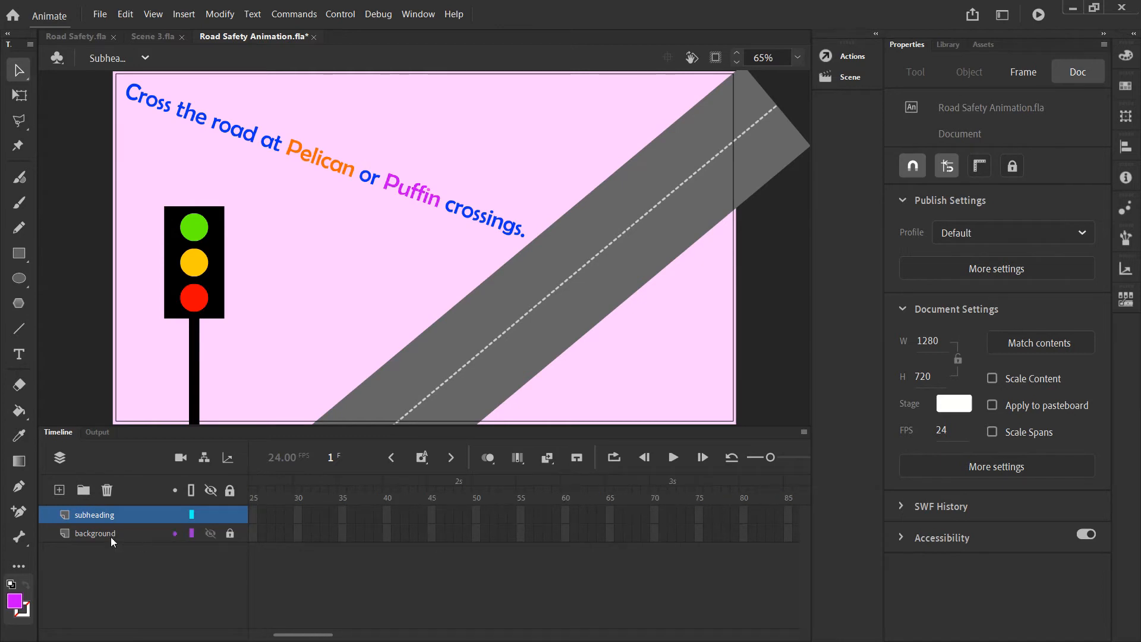
click(673, 514)
click(681, 559)
key(F5)
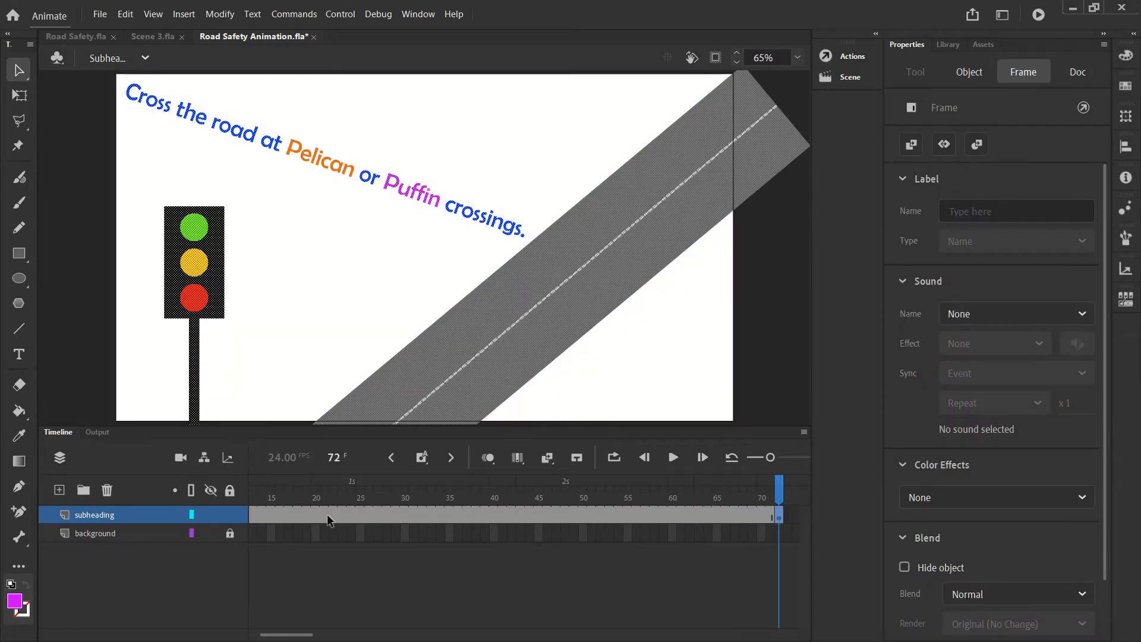
- Extend the background layer's frames to frame 72 to match the subheading layer
scroll(330, 514, right, 5)
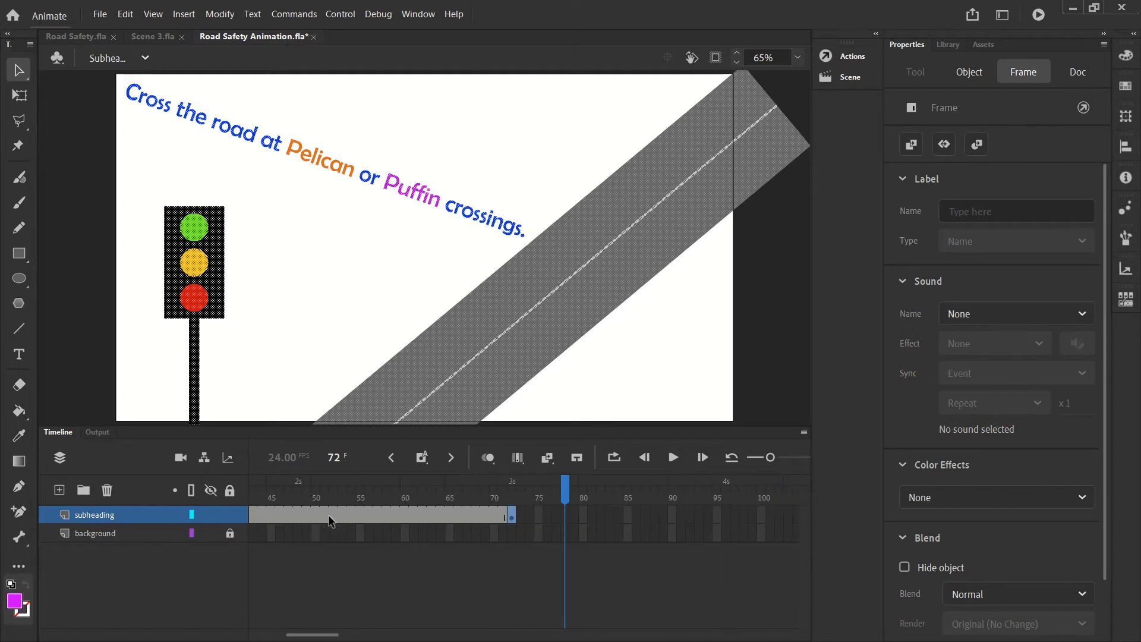
click(457, 535)
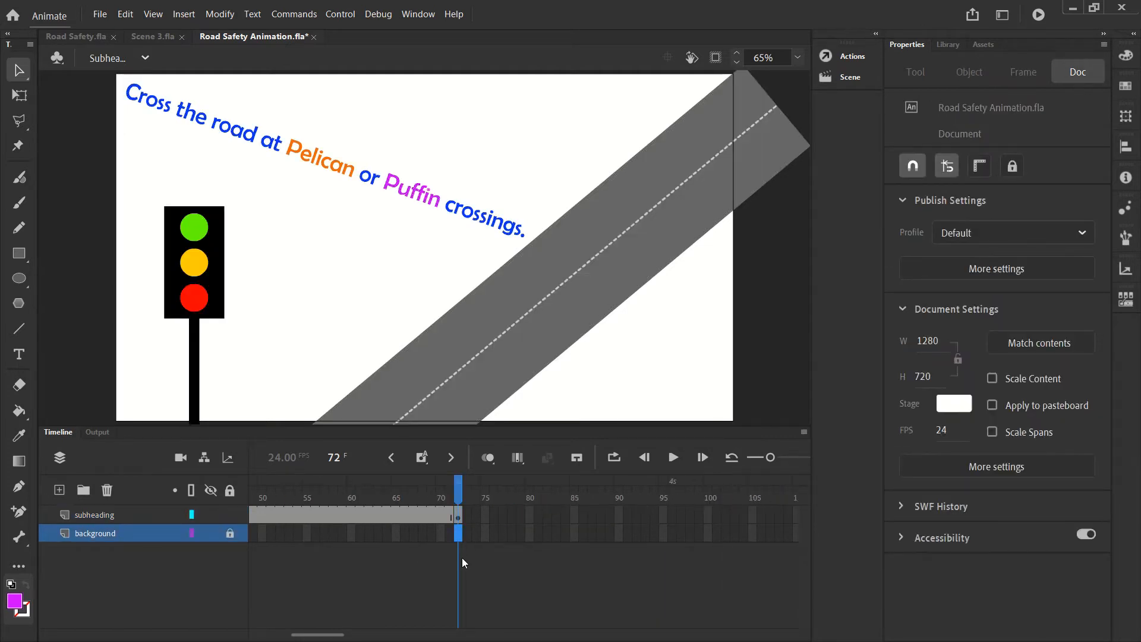
key(F5)
scroll(434, 518, left, 10)
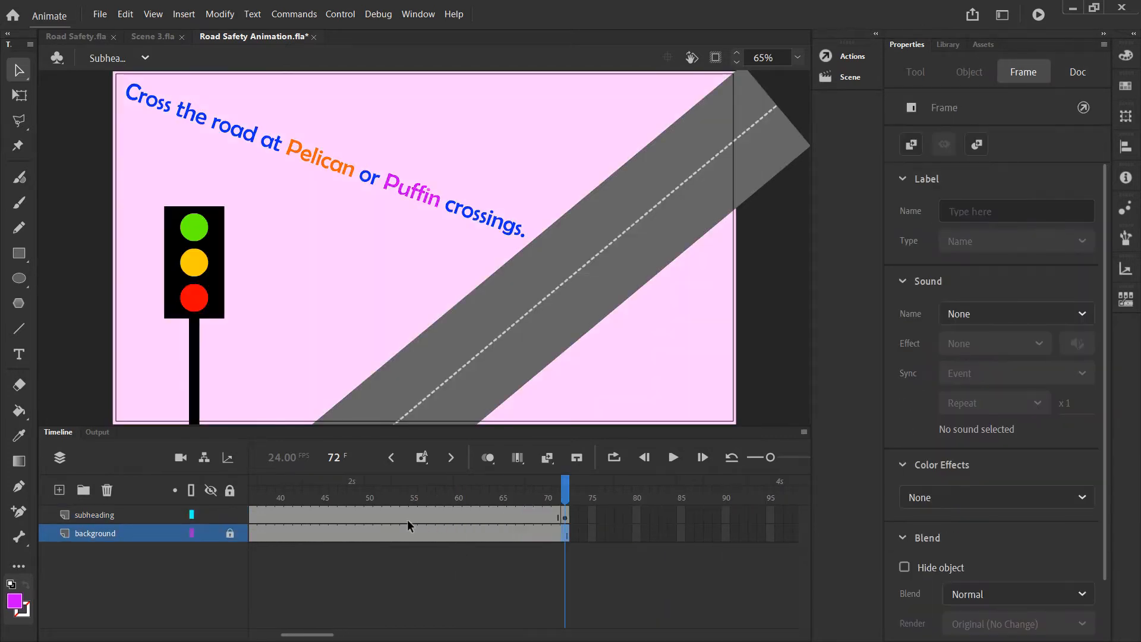
scroll(698, 530, right, 12)
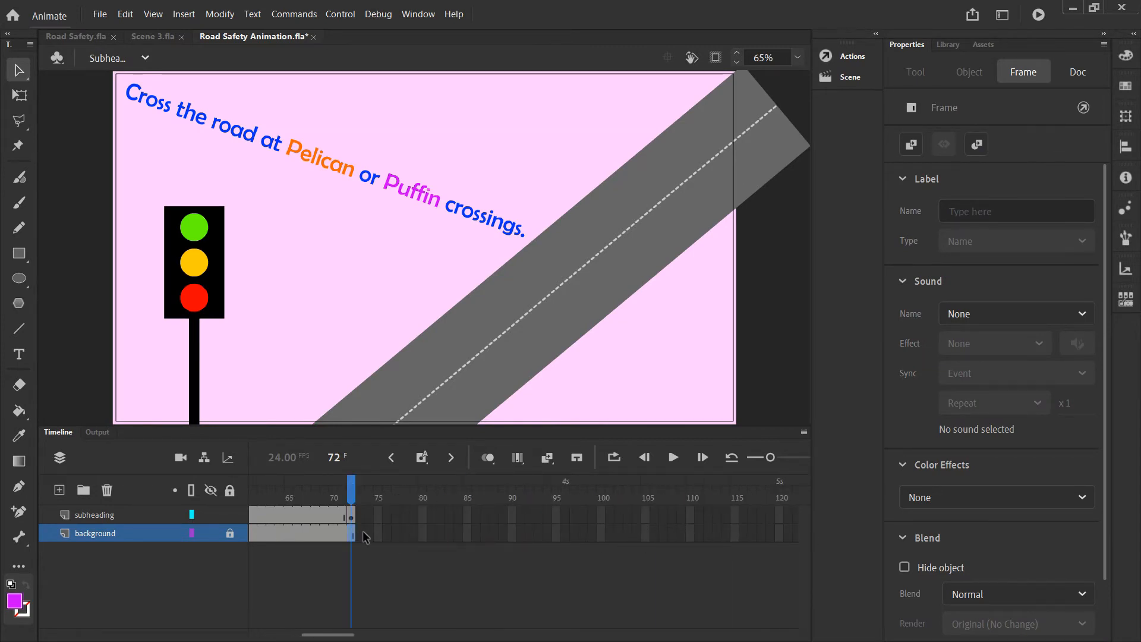
- Insert a blank keyframe at frame 192 of the subheading layer
click(483, 264)
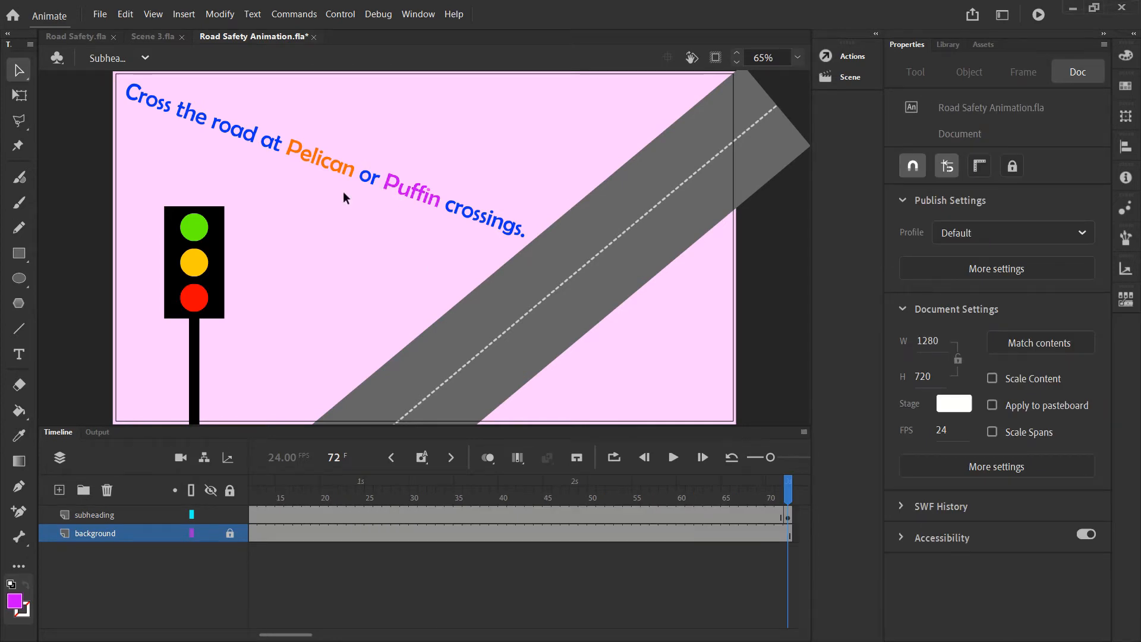
scroll(709, 497, right, 3)
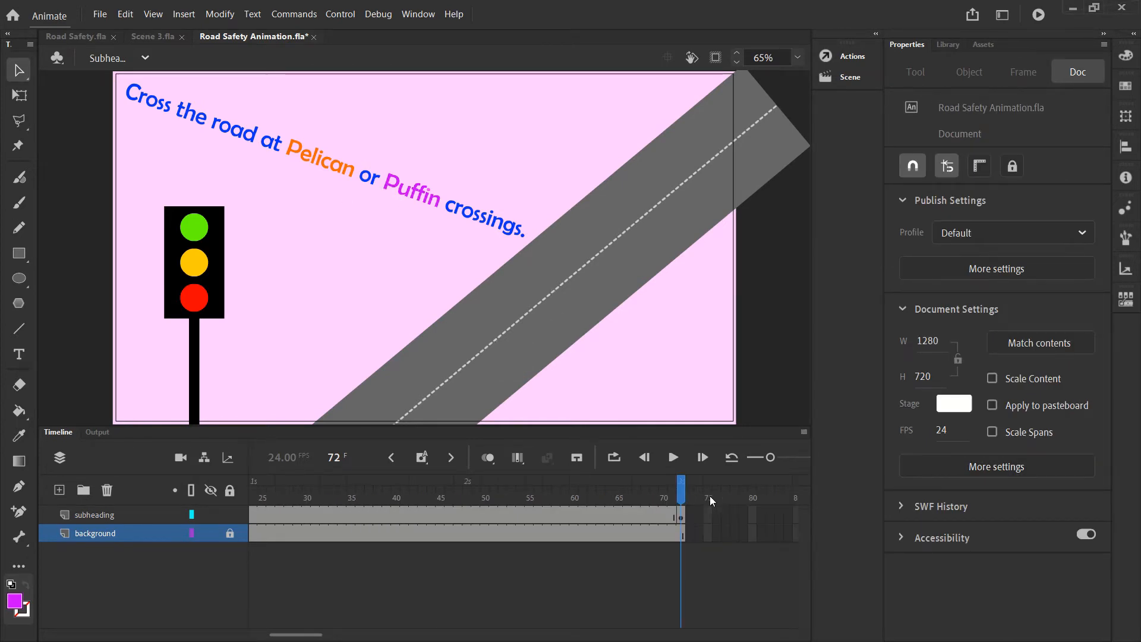
scroll(699, 497, right, 3)
scroll(440, 512, right, 2)
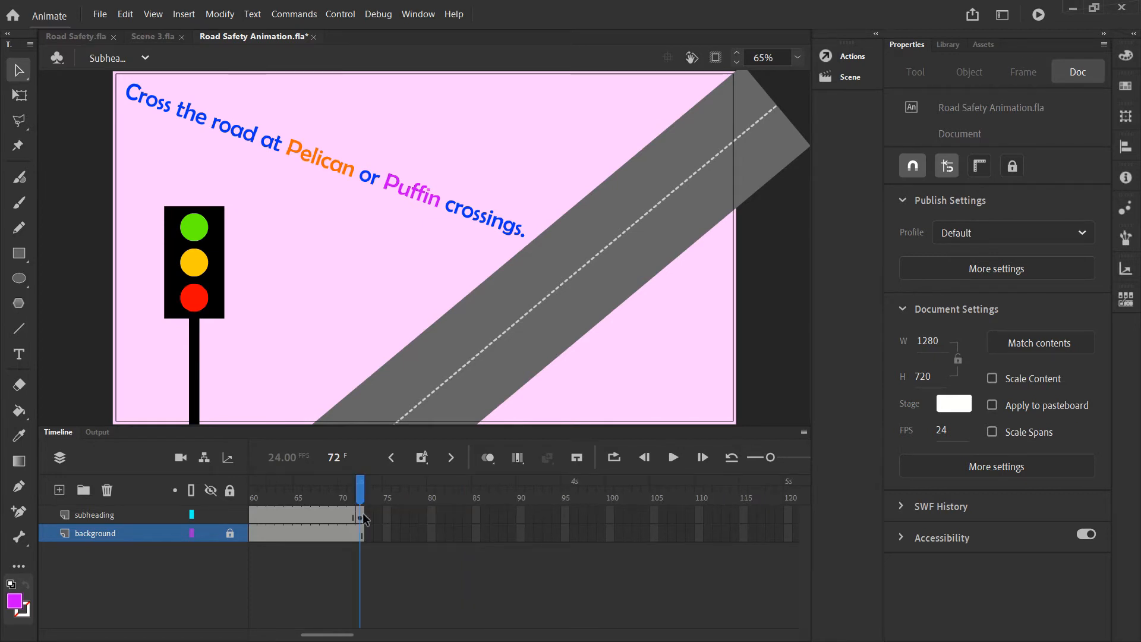
click(386, 514)
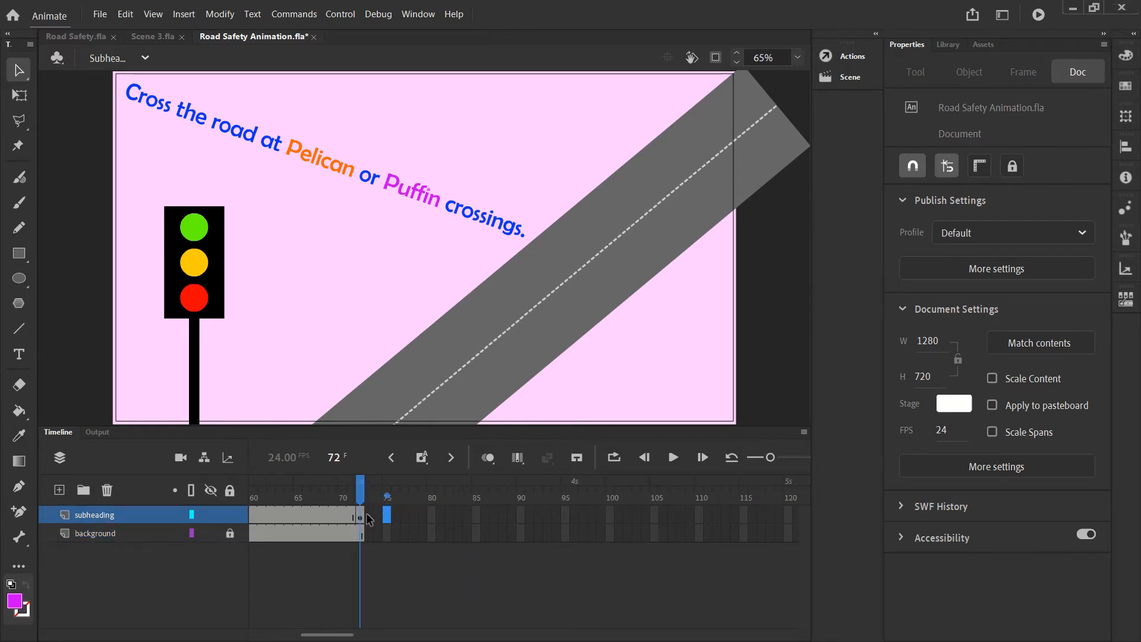
click(343, 514)
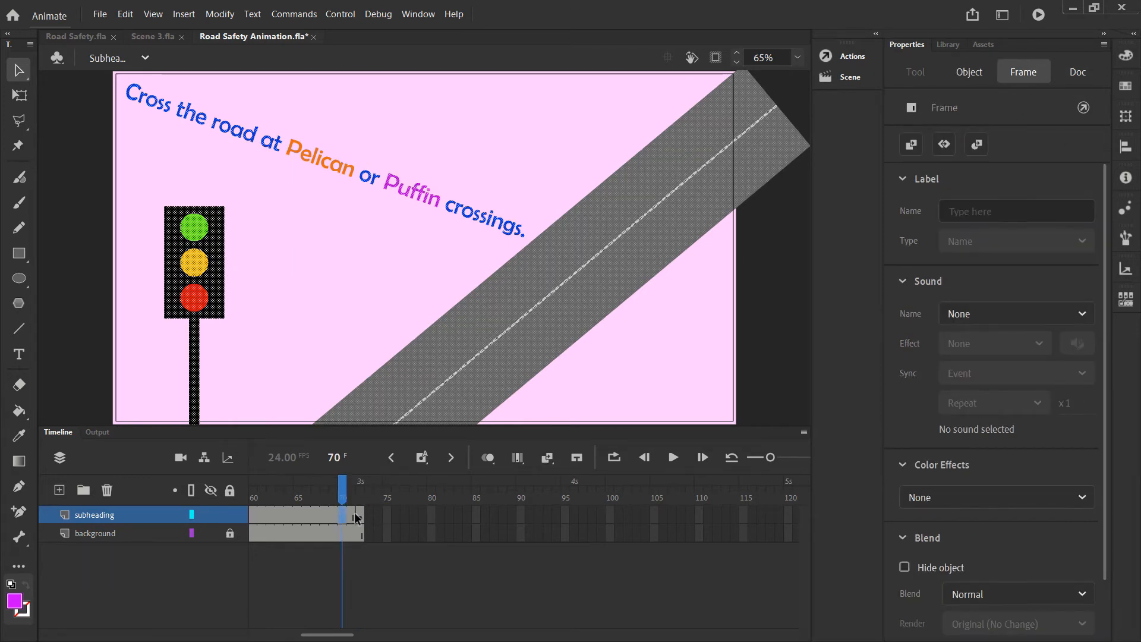
scroll(433, 512, right, 5)
scroll(432, 508, right, 5)
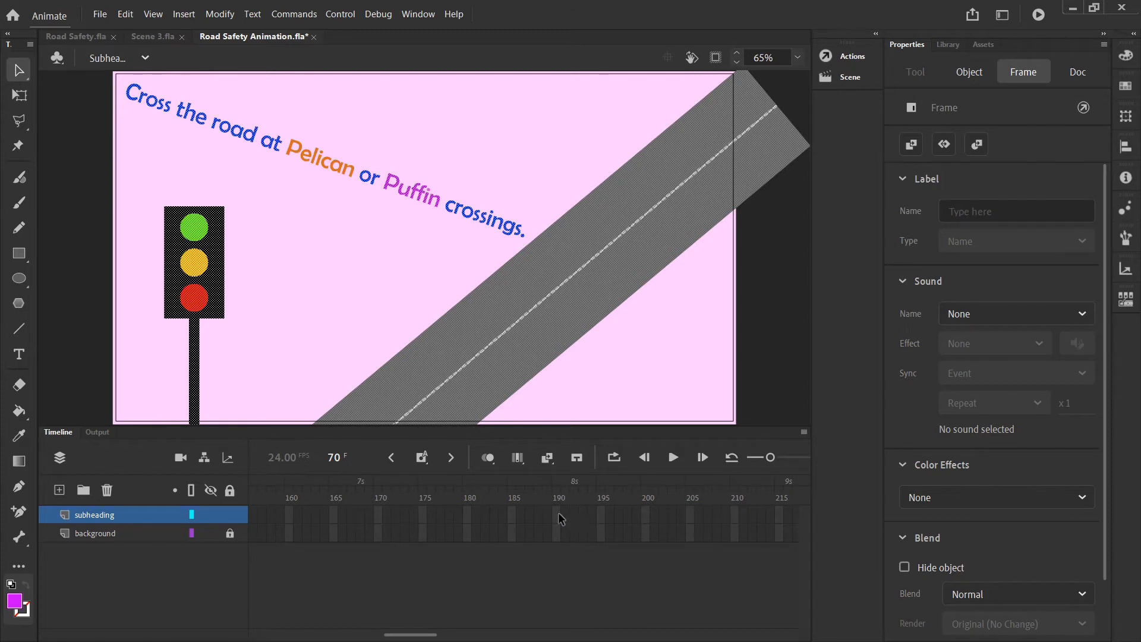
click(574, 514)
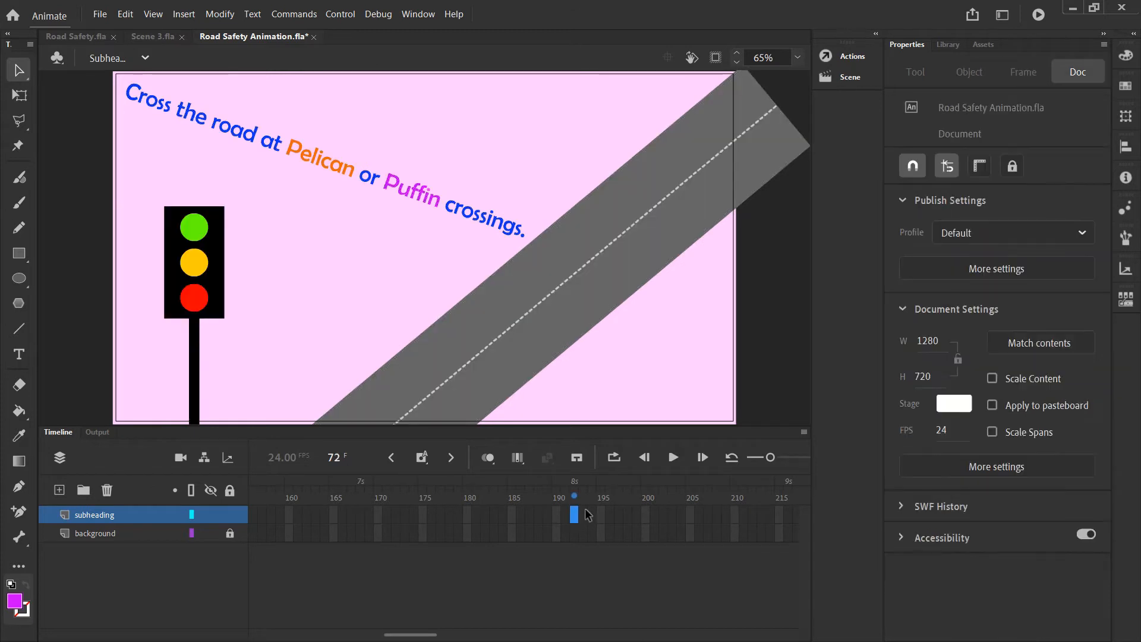
key(F7)
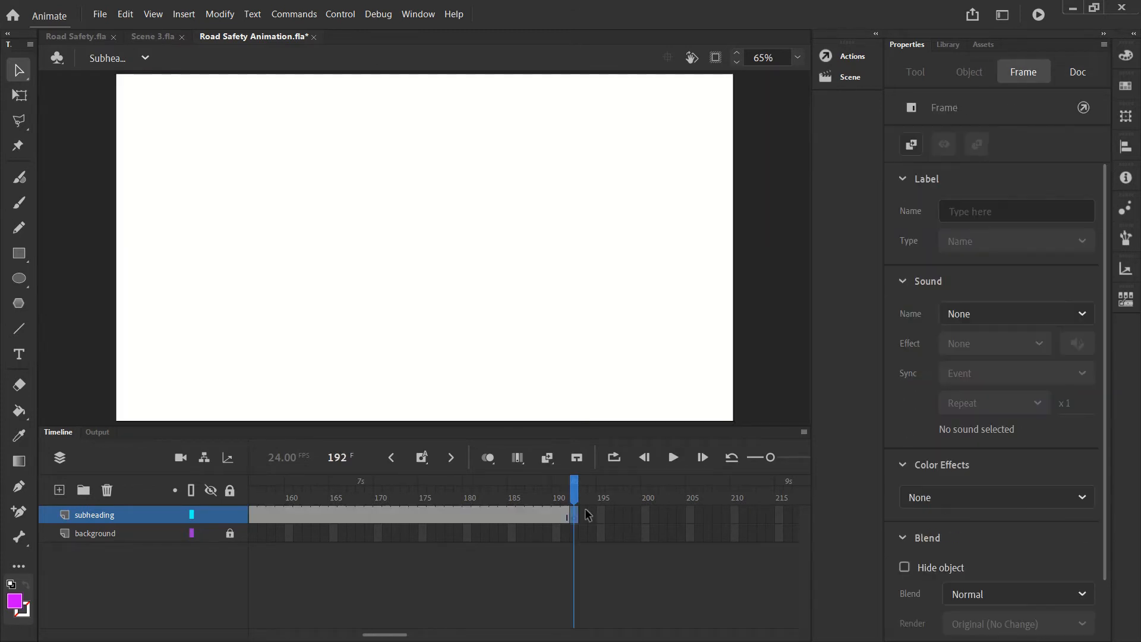
click(550, 518)
click(573, 514)
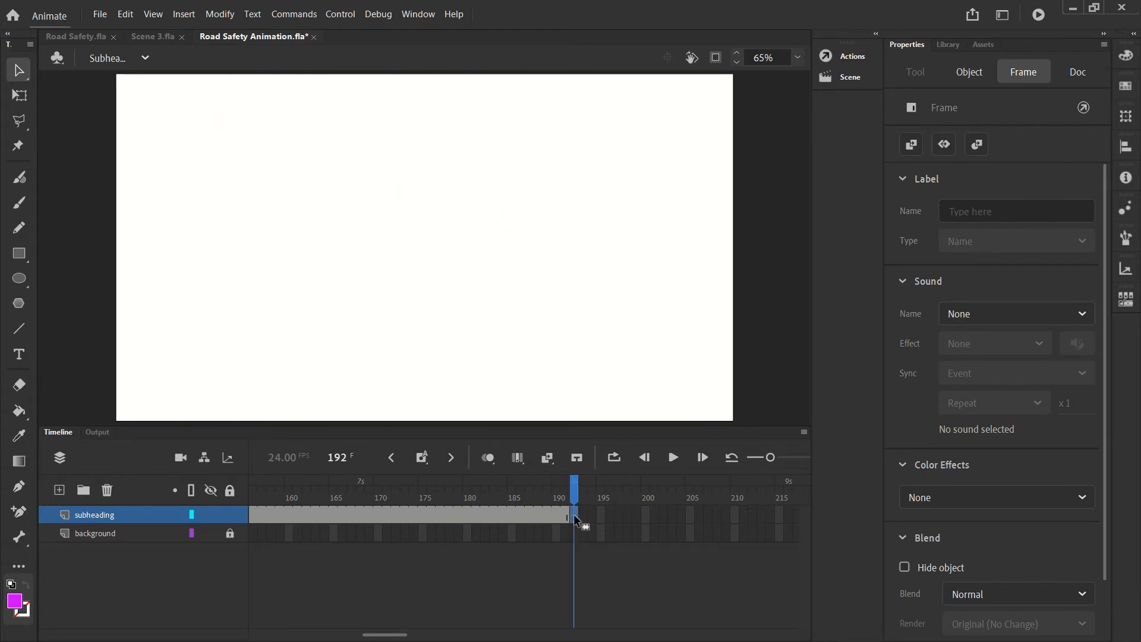
click(551, 518)
click(572, 517)
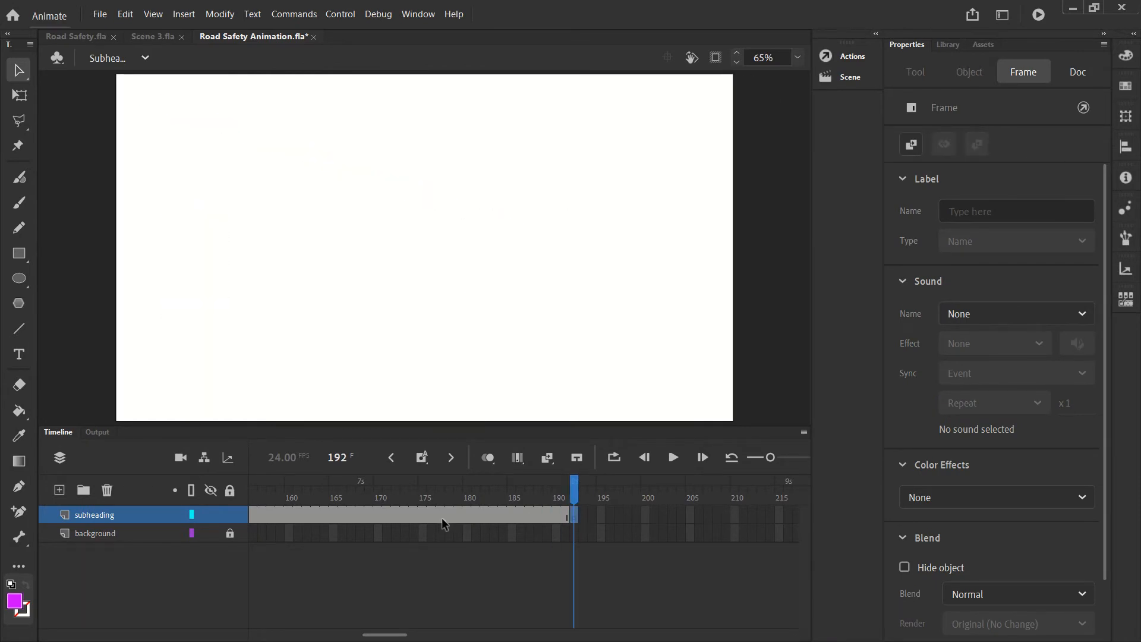
- Extend the background layer's frames to frame 192 to match the subheading layer
scroll(382, 523, left, 5)
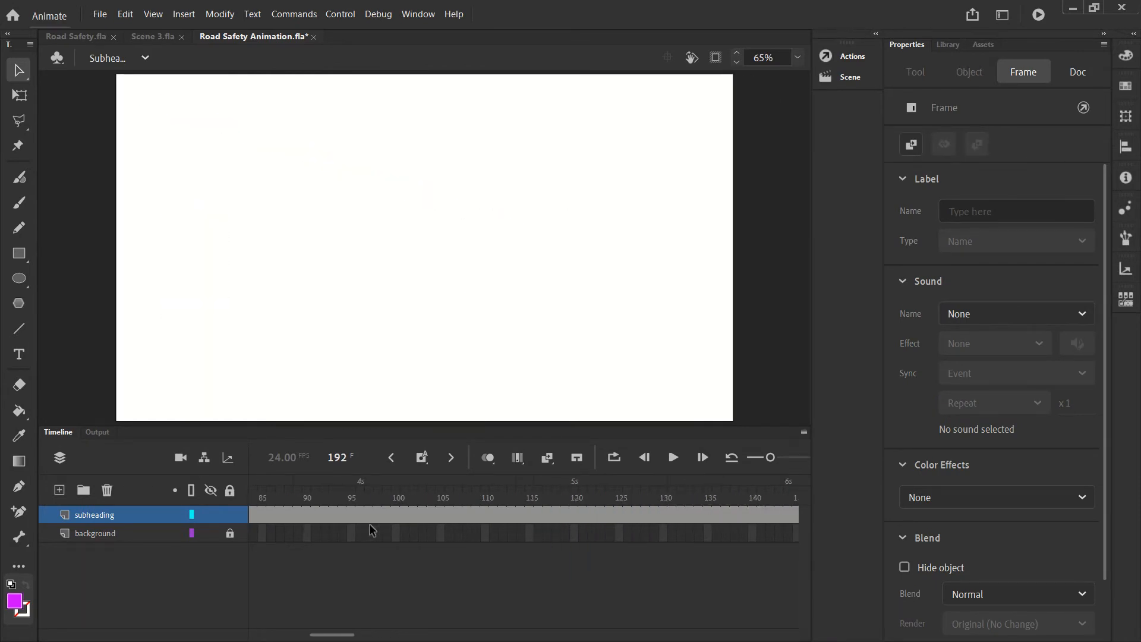
scroll(367, 524, left, 1)
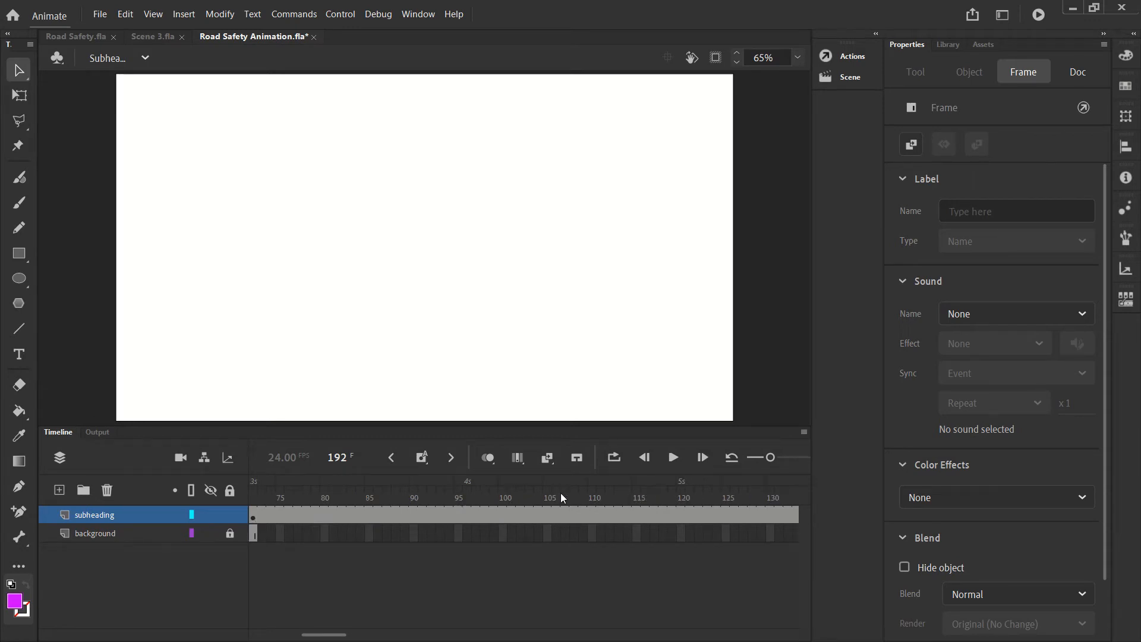
scroll(656, 499, right, 5)
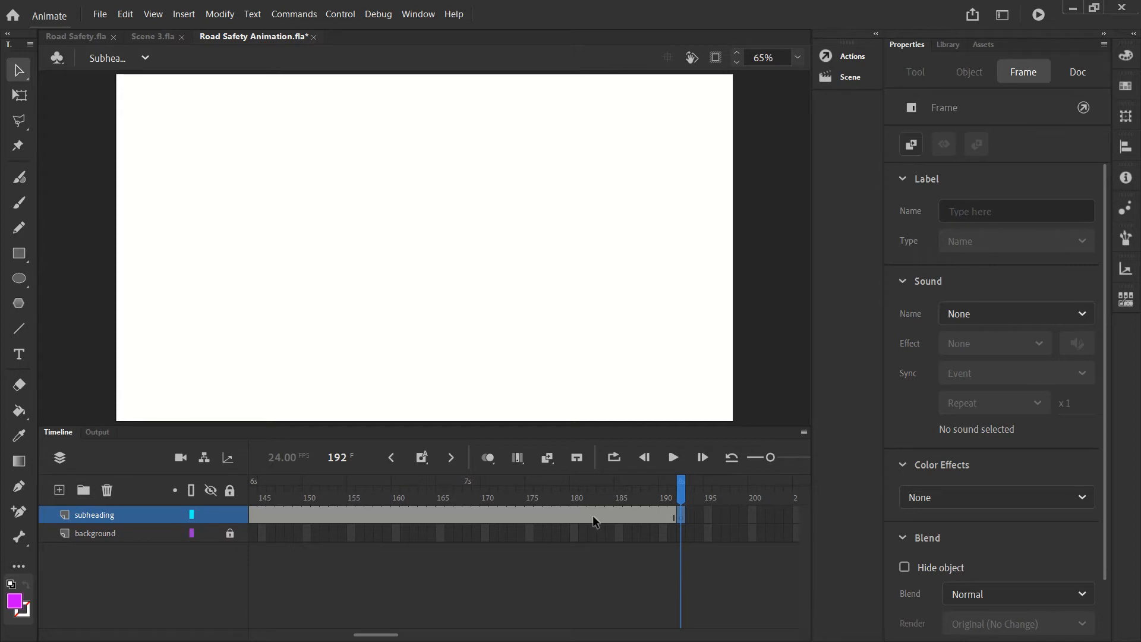
click(699, 533)
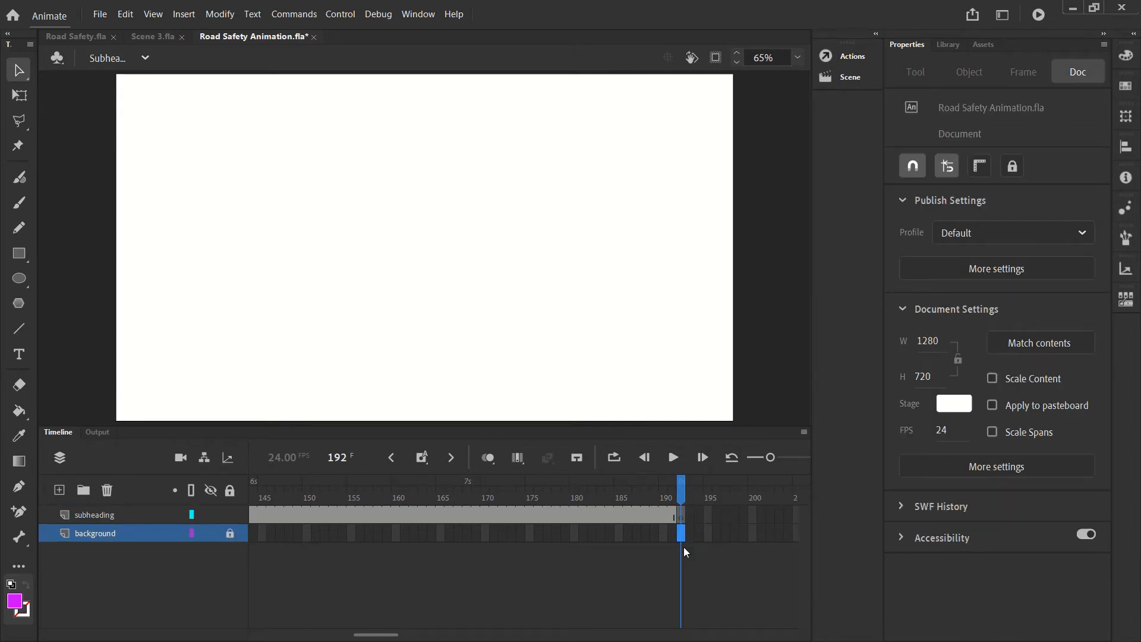
key(F5)
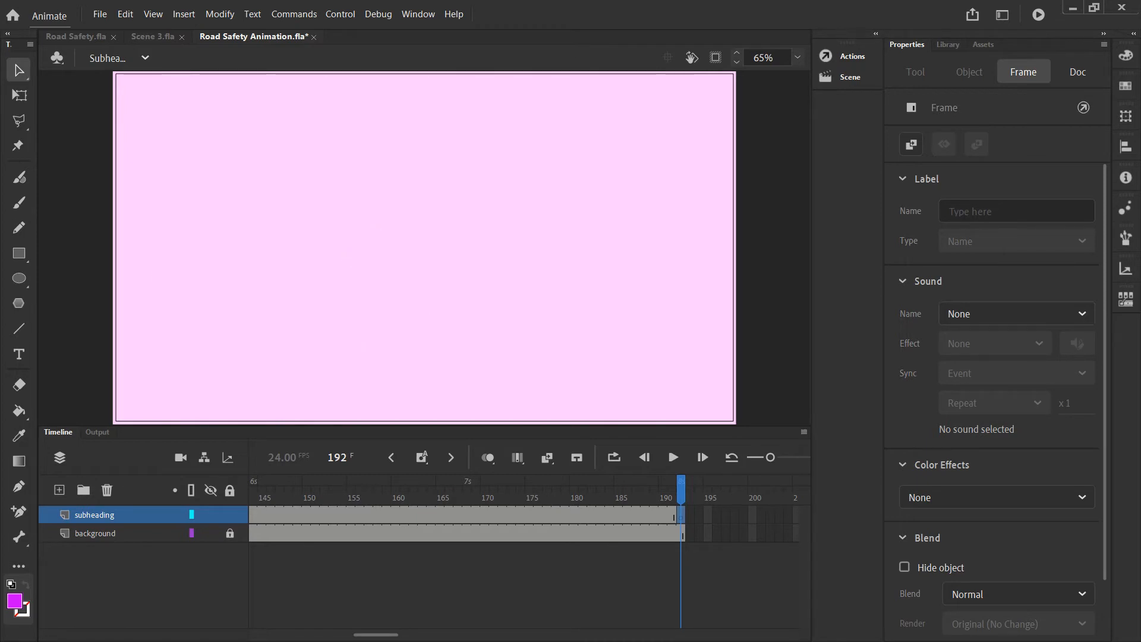
- Add black text "You can also cross the road with help from a Lollipop Person..." at frame 192 and move it to X 50.4, Y 83.7
click(226, 190)
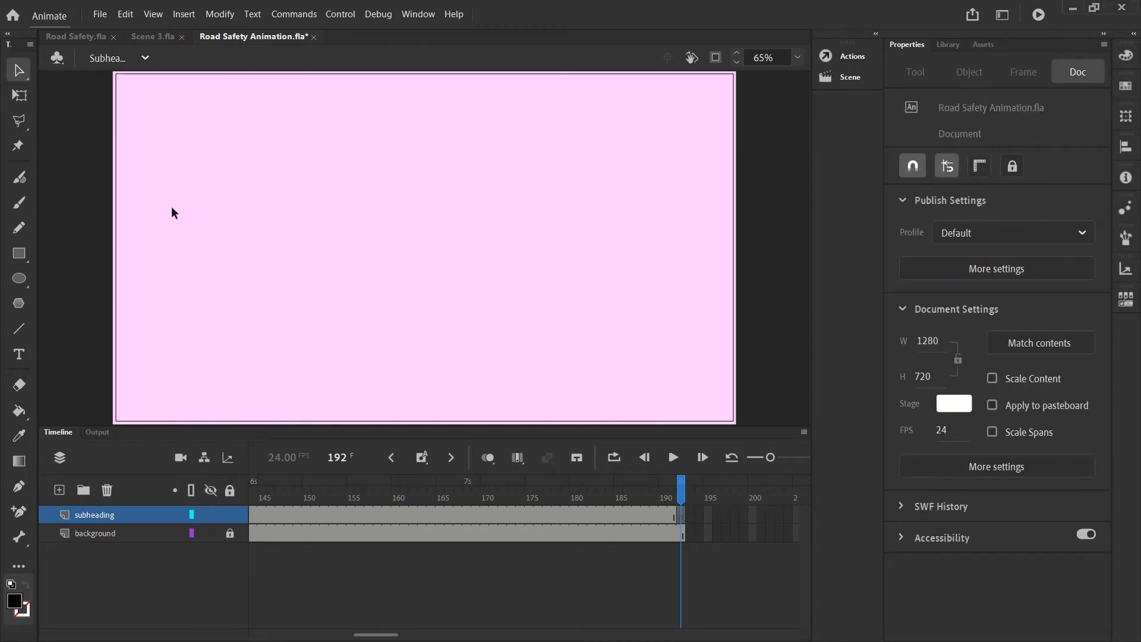
click(19, 355)
click(154, 147)
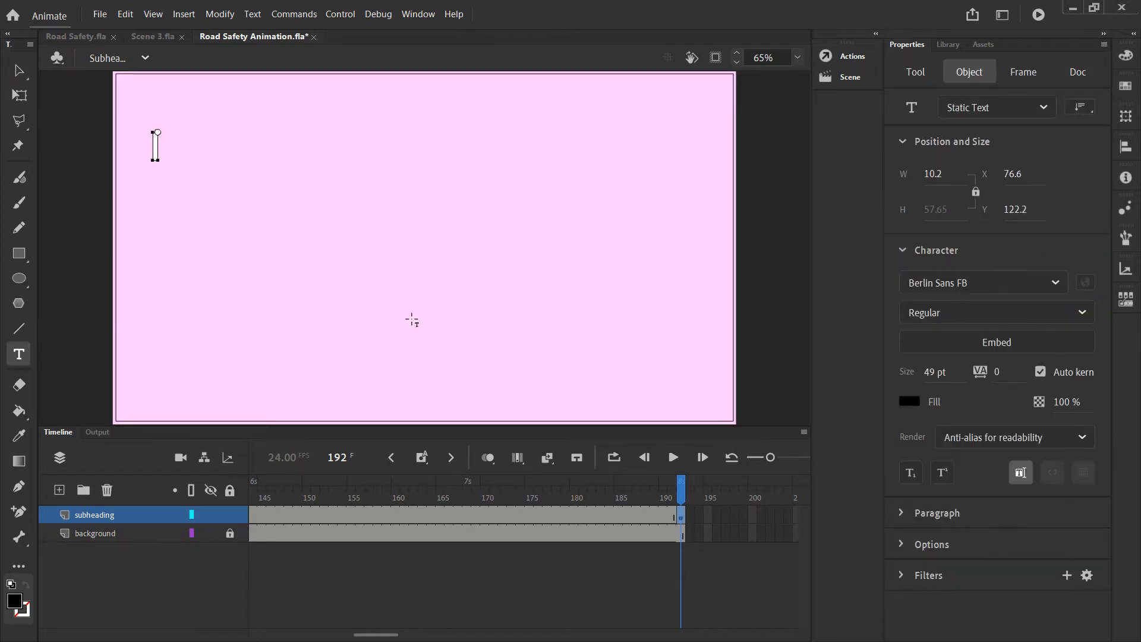
text(You can al)
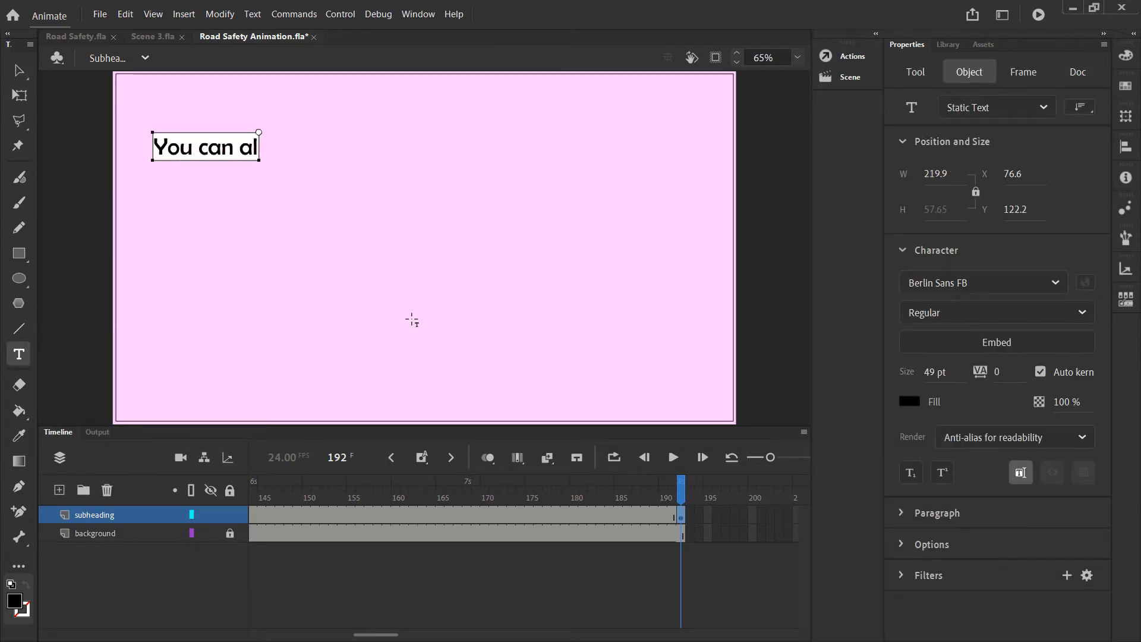
text(so cross t)
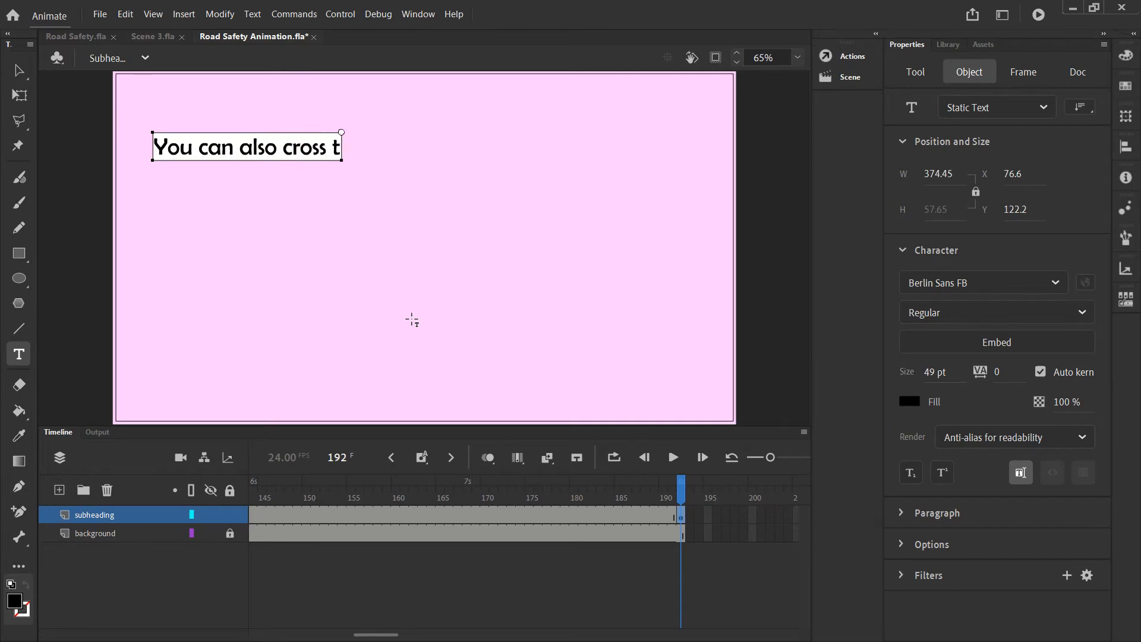
text(he road with)
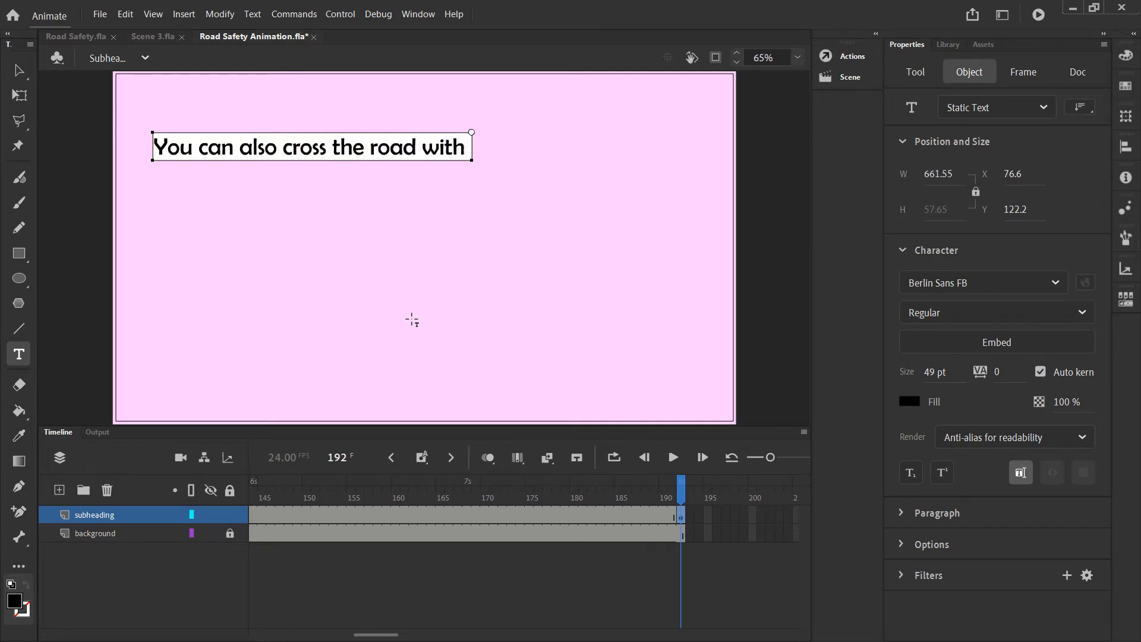
text( help from )
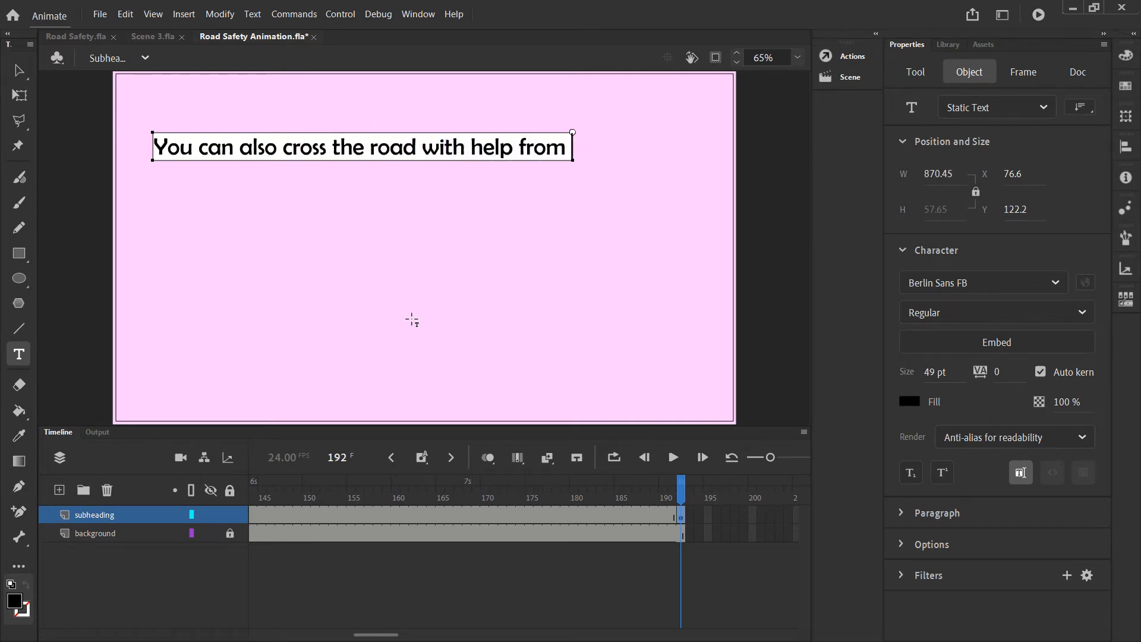
text(a Loll)
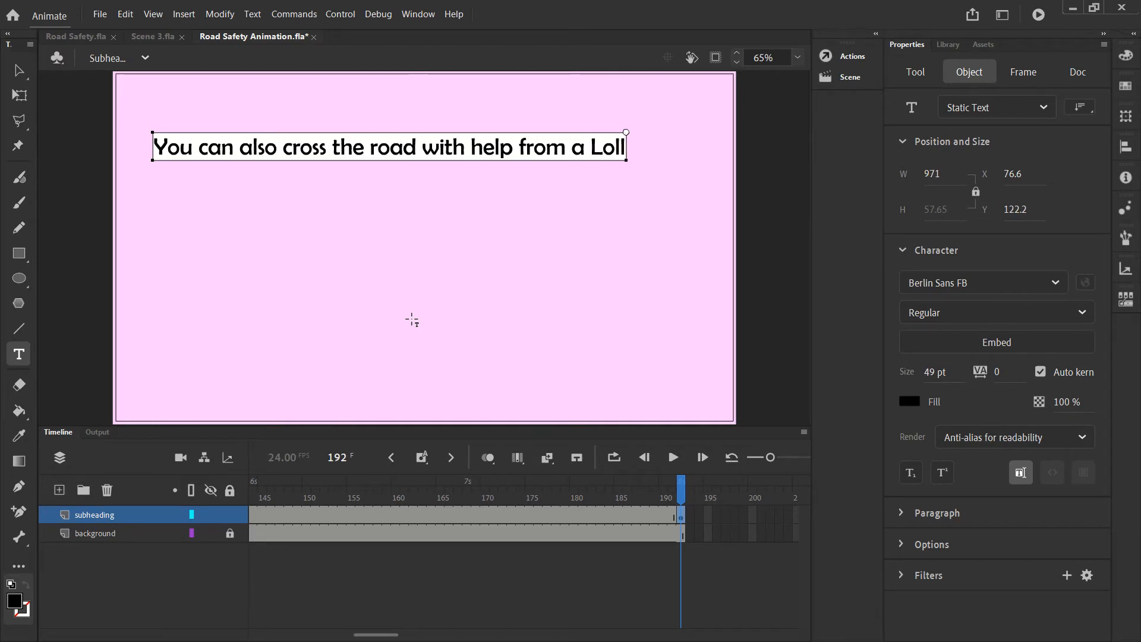
text(ipop Person)
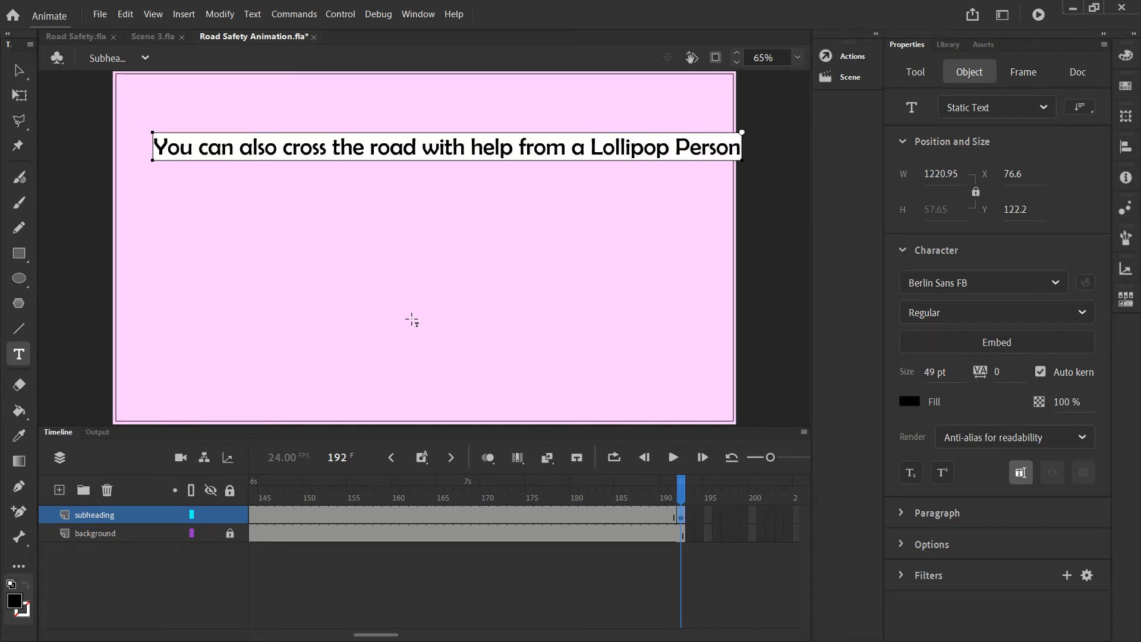
text(...)
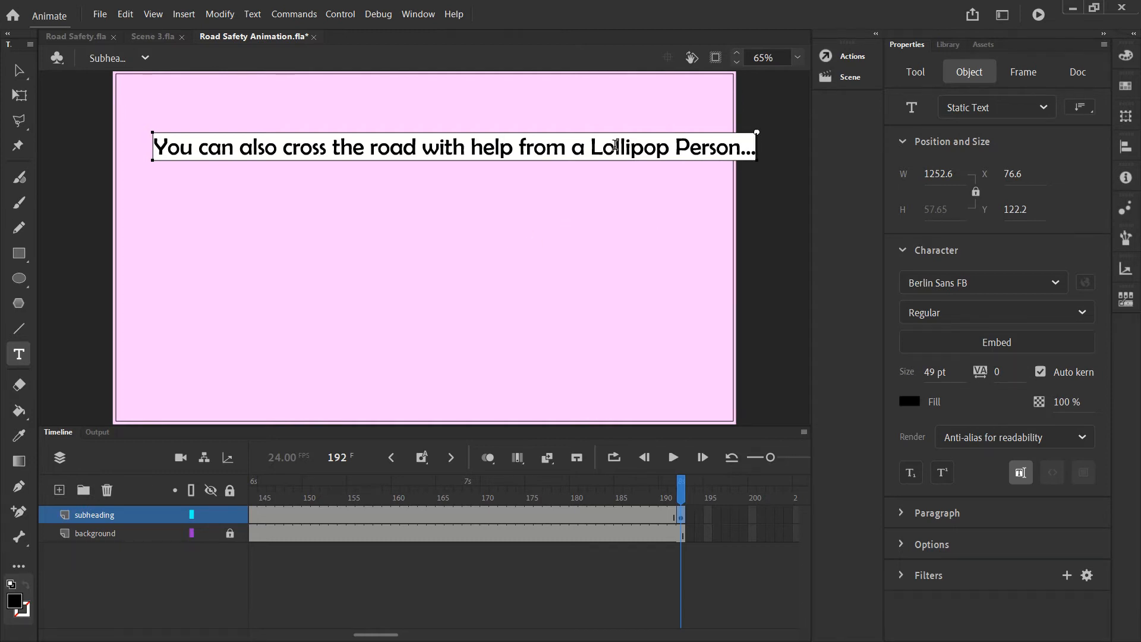
click(19, 70)
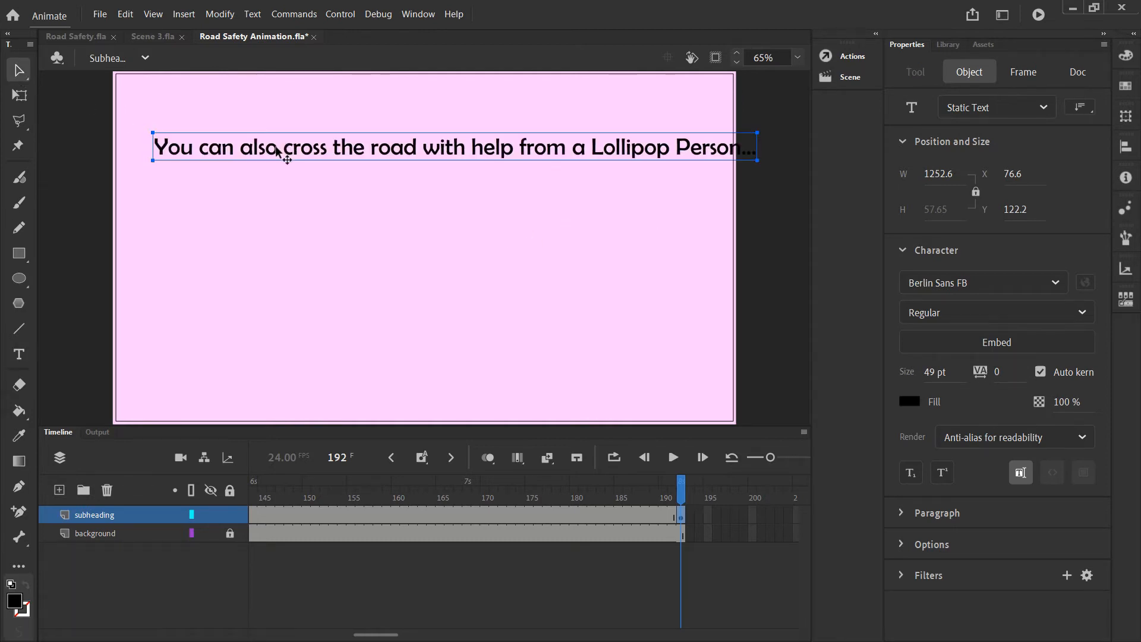
drag(276, 148, 264, 130)
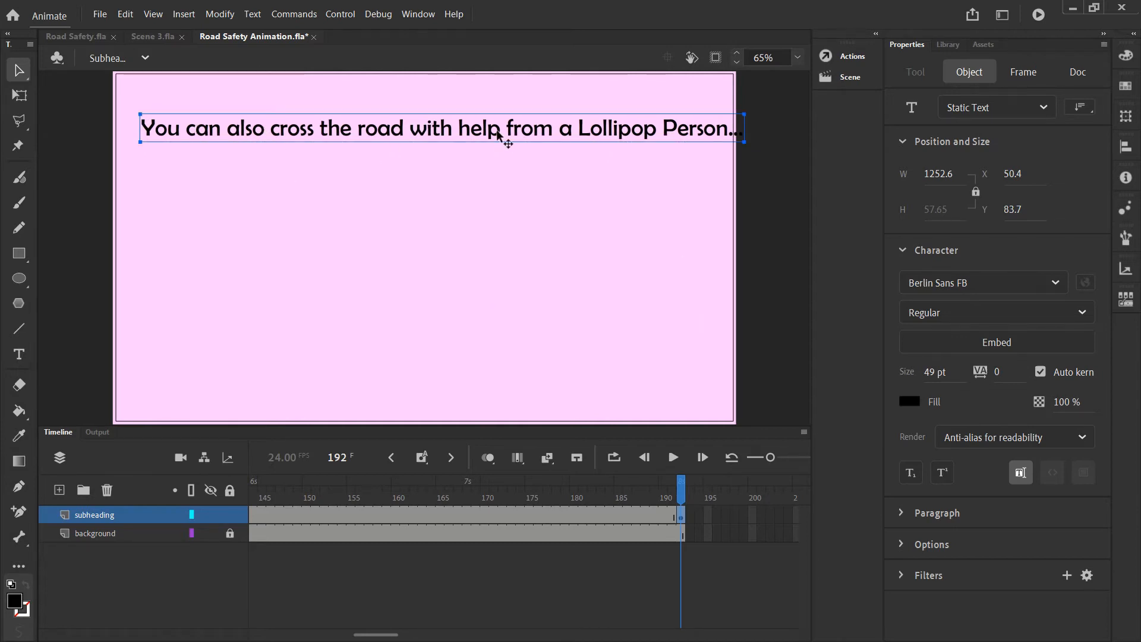
- Try the Castellar and Constantia fonts on the Lollipop Person text
click(1055, 282)
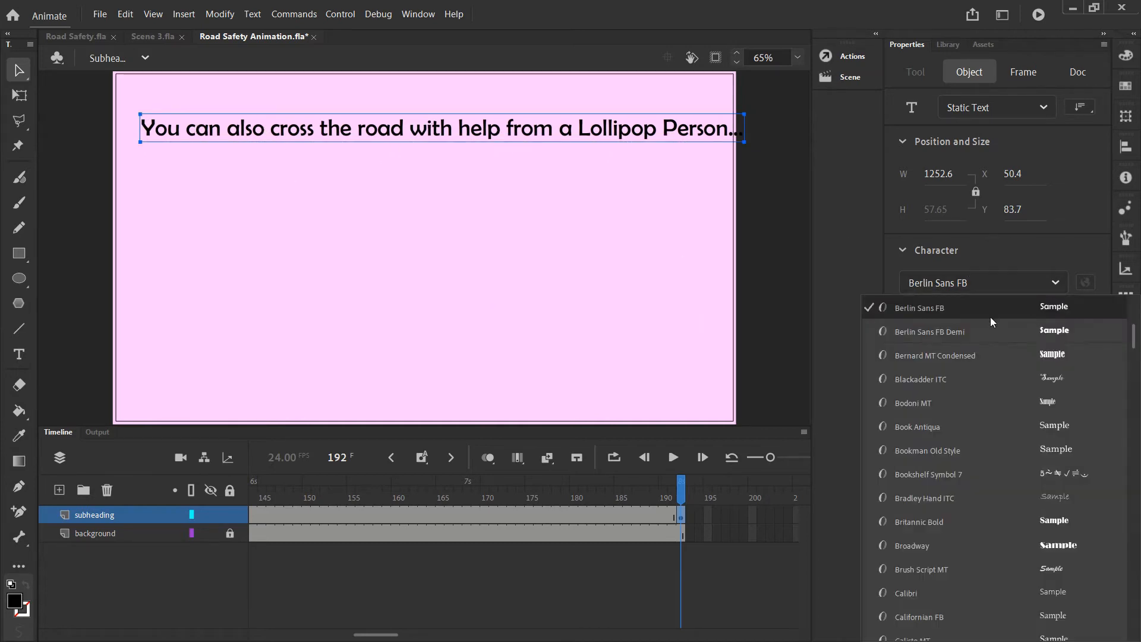
scroll(997, 366, down, 3)
scroll(999, 366, down, 2)
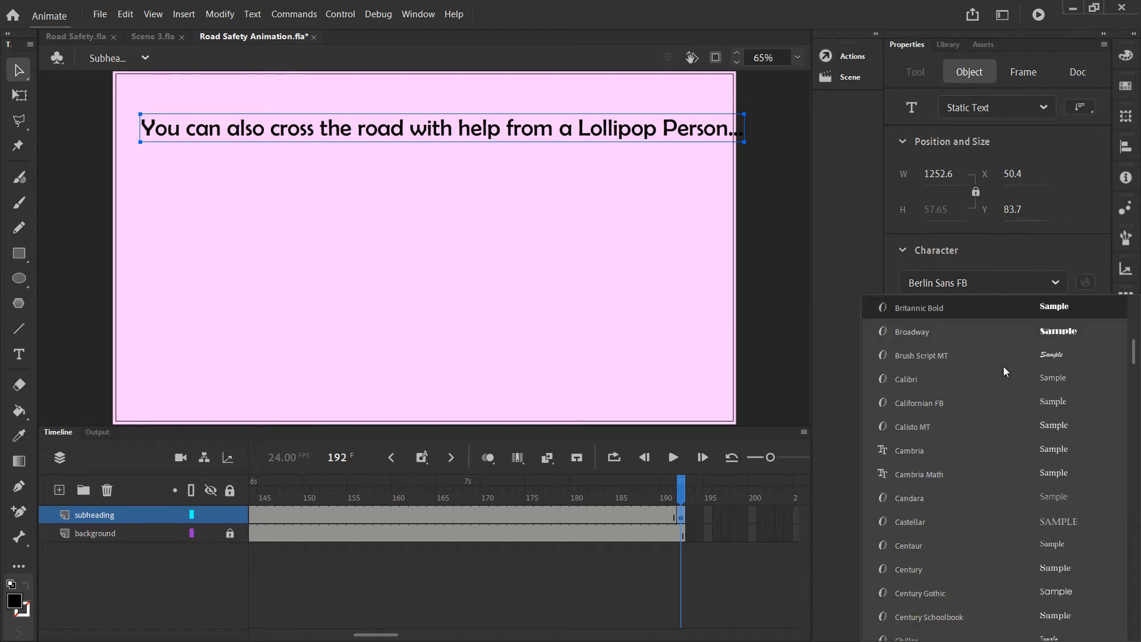
click(964, 449)
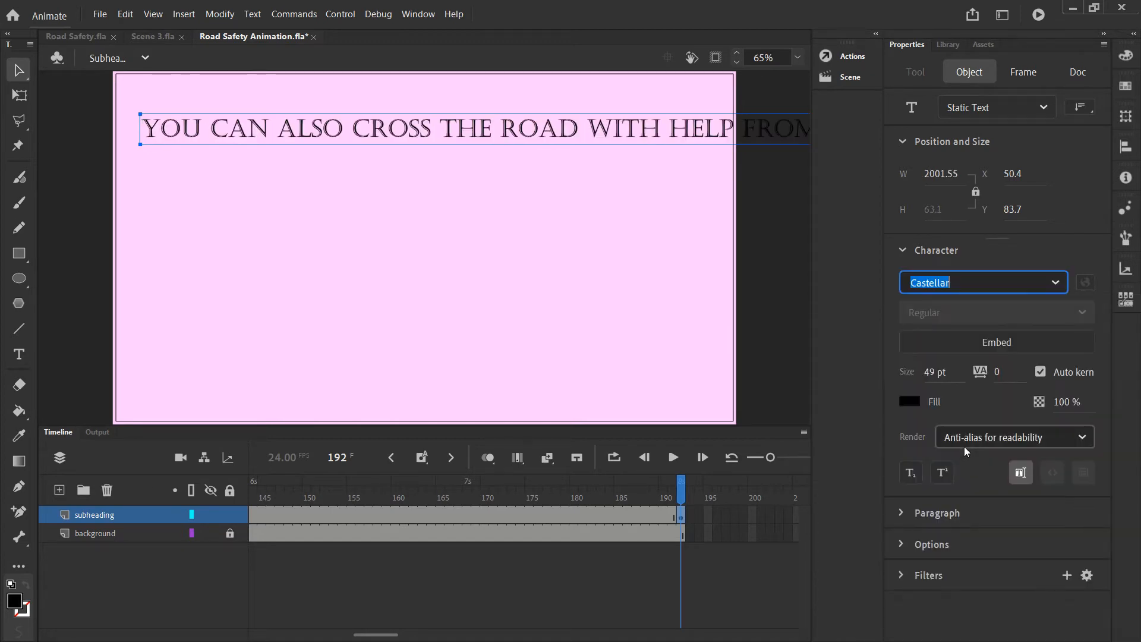
click(1062, 282)
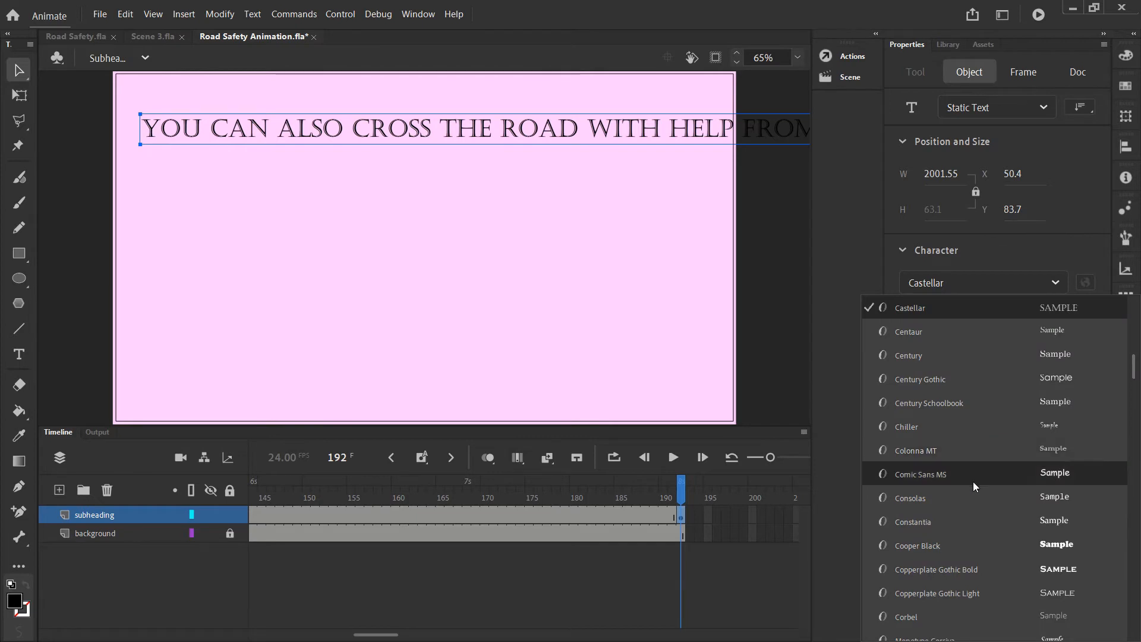
click(966, 520)
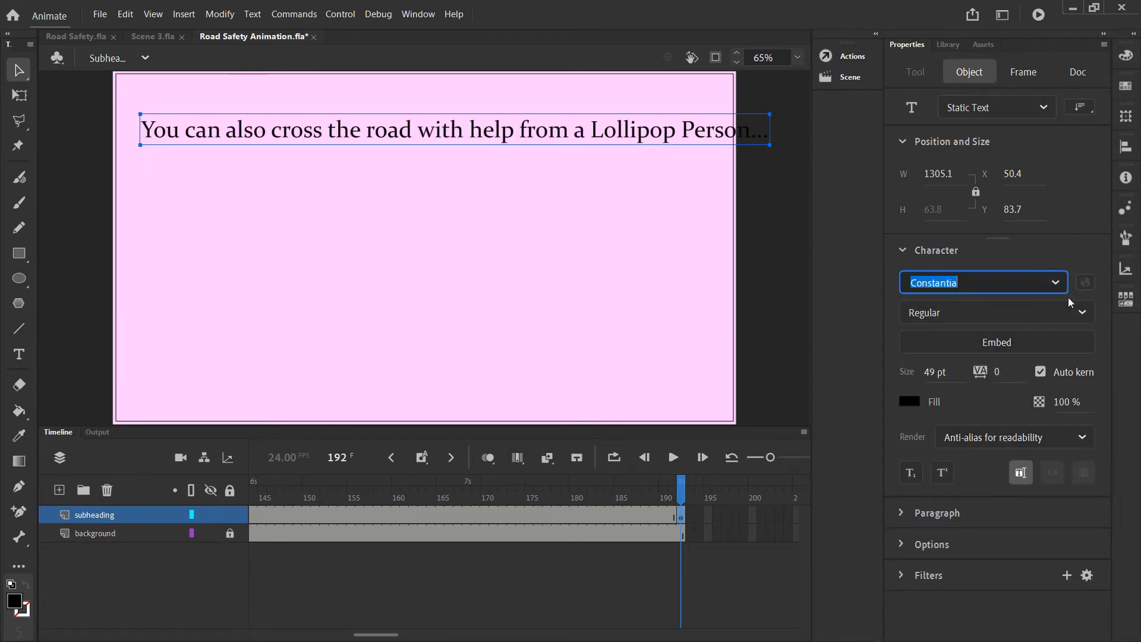
- Set the Lollipop Person text's font to Eras Medium ITC and move the text slightly up to Y 79.1
click(1057, 283)
scroll(984, 440, down, 2)
scroll(983, 438, down, 1)
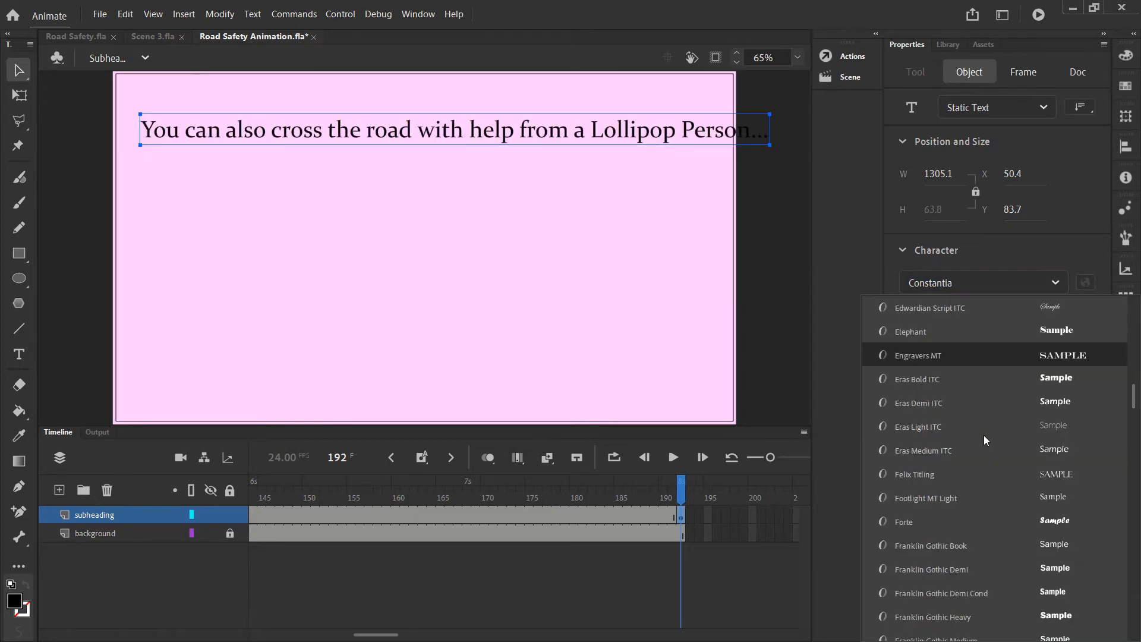
click(978, 450)
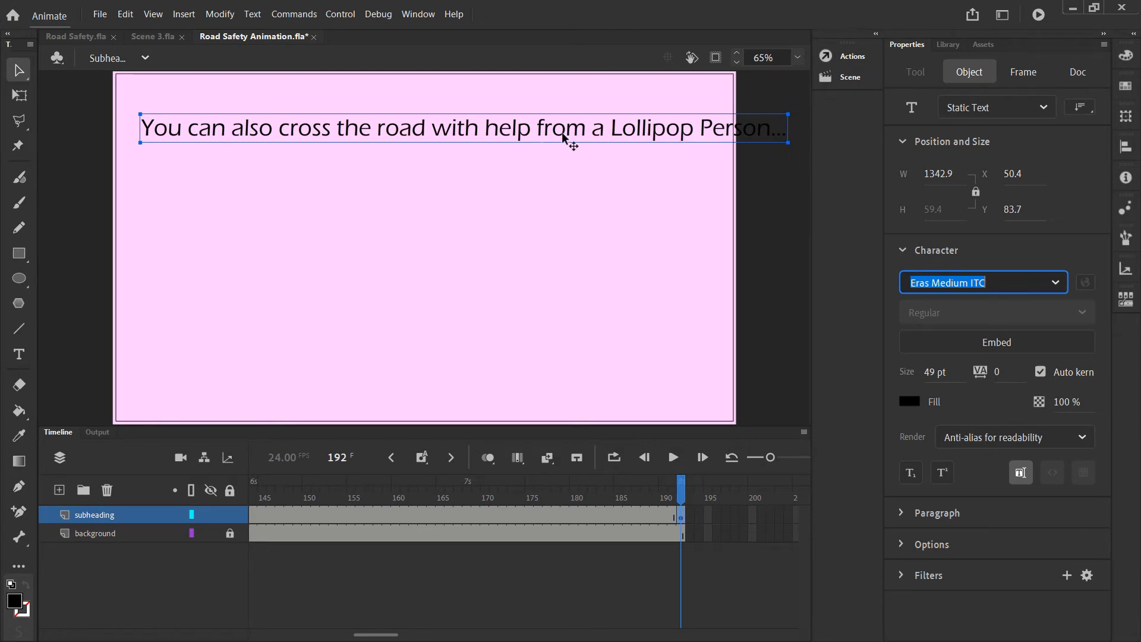
drag(372, 131, 413, 128)
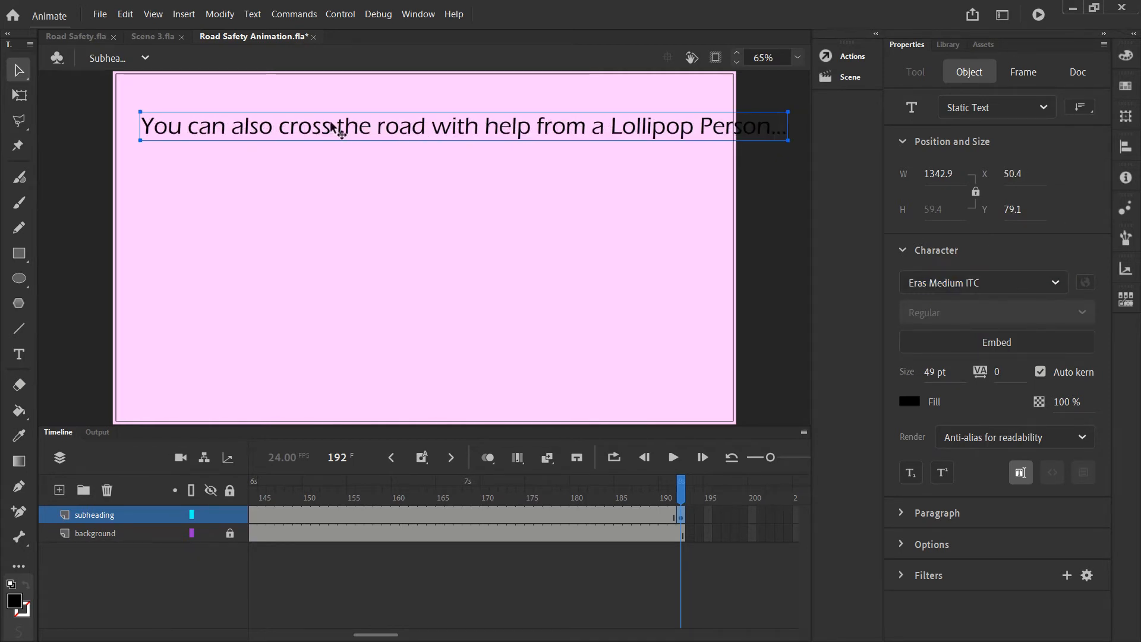
- Break the Lollipop Person text into three lines, splitting it after "cross the" and after "from a"
double_click(380, 129)
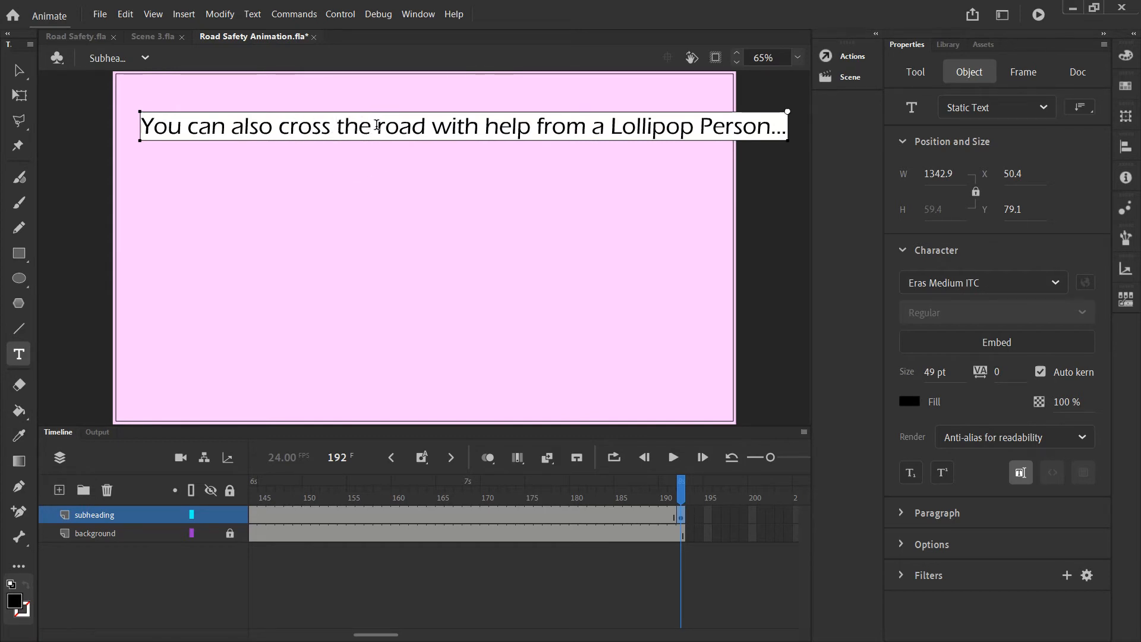
key(BackSpace)
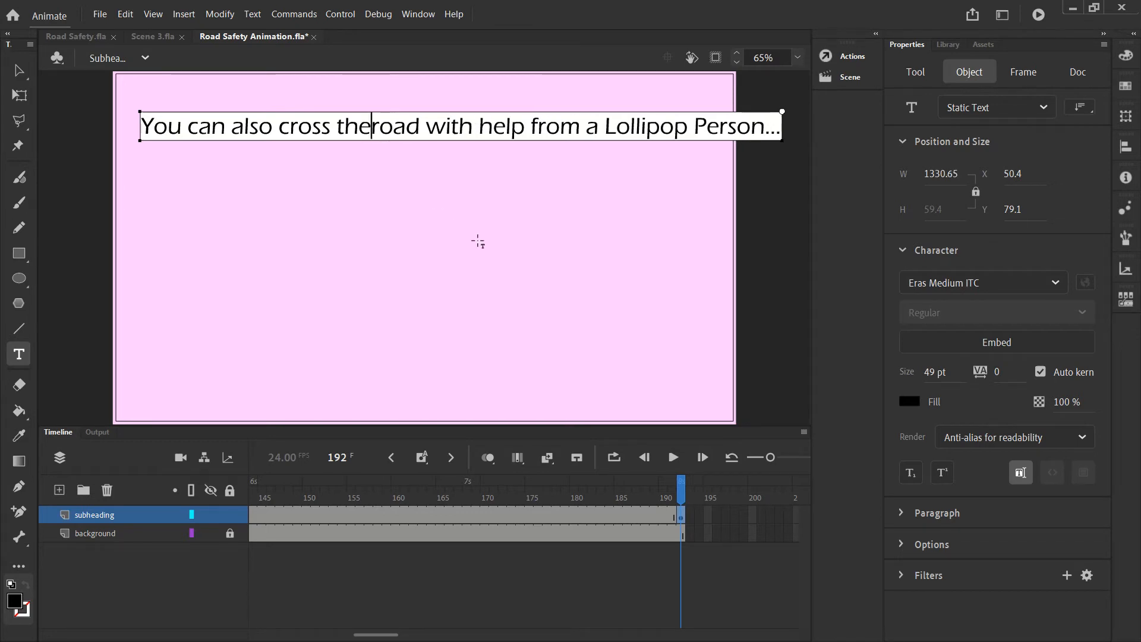
key(Return)
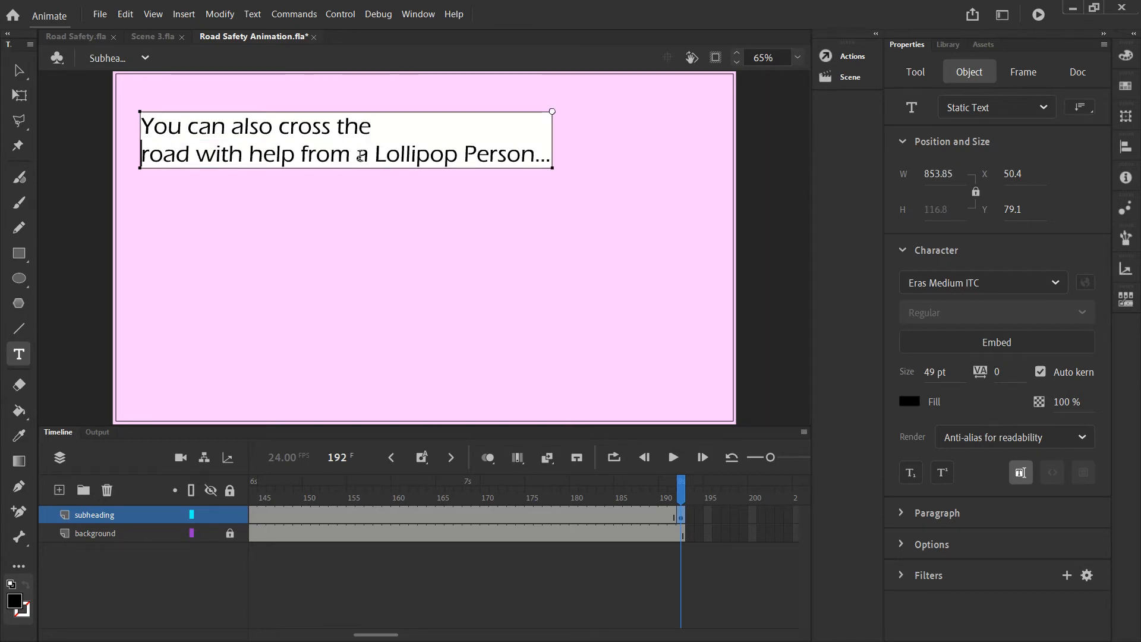
click(378, 155)
key(BackSpace)
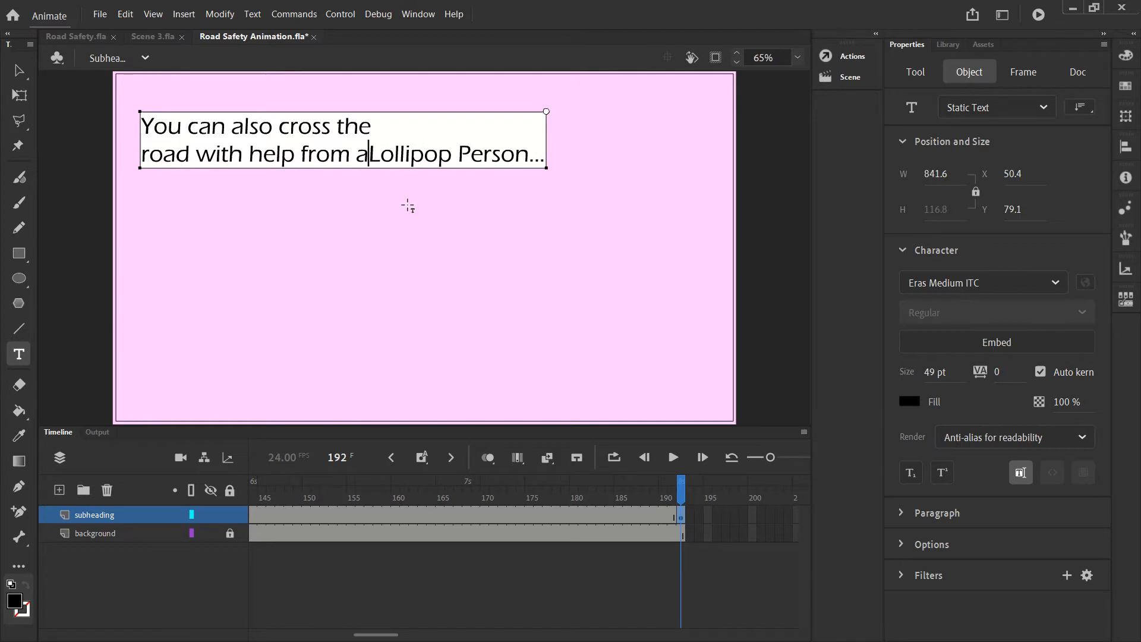
key(Return)
click(19, 70)
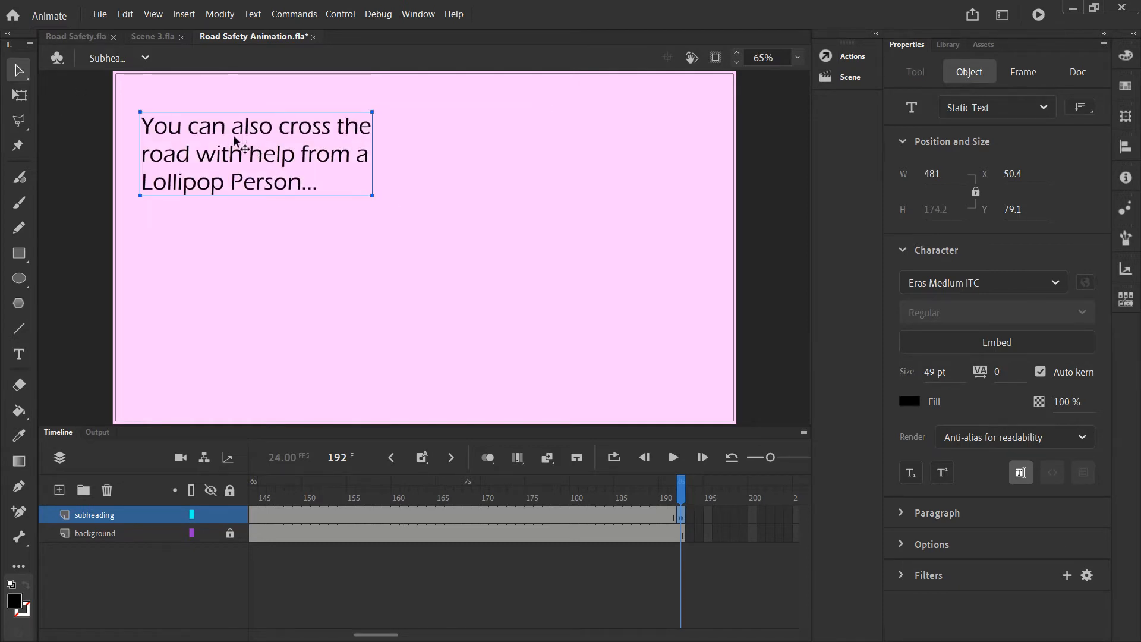
- Scale the Lollipop Person text up to about 900 wide and center it on the stage at X 190.1, Y 197.05
drag(244, 122, 235, 105)
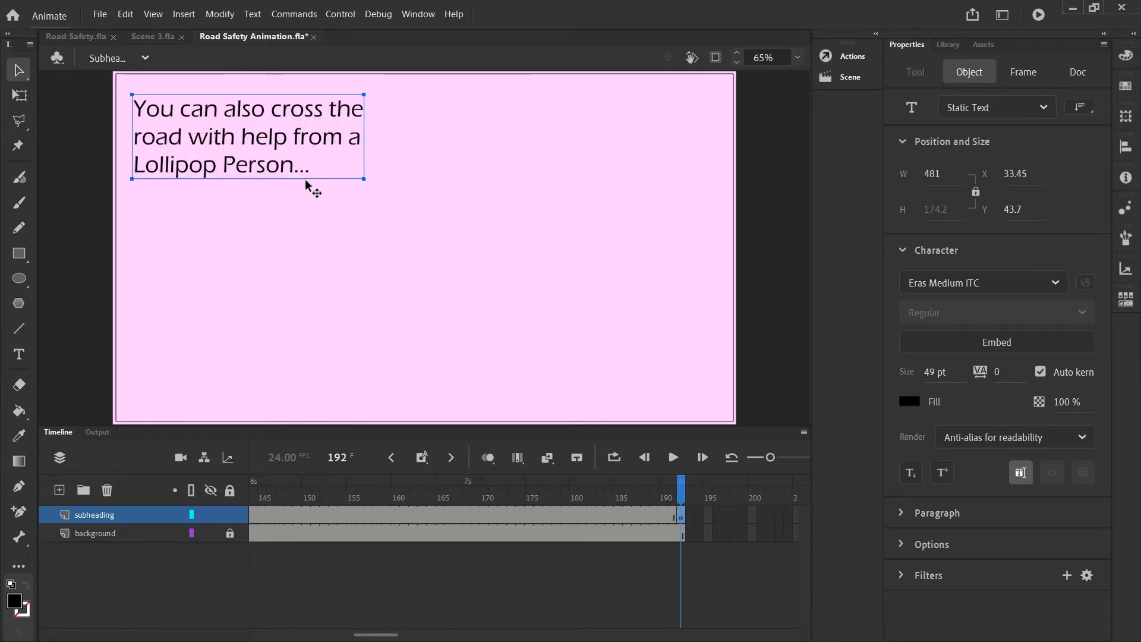
click(19, 95)
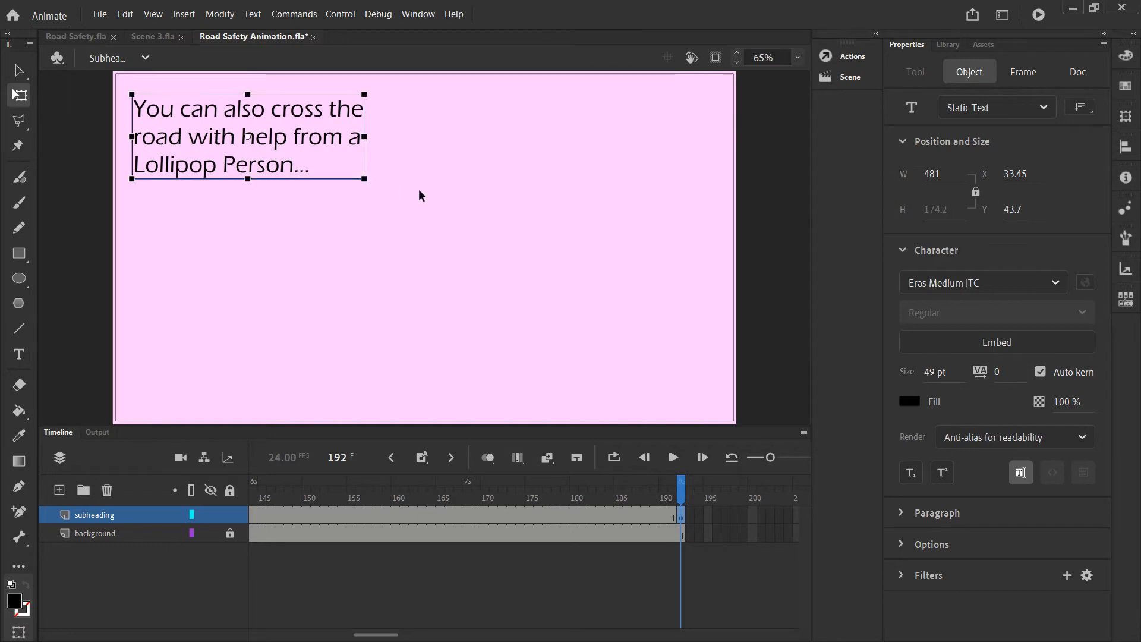
drag(365, 177, 466, 268)
drag(364, 135, 501, 224)
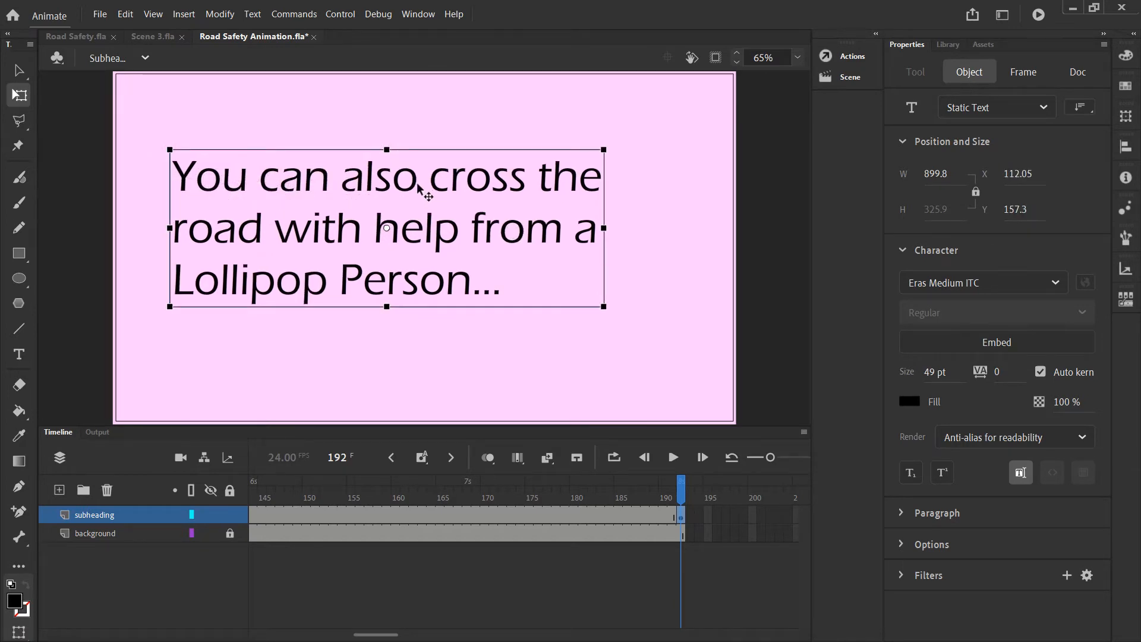
drag(409, 185, 401, 176)
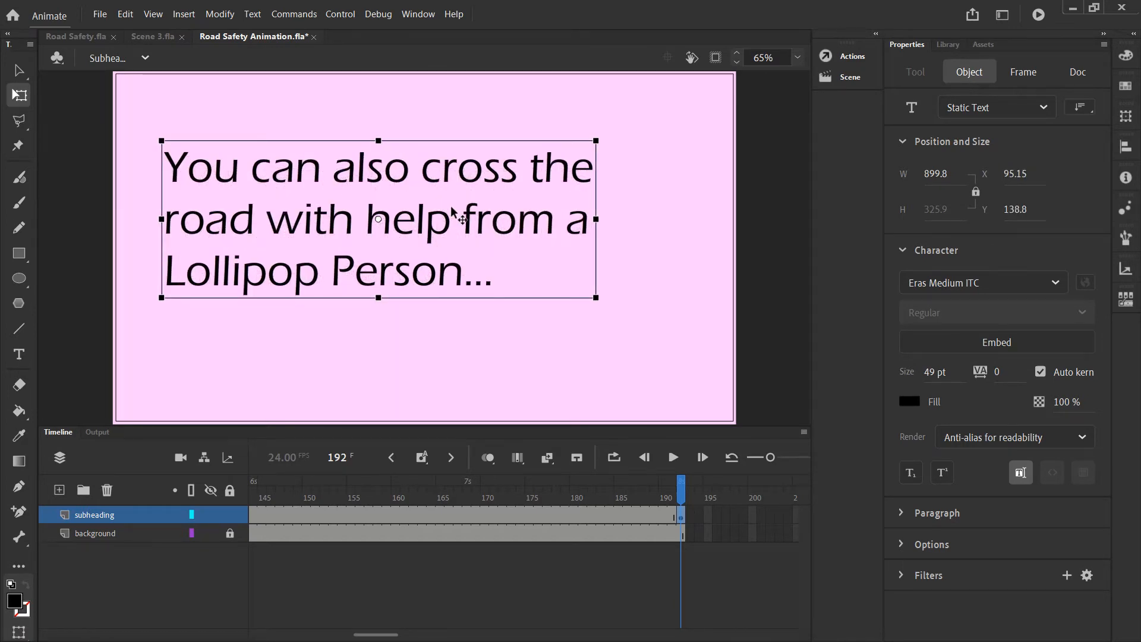
drag(451, 209, 498, 237)
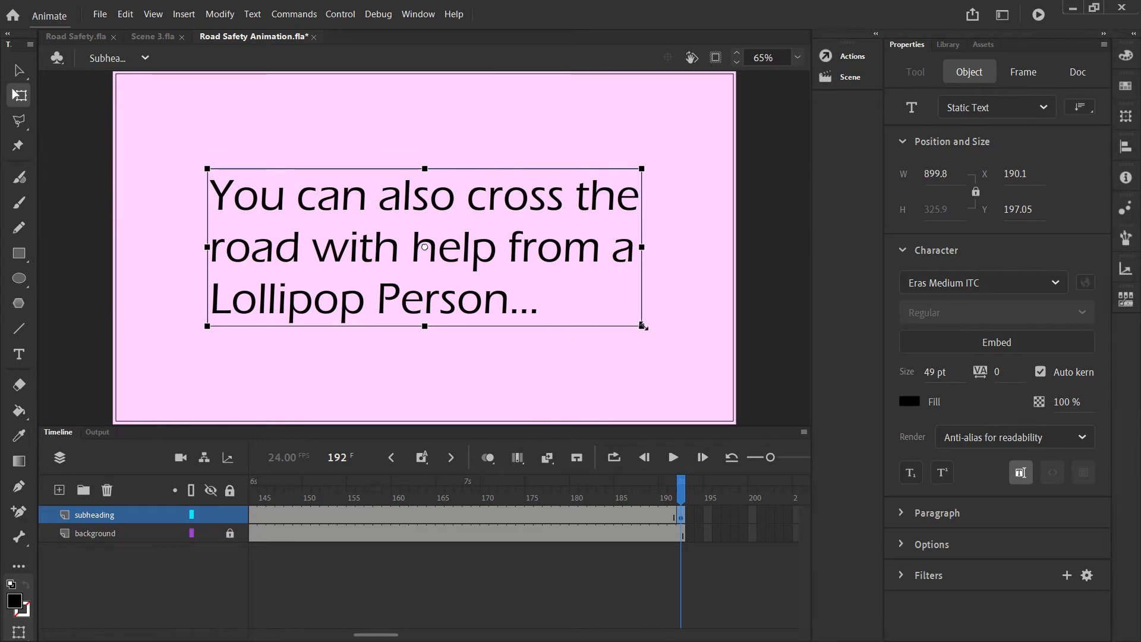
- Enlarge the Lollipop Person text about its center to about 1223 wide so it nearly fills the stage width
drag(643, 326, 721, 409)
click(338, 116)
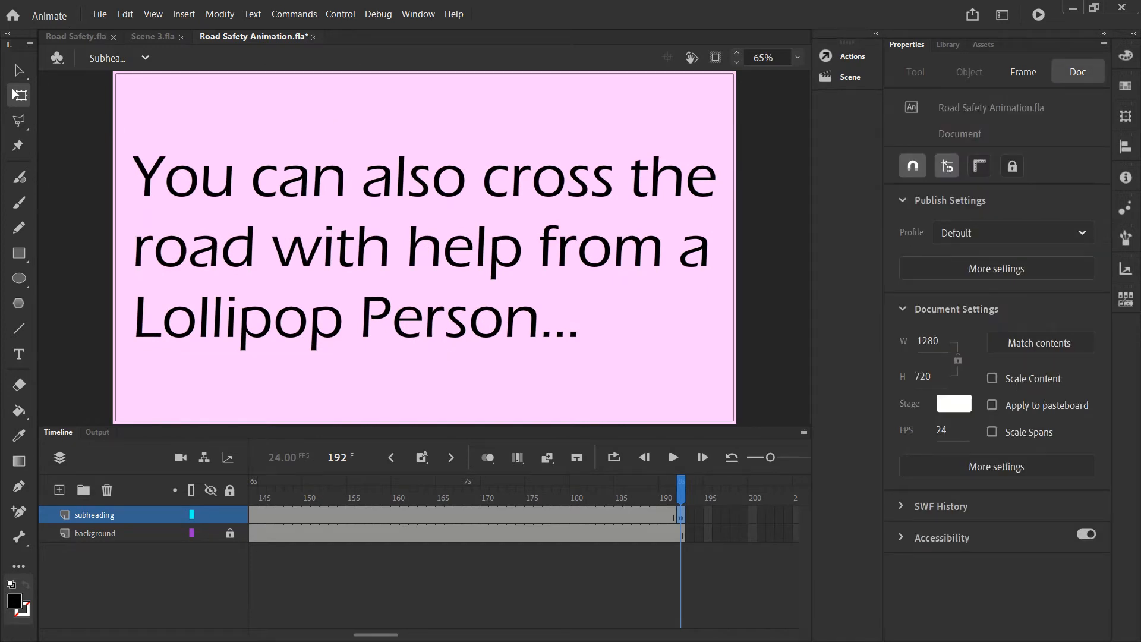
click(427, 247)
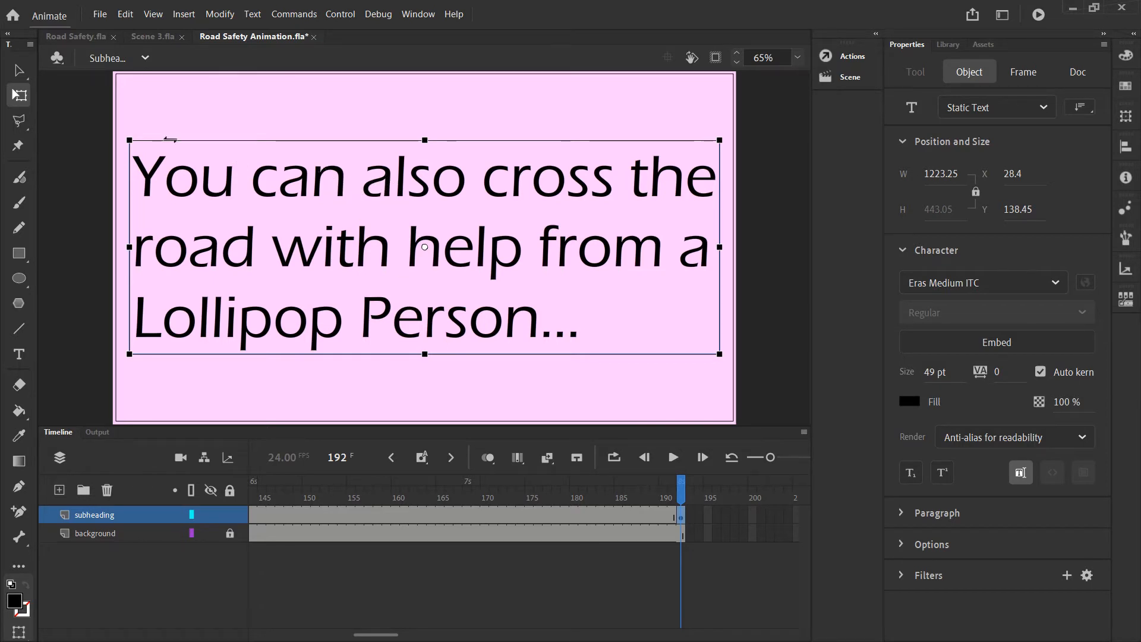
- Change the font of the Lollipop Person subheading text to Franklin Gothic Book
key(v)
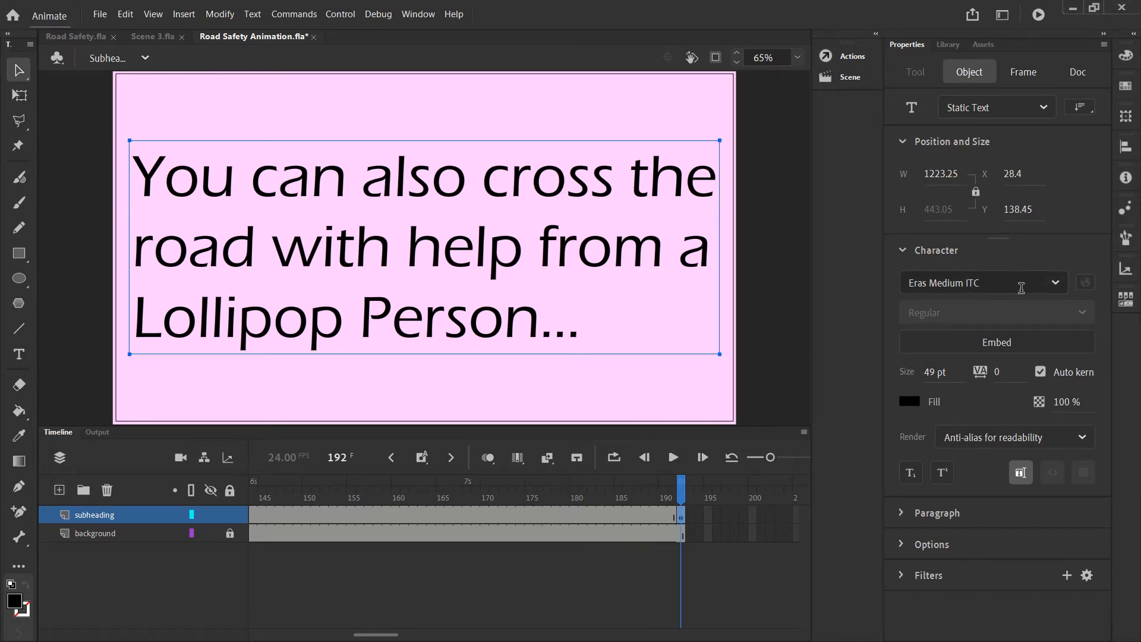
click(1055, 285)
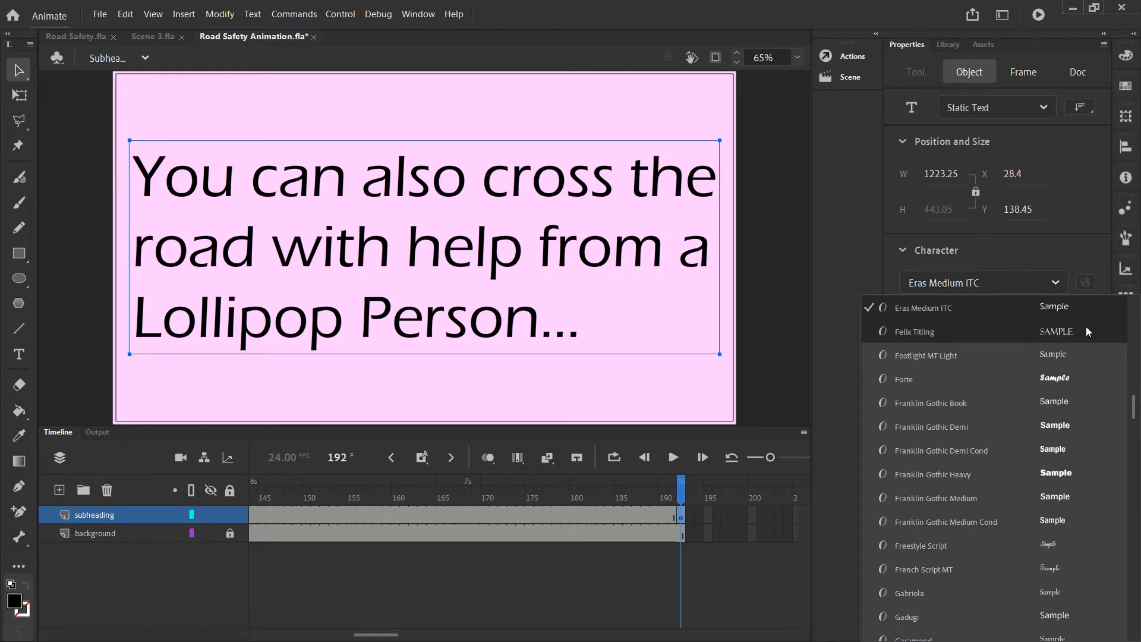
click(1095, 400)
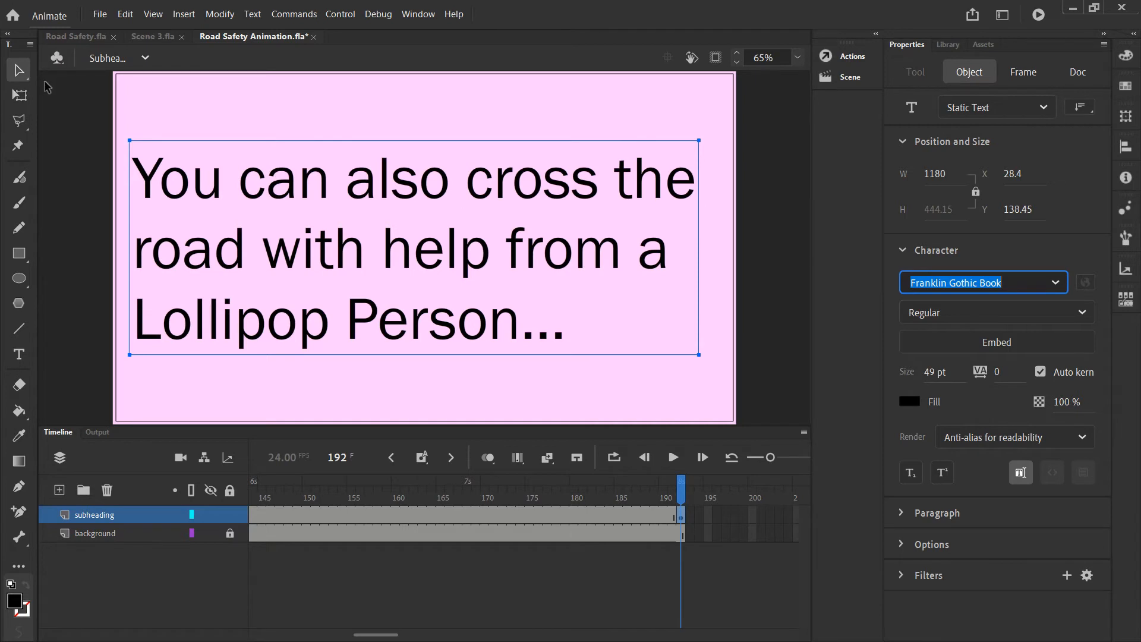
- Scale the subheading text block down to about 1081 wide and centre it on the stage at about X 99, Y 157
click(18, 93)
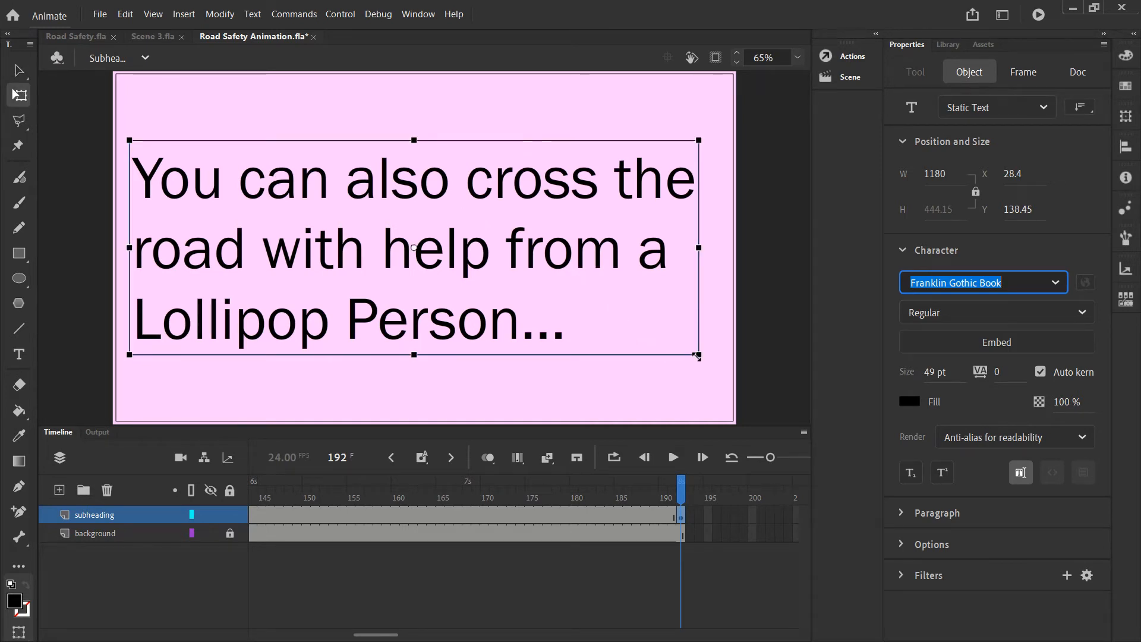
drag(699, 354, 688, 346)
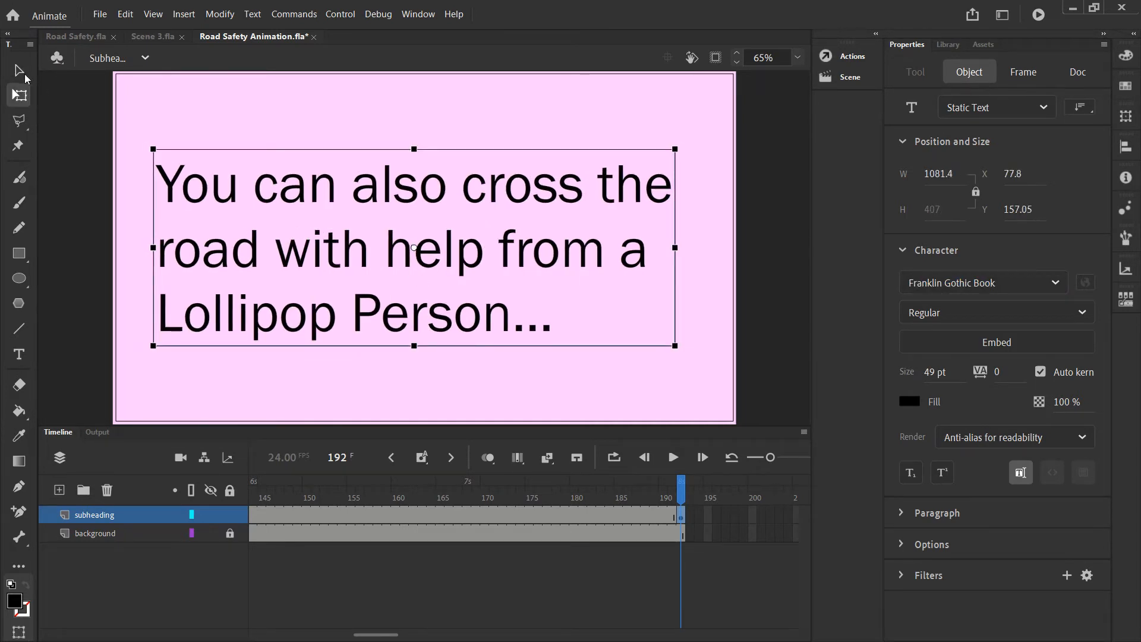
click(19, 70)
click(365, 105)
click(437, 192)
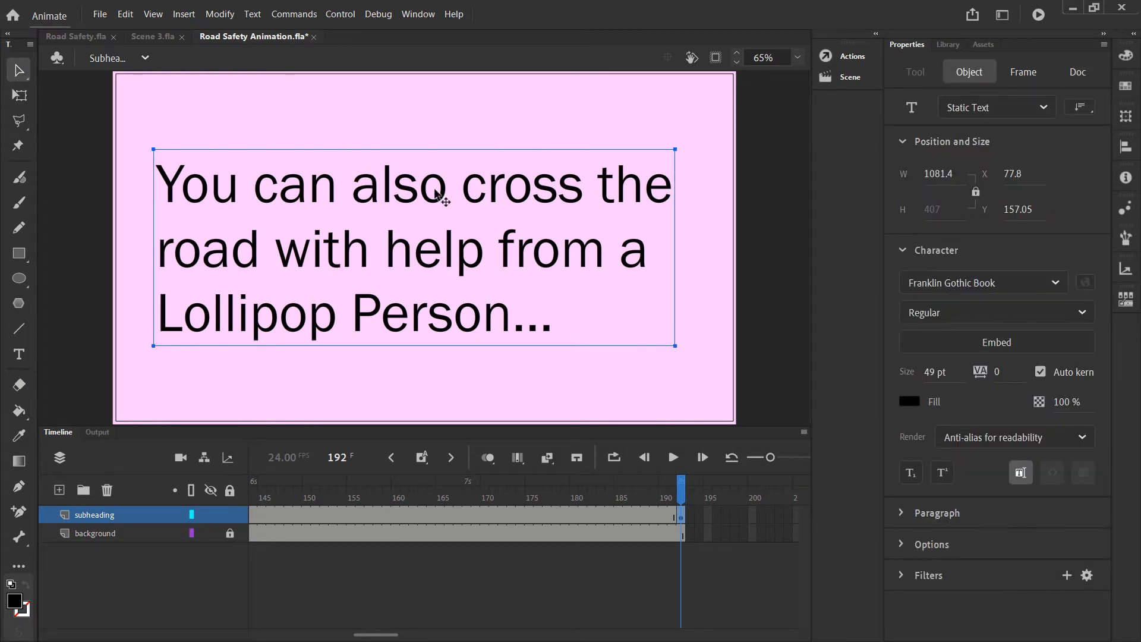
drag(440, 198, 450, 198)
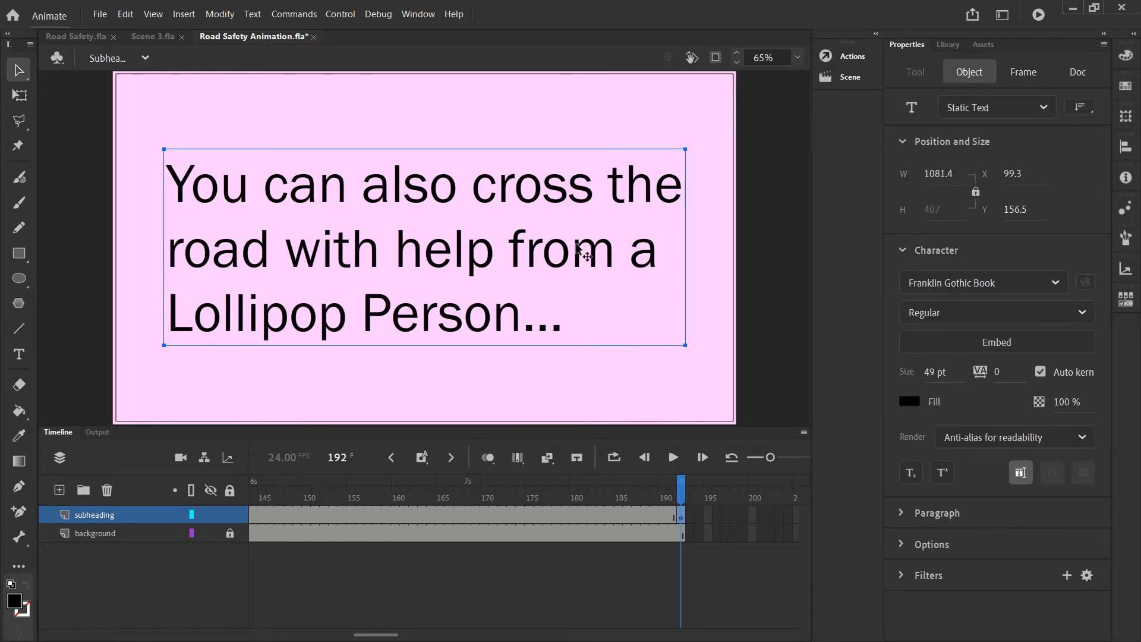
click(579, 375)
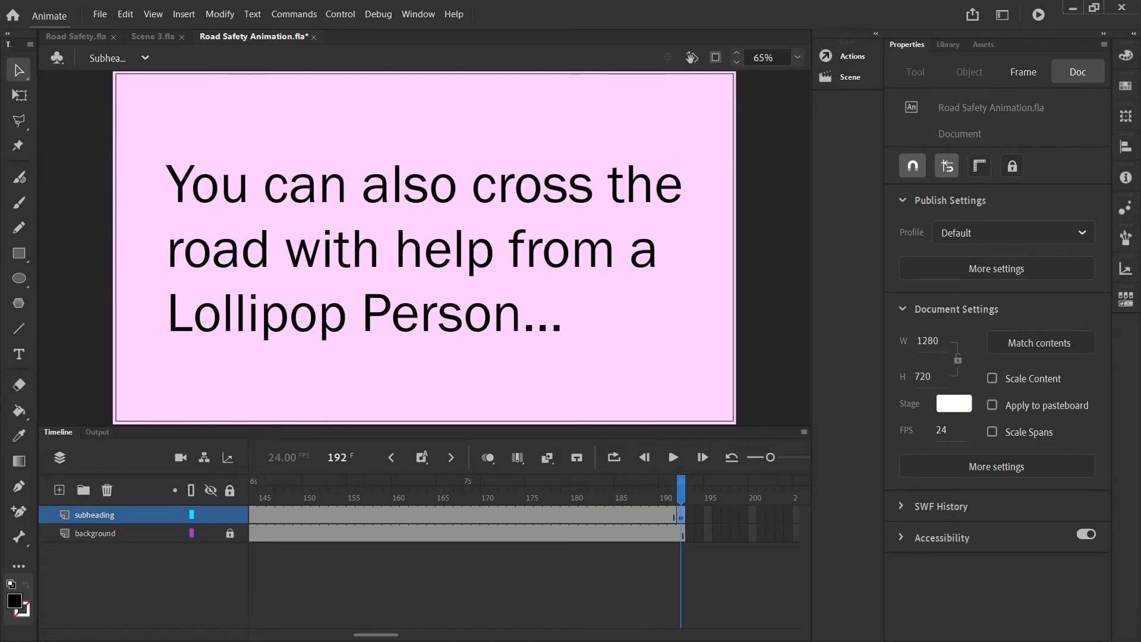
- Set the fill colour of the word "You" in the subheading text to red
click(321, 137)
click(216, 184)
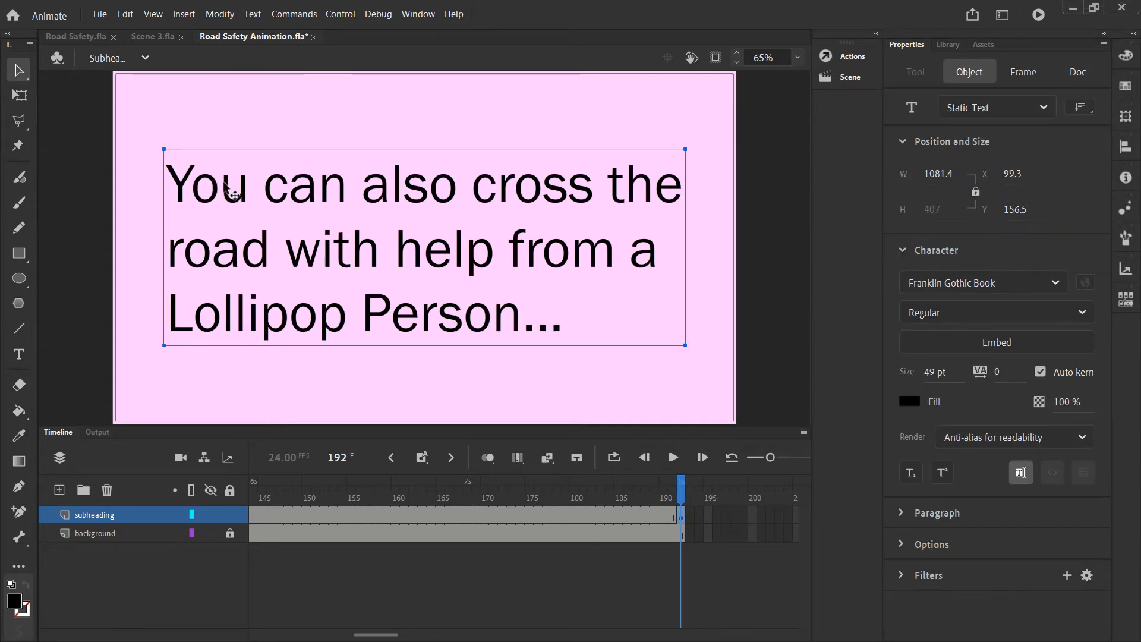
double_click(227, 190)
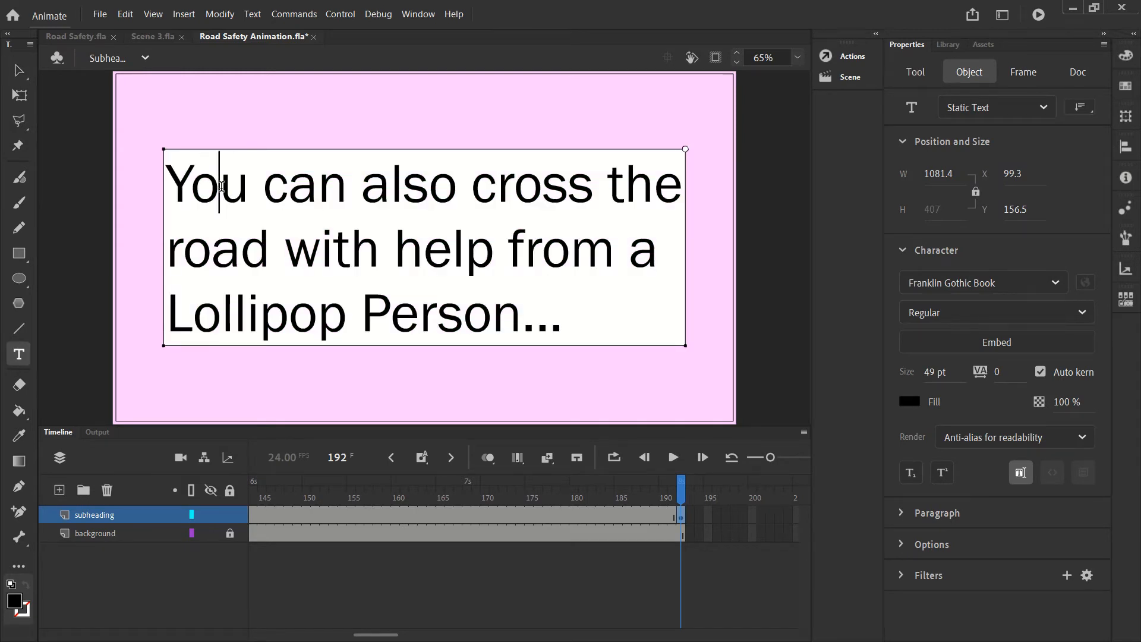
double_click(222, 186)
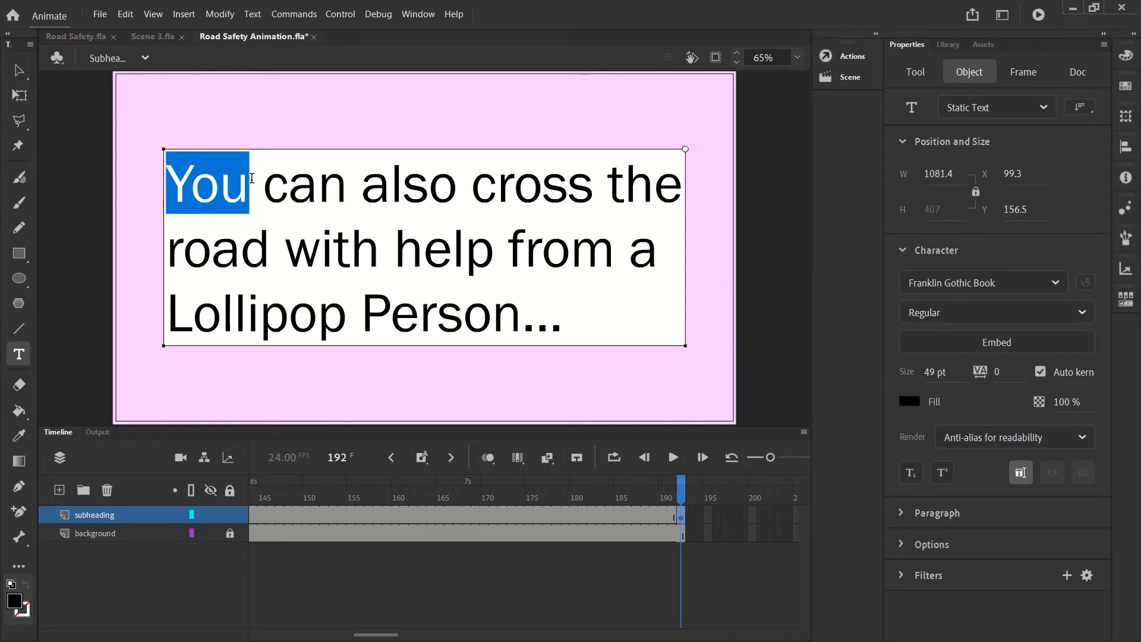
double_click(233, 182)
click(908, 400)
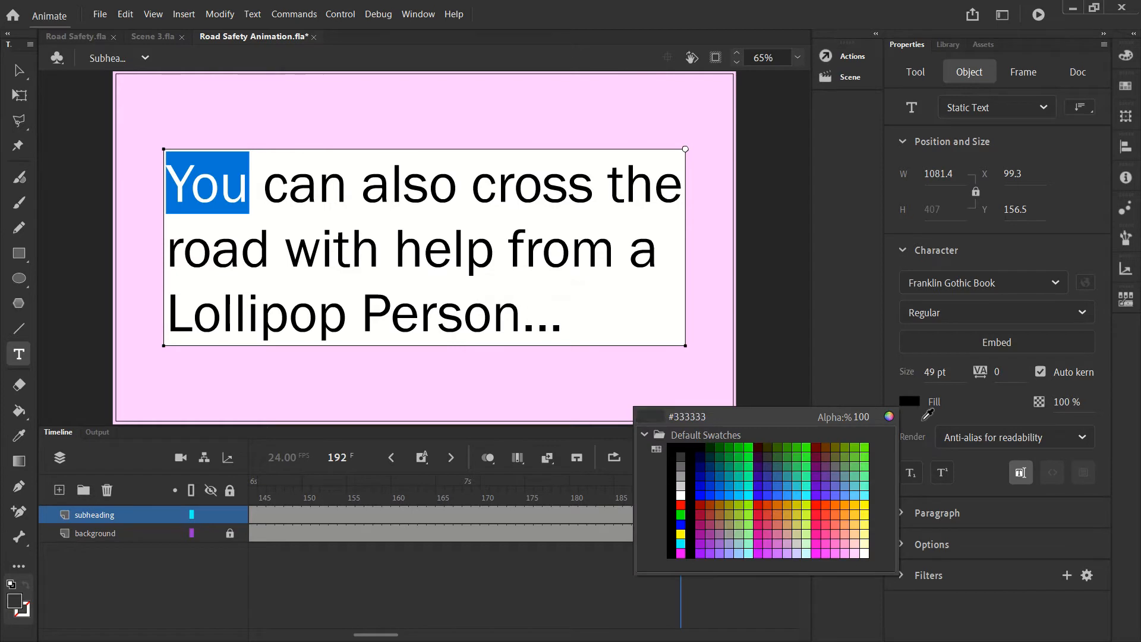
click(672, 505)
- Set the fill colour of the word "also" on the first text line to red
click(219, 180)
double_click(279, 181)
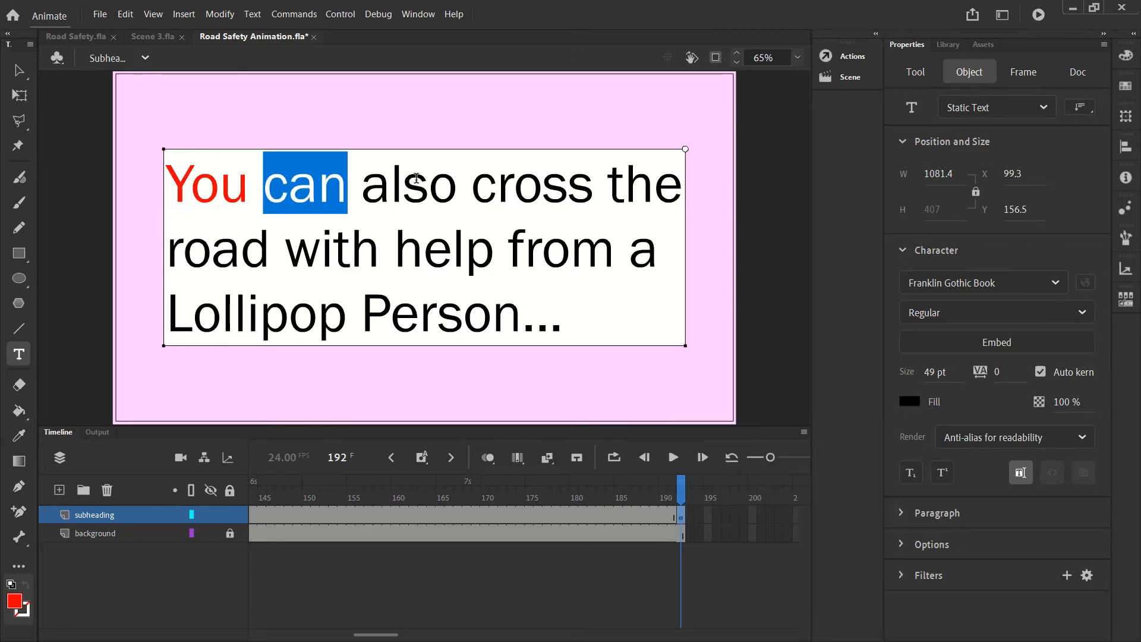
click(417, 177)
double_click(416, 174)
click(717, 173)
click(654, 179)
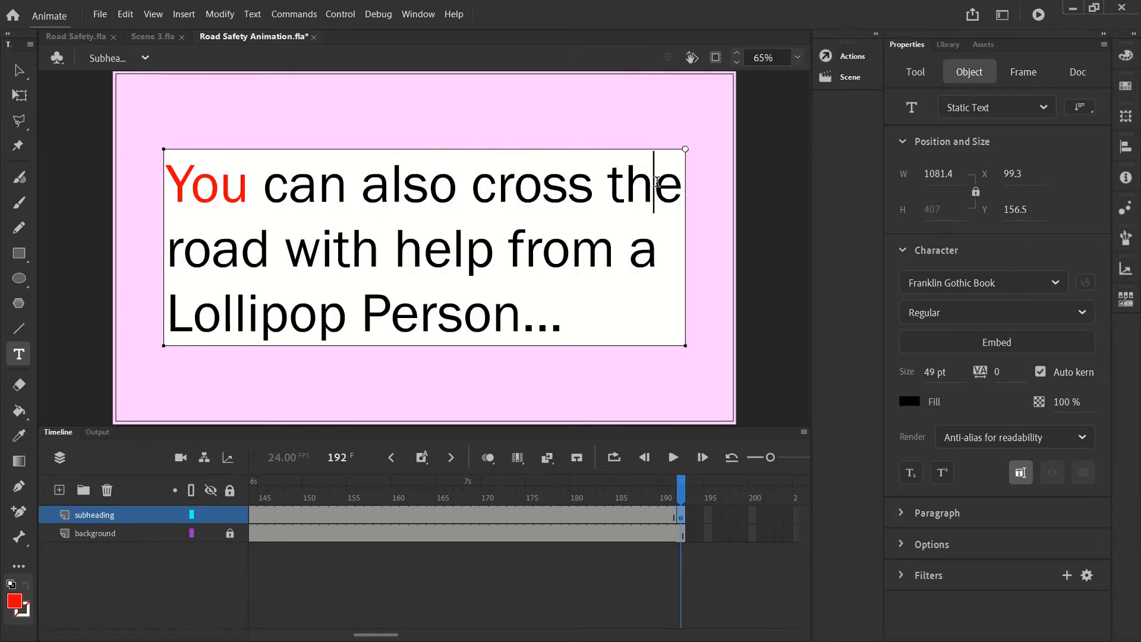
double_click(416, 174)
click(689, 186)
click(625, 184)
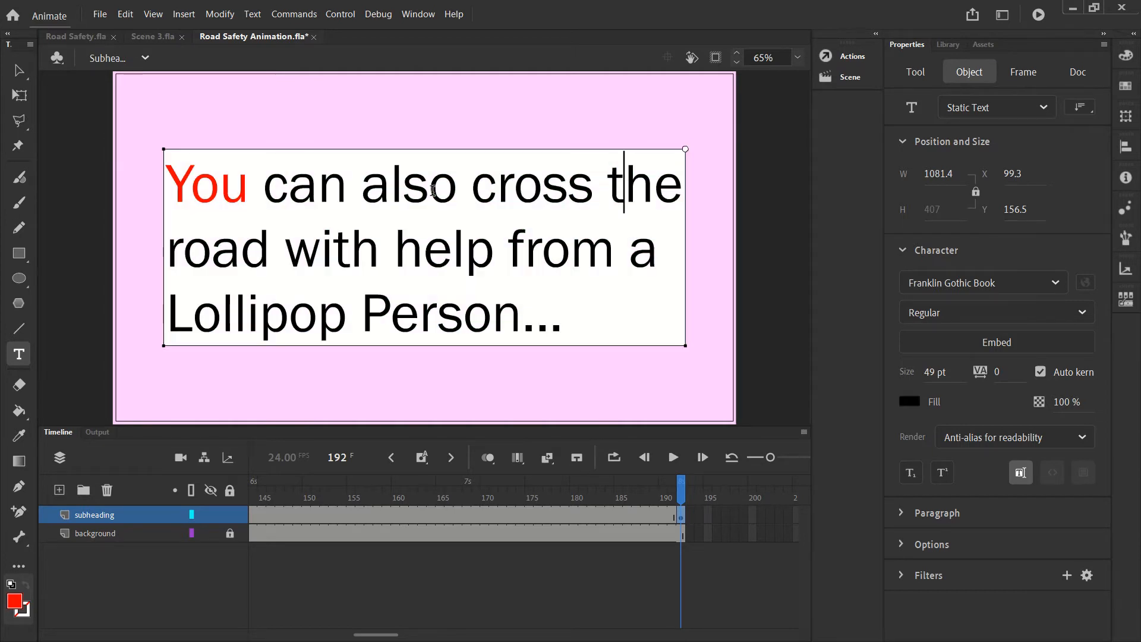
double_click(421, 190)
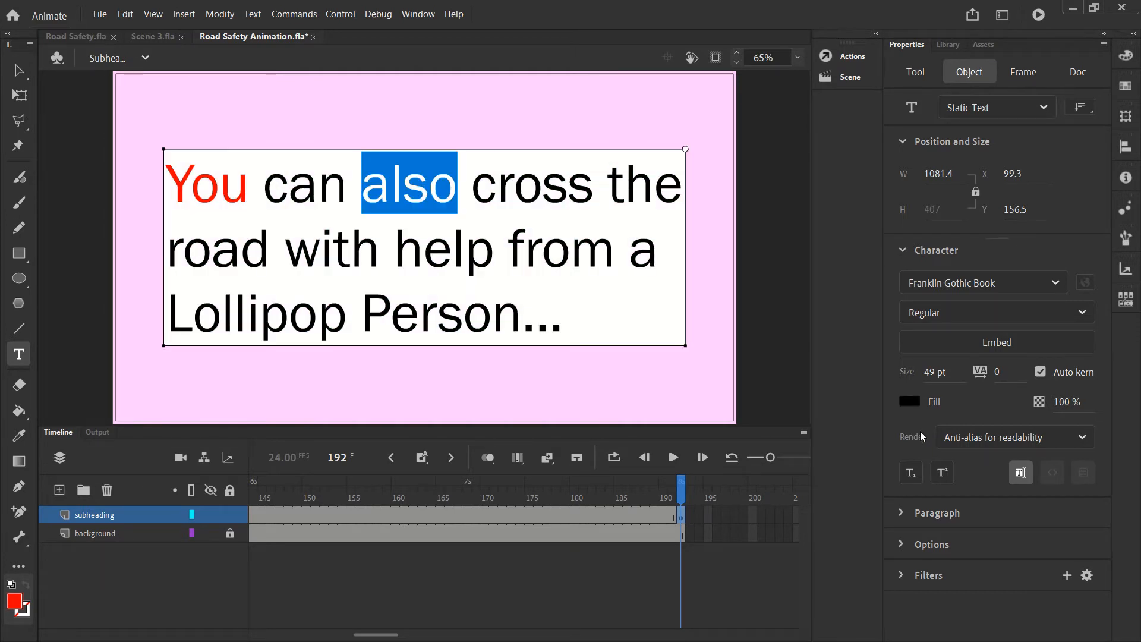
click(918, 400)
click(681, 503)
- Set the fill colour of the words "the" and "with" in the subheading text to red
click(624, 182)
double_click(624, 182)
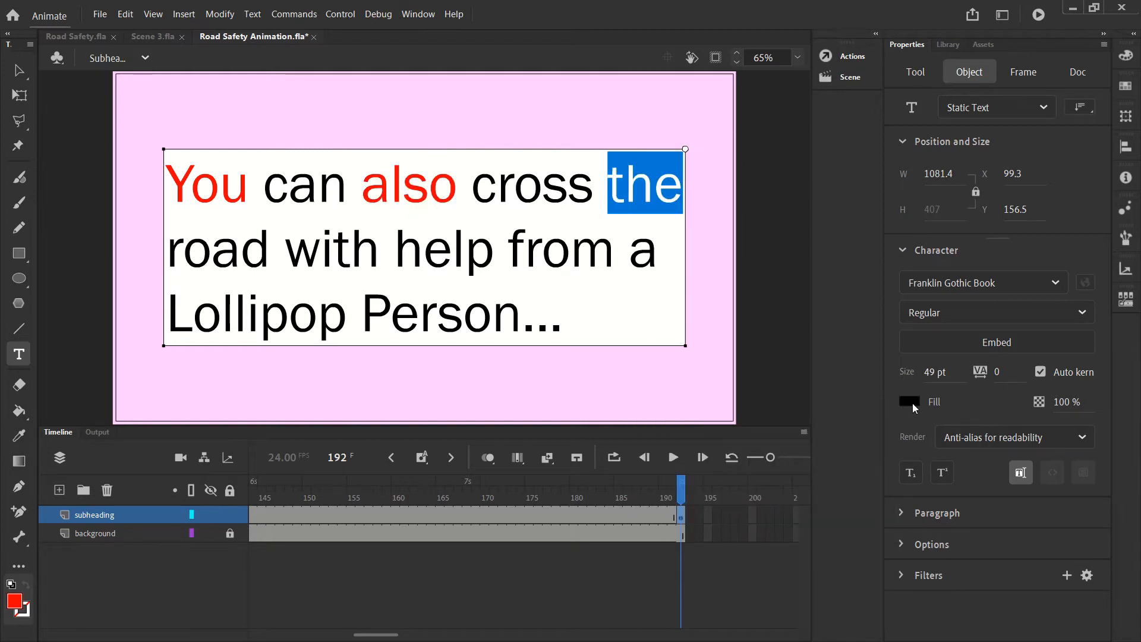
click(911, 402)
click(680, 503)
double_click(332, 247)
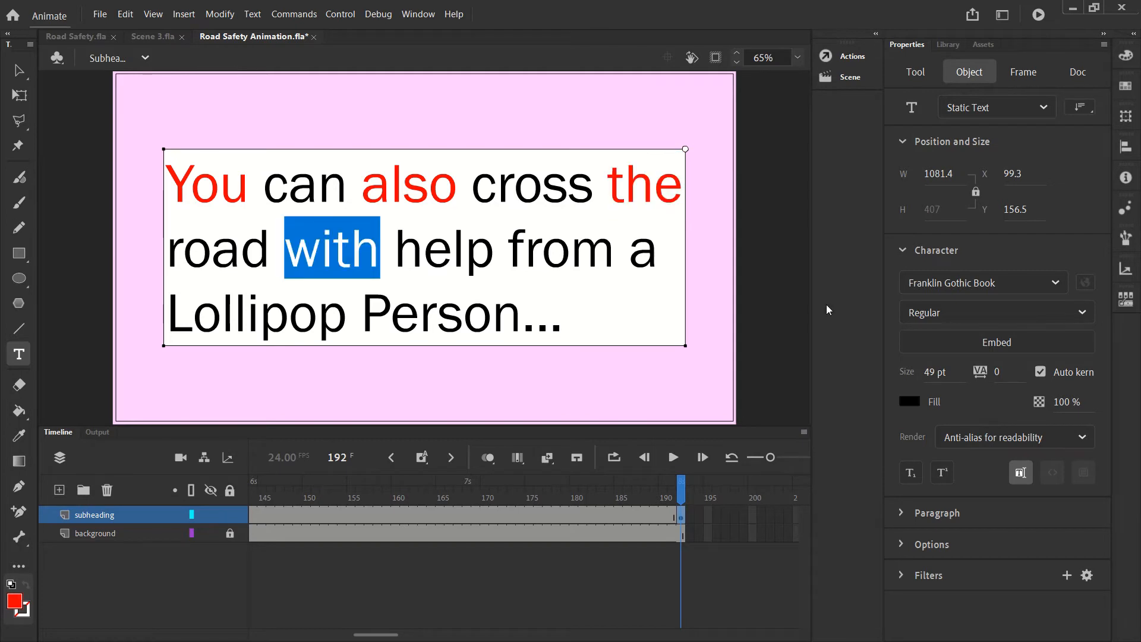
click(909, 401)
click(681, 504)
- Set the fill colour of the words "from" and "Lollipop" in the subheading text to red
double_click(582, 241)
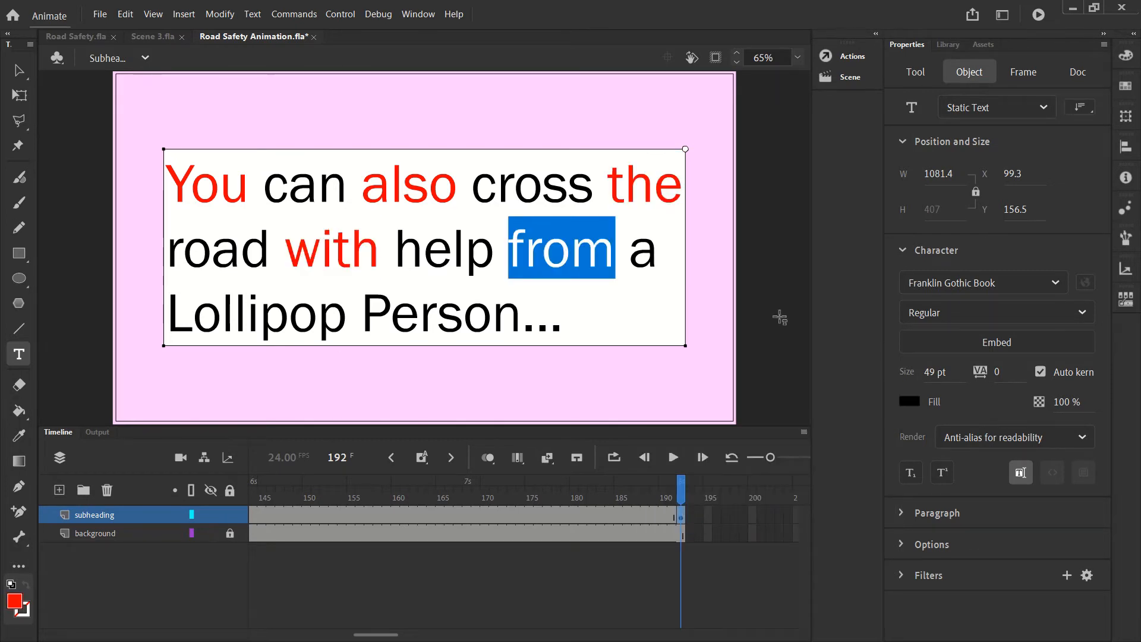
click(909, 403)
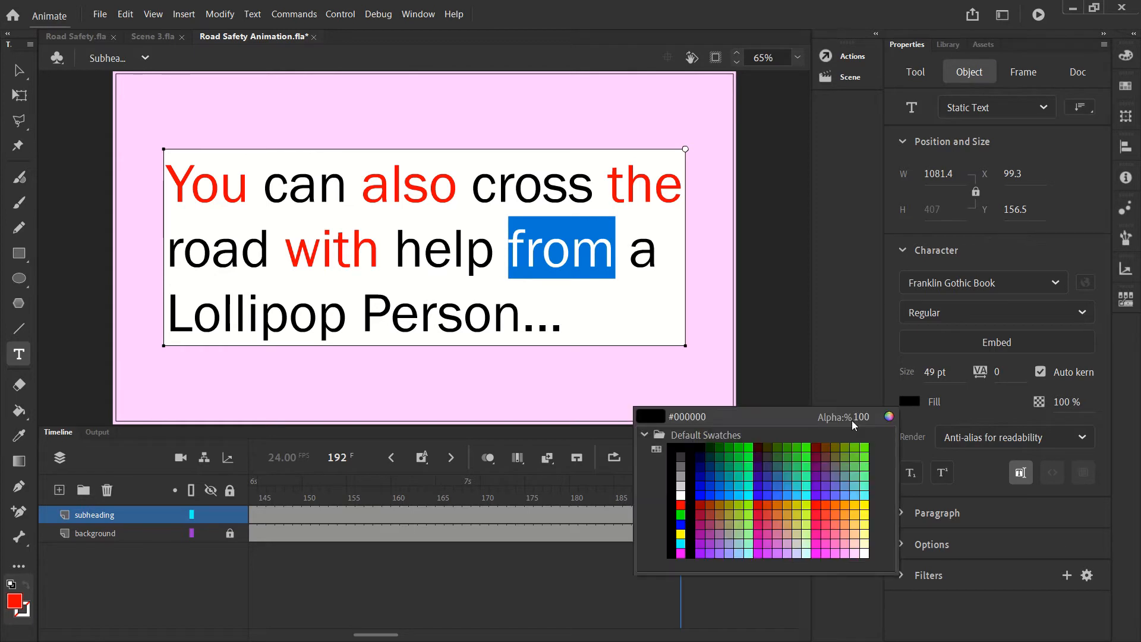
click(680, 505)
double_click(270, 306)
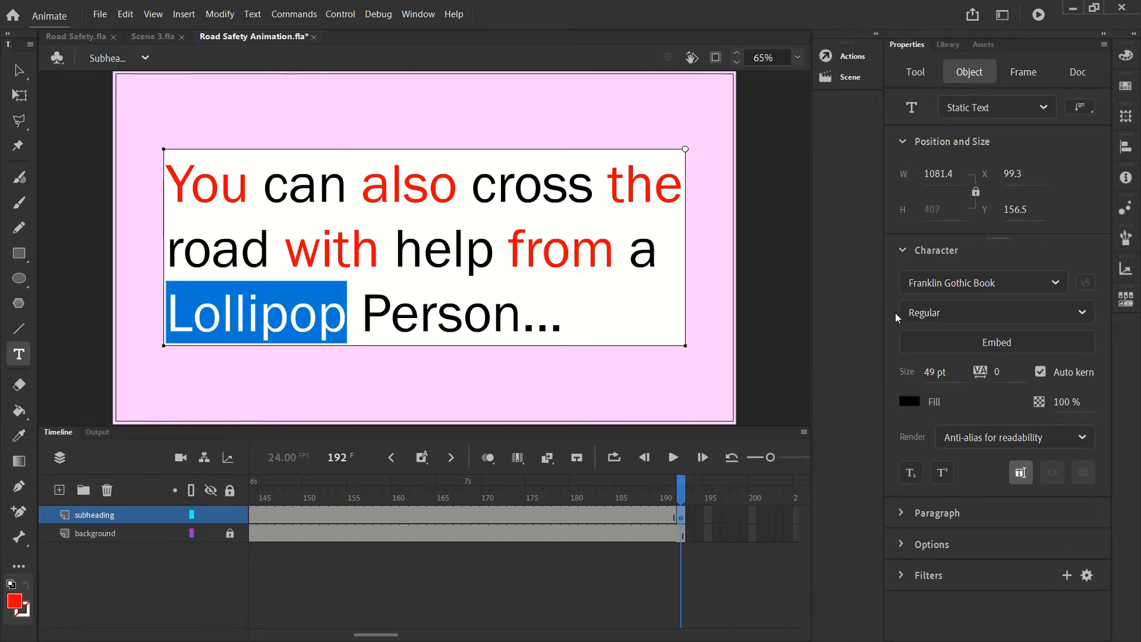
click(909, 401)
click(683, 502)
- Set the fill colour of the ellipsis after "Person" to red, and deselect the text block
double_click(540, 319)
drag(564, 315, 525, 322)
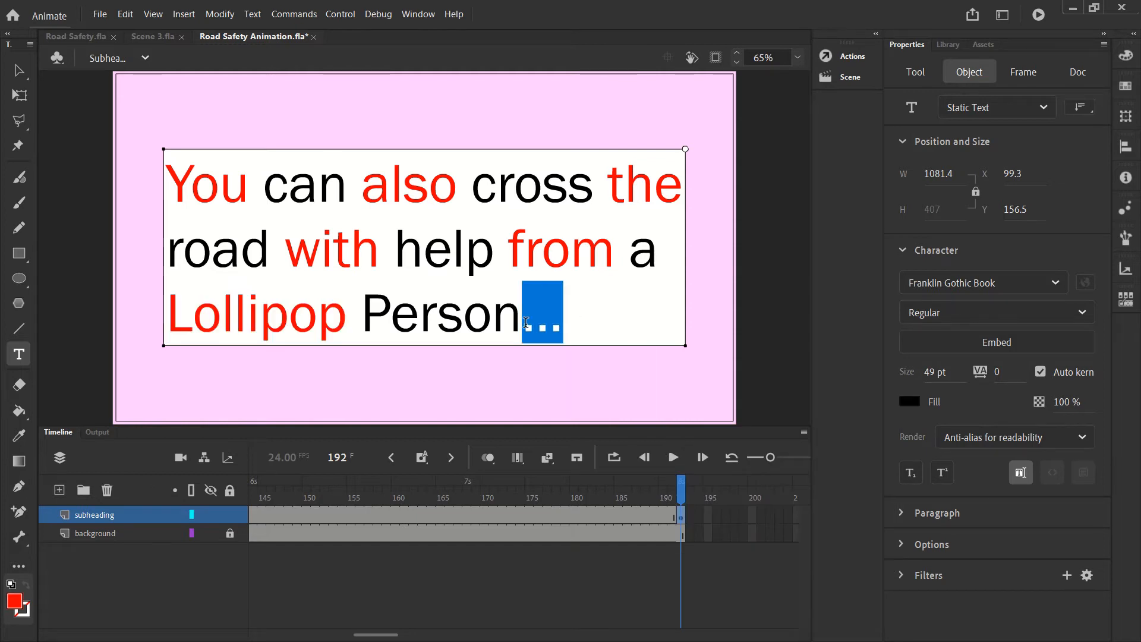
click(912, 401)
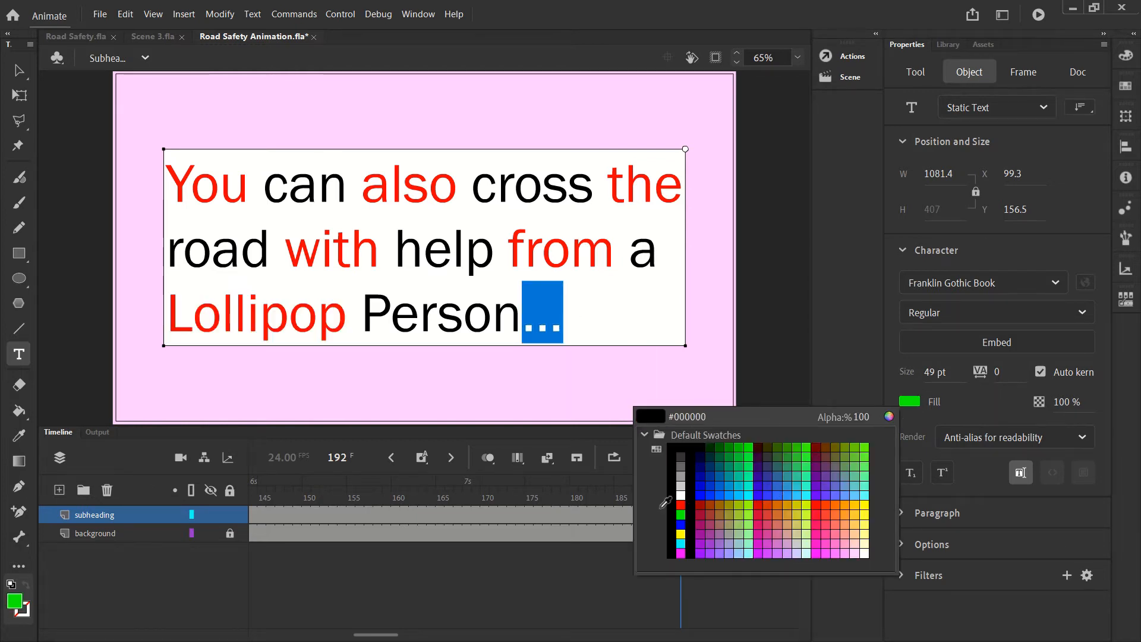
click(684, 502)
click(18, 70)
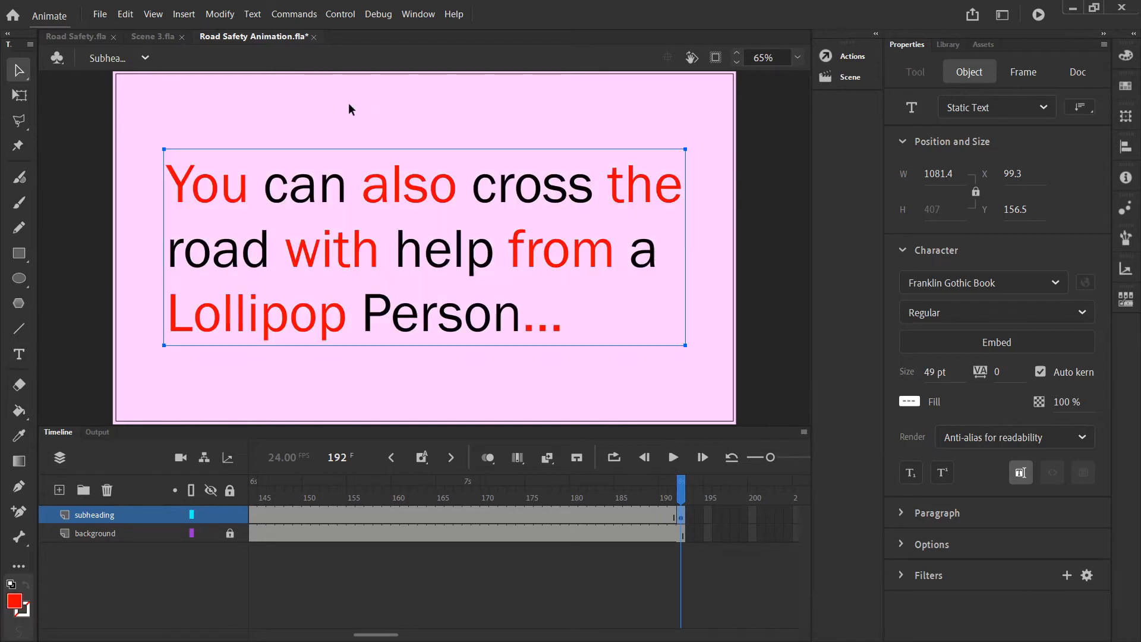
click(753, 134)
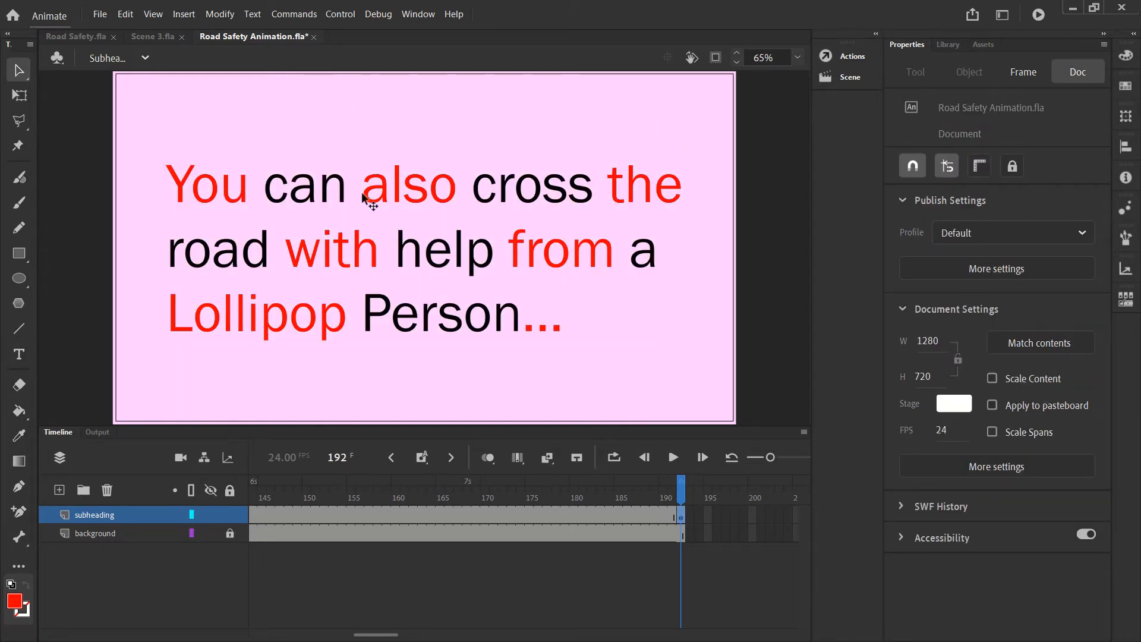
- Break the subheading text apart twice, first into separate letters and again into editable shapes
click(385, 182)
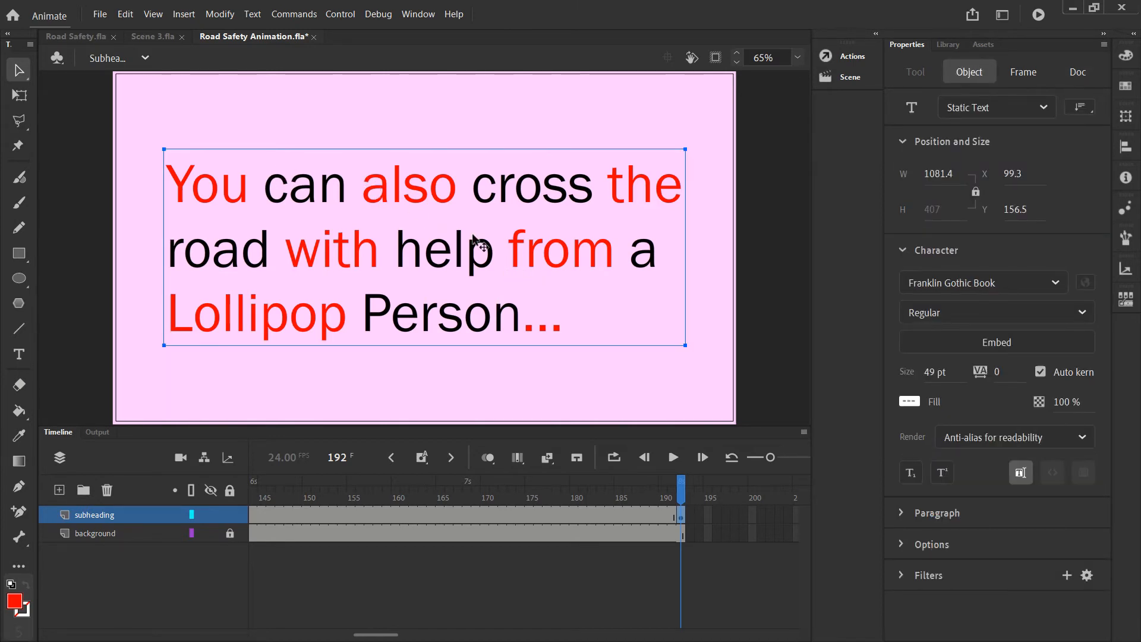
right_click(384, 187)
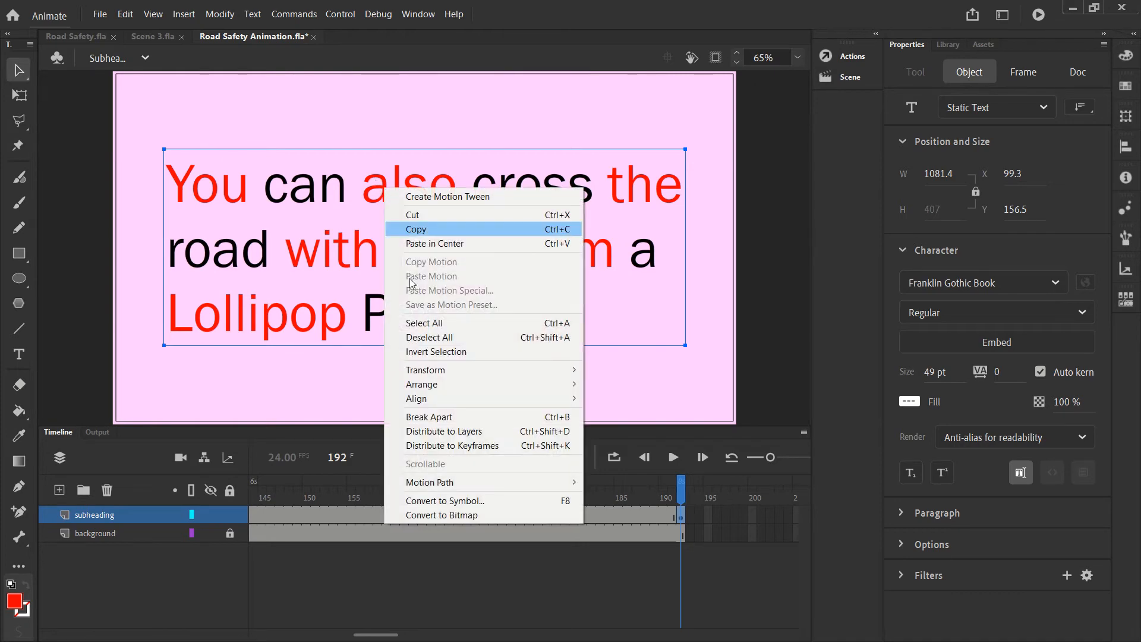
click(428, 417)
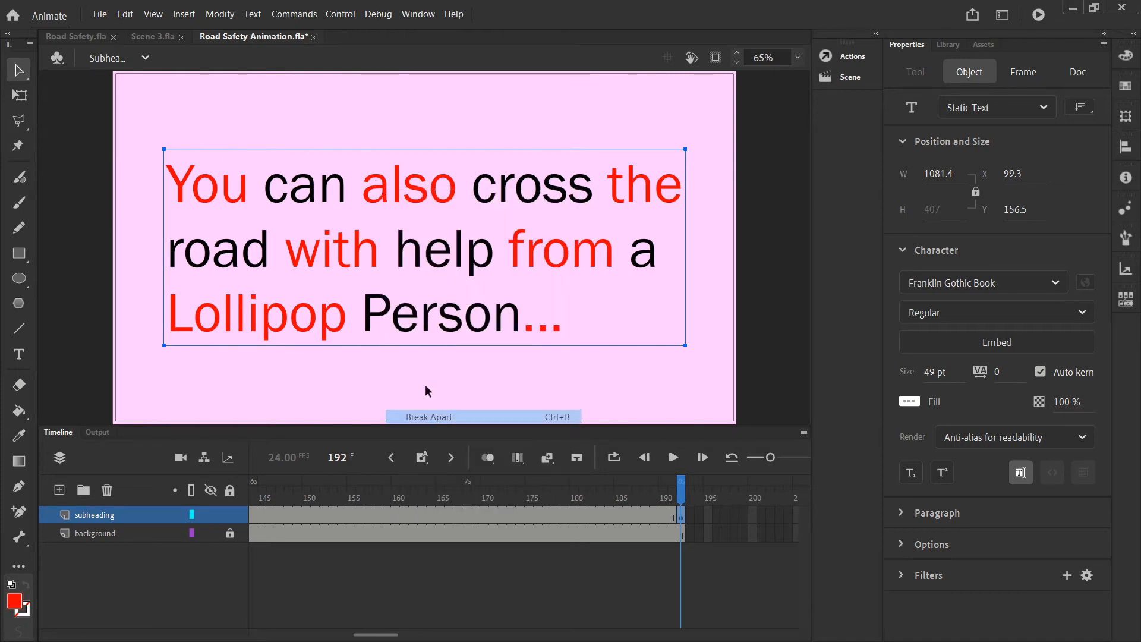
right_click(385, 193)
click(429, 422)
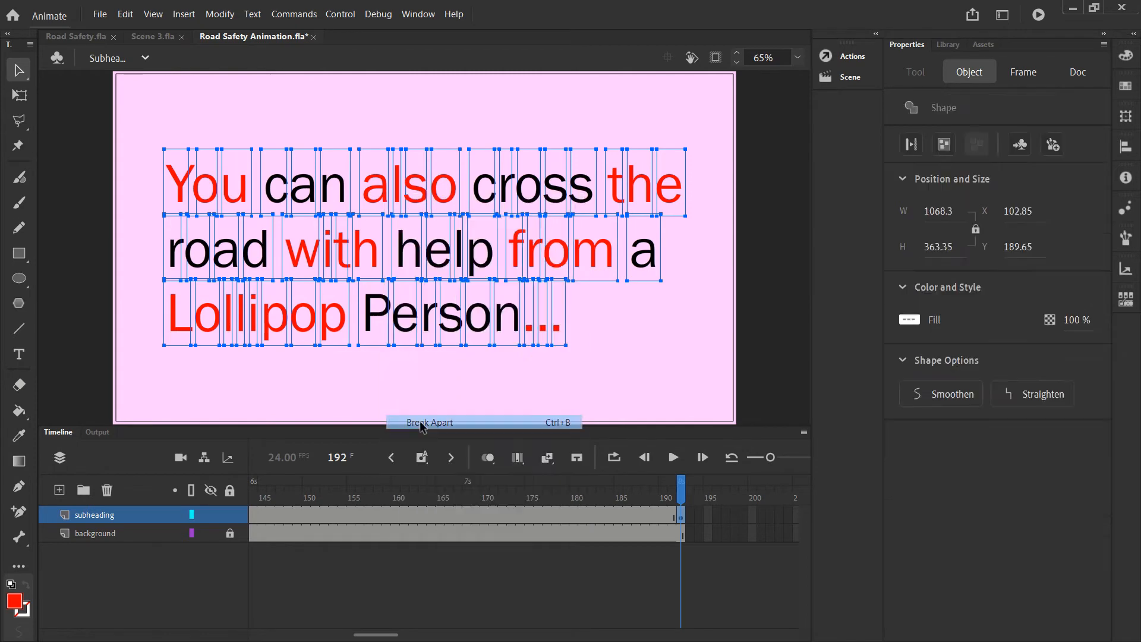
click(458, 385)
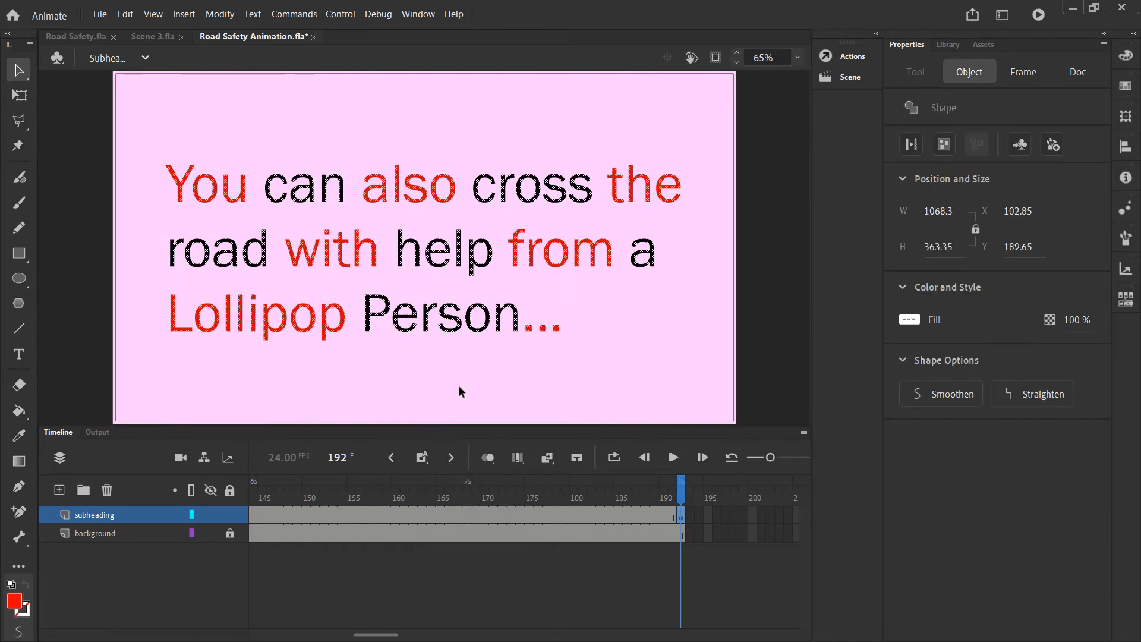
- Try moving the letter "c" of "can" above the first text line, and undo the move
click(270, 193)
drag(270, 193, 331, 117)
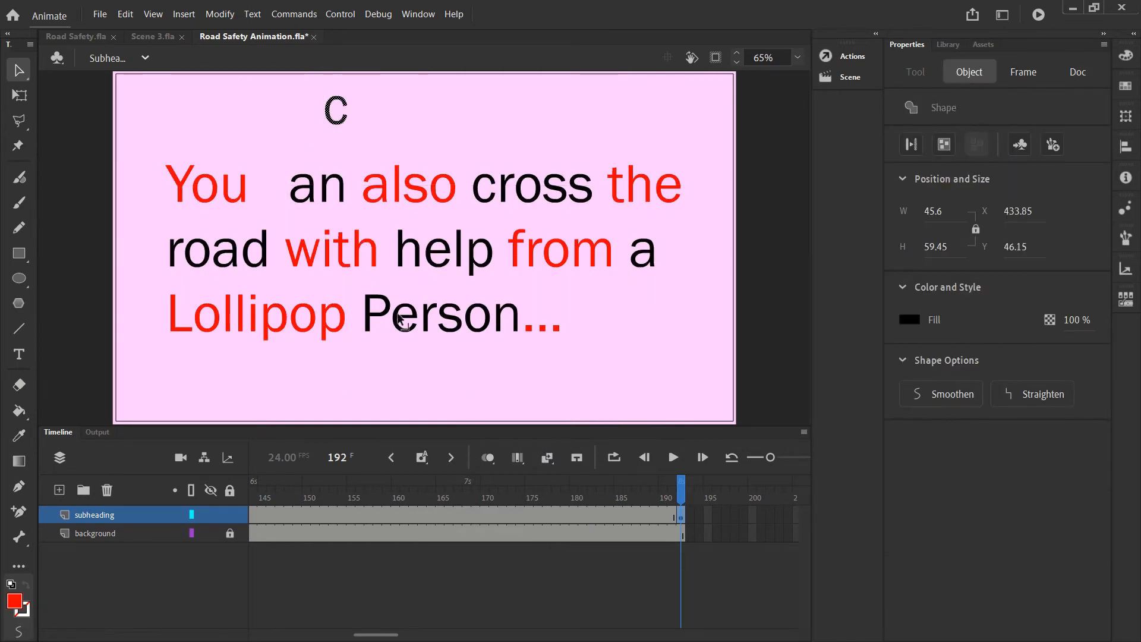
key(ctrl+z)
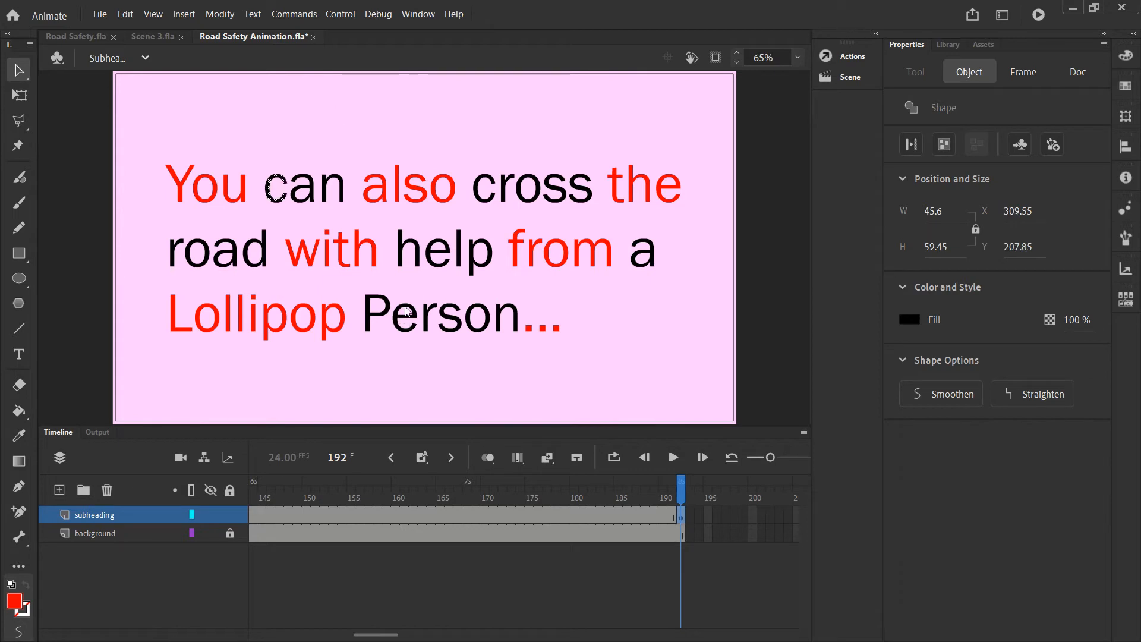
- Insert a keyframe at frame 264 on the subheading layer and extend the background layer to the same frame
click(364, 125)
scroll(619, 525, right, 5)
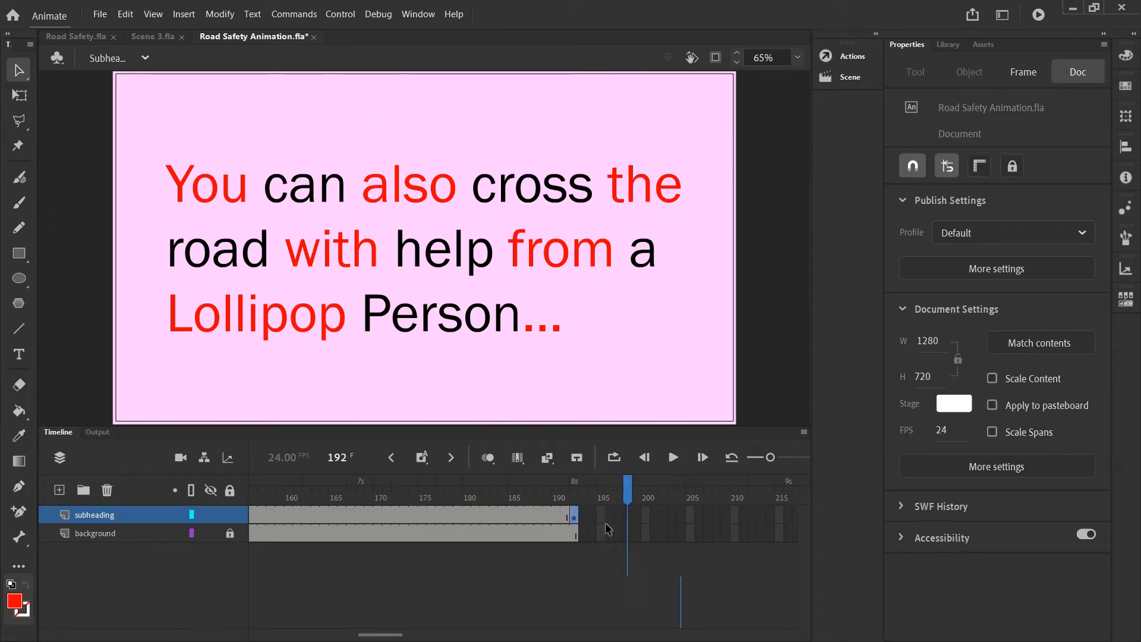
scroll(515, 512, right, 2)
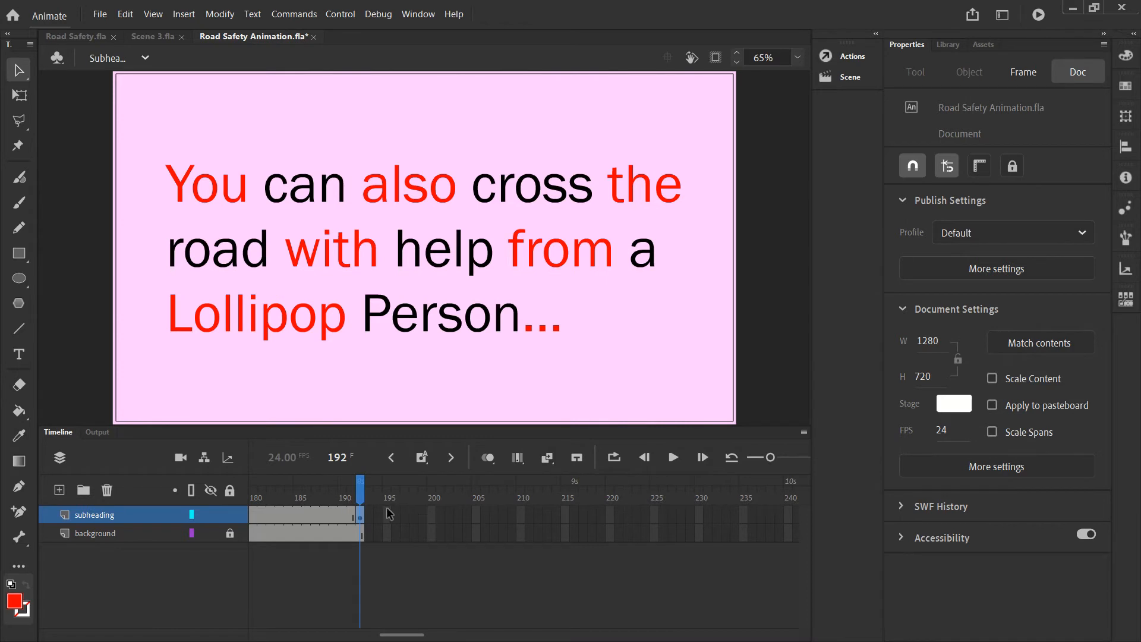
key(F6)
scroll(372, 511, right, 7)
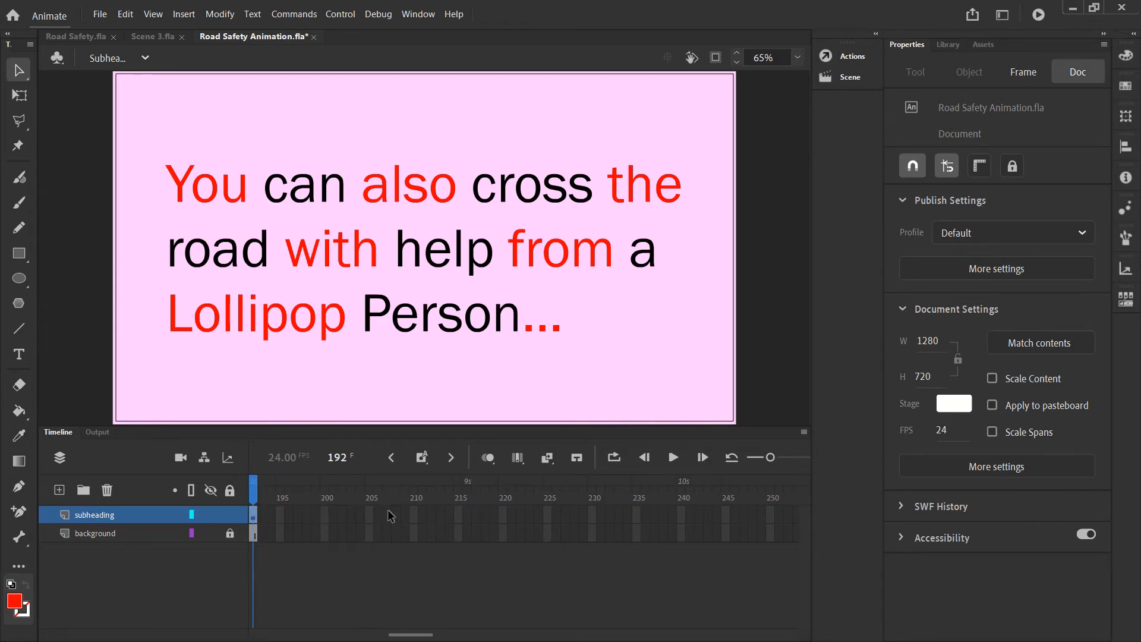
click(681, 515)
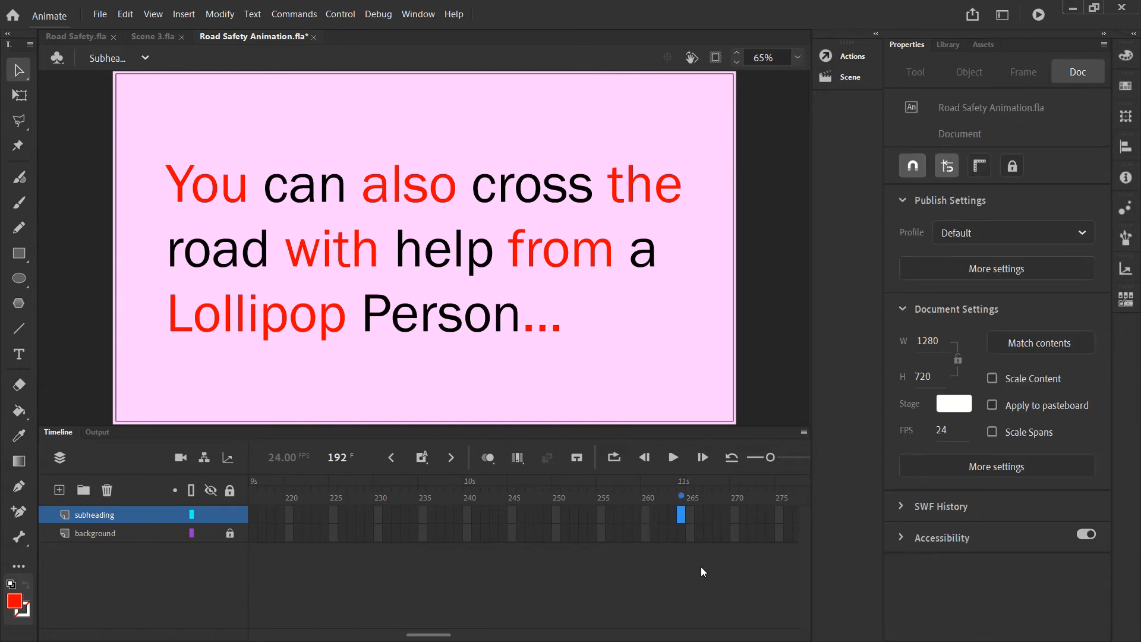
key(F6)
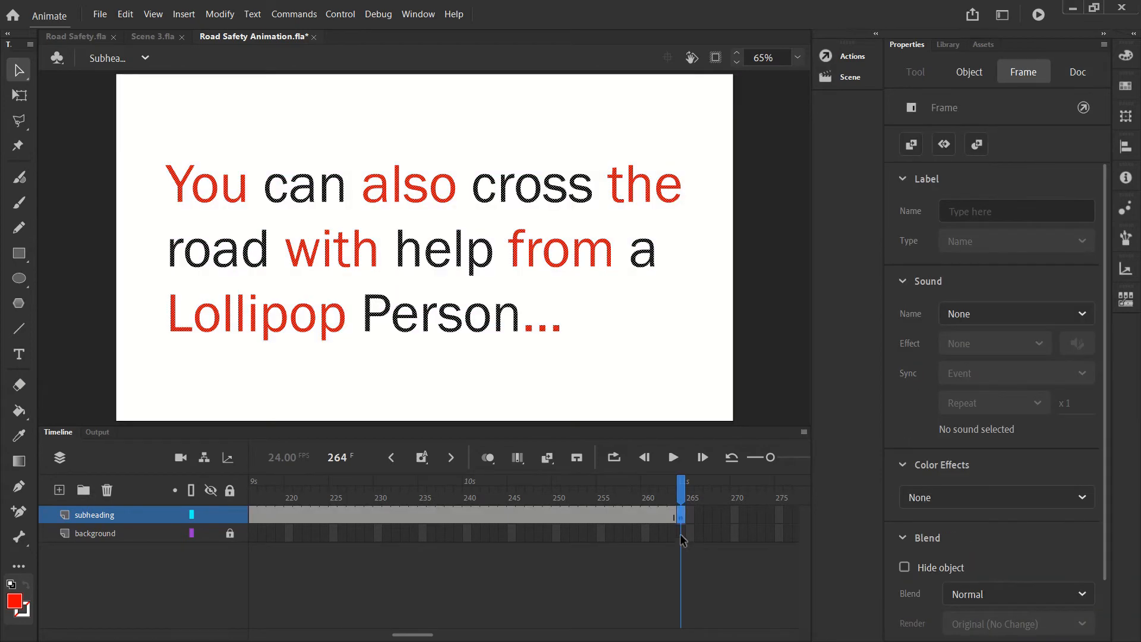
click(681, 533)
key(F5)
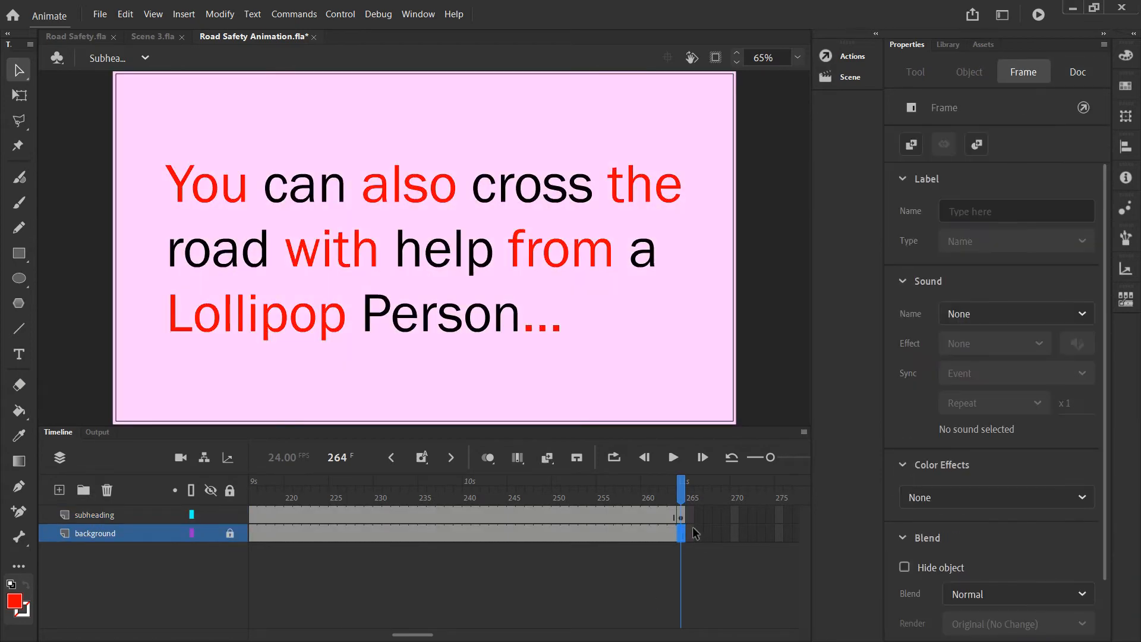
- Create a shape tween on the subheading layer between the keyframes at frames 72 and 192
scroll(673, 533, left, 2)
scroll(678, 525, left, 14)
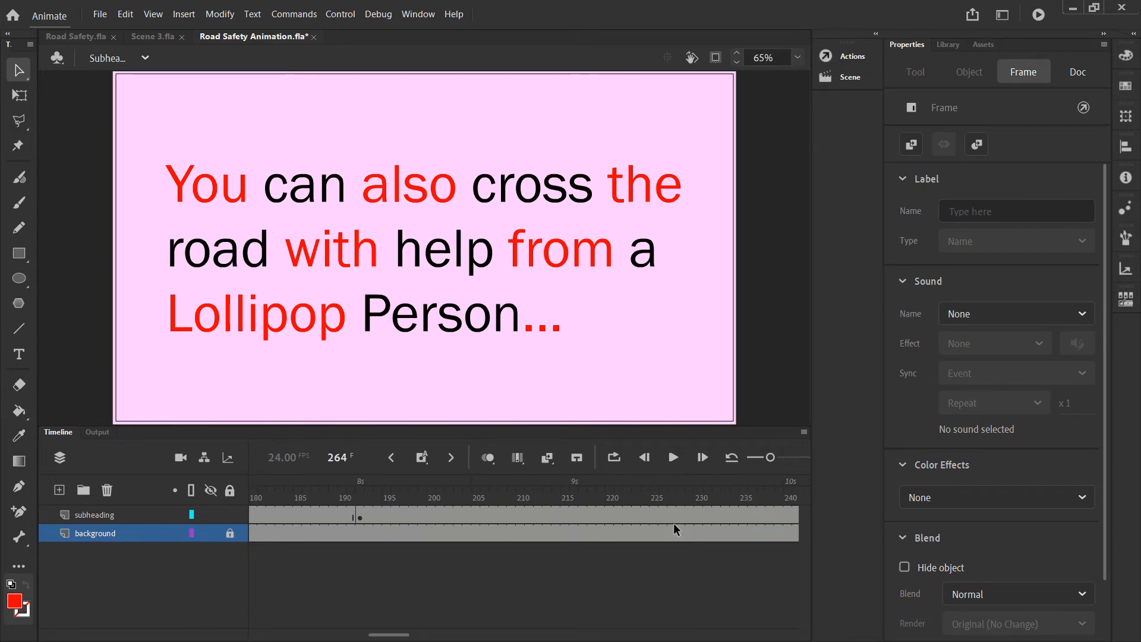
scroll(669, 524, left, 12)
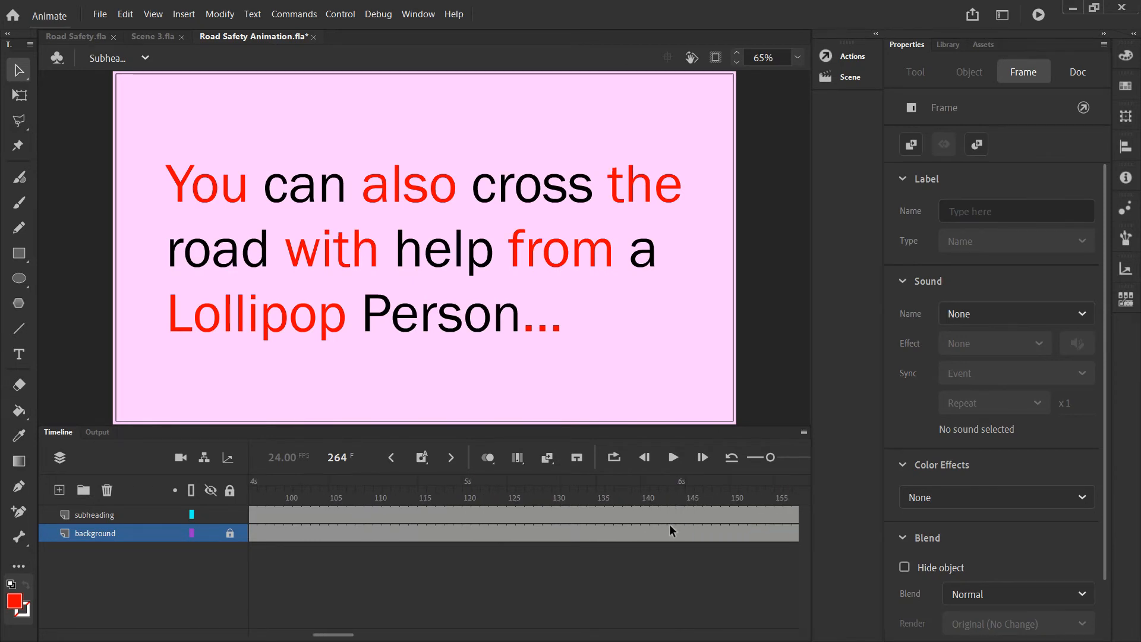
scroll(663, 528, left, 10)
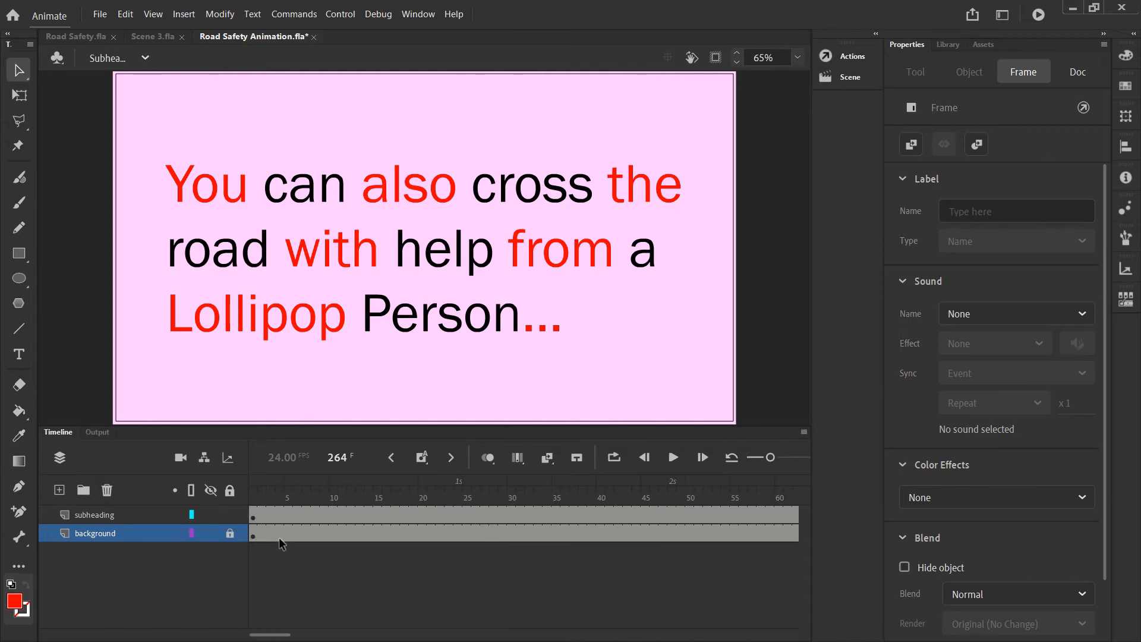
click(256, 514)
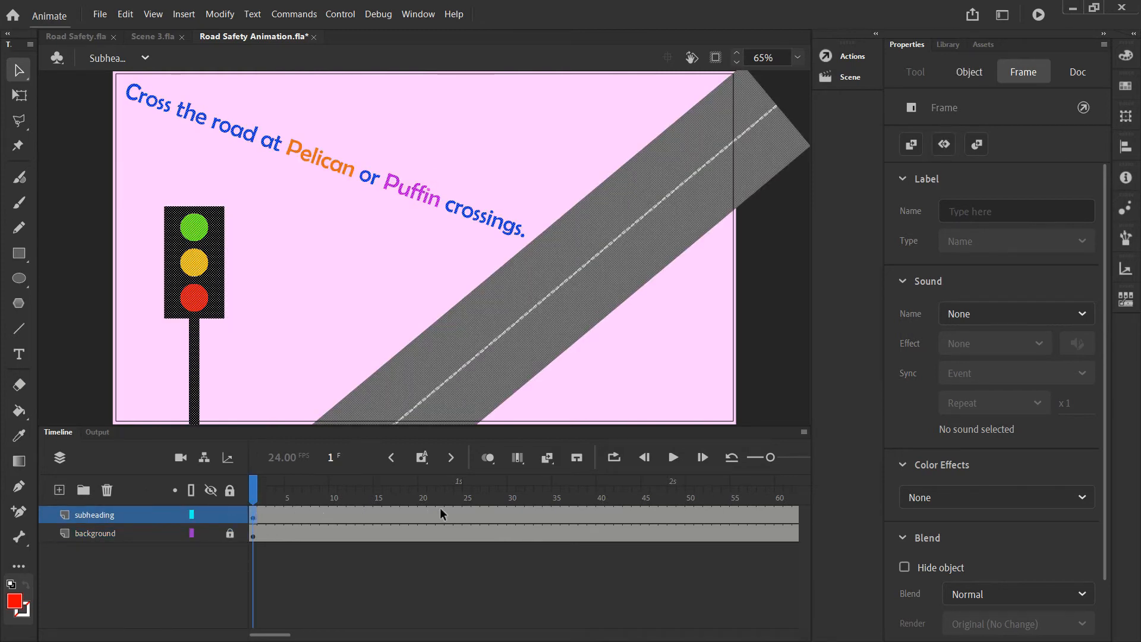
scroll(451, 513, right, 5)
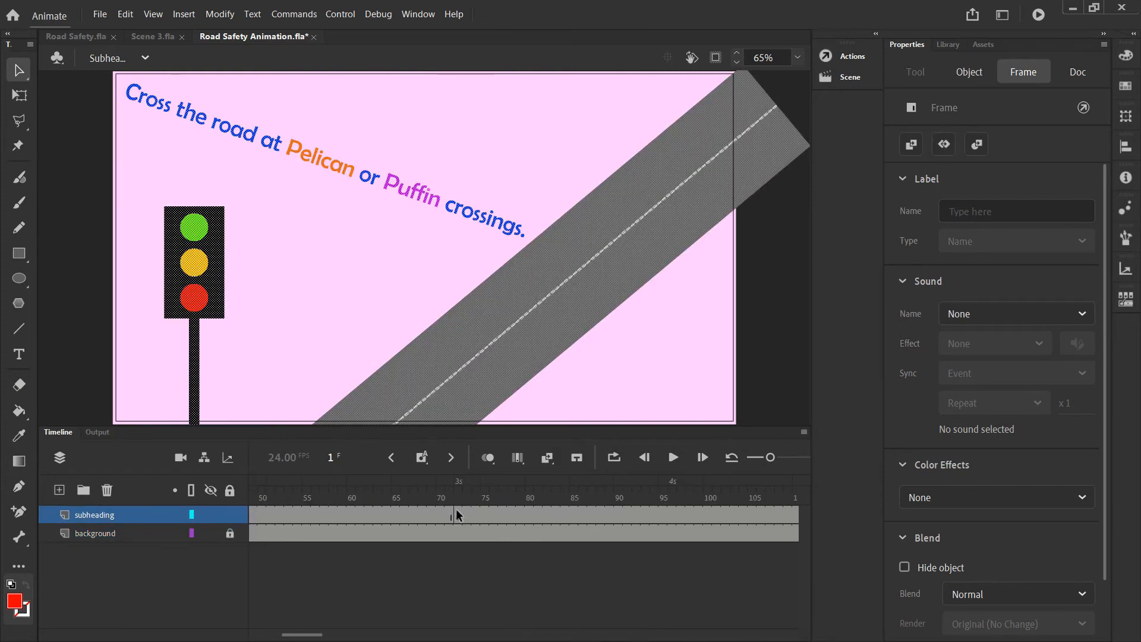
click(457, 513)
click(510, 513)
right_click(510, 513)
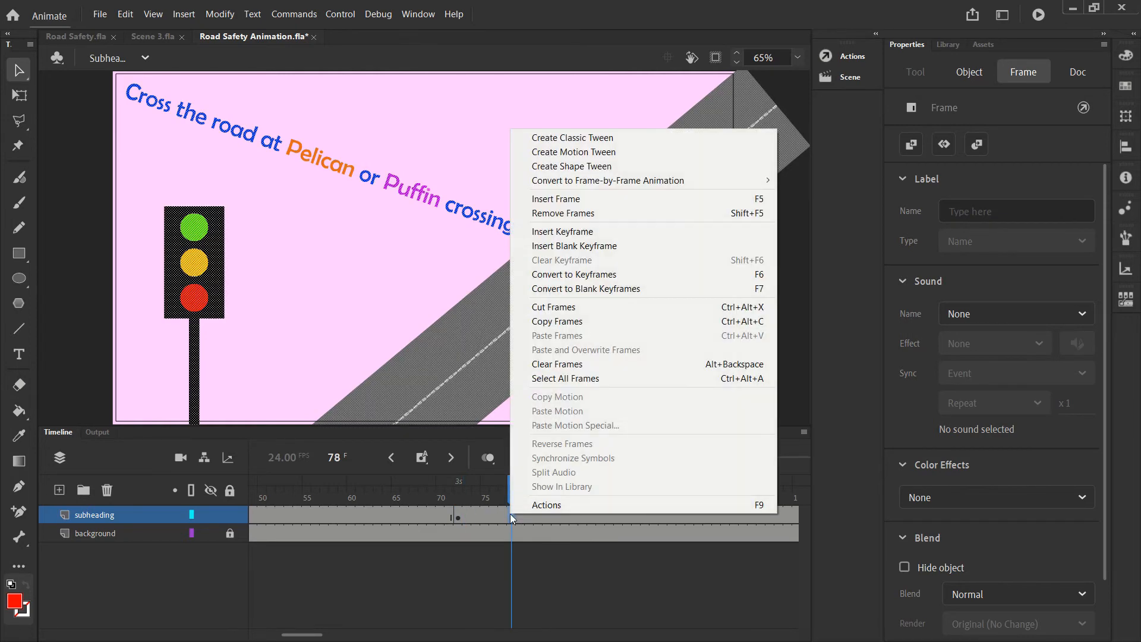
click(572, 166)
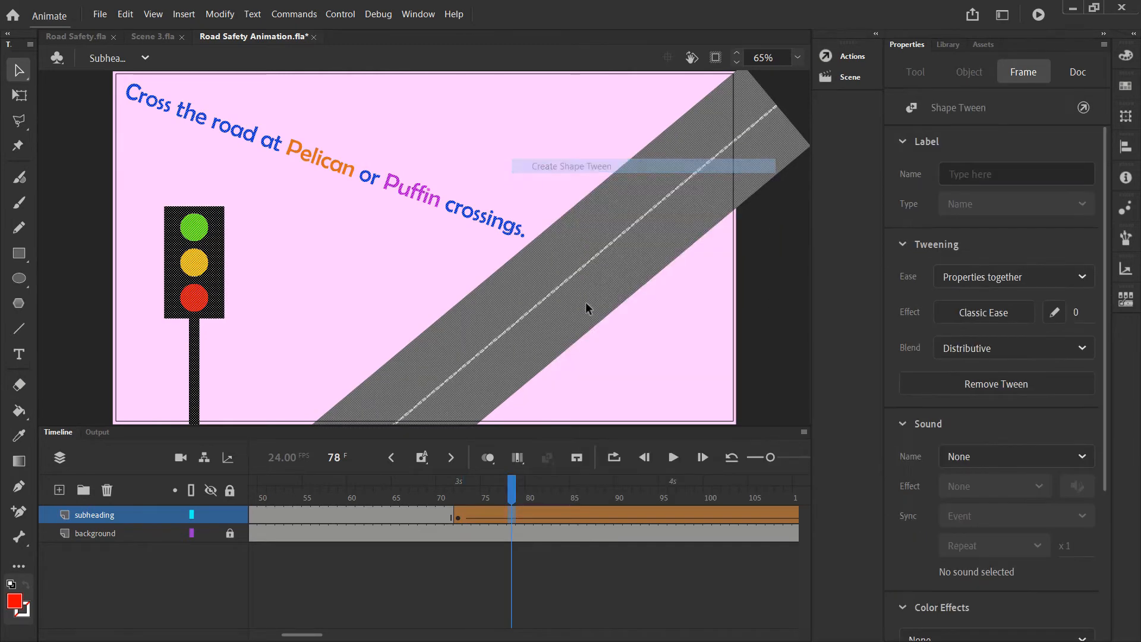
- Check the shape tween at frames 84 and 96, play the scene from frame 1, and stop playback after the morph
click(565, 512)
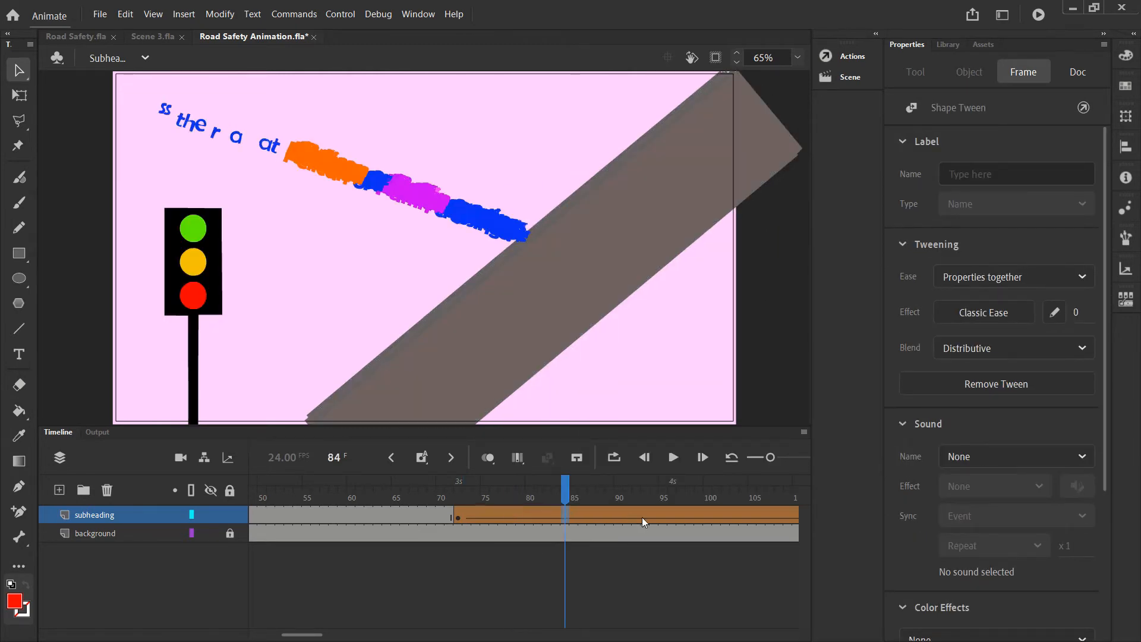
click(672, 516)
scroll(306, 521, left, 5)
scroll(305, 519, left, 3)
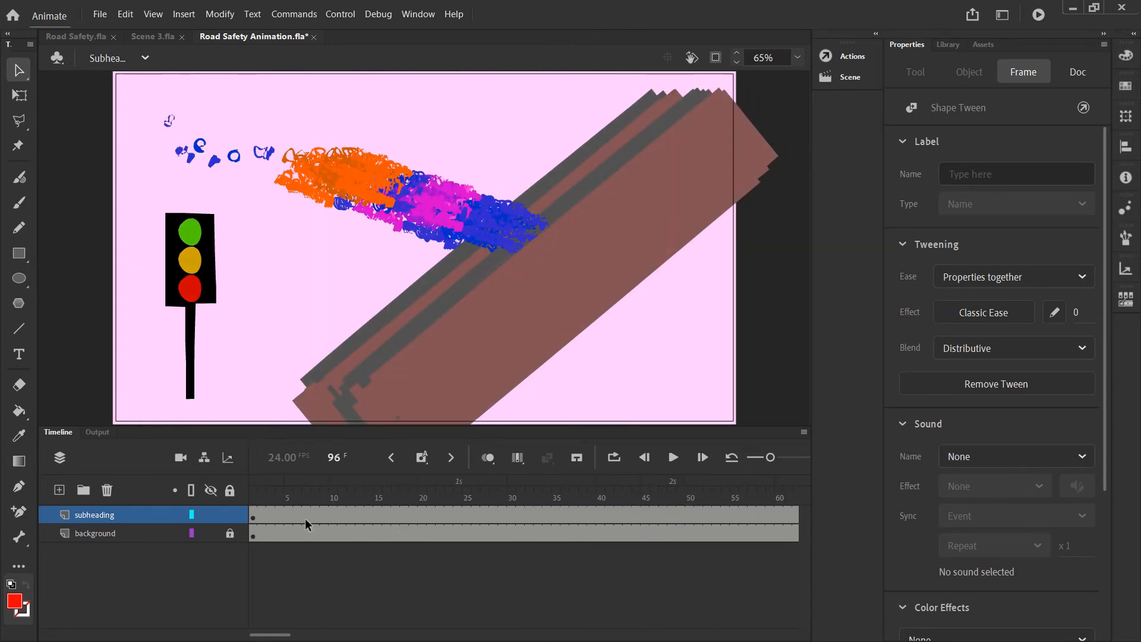
click(255, 511)
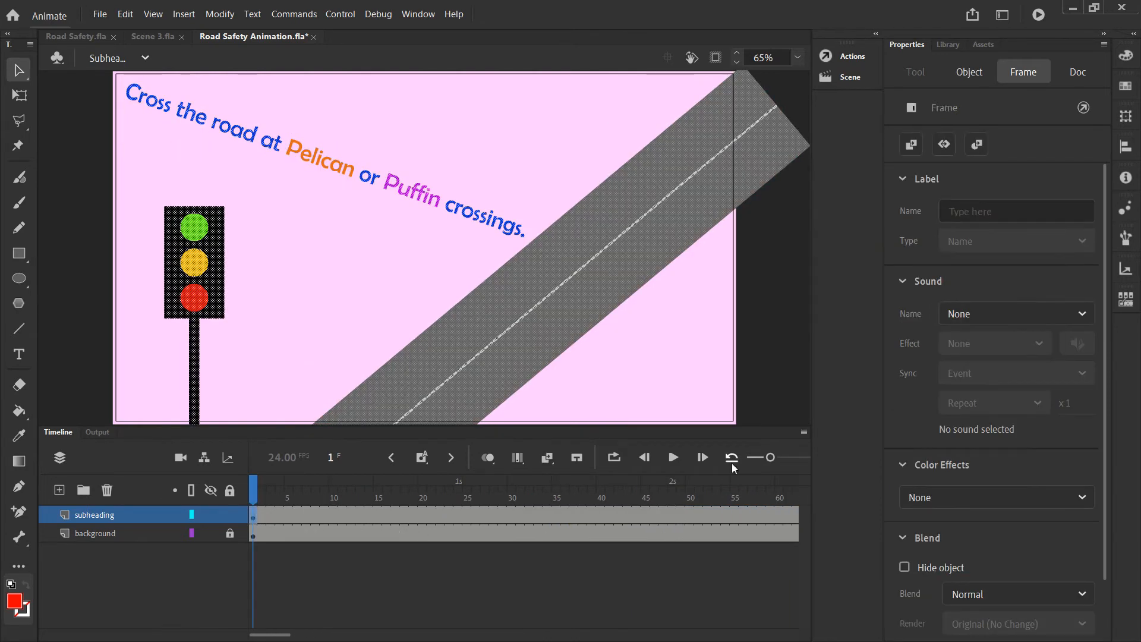
click(673, 456)
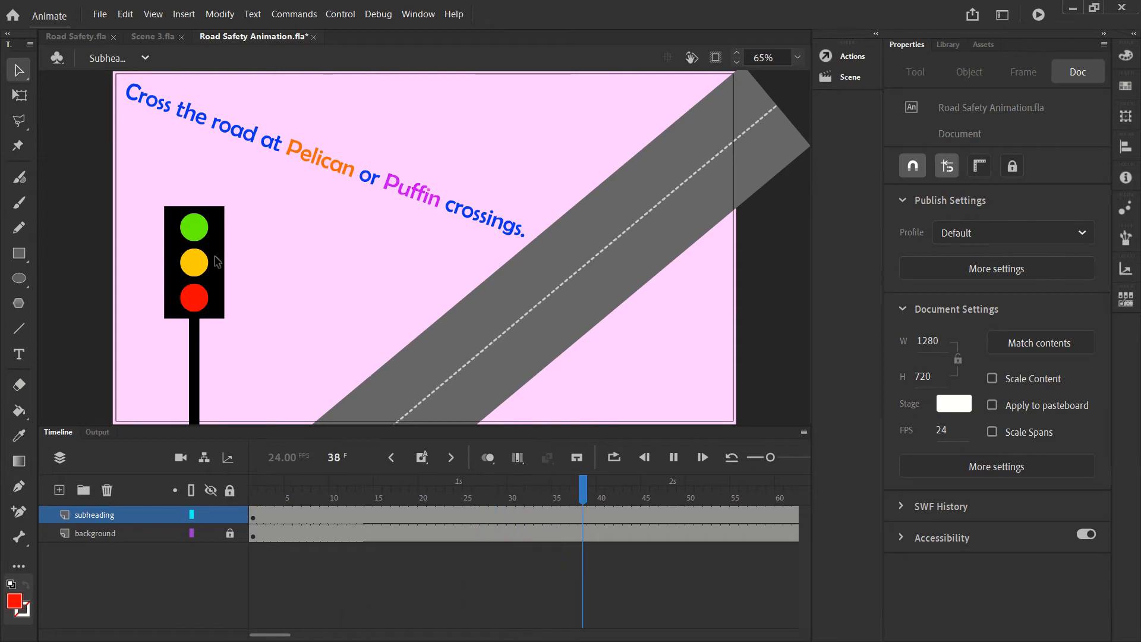
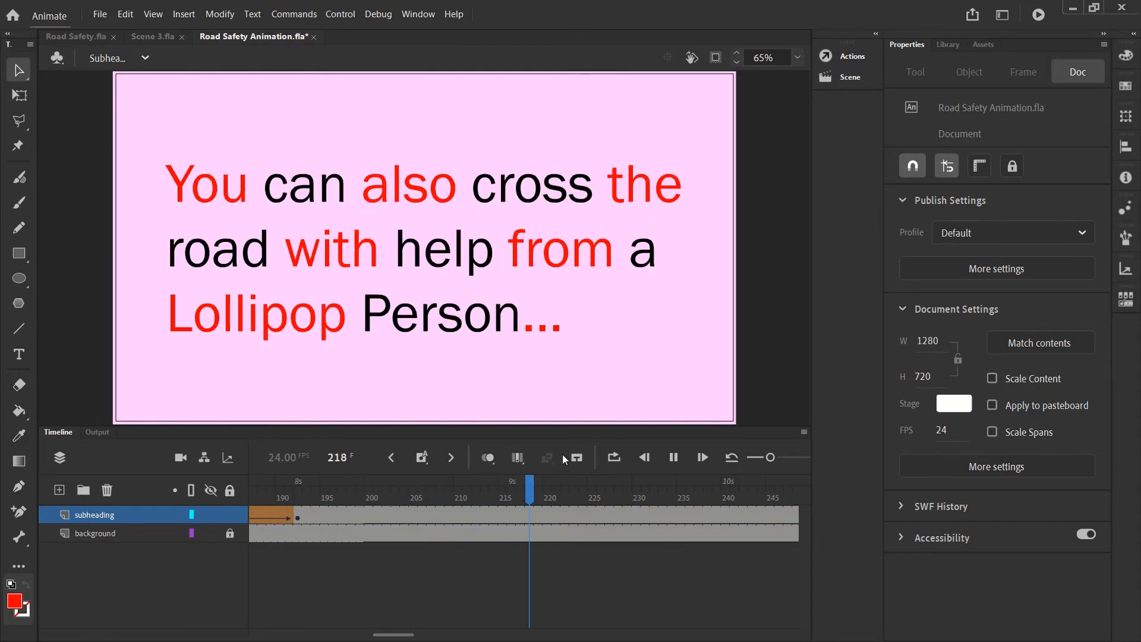
click(673, 457)
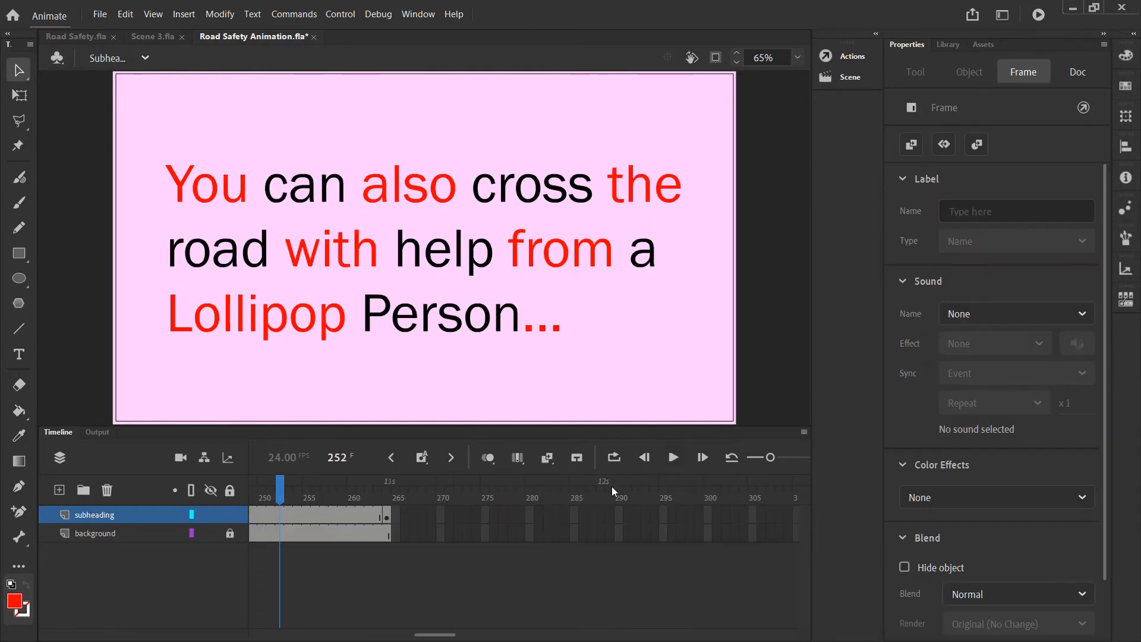
key(period)
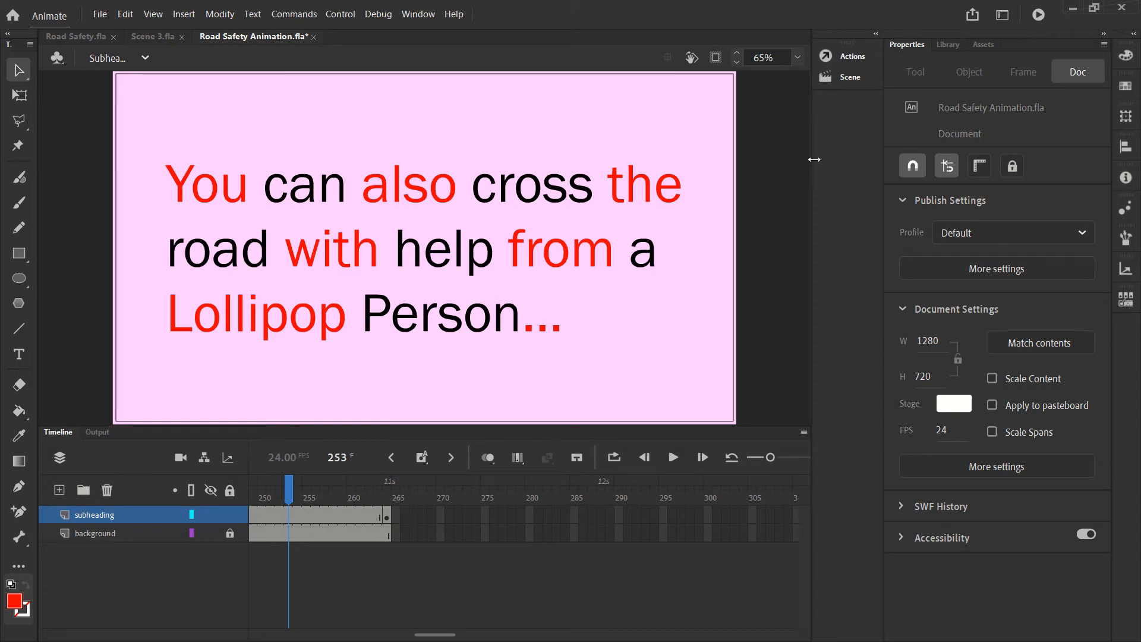
- Move the Subheading scene above Title in the scene order
click(852, 77)
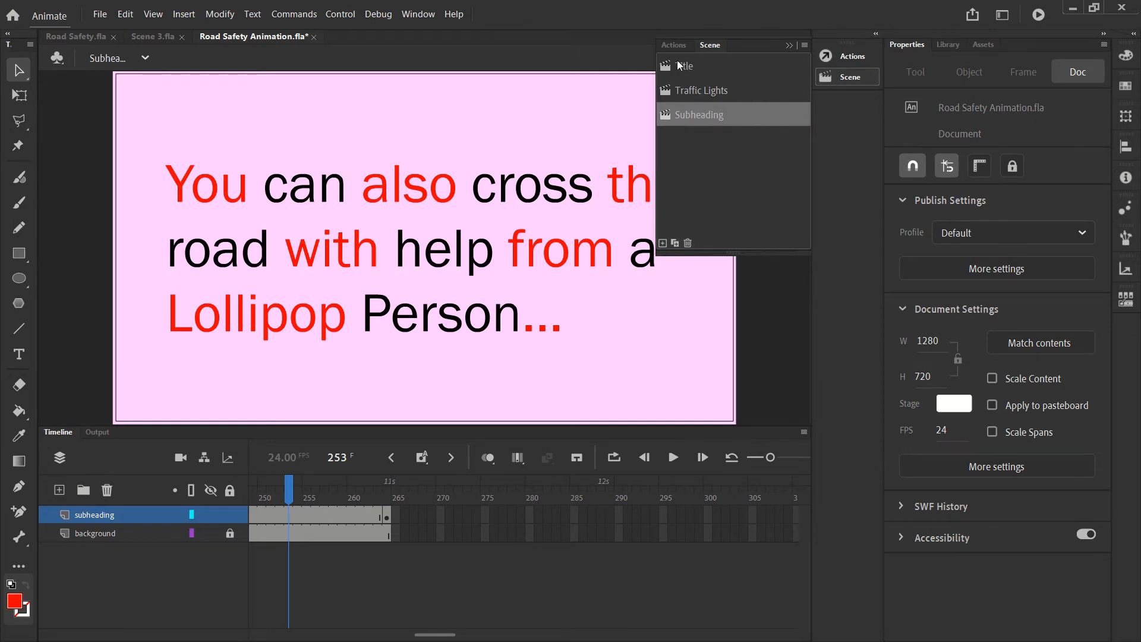
click(707, 116)
drag(707, 116, 697, 66)
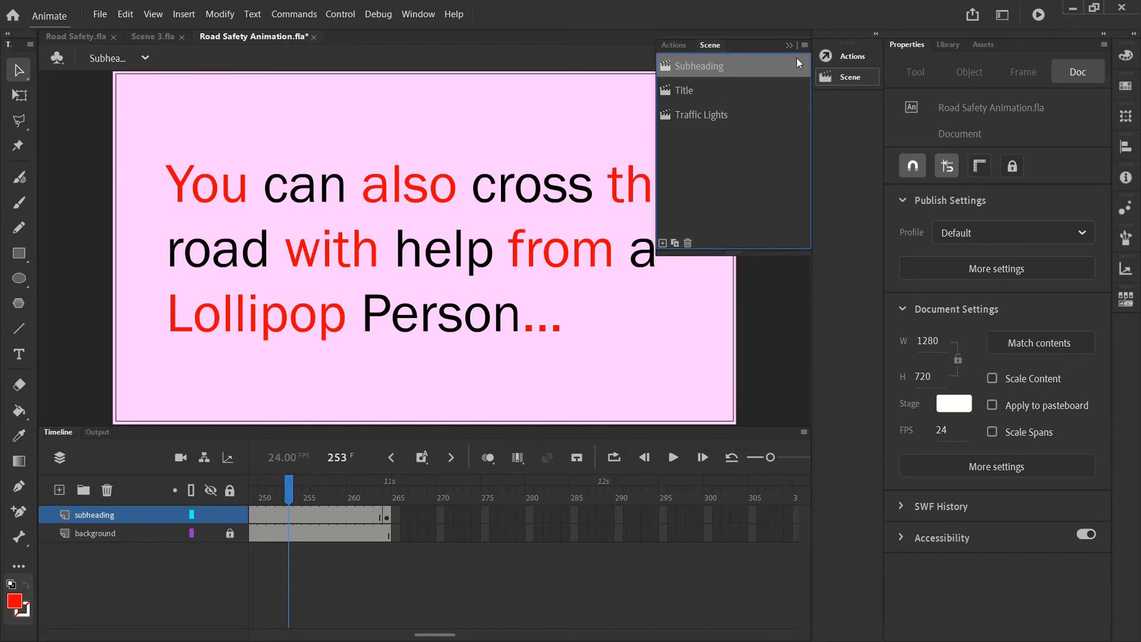
- Test the movie to watch the subheading text morph, and close the preview
click(1038, 15)
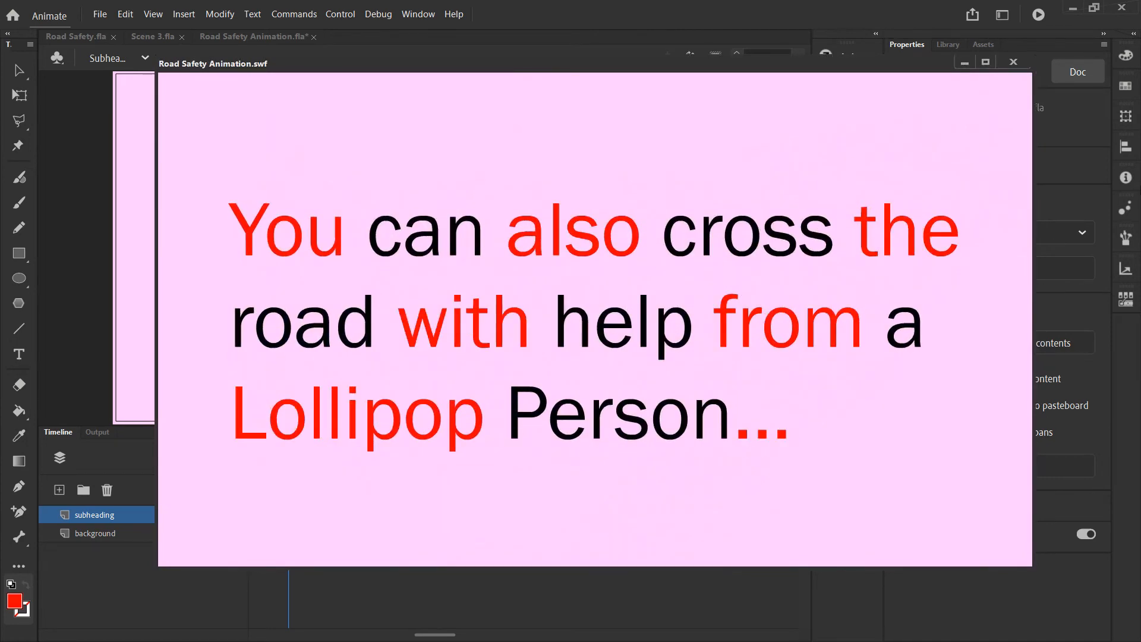
key(ctrl+Return)
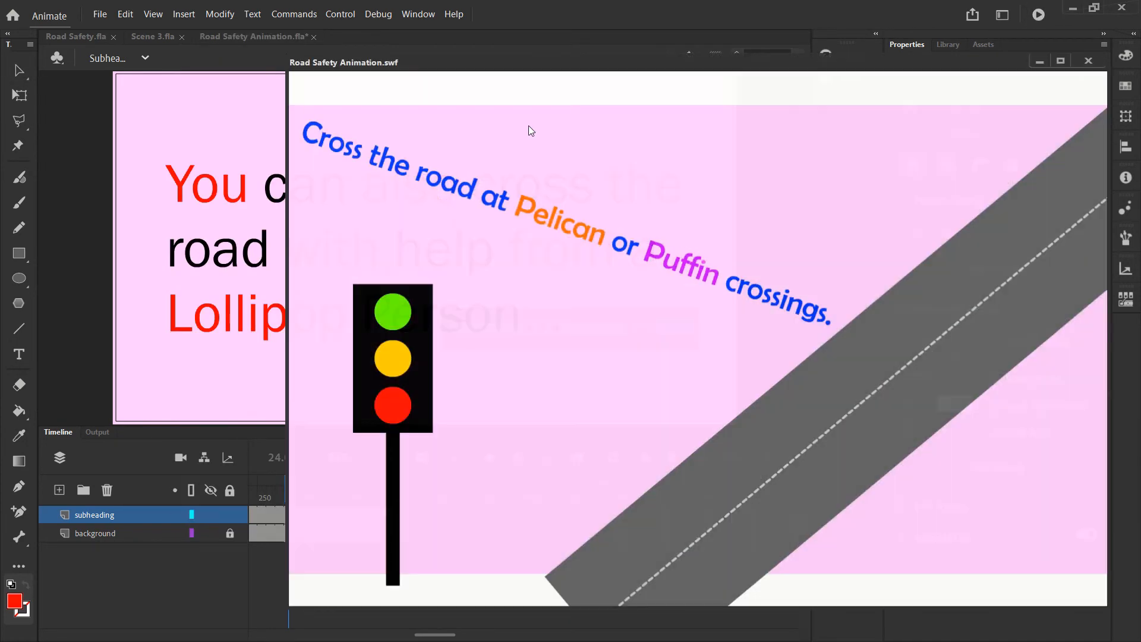
drag(539, 69, 425, 90)
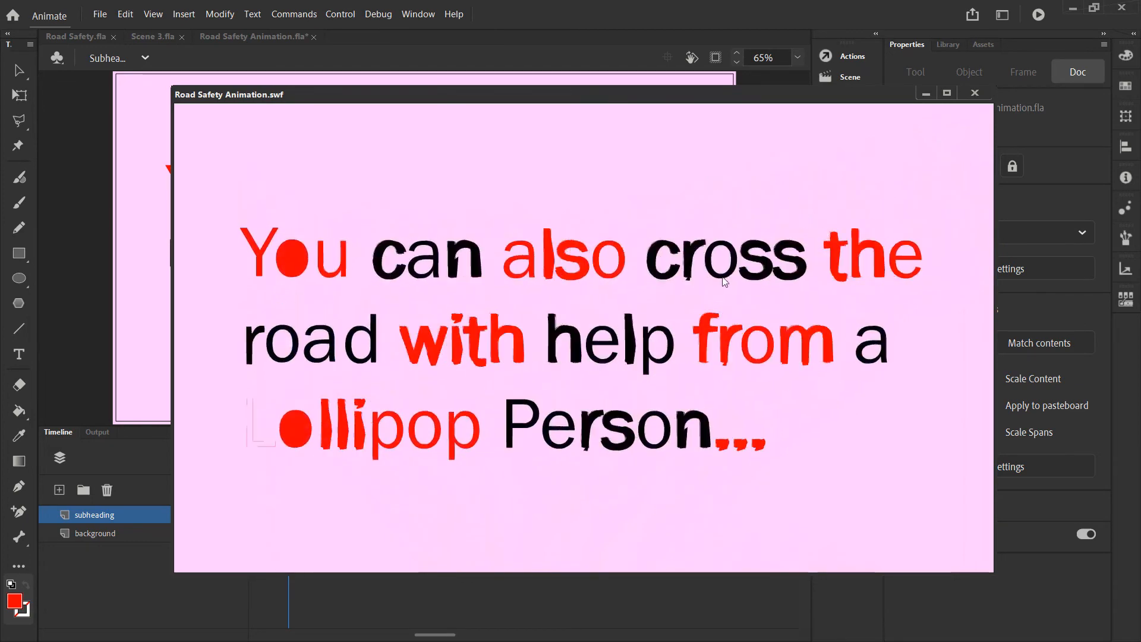
click(975, 93)
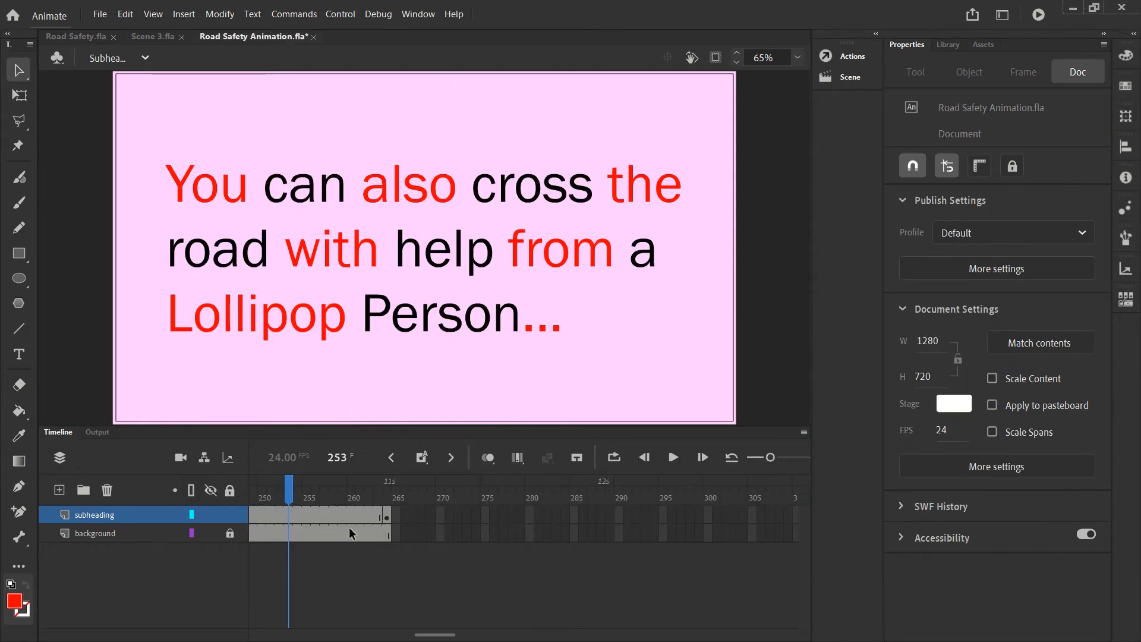
- Review the subheading layer's frames between frame 212 and the keyframe at frame 264
click(851, 82)
click(683, 347)
scroll(374, 515, left, 3)
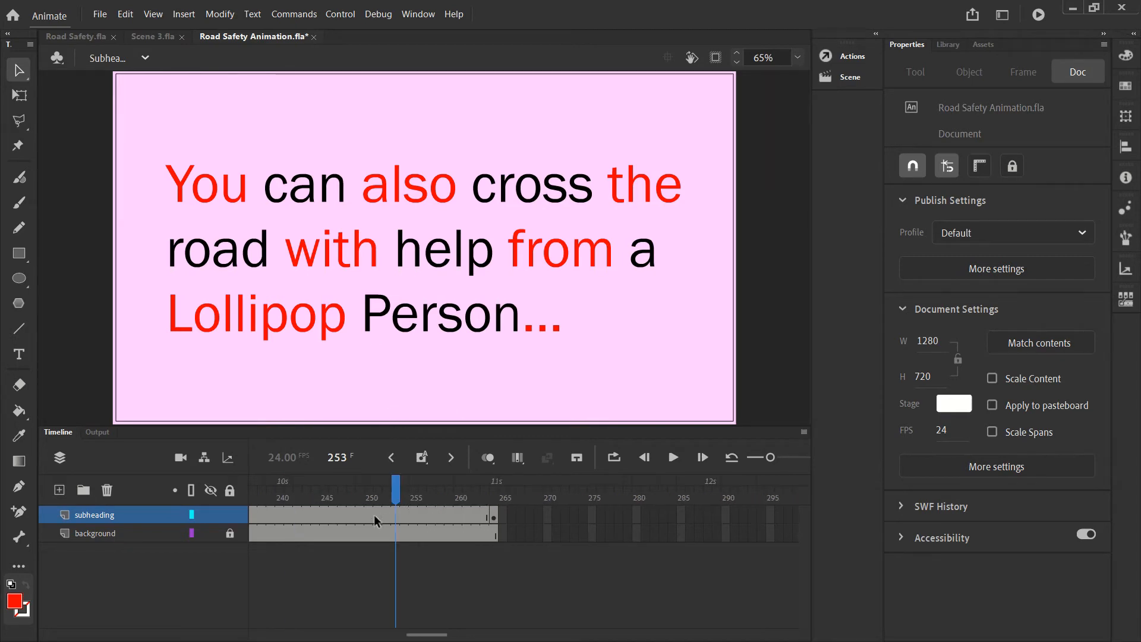
scroll(377, 512, left, 3)
scroll(368, 505, left, 6)
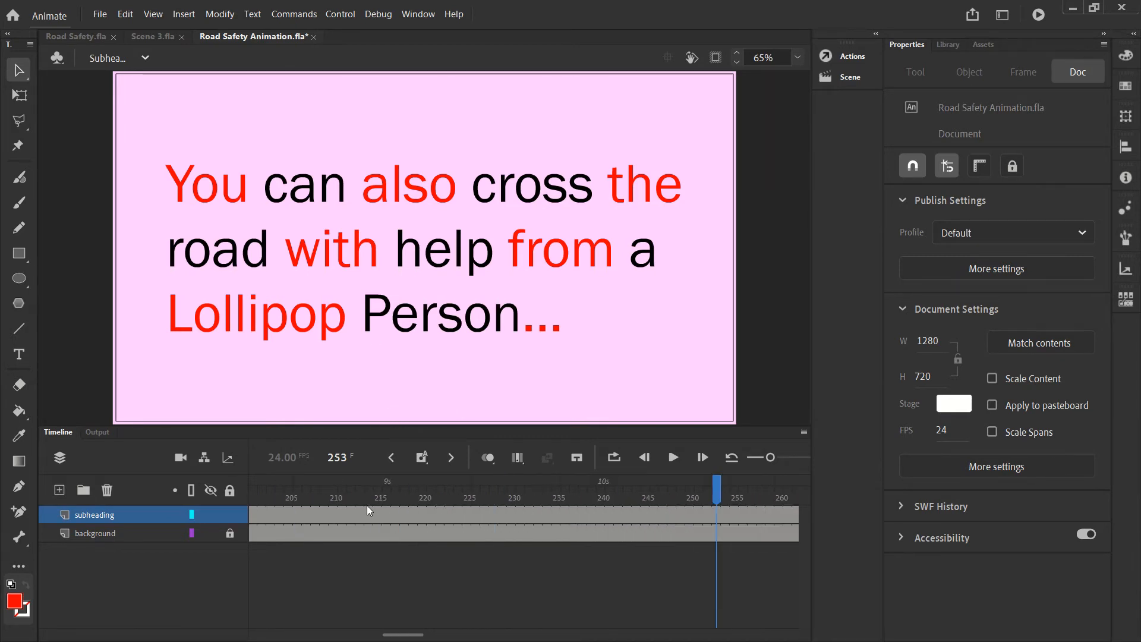
drag(384, 510, 572, 514)
scroll(583, 515, right, 6)
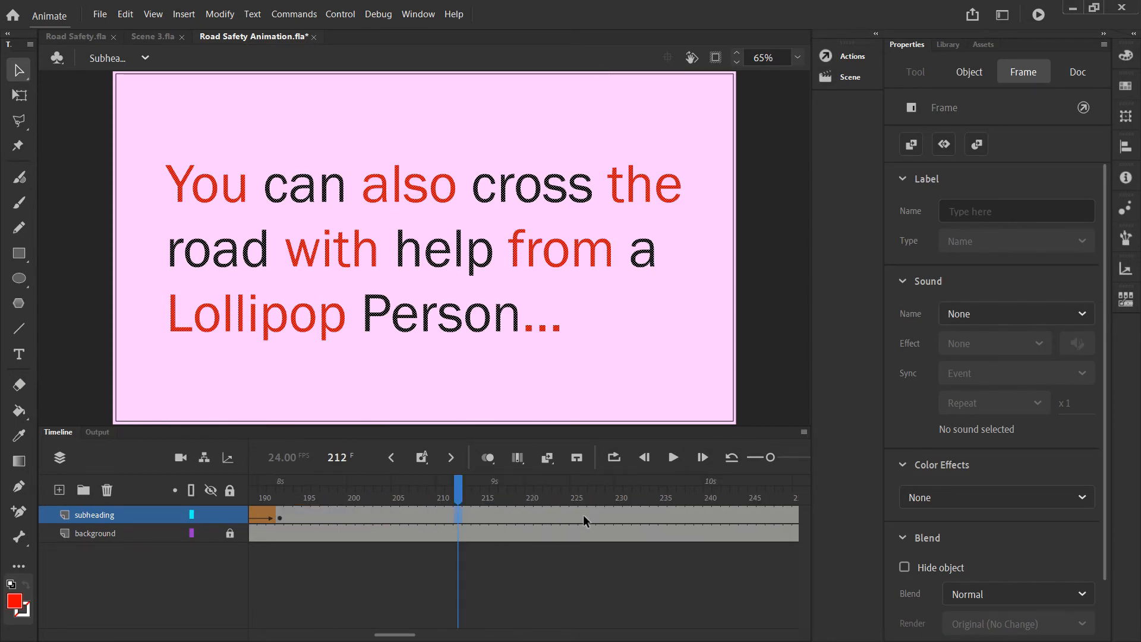
click(601, 515)
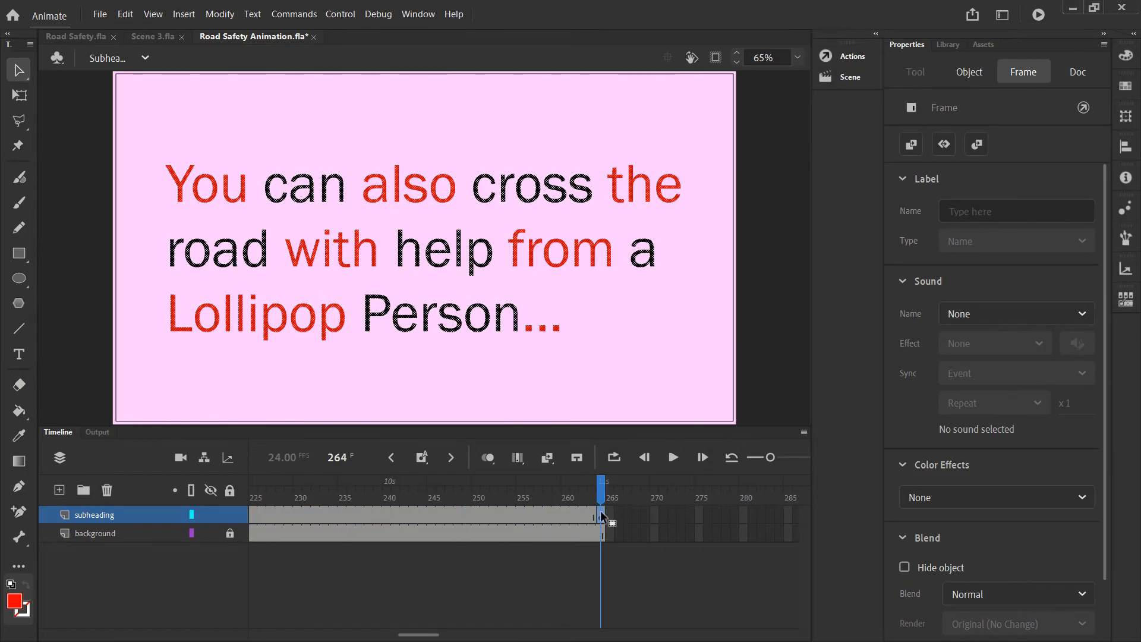
scroll(599, 514, right, 2)
click(547, 515)
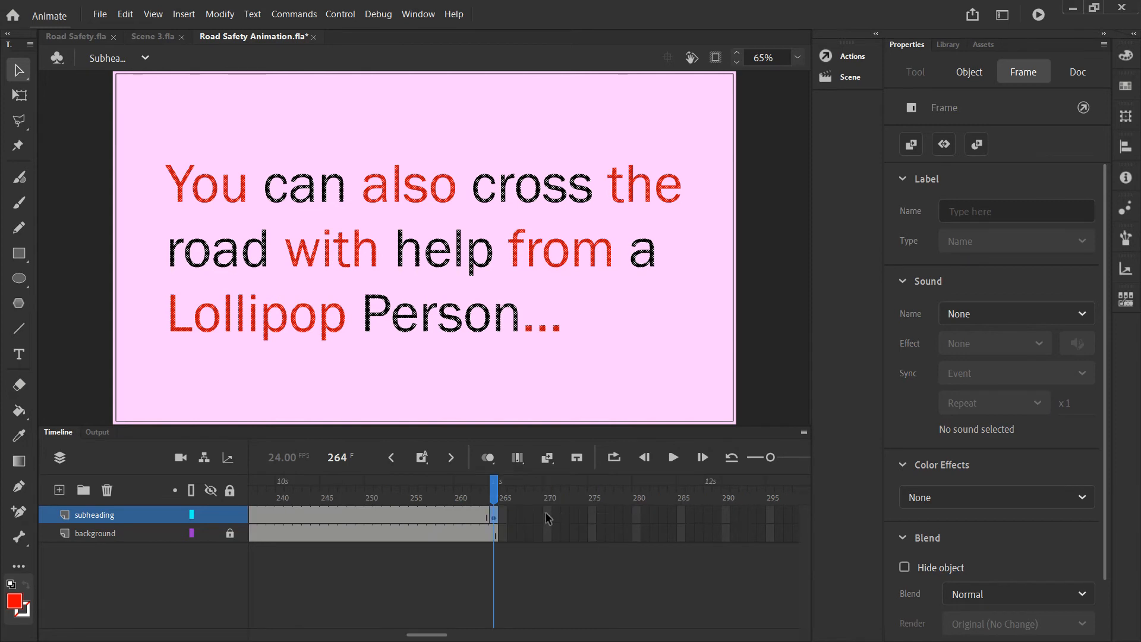
click(450, 514)
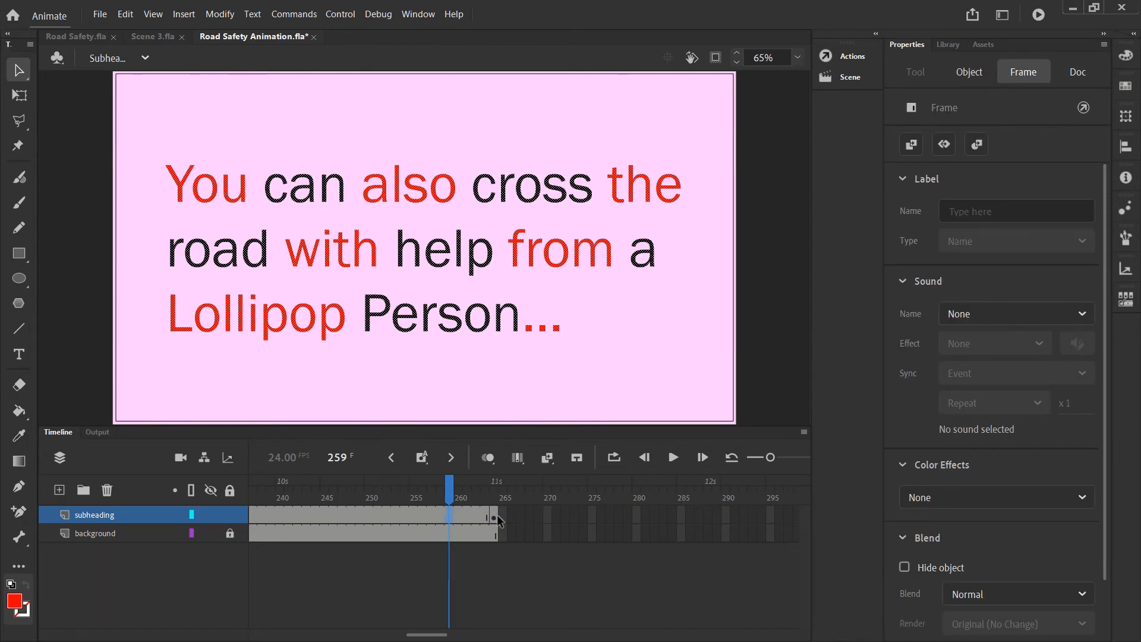
- Insert a blank keyframe at frame 384 of the subheading layer and extend the background layer to the same frame
scroll(498, 515, right, 8)
scroll(500, 514, right, 6)
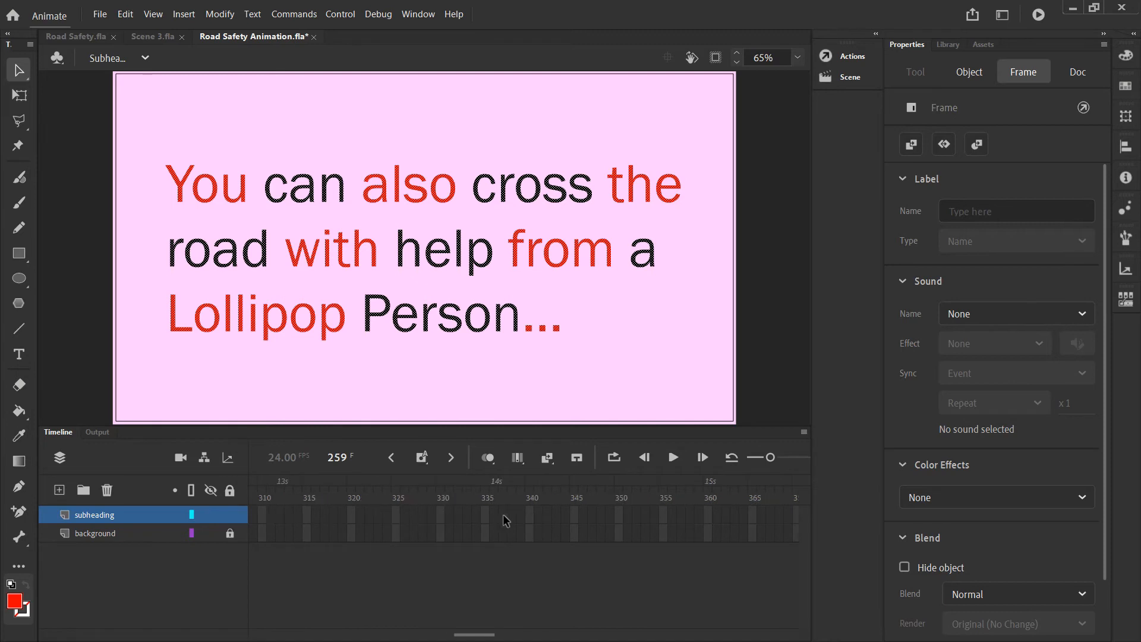
click(602, 514)
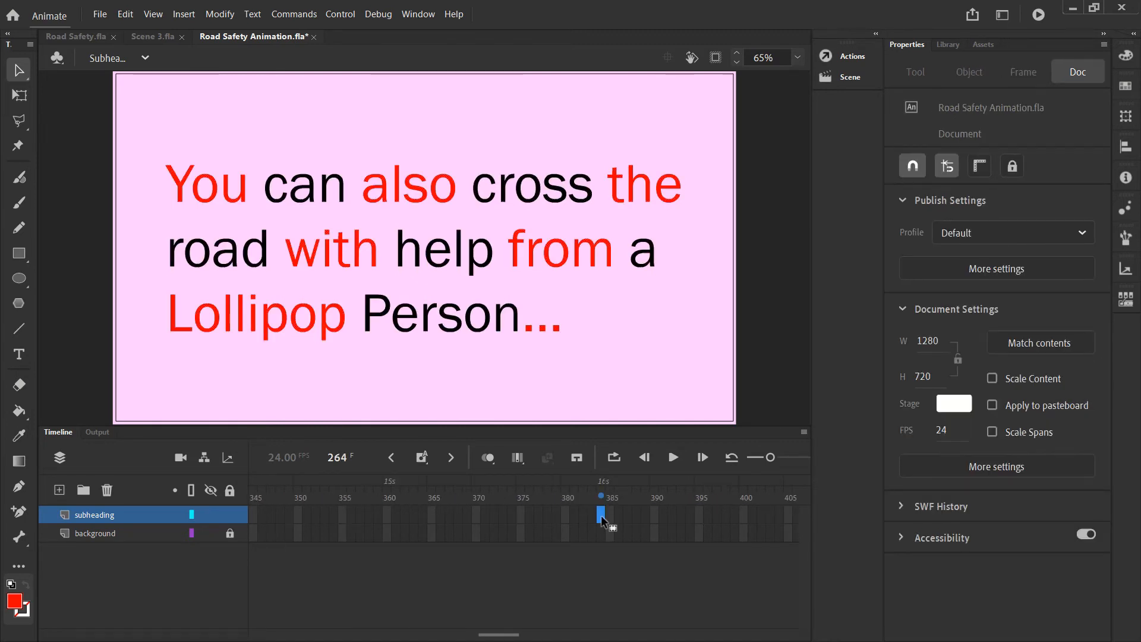
key(F7)
click(601, 533)
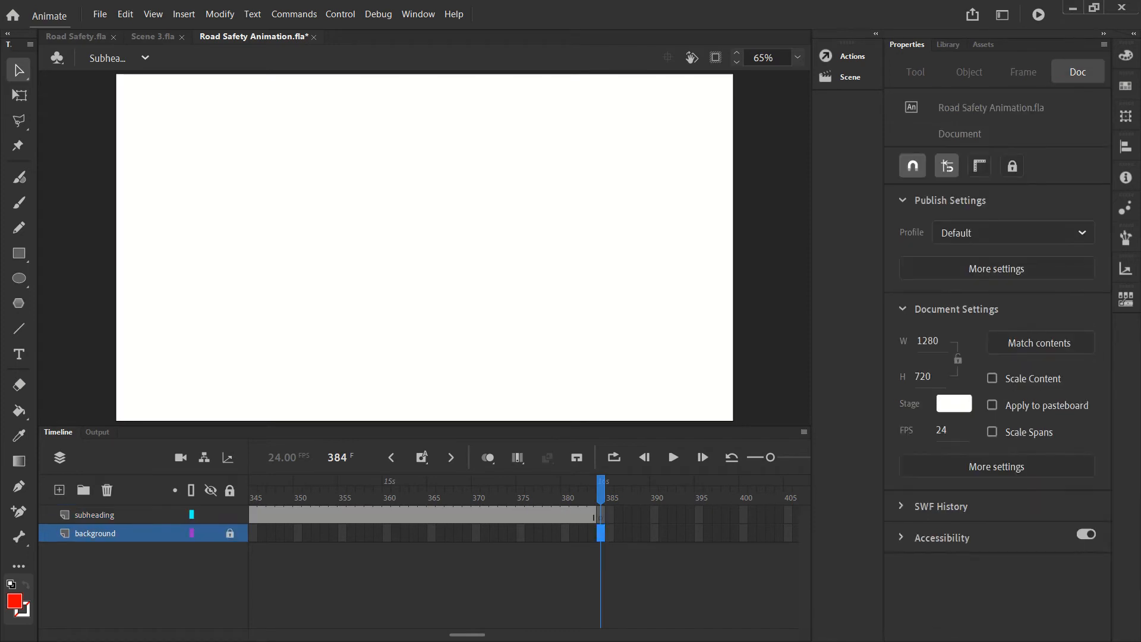
key(F5)
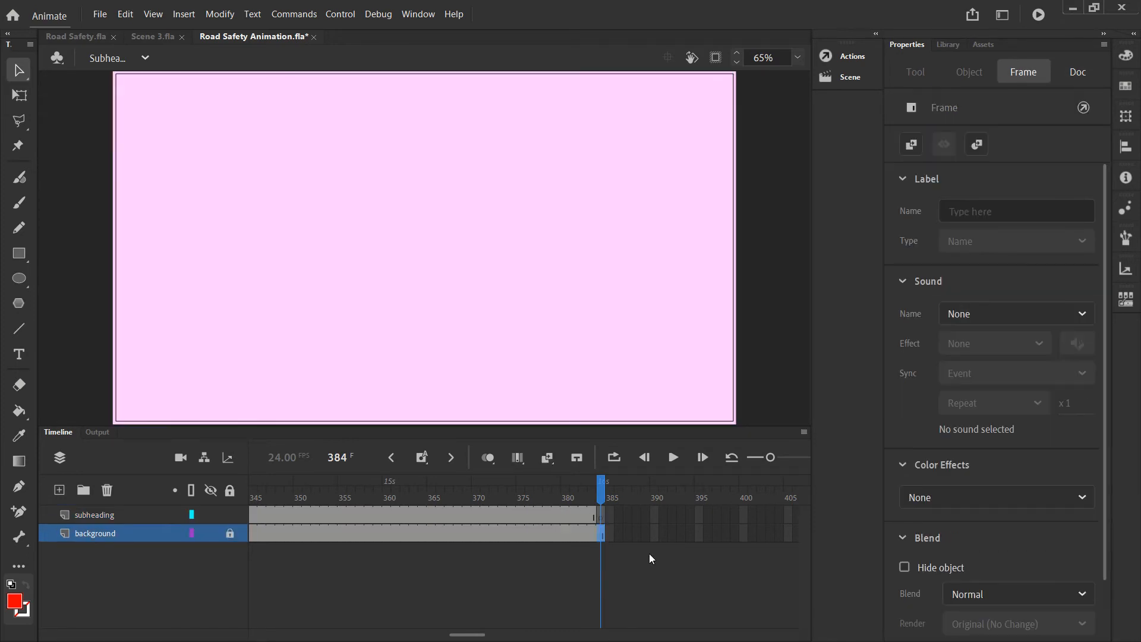
- Compare the subheading layer's content at frames 40, 382 and 384 and review the timeline spans between them
click(601, 515)
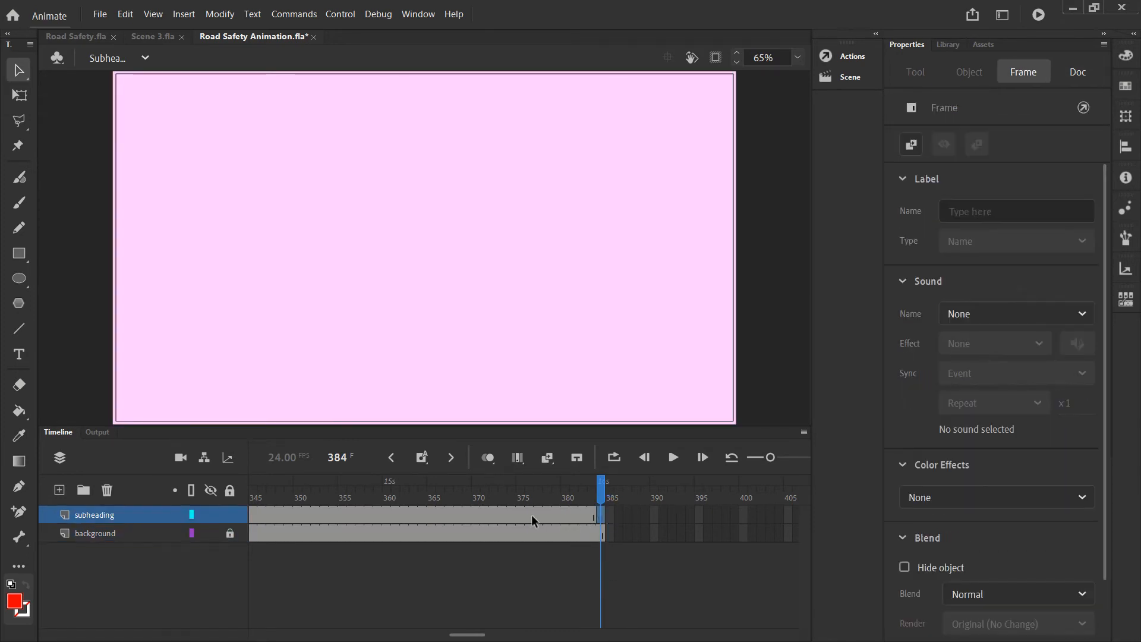
click(584, 514)
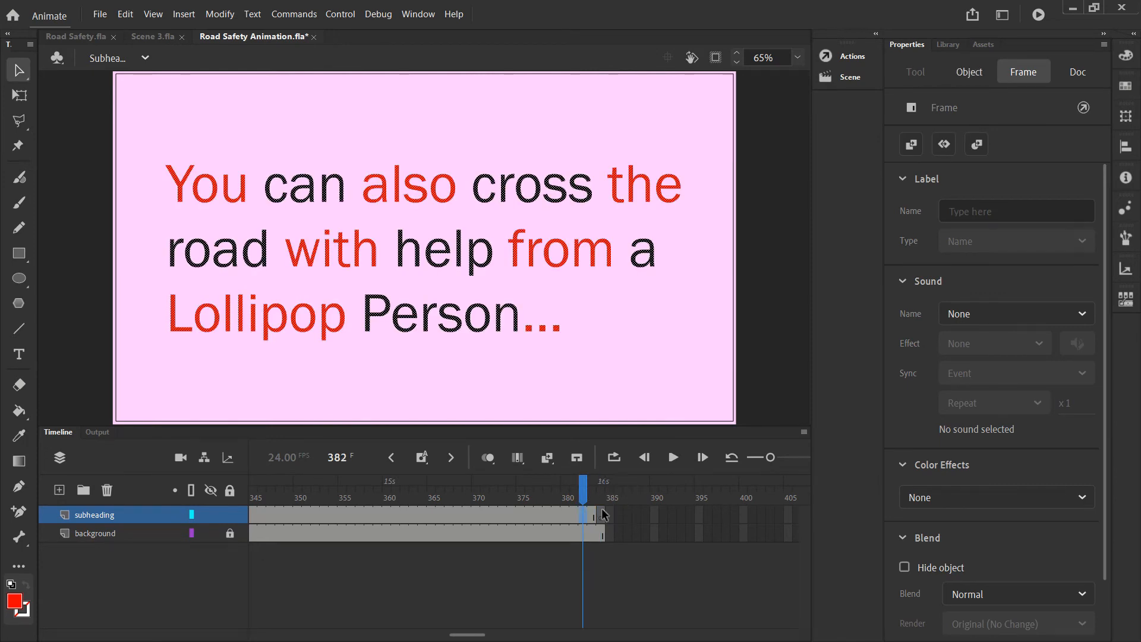
click(602, 513)
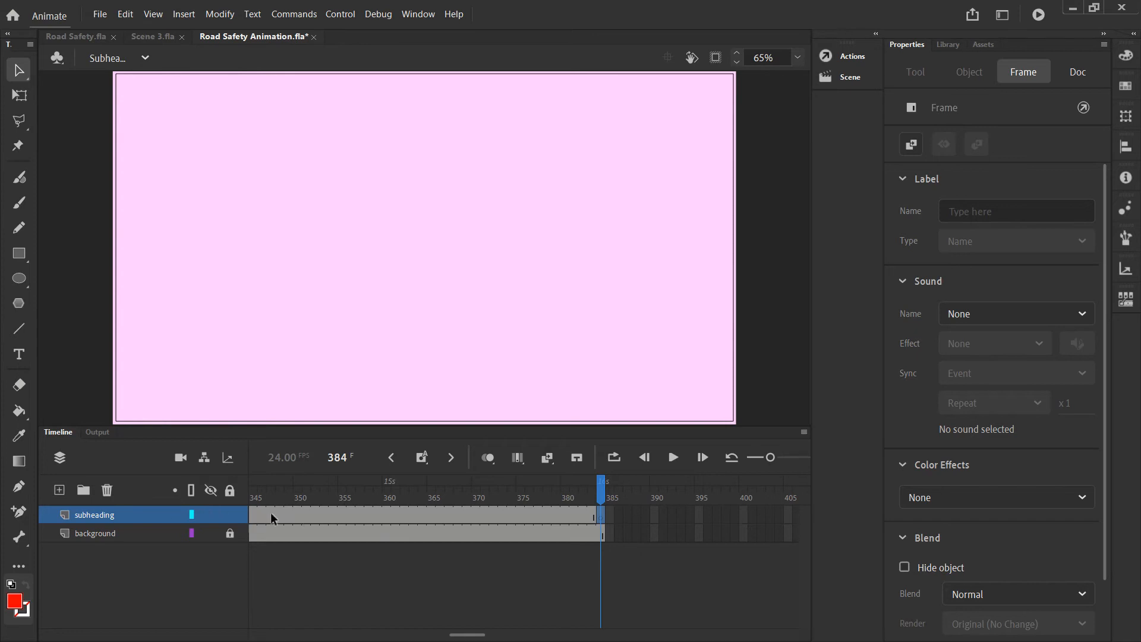
scroll(302, 505, left, 10)
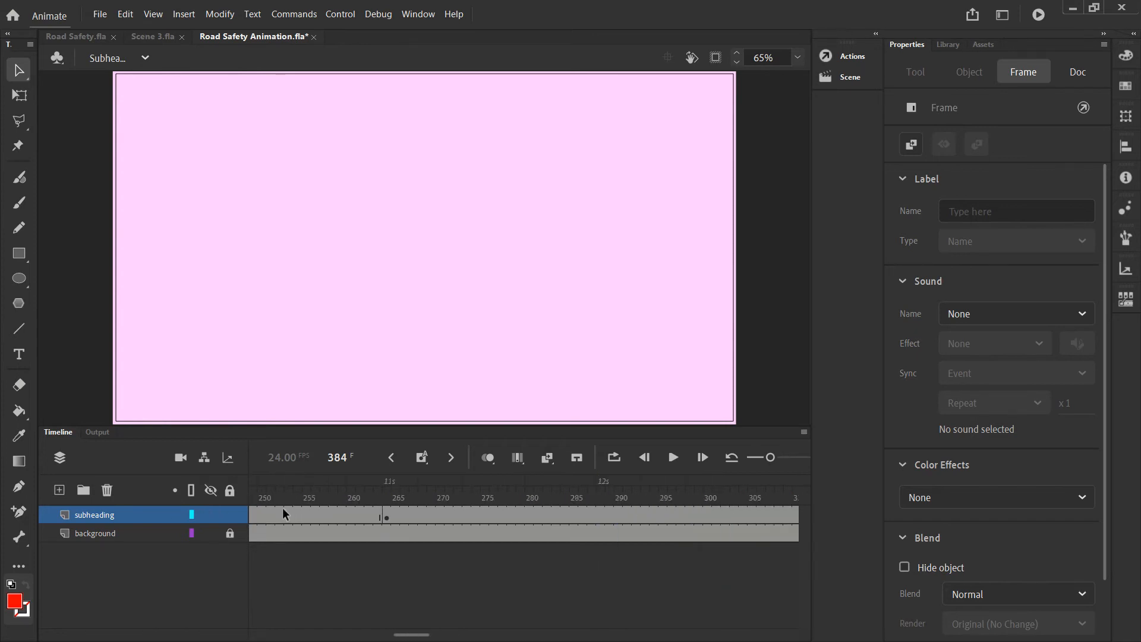
scroll(273, 508, left, 11)
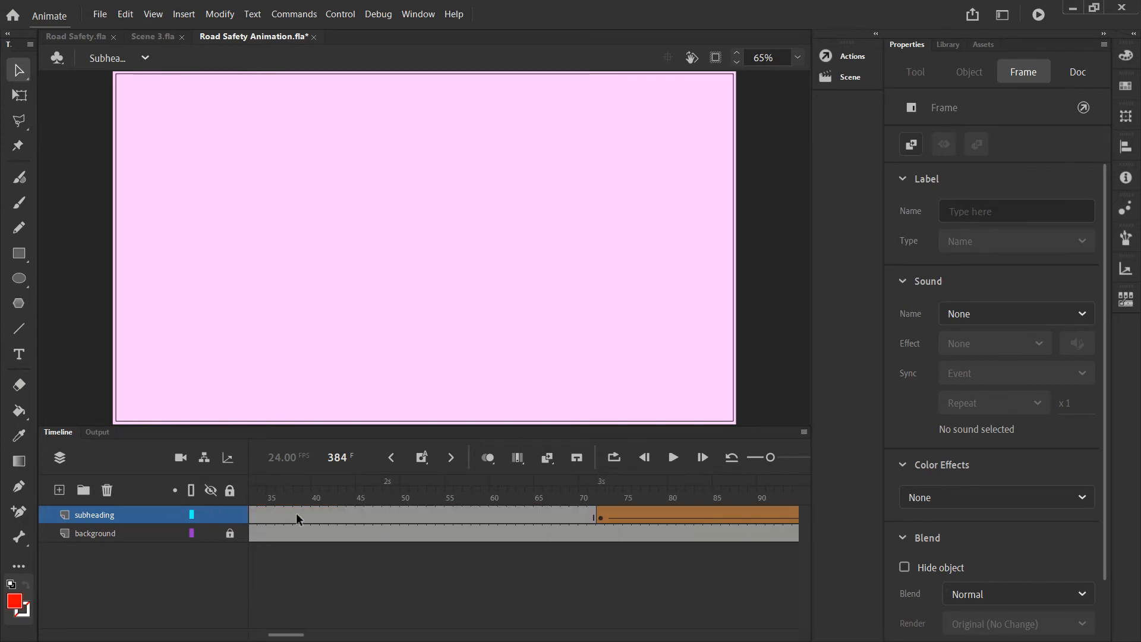
click(316, 515)
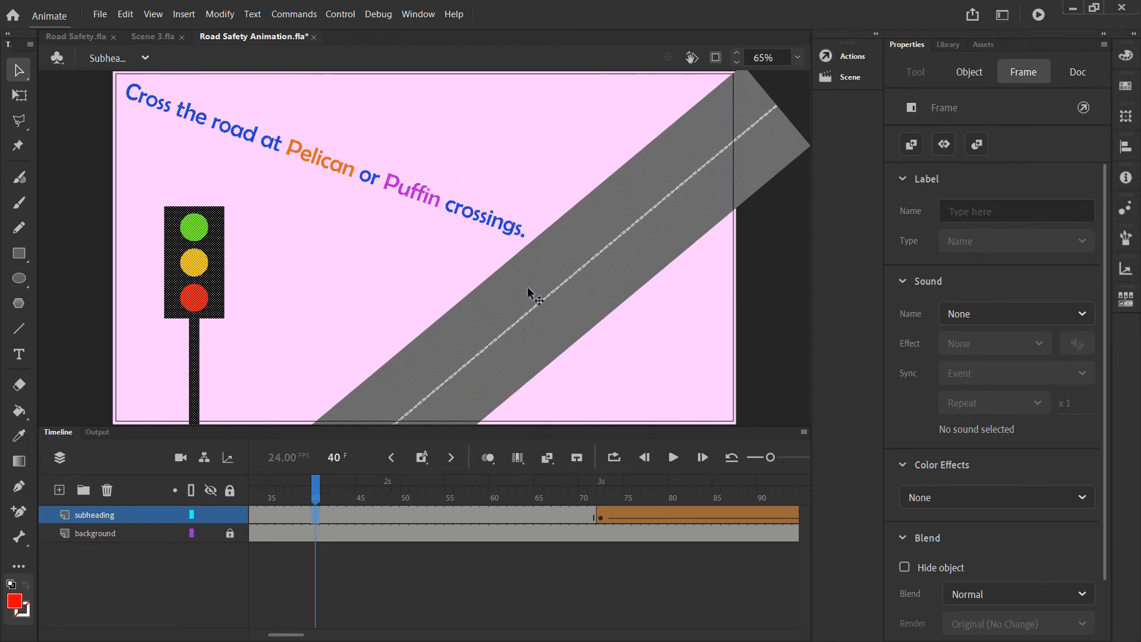
scroll(665, 519, right, 9)
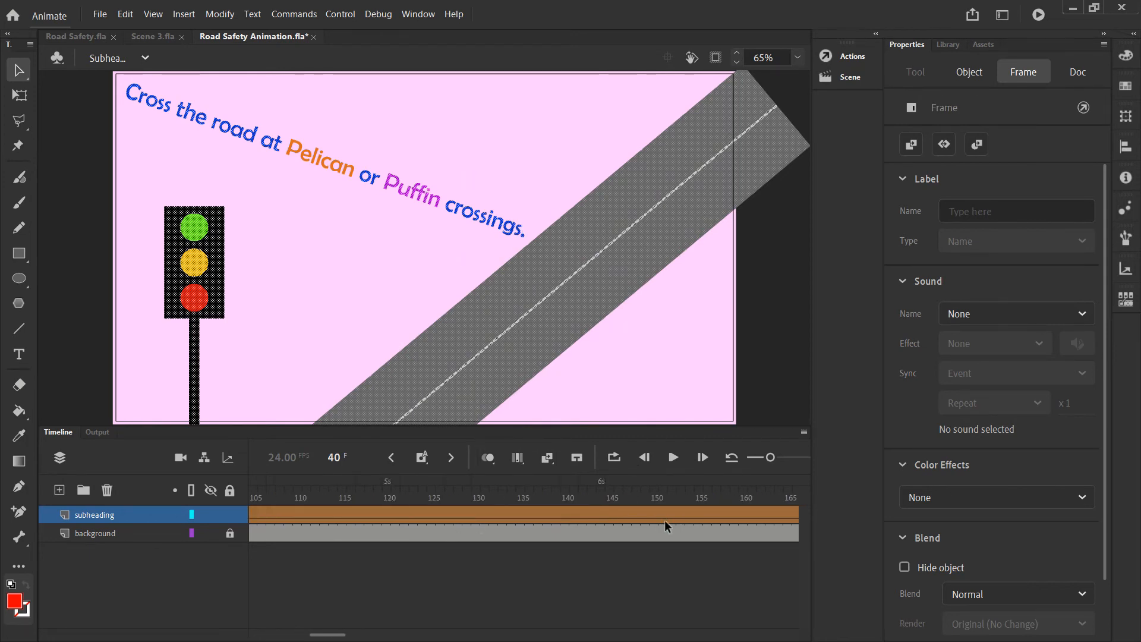
scroll(669, 519, right, 10)
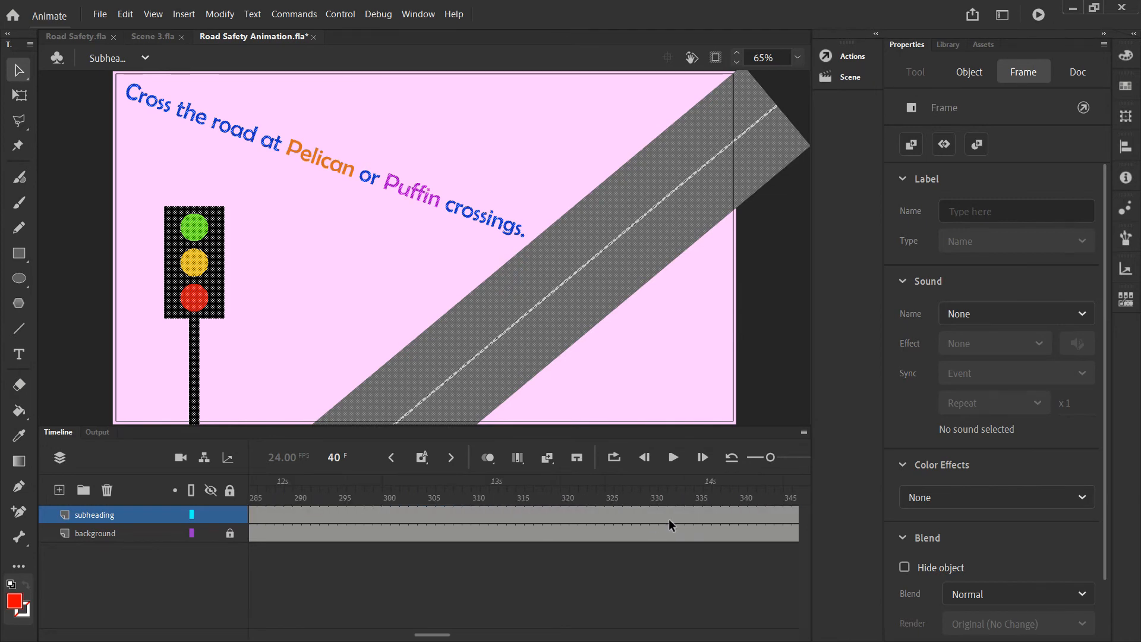
scroll(668, 518, right, 3)
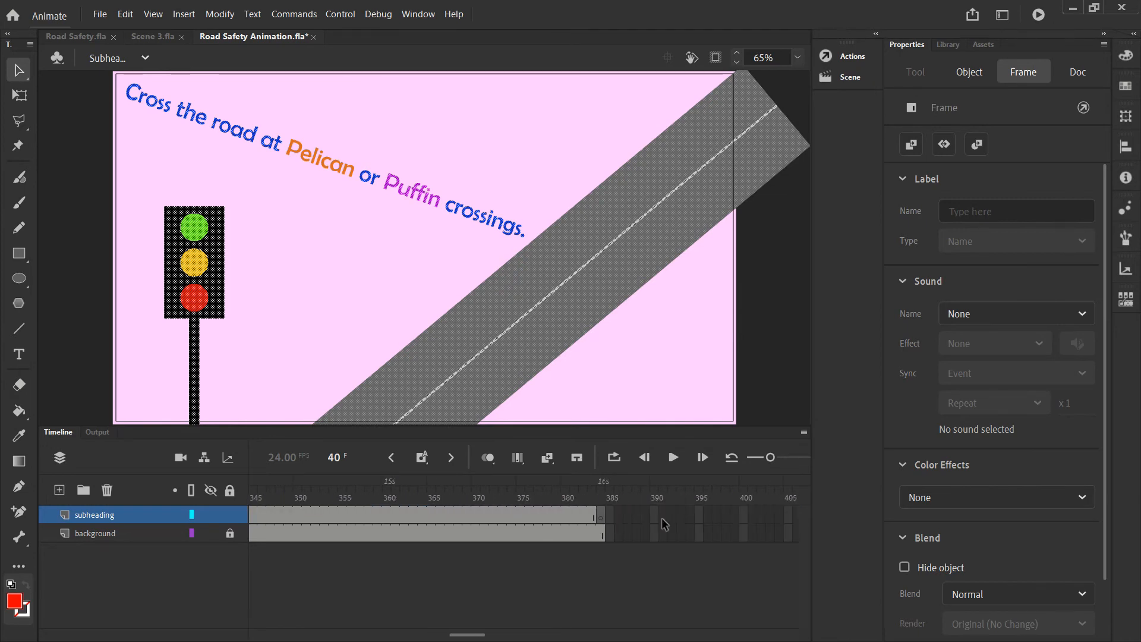
scroll(579, 487, left, 1)
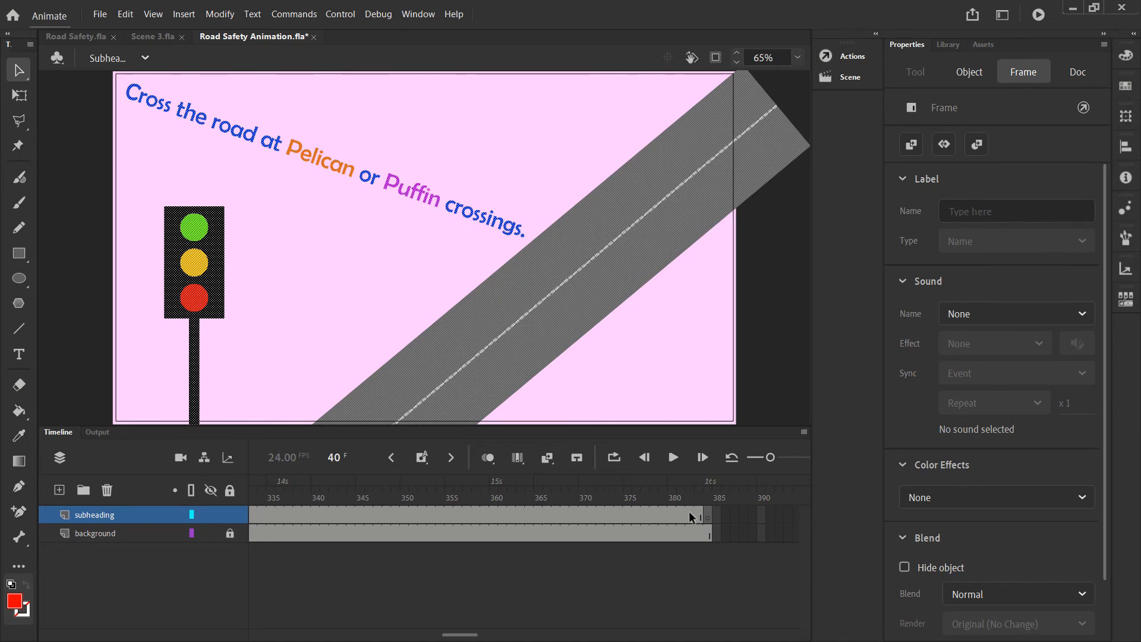
click(706, 515)
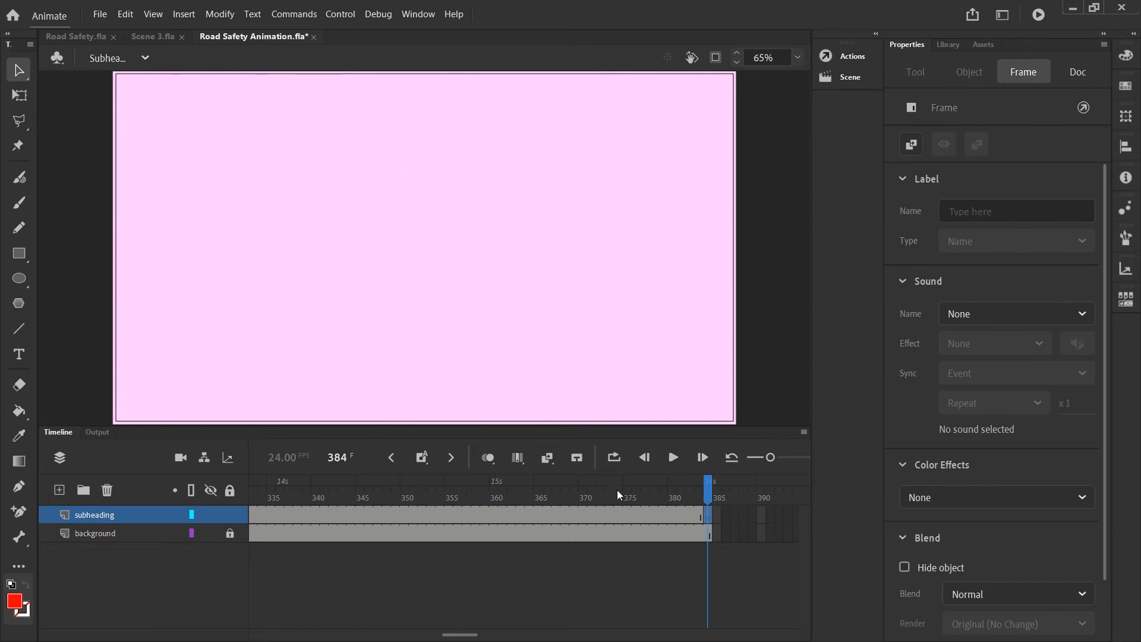
- Draw a red circle without a stroke, about 225 px wide, on the subheading layer at frame 384
click(691, 515)
click(707, 516)
key(F7)
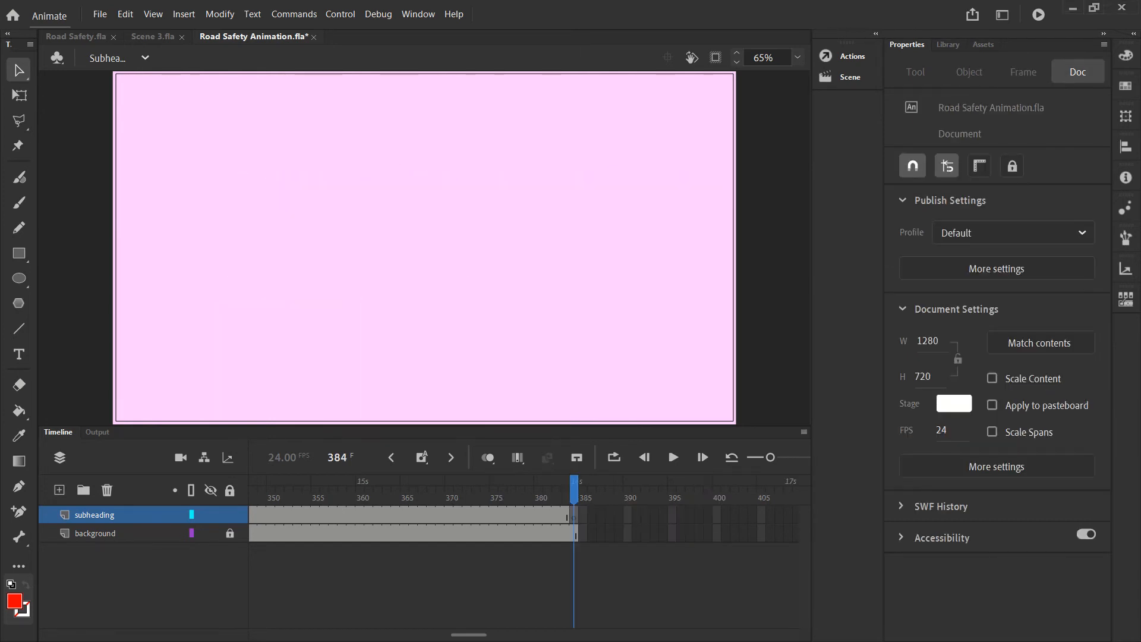
click(25, 282)
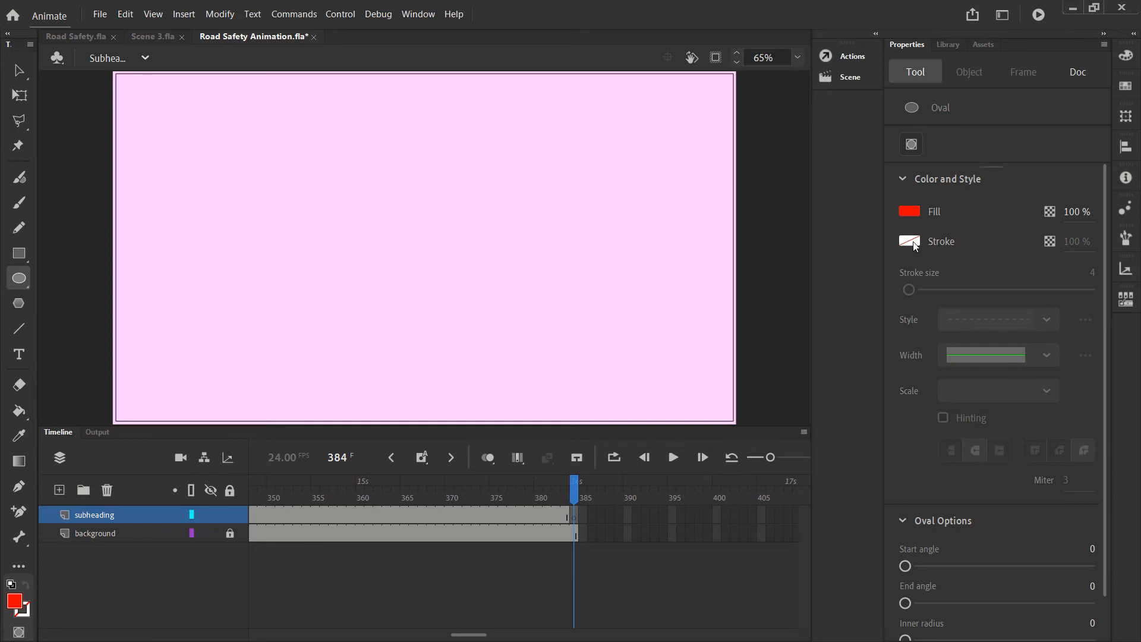
drag(368, 141, 477, 244)
click(18, 71)
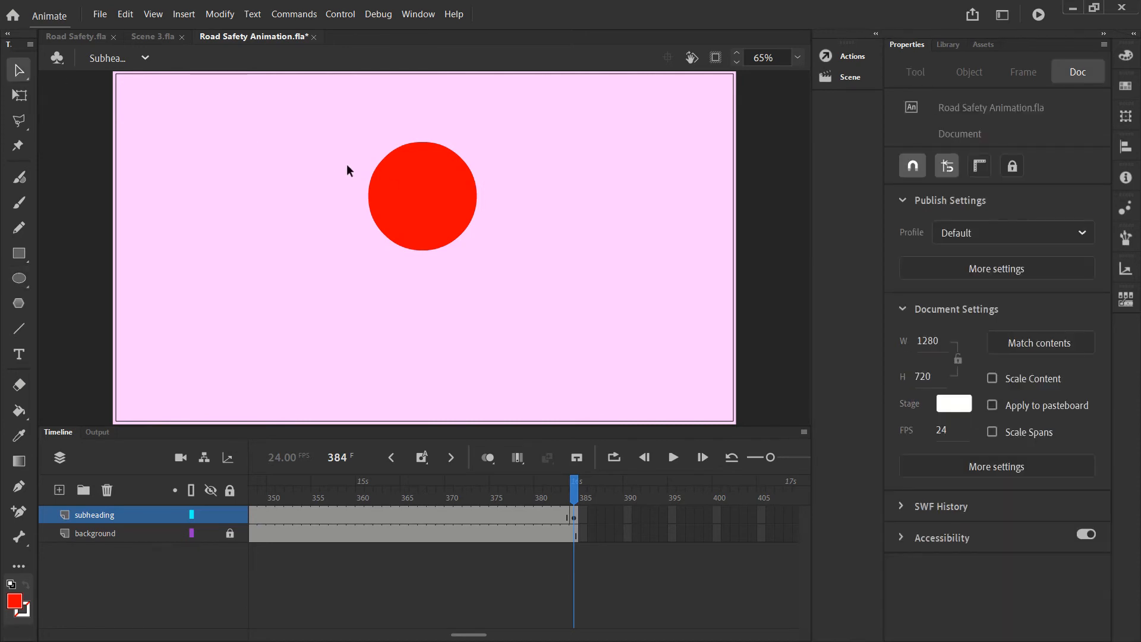
- Place the red circle centred horizontally near the stage's upper edge, and undo the extra downward move
drag(413, 191, 421, 171)
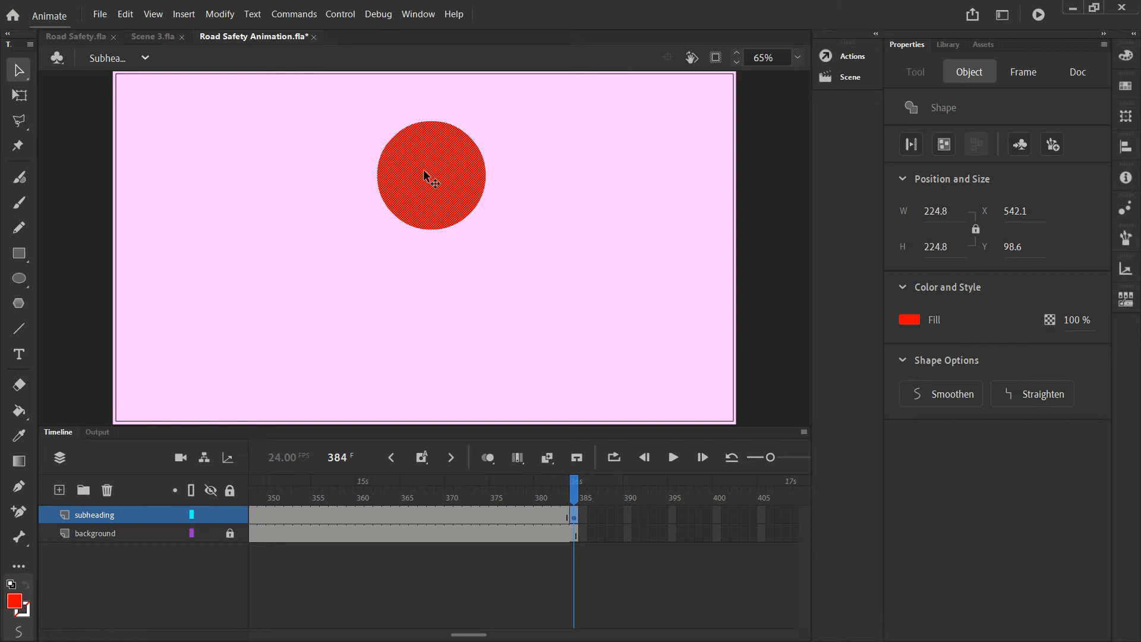
drag(423, 172, 434, 255)
click(484, 174)
click(518, 252)
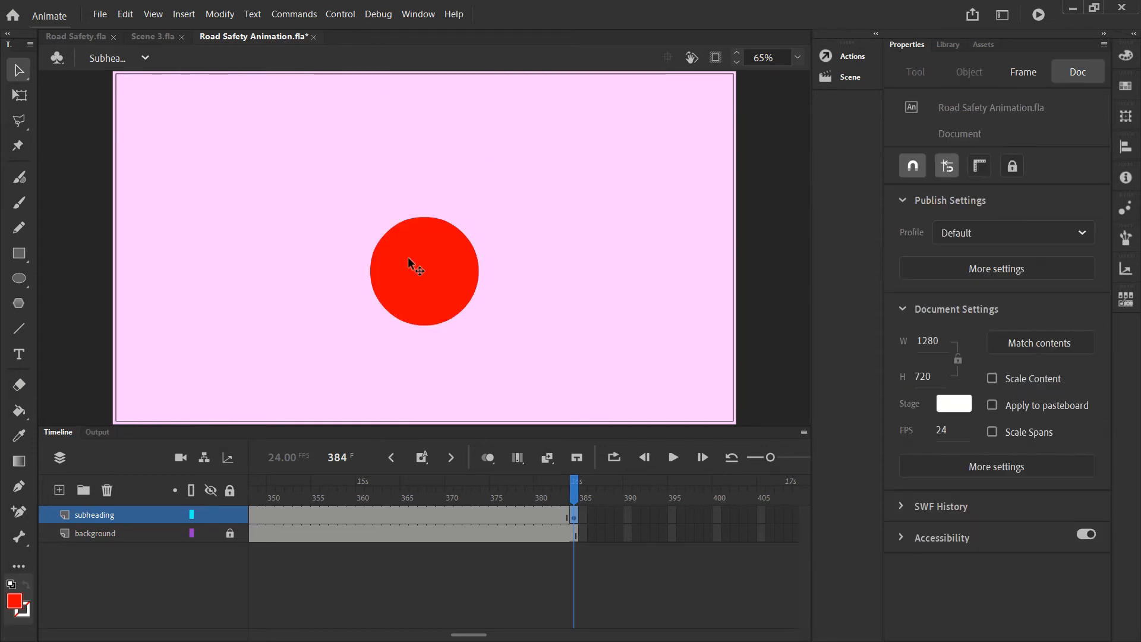
click(447, 249)
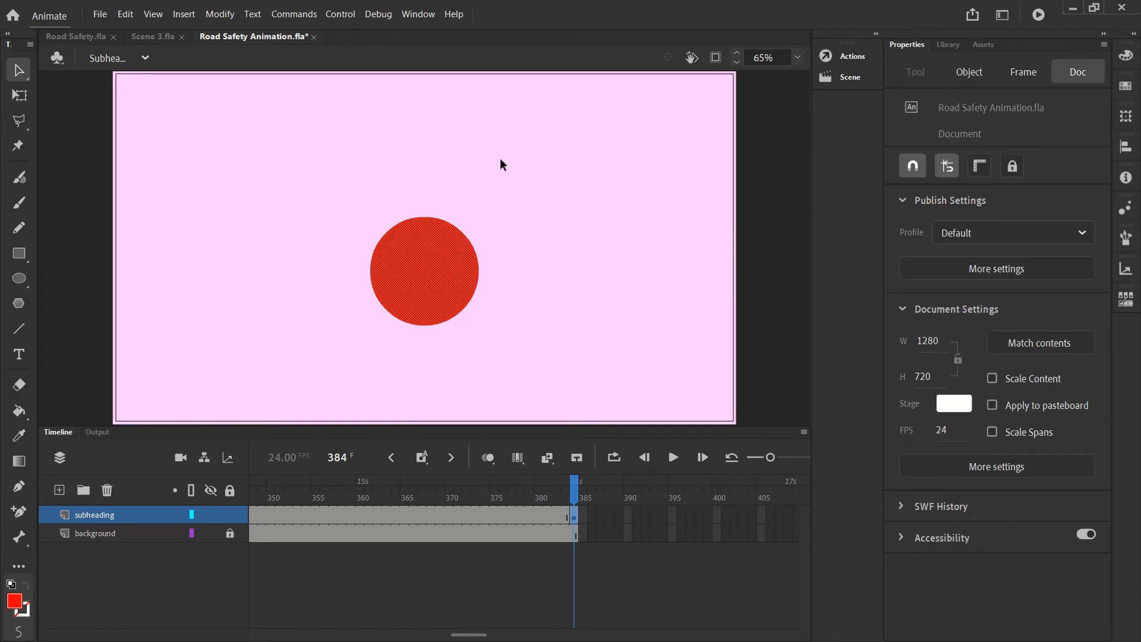
key(ctrl+z)
- Duplicate the red circle straight below the original and select the copy
drag(448, 127, 449, 264)
click(539, 262)
click(396, 256)
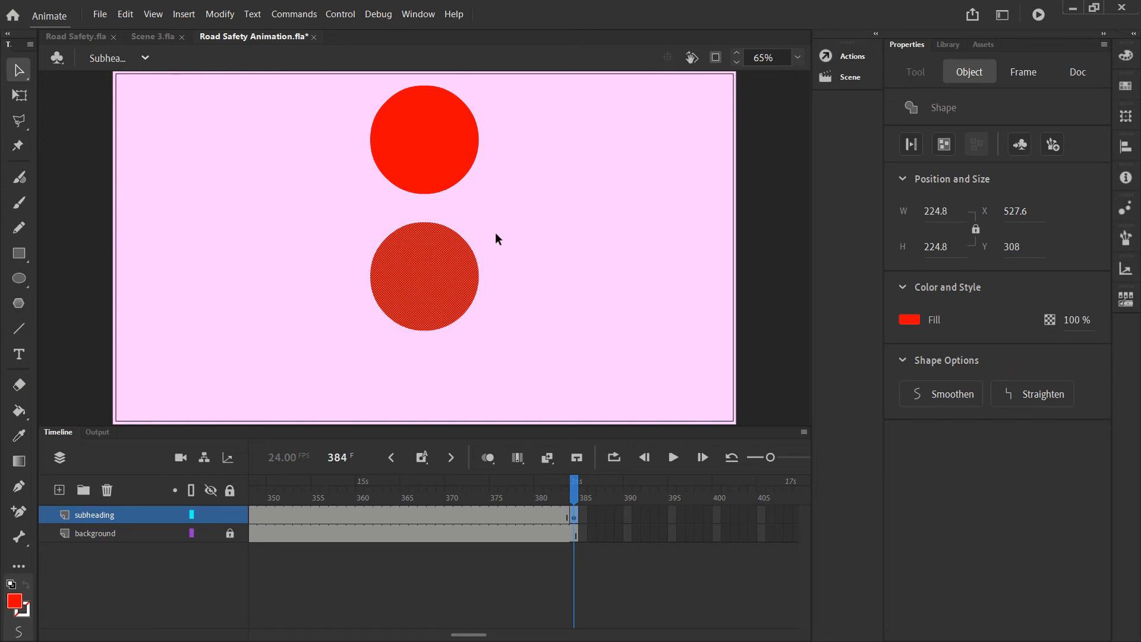
- Fill the lower circle with yellow, shrink it to about 138.5 px wide, and place it clear of the red circle toward the stage's right side
click(909, 320)
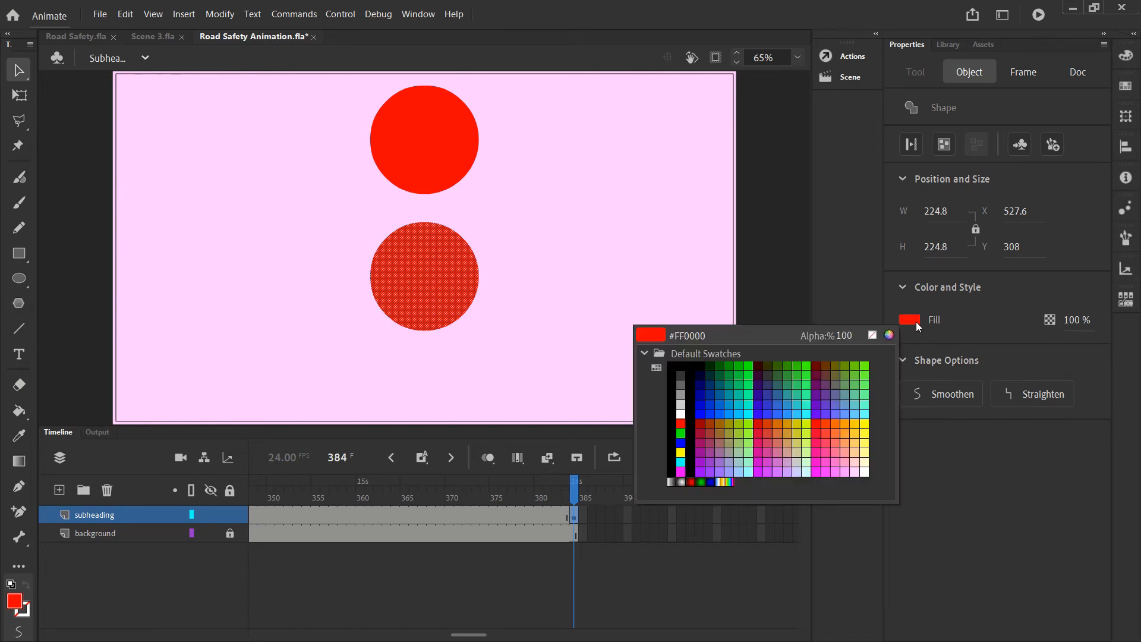
click(869, 423)
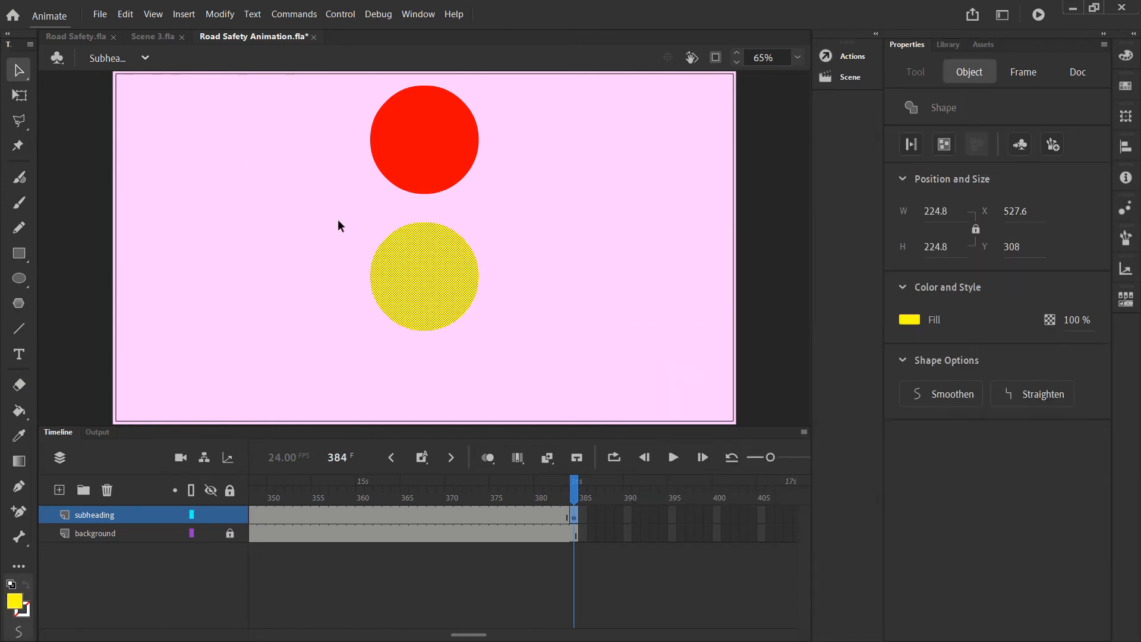
click(19, 95)
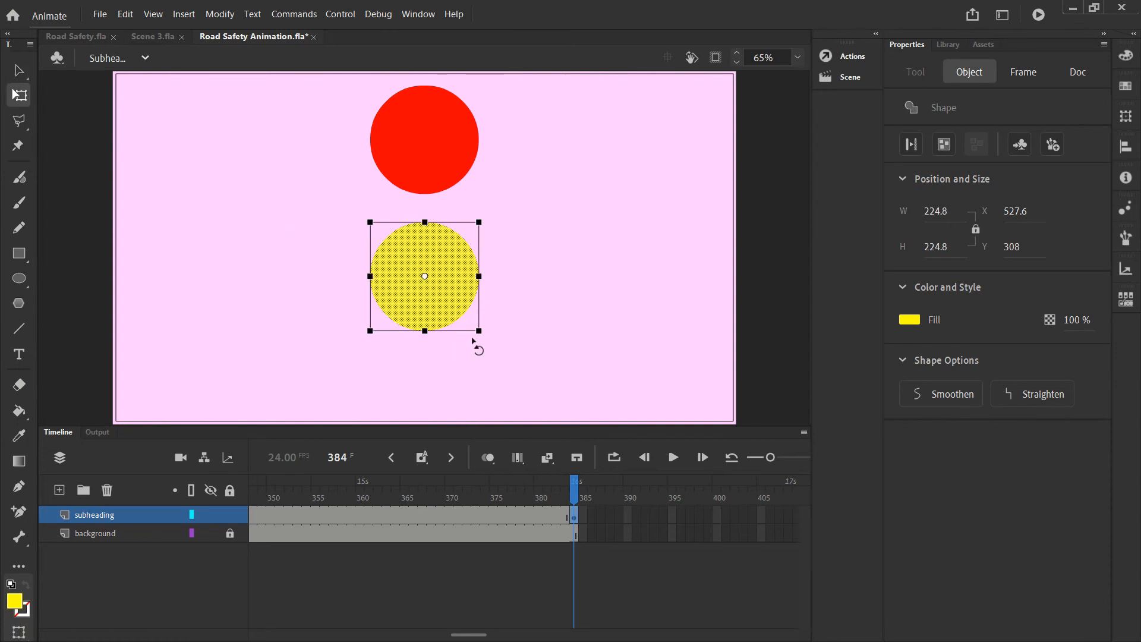
drag(478, 329, 621, 236)
- Centre the red circle vertically on the stage and deselect it
click(440, 160)
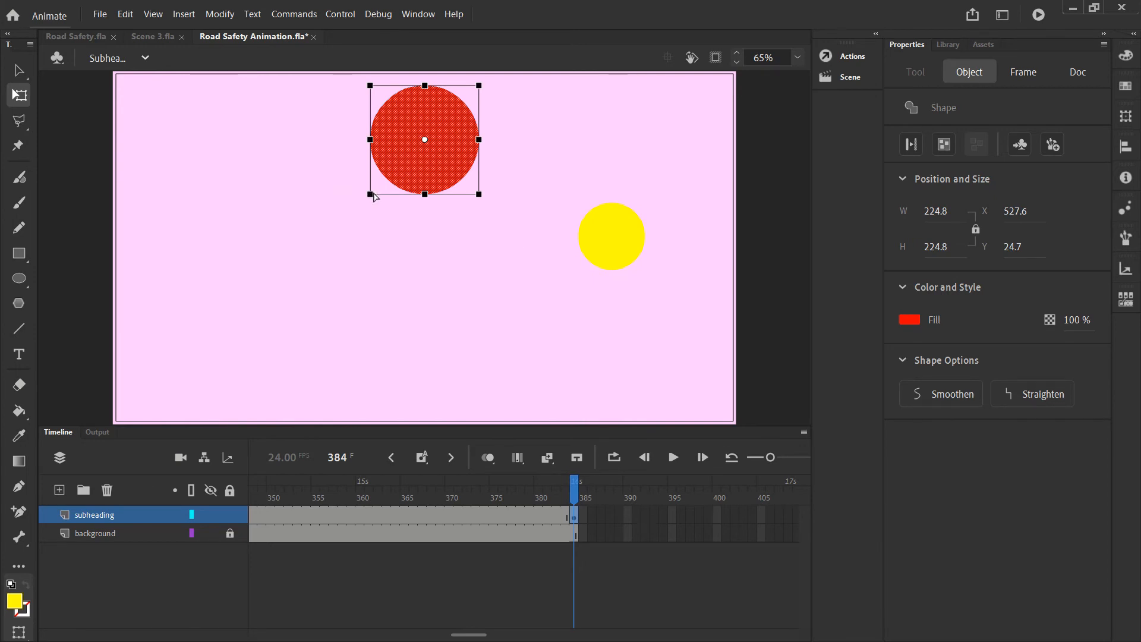
key(ctrl+alt+5)
click(534, 199)
- Try to centre the yellow circle by aligning it horizontally before vertically, and undo both alignments
click(634, 254)
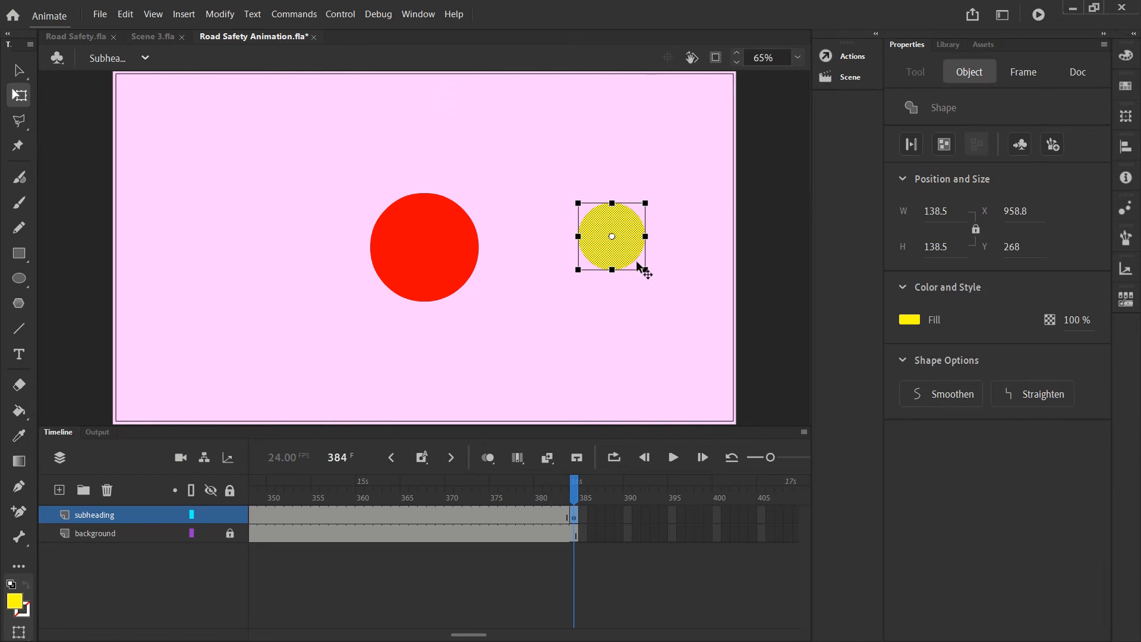
key(ctrl+alt+2)
key(ctrl+alt+5)
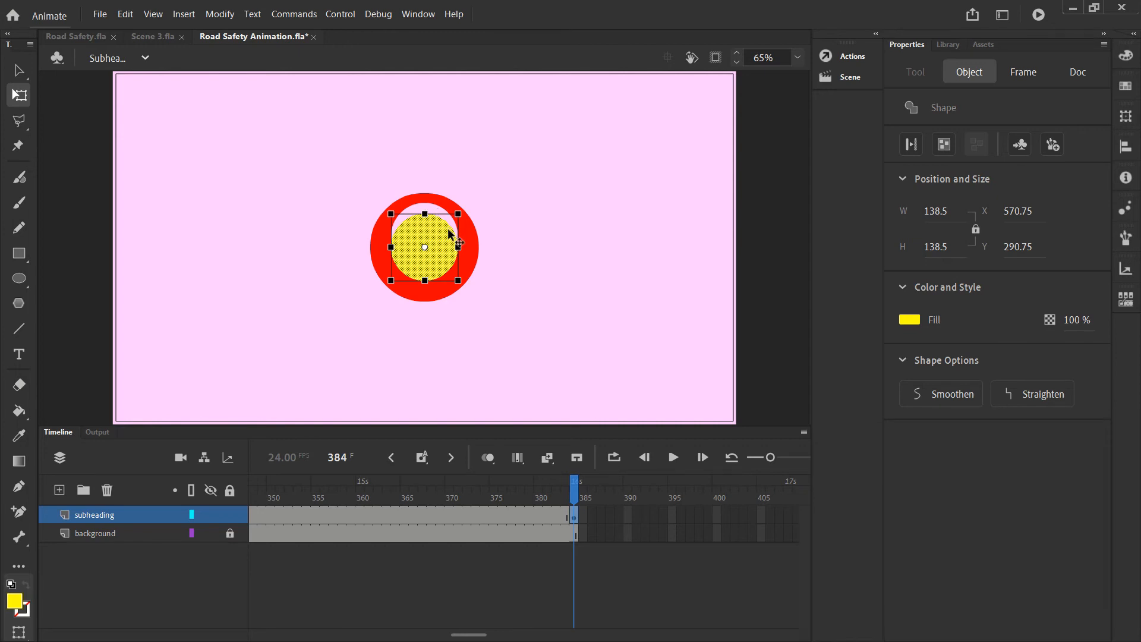
key(ctrl+z)
key(ctrl+z)
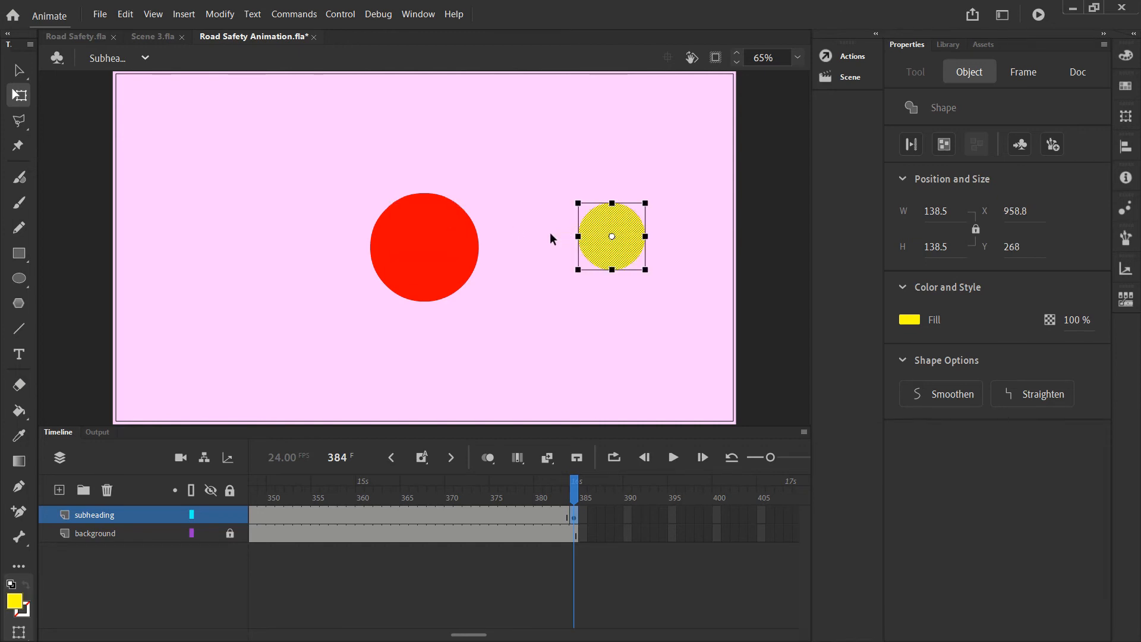
- Centre the yellow circle over the red one by aligning it to the stage vertically first and horizontally second
key(ctrl+y)
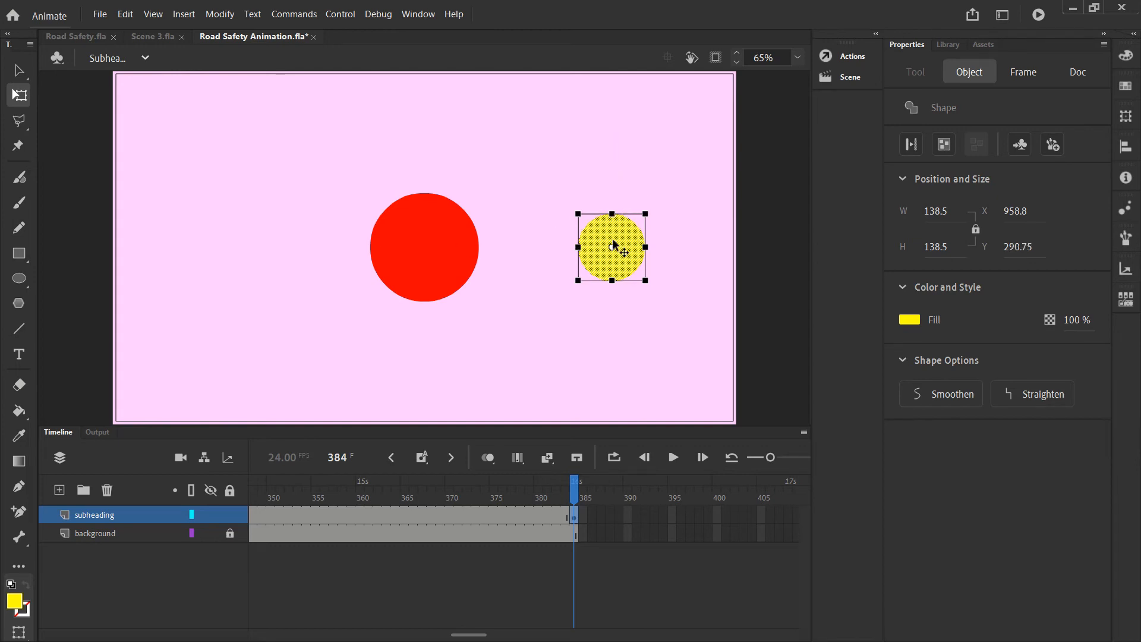
key(ctrl+z)
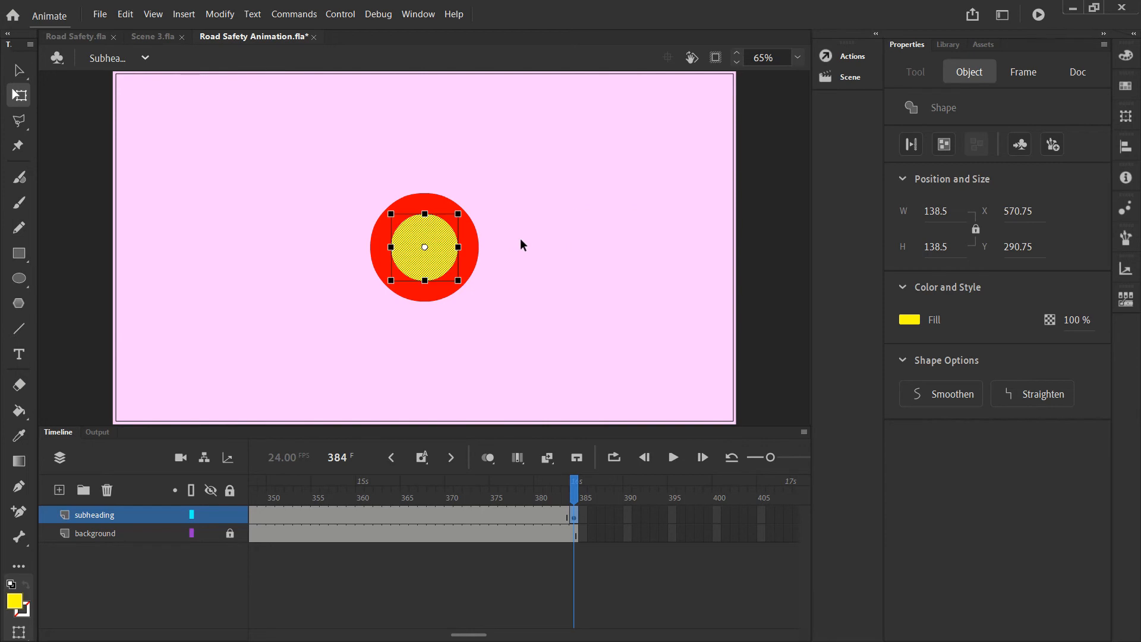
click(581, 346)
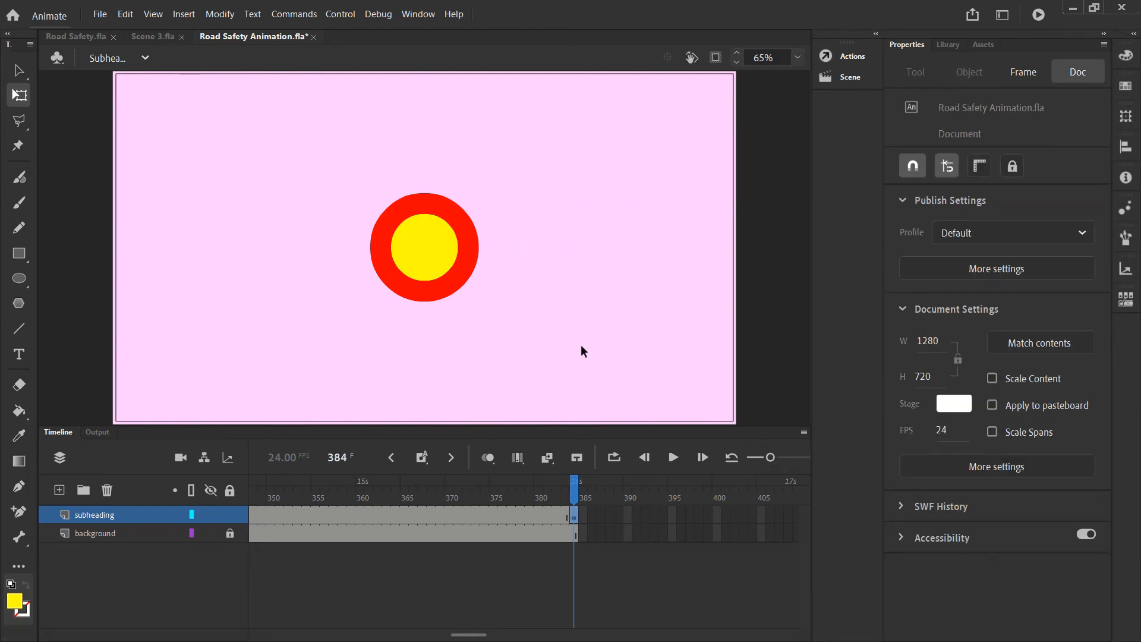
- Enlarge the yellow circle about its centre to about 181.6 px wide, leaving a thinner red ring around it
click(413, 247)
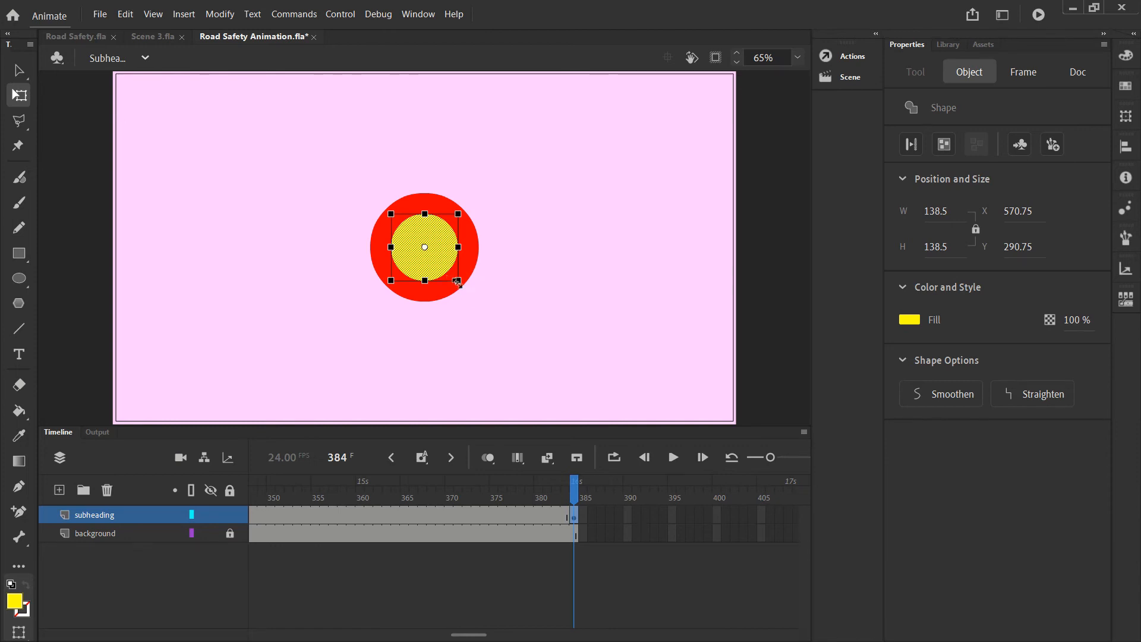
drag(457, 282, 468, 292)
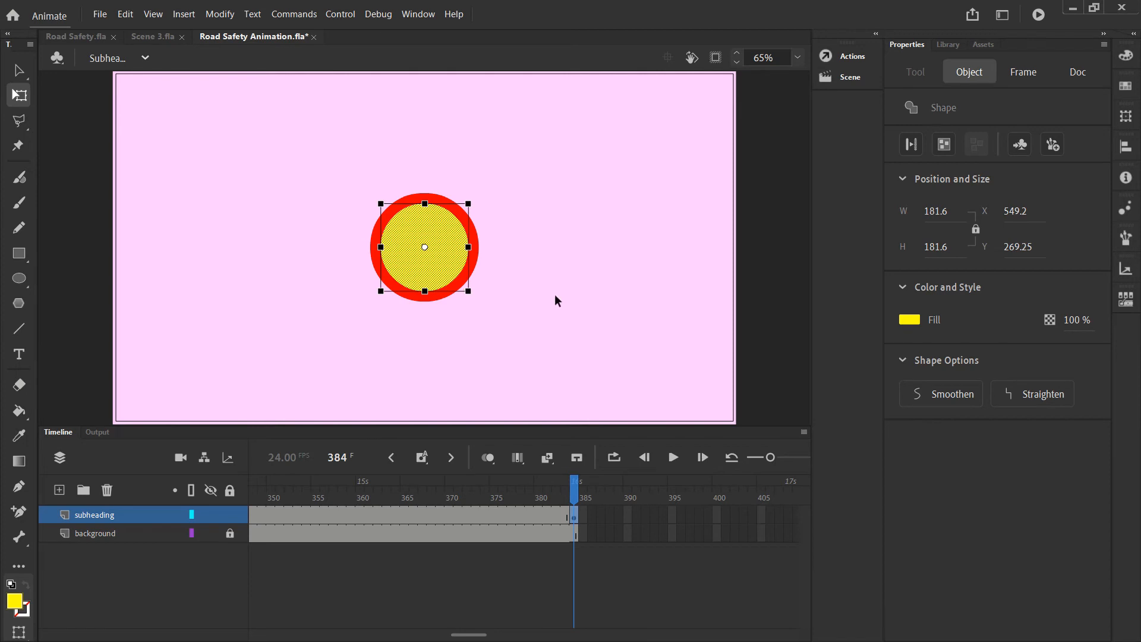
click(494, 303)
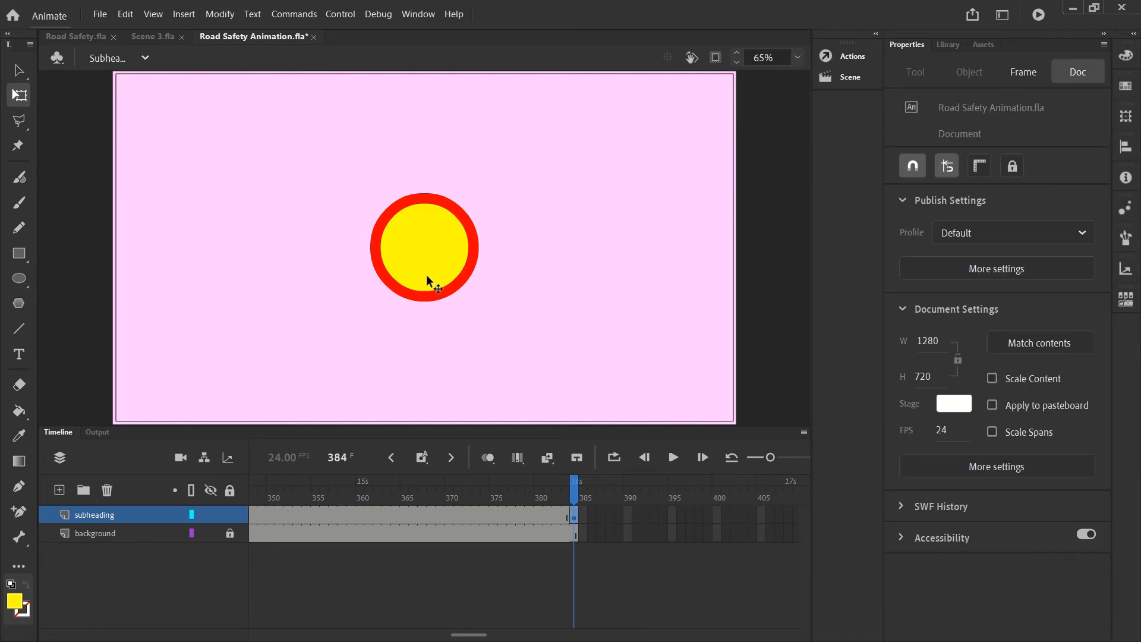
- Shrink the yellow circle about its centre to about 158.8 px wide and deselect it
key(Escape)
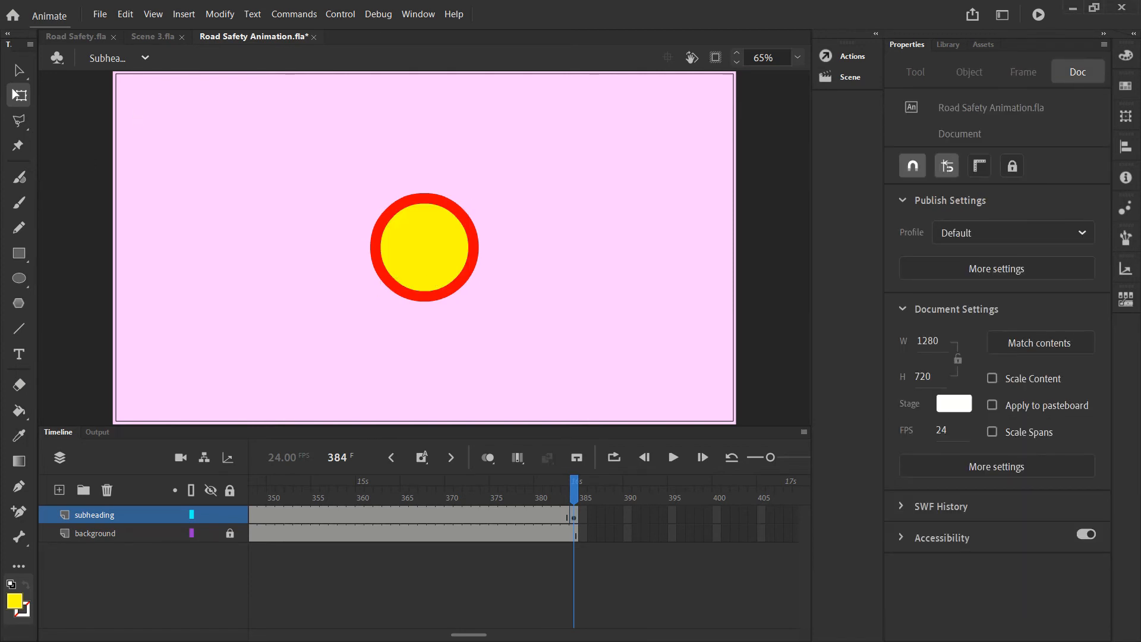
click(445, 229)
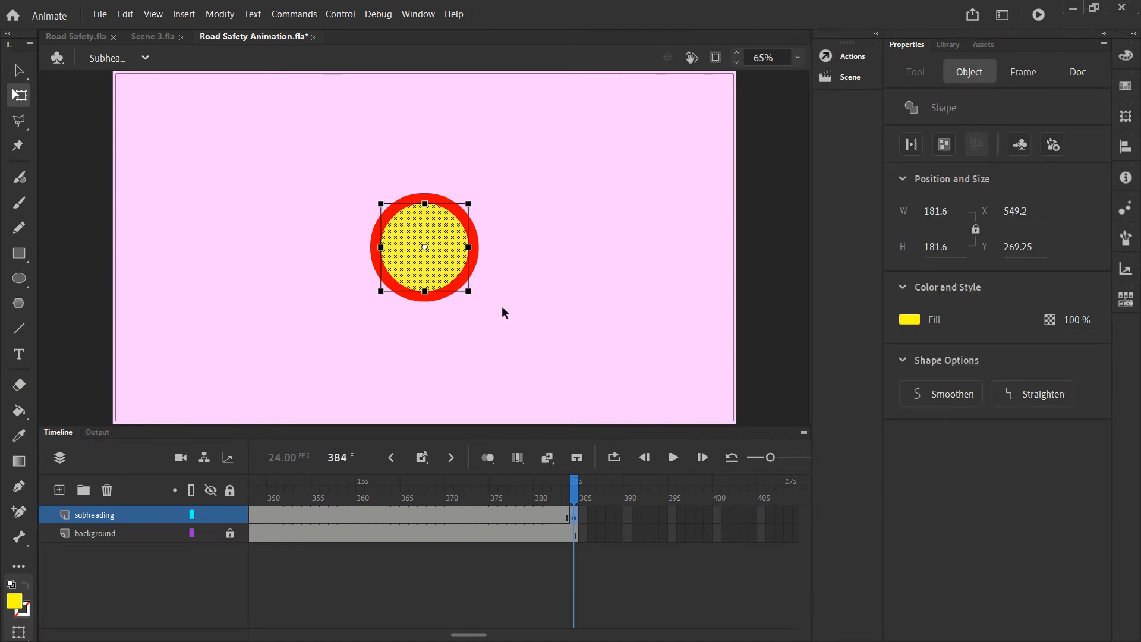
drag(466, 290, 462, 285)
key(ctrl+z)
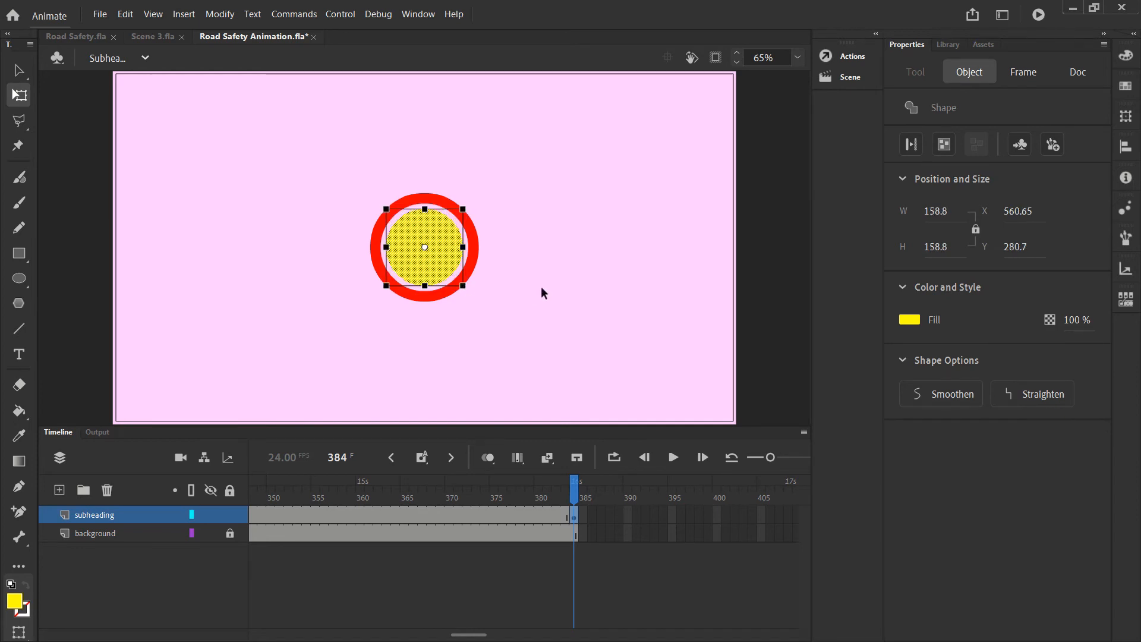
click(577, 351)
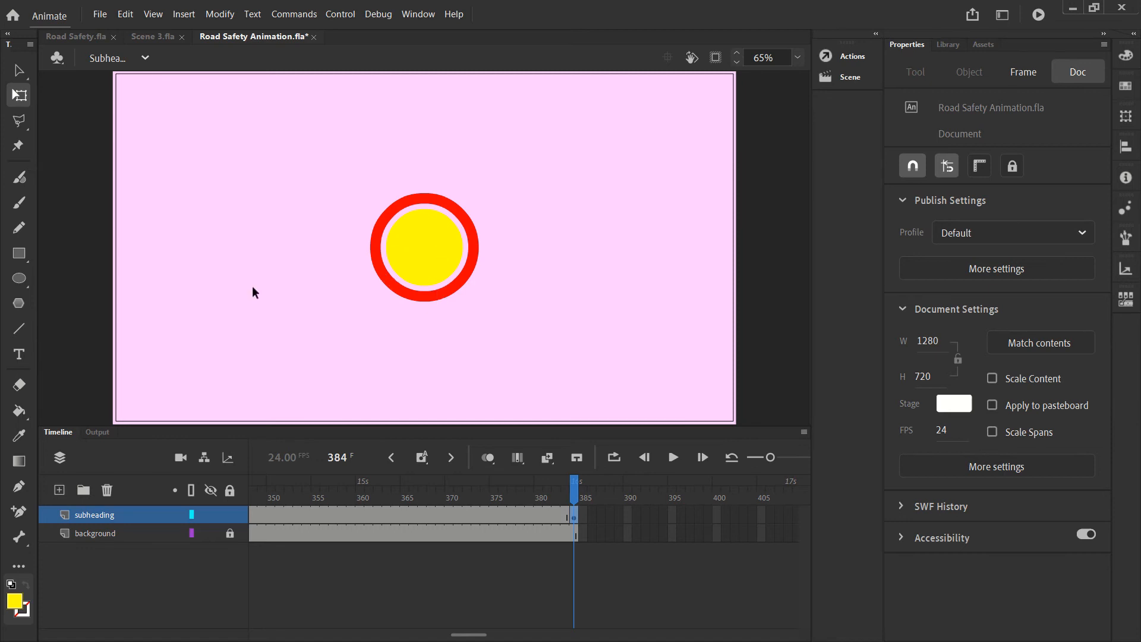
- Fill the pink gap between the yellow circle and the red ring with red using the Paint Bucket
click(19, 411)
click(911, 211)
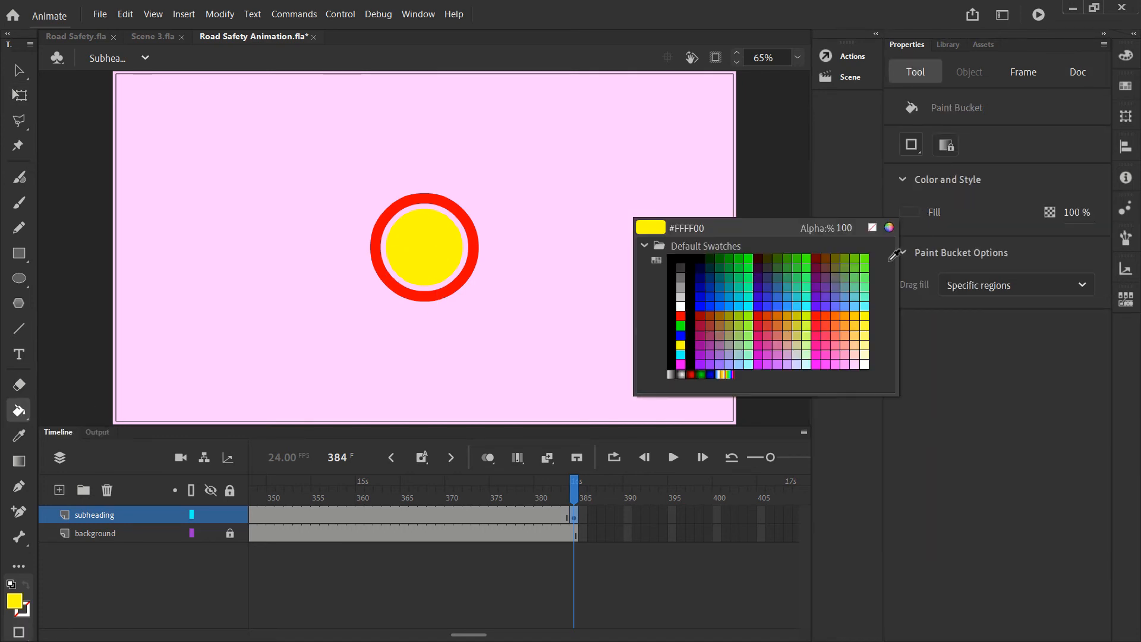
click(680, 315)
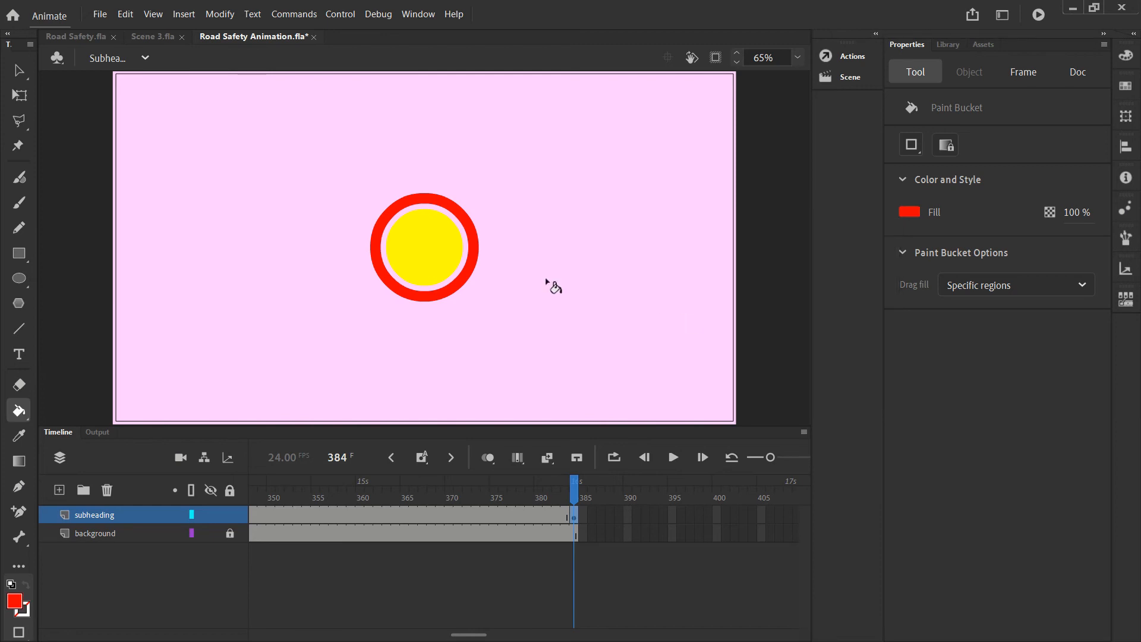
click(467, 260)
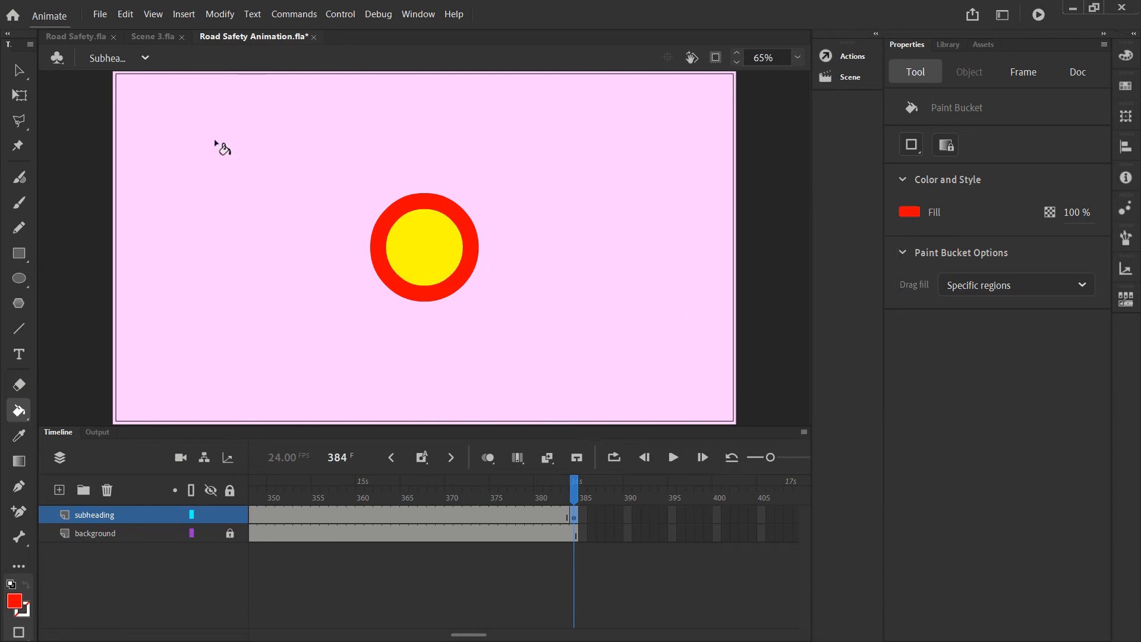
key(v)
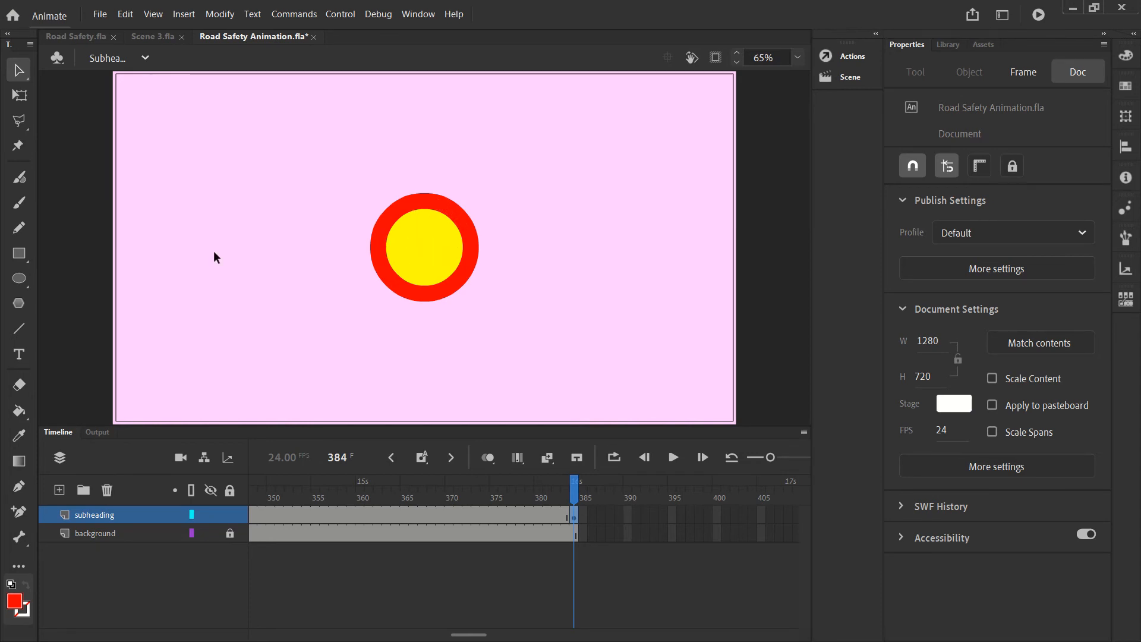
- Draw a solid black horizontal line about 131 px long beside the sign, after undoing a first attempt across the yellow circle
click(20, 328)
click(916, 212)
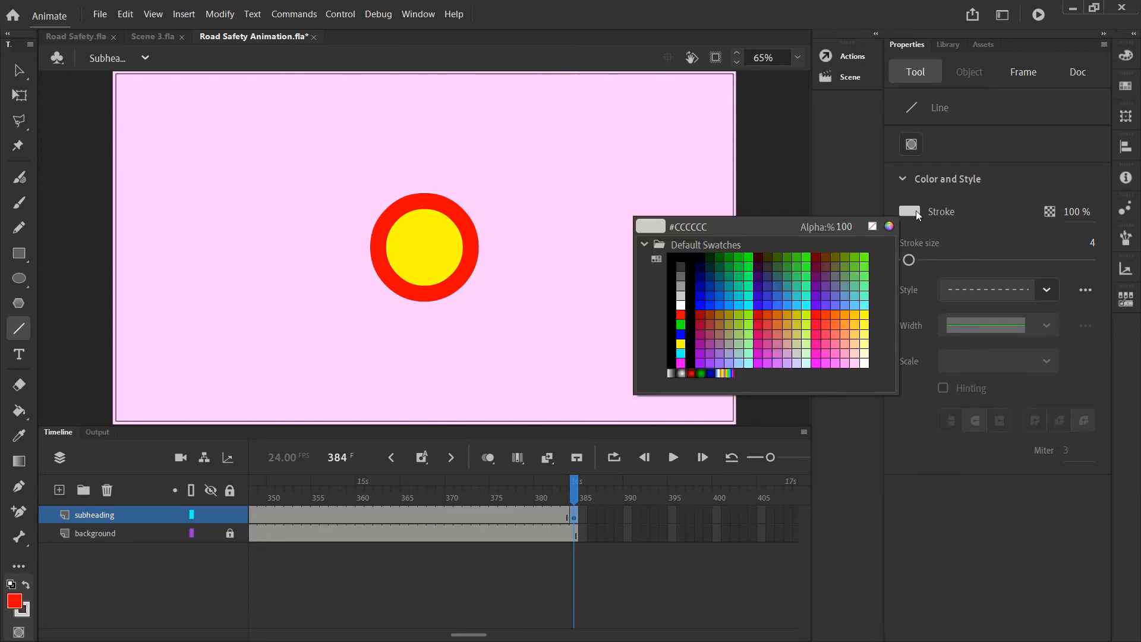
click(673, 259)
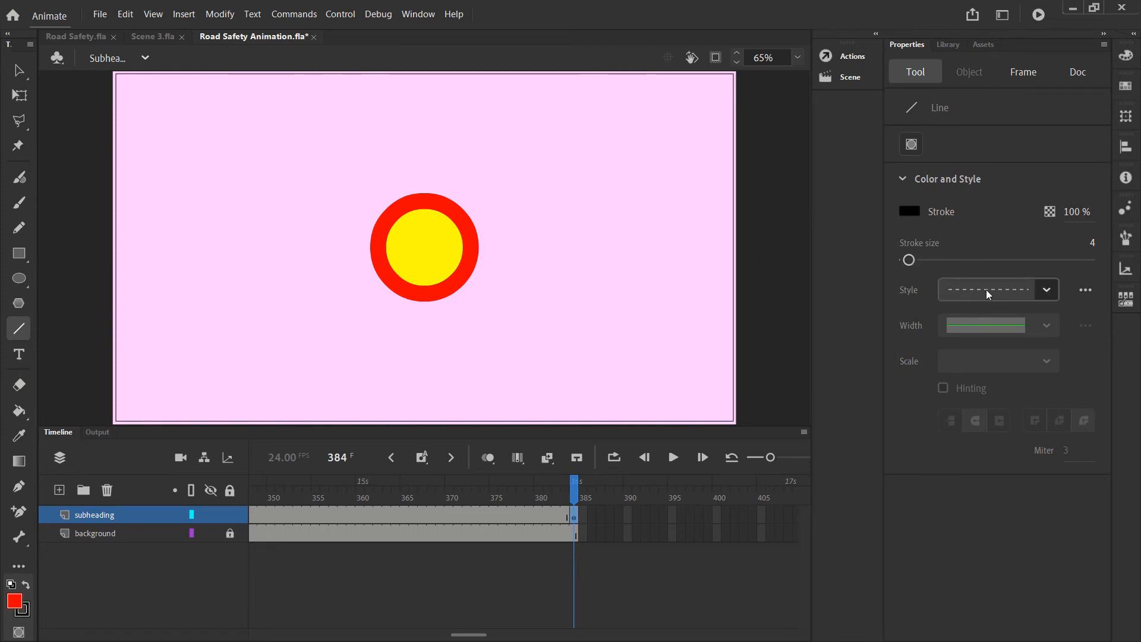
click(1041, 293)
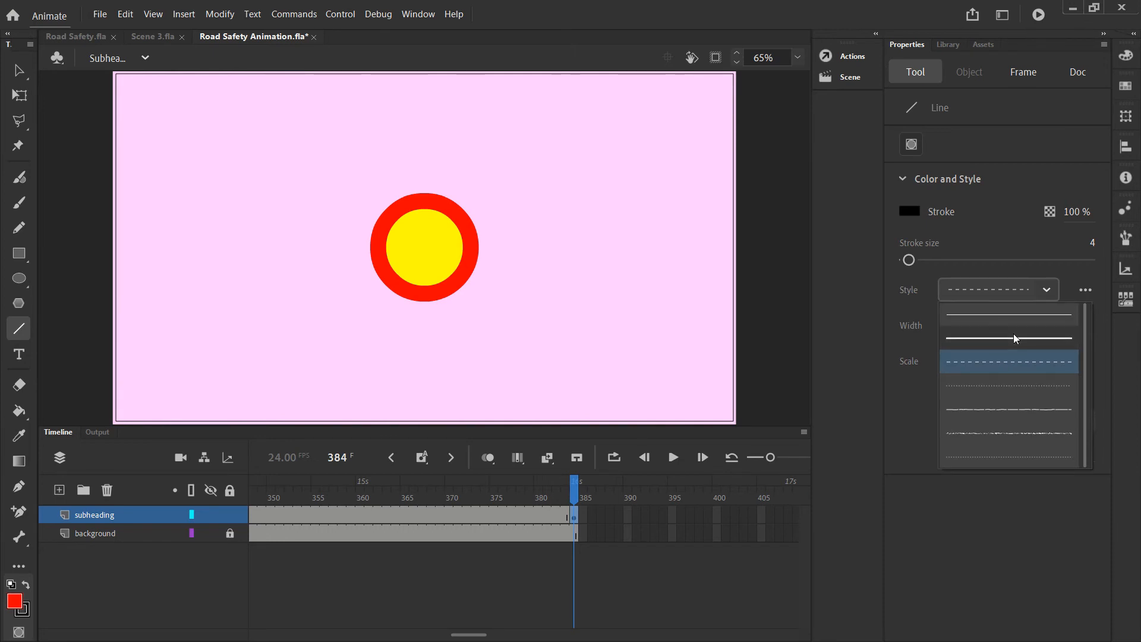
click(1014, 333)
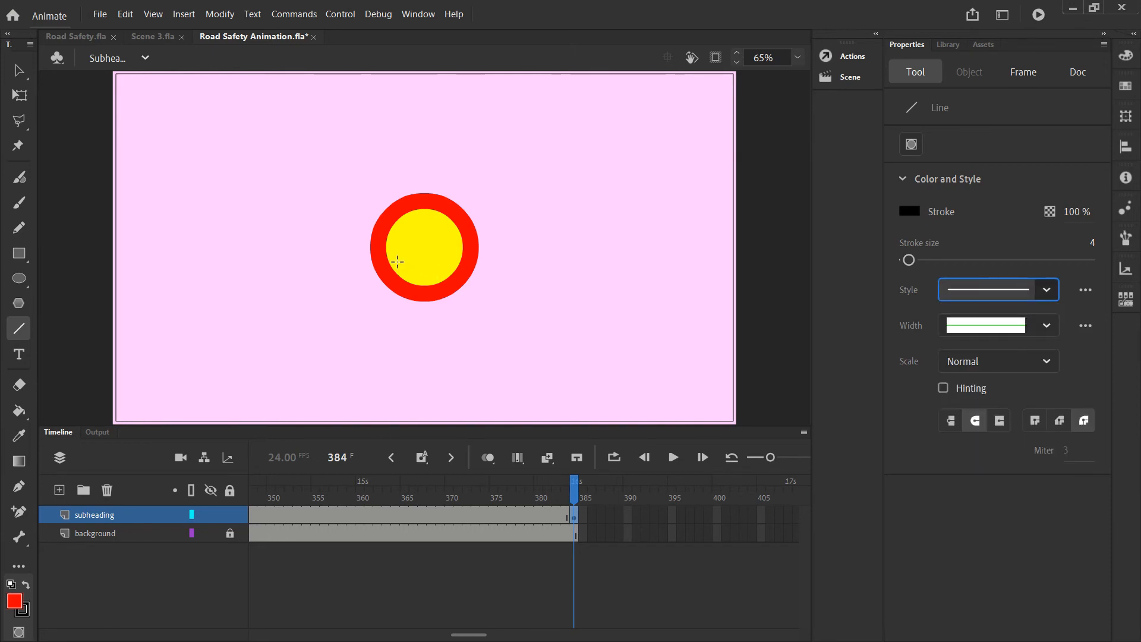
drag(397, 261, 452, 263)
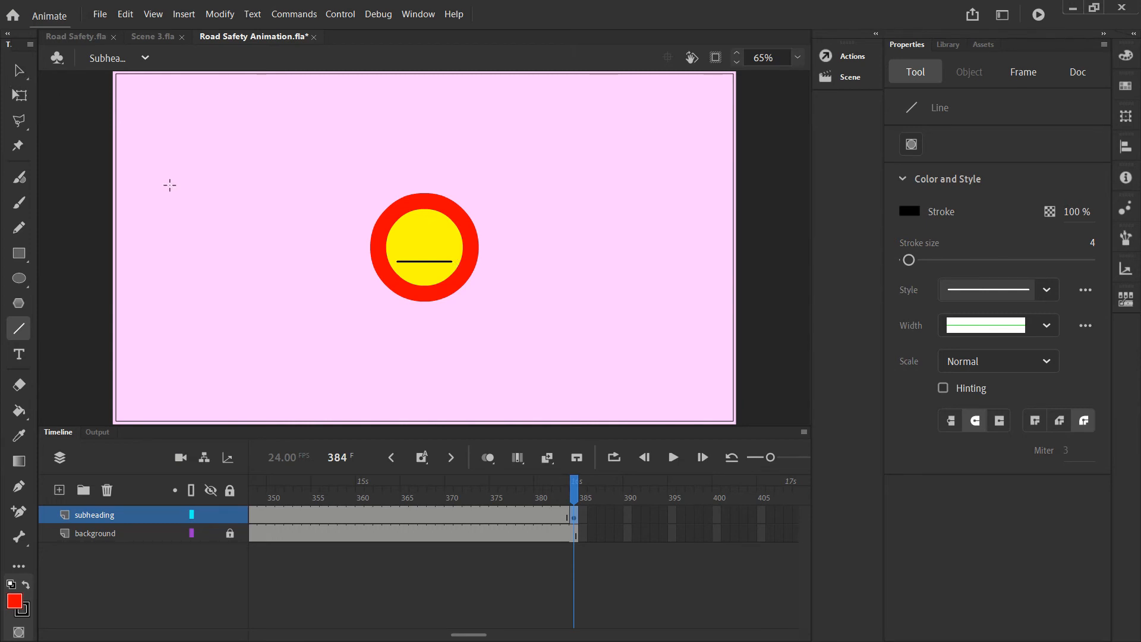
key(ctrl+z)
drag(517, 265, 577, 264)
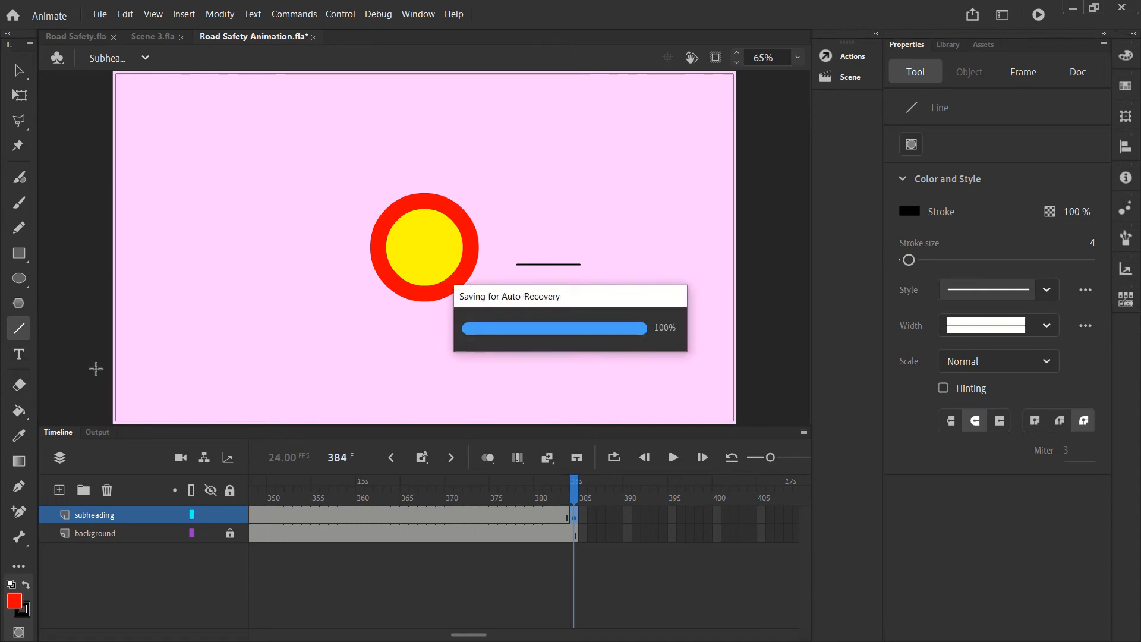
- Add the static text STOP above the sign and set its fill colour to black
click(26, 360)
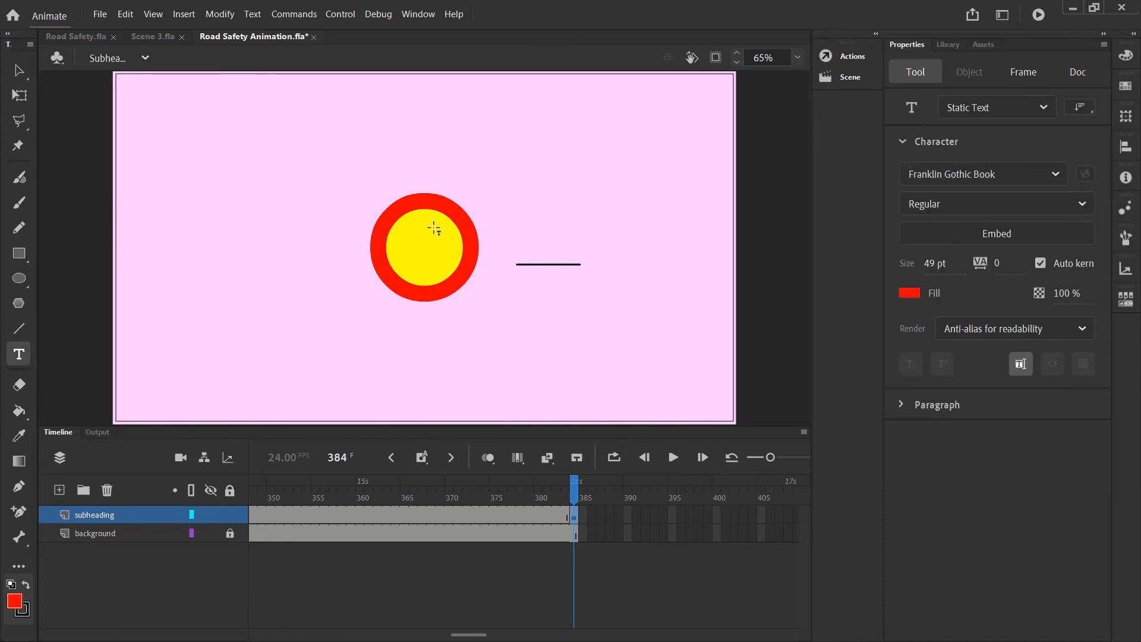
click(489, 166)
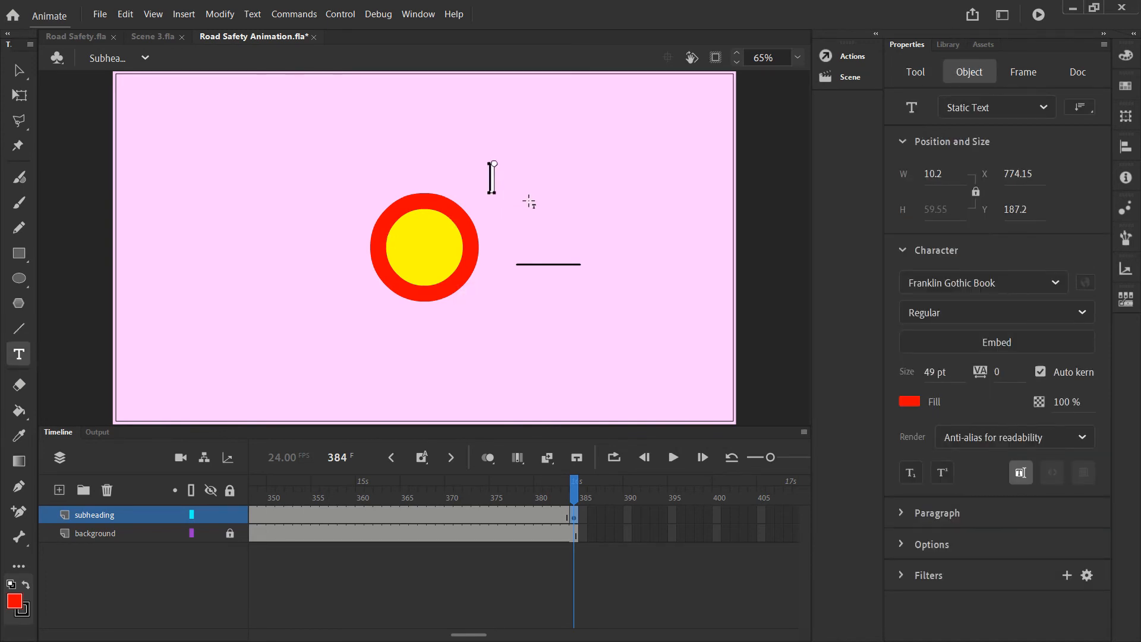
text(STOP)
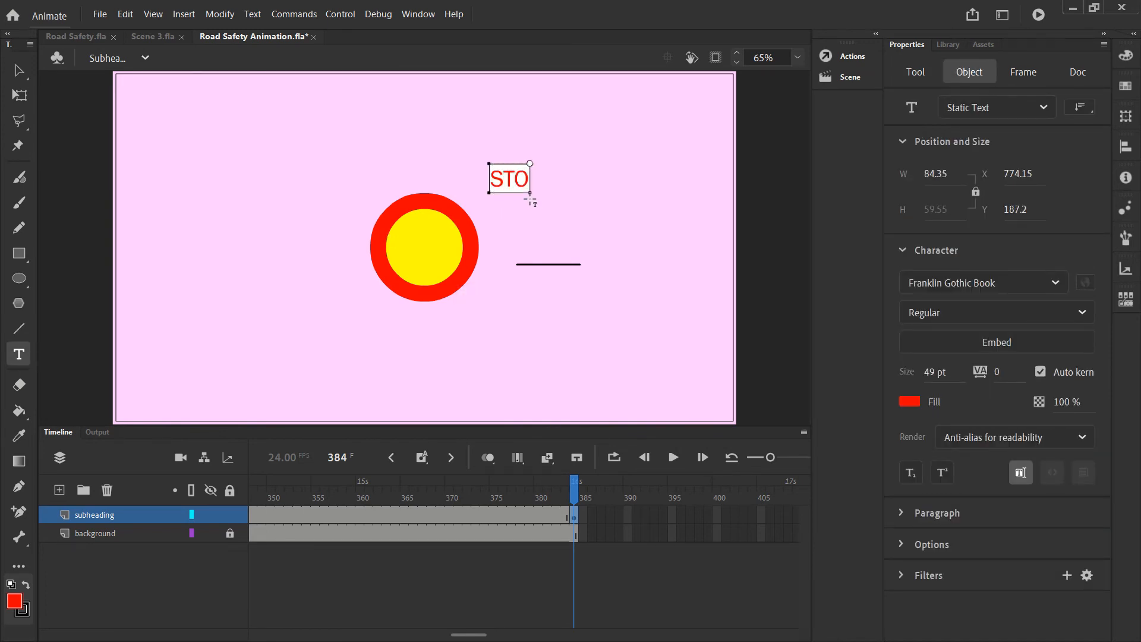
click(18, 70)
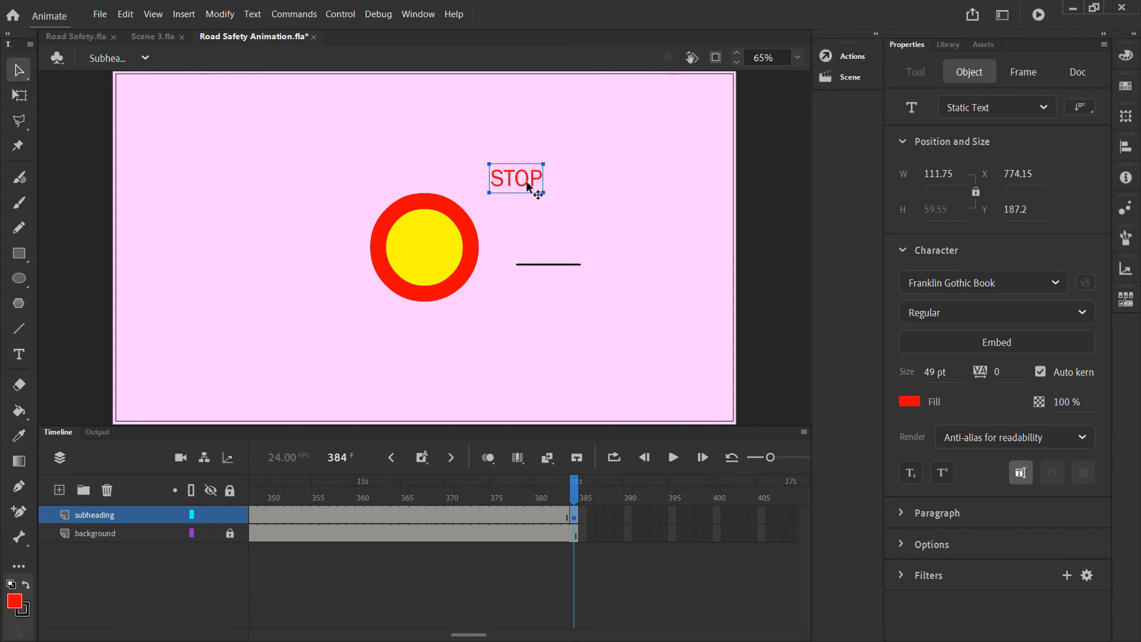
click(912, 402)
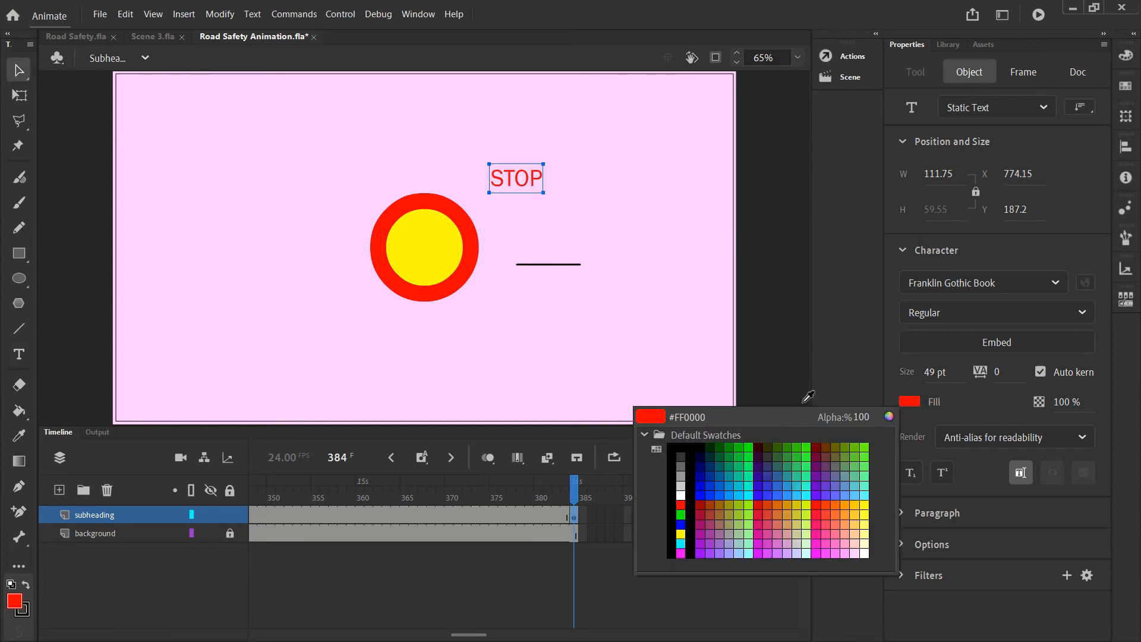
click(687, 443)
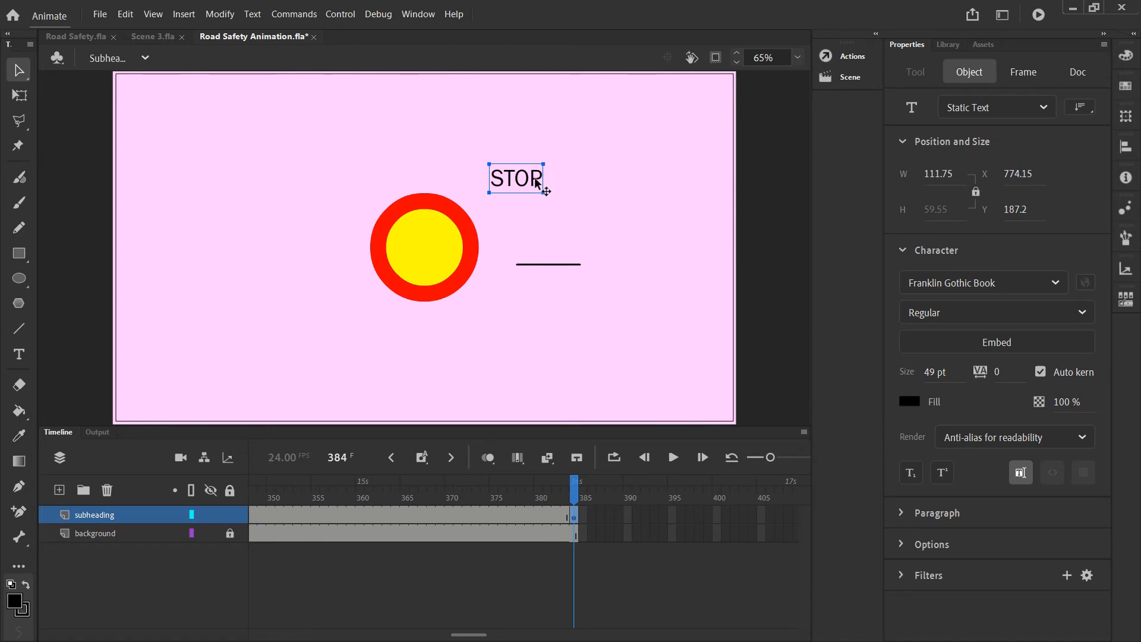
- Move the STOP text onto the yellow circle, slightly above its centre, at about X 584.15 and Y 311.65
drag(541, 179, 447, 244)
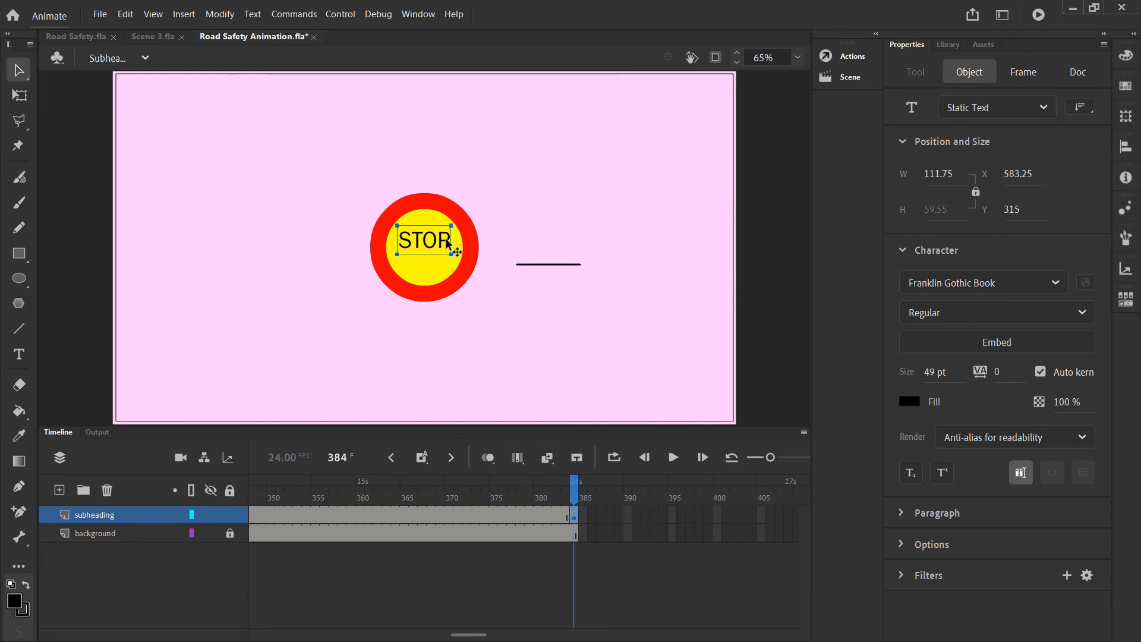
drag(447, 243, 448, 248)
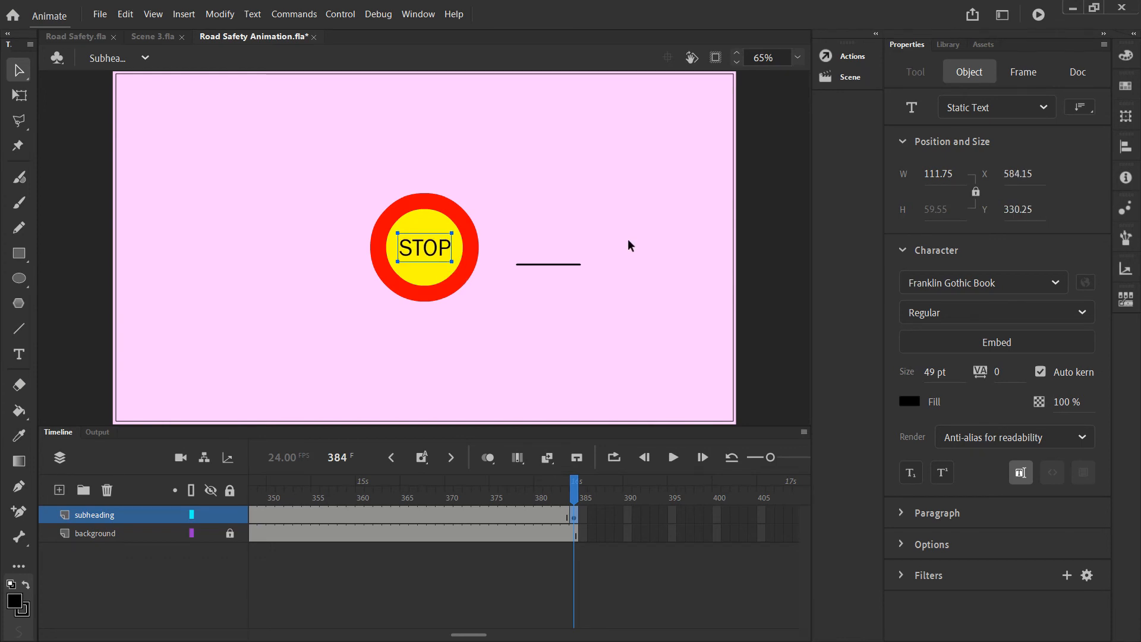
key(Up)
key(Up)
key(Up)
key(Up)
key(Up)
key(Up)
key(Up)
key(Up)
key(Up)
key(Up)
key(Up)
key(Up)
key(Up)
key(Up)
key(Up)
key(Up)
key(Up)
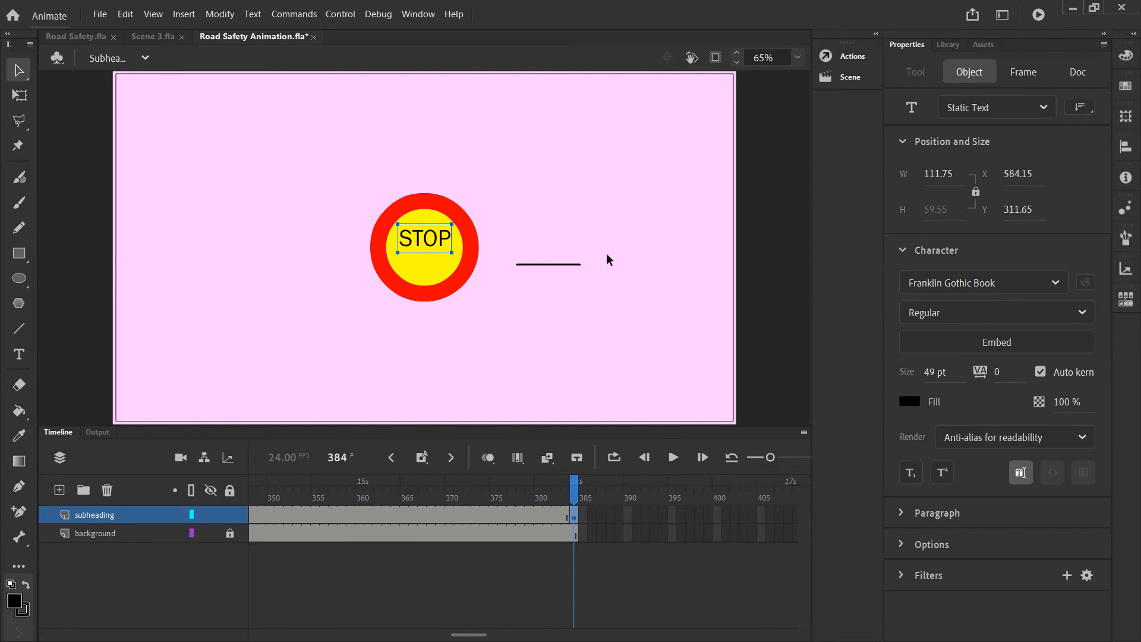
click(555, 265)
click(565, 266)
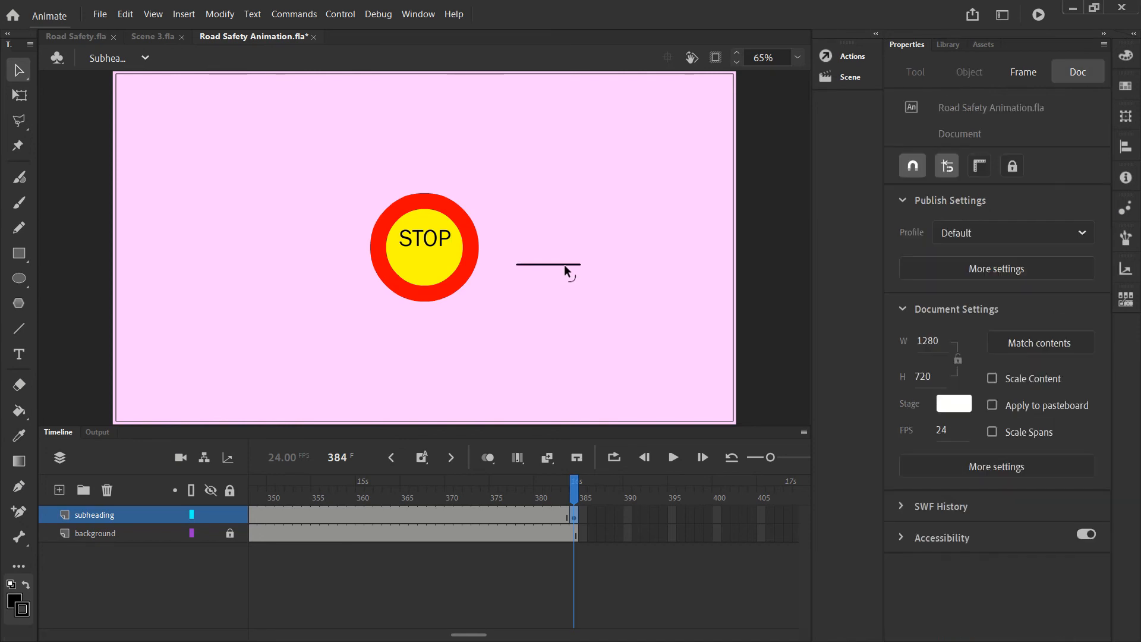
drag(565, 265, 569, 298)
key(ctrl+z)
- Enlarge the STOP text about its centre with Free Transform so it nearly spans the yellow circle, and deselect it
click(433, 240)
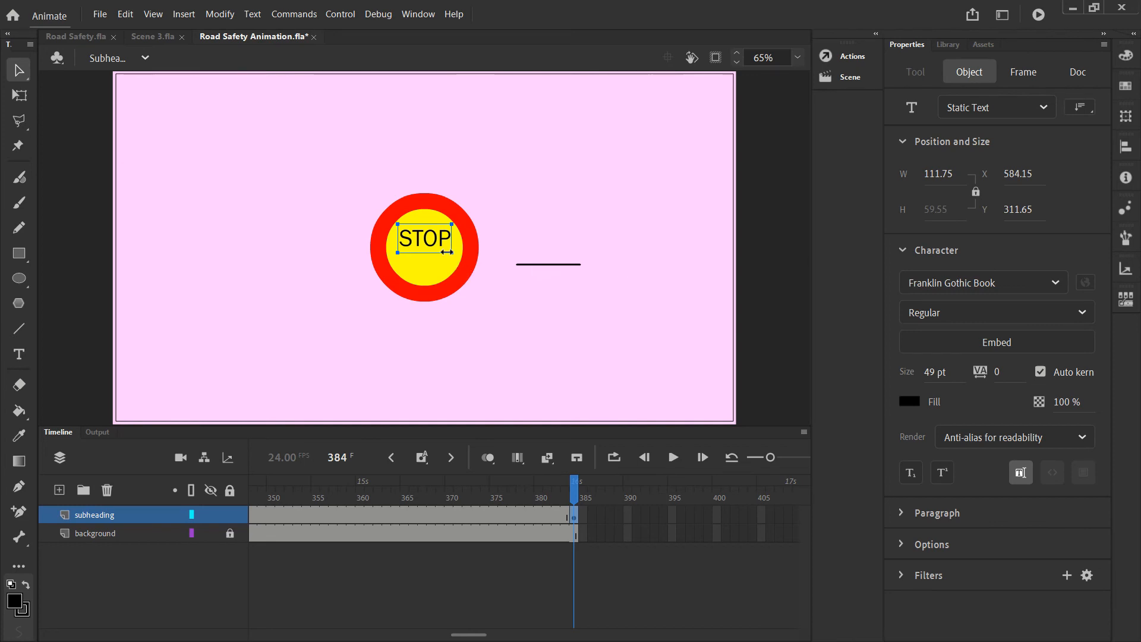
click(19, 95)
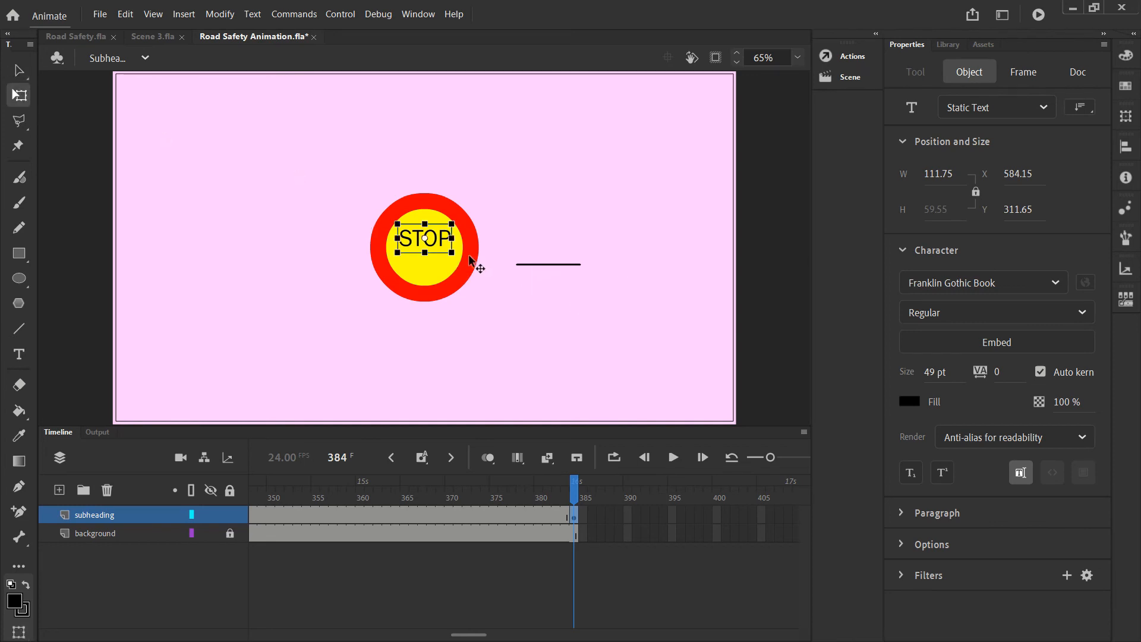
drag(453, 253, 459, 257)
click(473, 172)
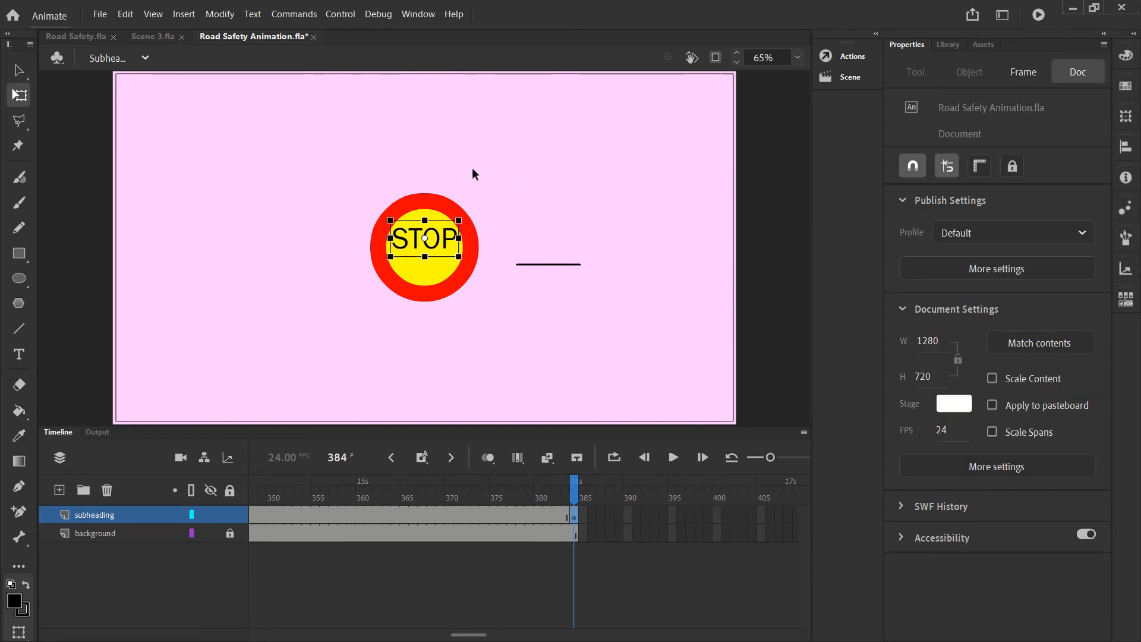
click(28, 76)
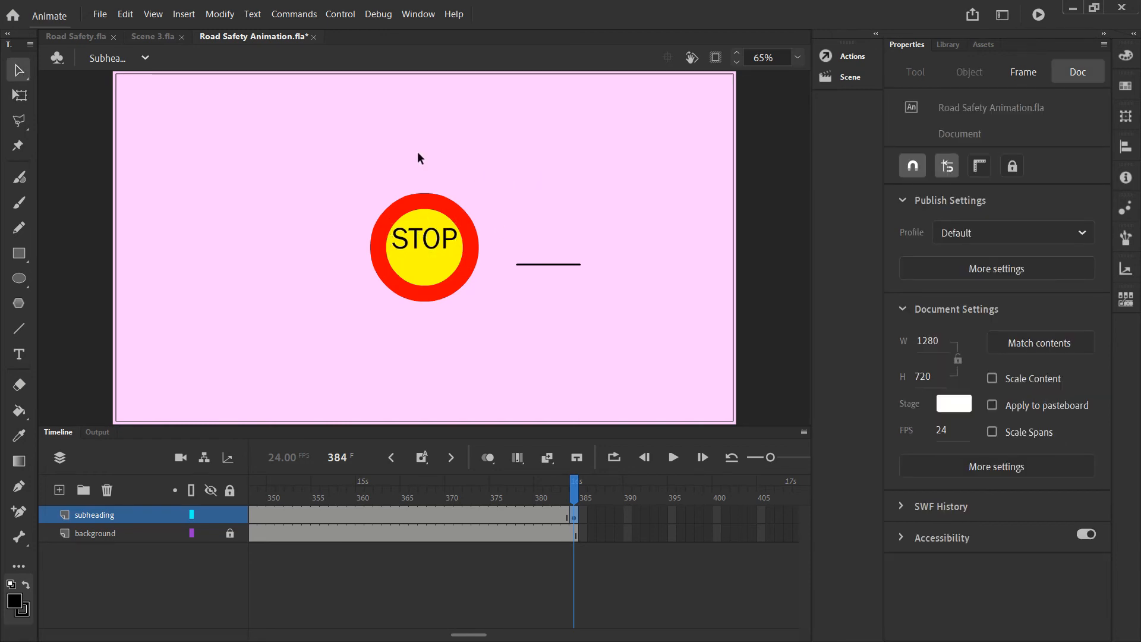
- Move the black line below the sign and centre it horizontally on the stage
click(452, 235)
click(565, 256)
click(565, 263)
drag(563, 266, 487, 328)
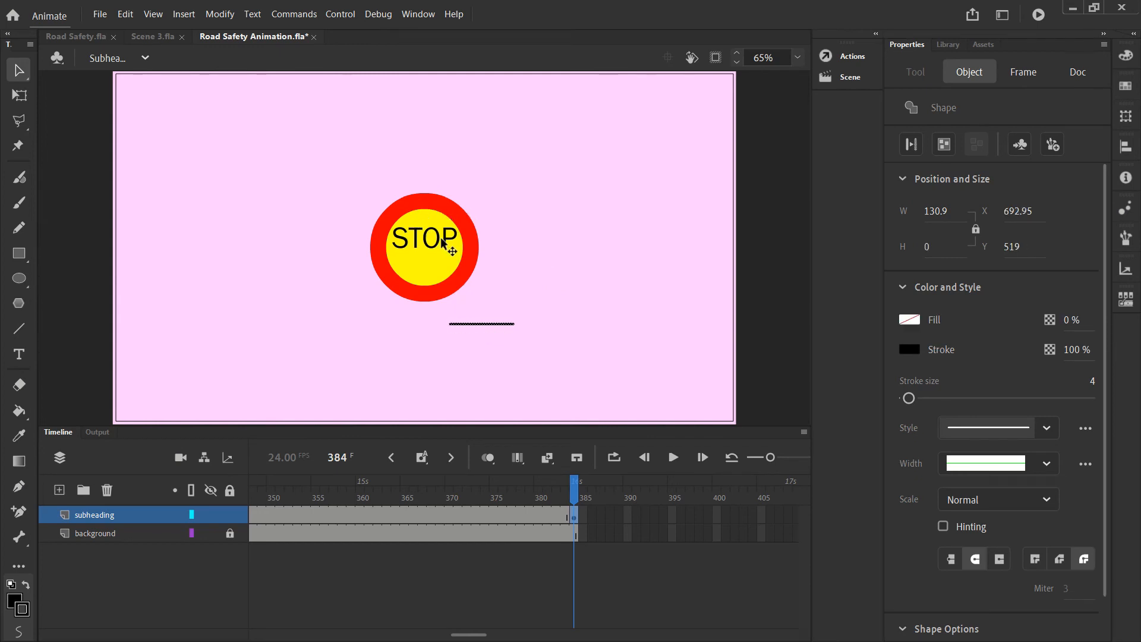
key(ctrl+alt+2)
click(586, 306)
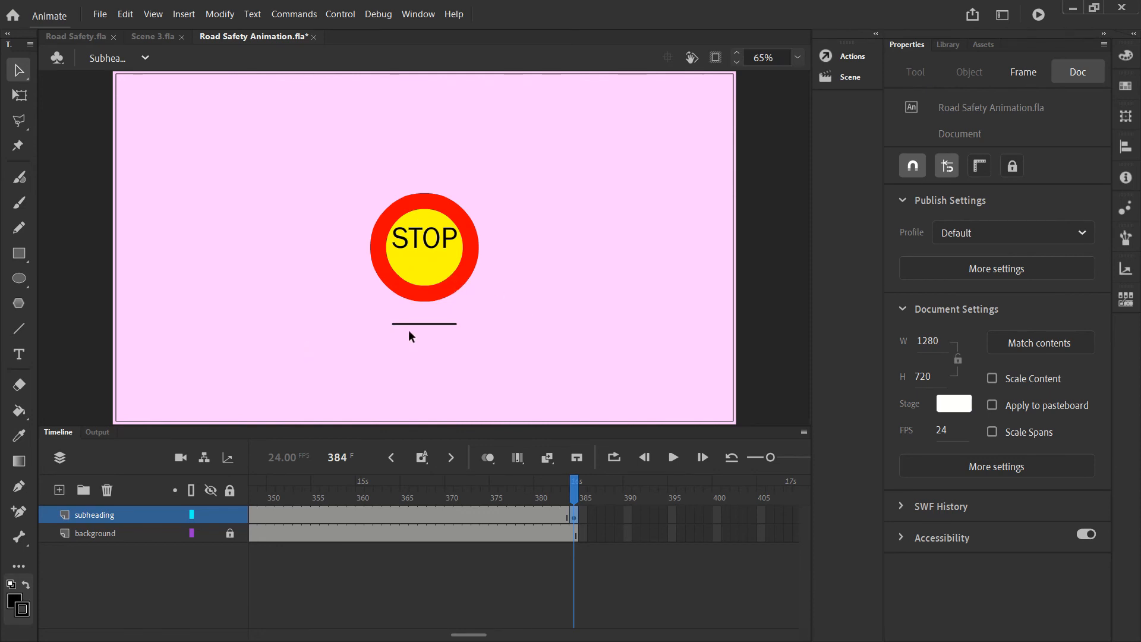
- Move the black line straight up into the yellow circle, just beneath the STOP text, and deselect it
drag(483, 351, 387, 315)
key(shift+Up)
key(shift+Up)
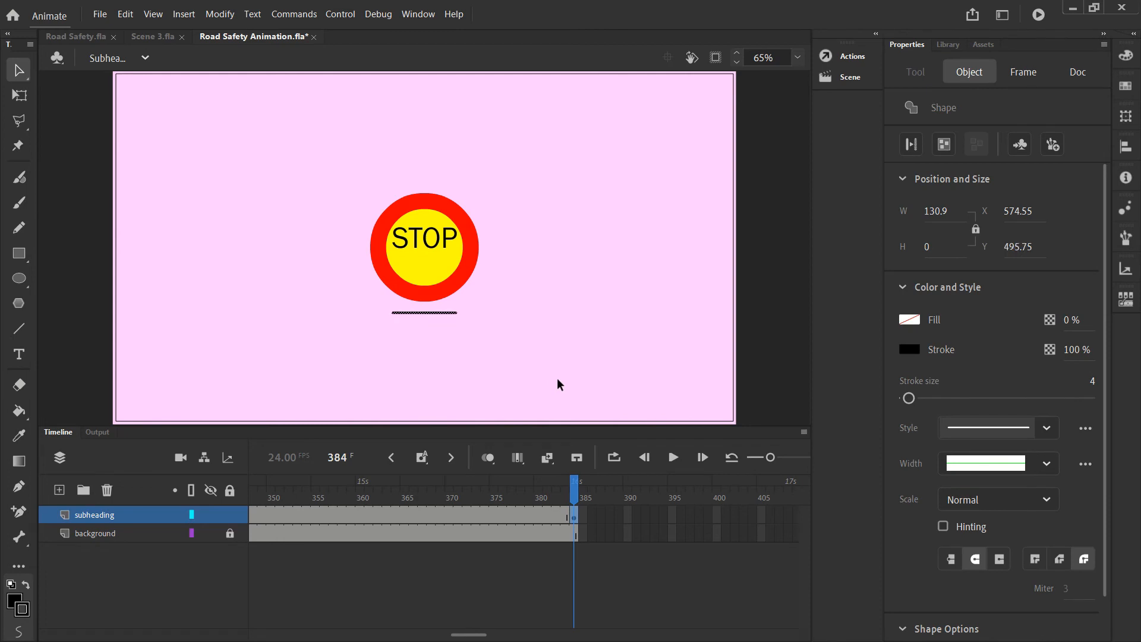
key(shift+Up)
key(shift+Up)
key(shift+Up)
key(shift+Up)
key(shift+Up)
key(shift+Up)
key(shift+Up)
key(shift+Up)
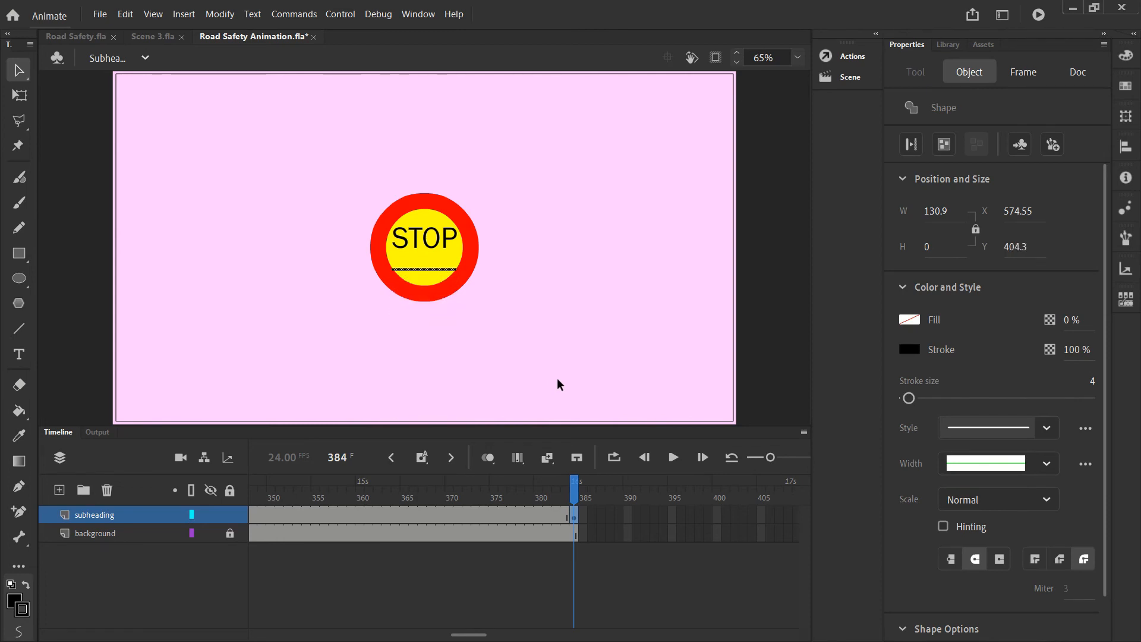
key(Up)
key(Up)
key(Up)
key(Up)
key(Up)
key(Up)
key(Up)
key(Up)
key(Up)
key(Up)
key(Up)
key(Up)
key(Up)
key(Up)
key(Up)
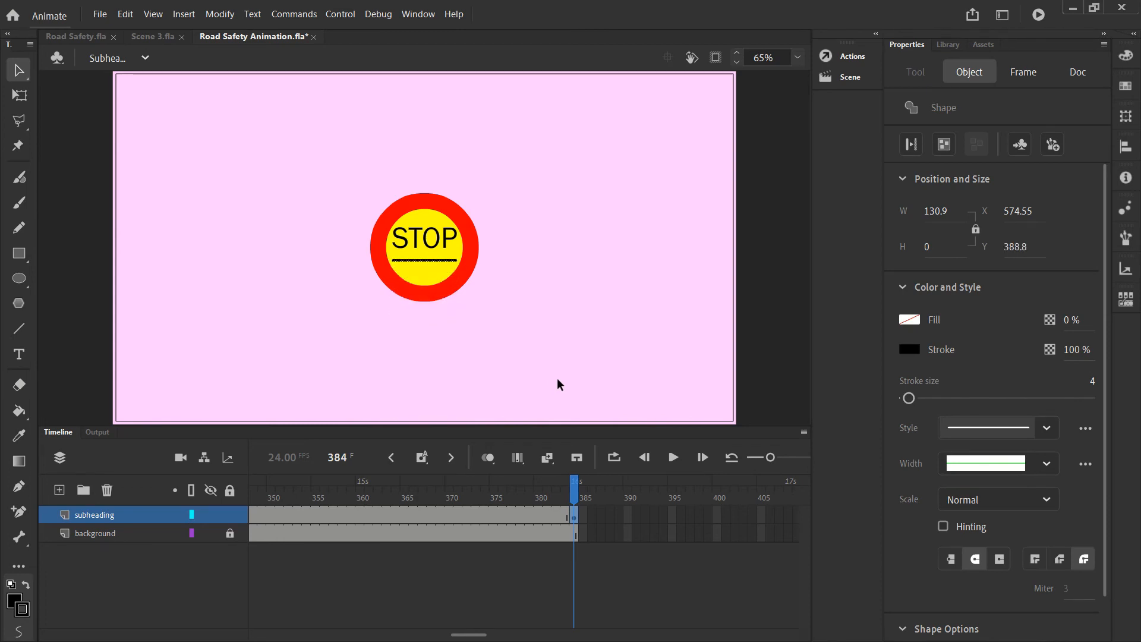
key(Up)
key(Up)
key(Up)
click(597, 245)
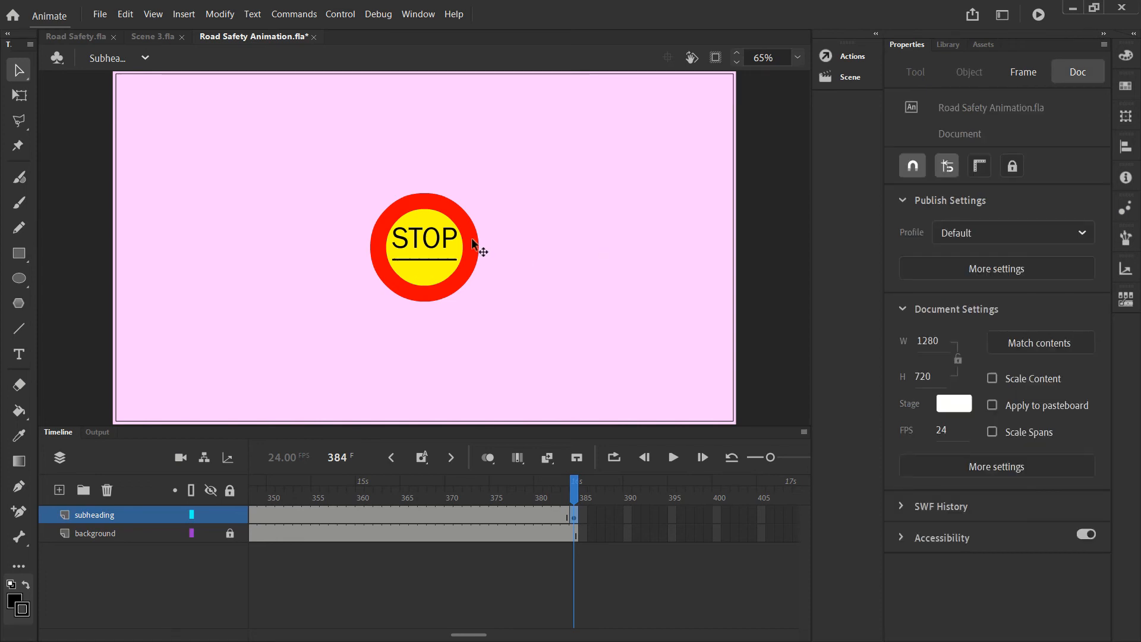
- Nudge the STOP text slightly down towards the line beneath it and deselect it
click(438, 246)
click(632, 394)
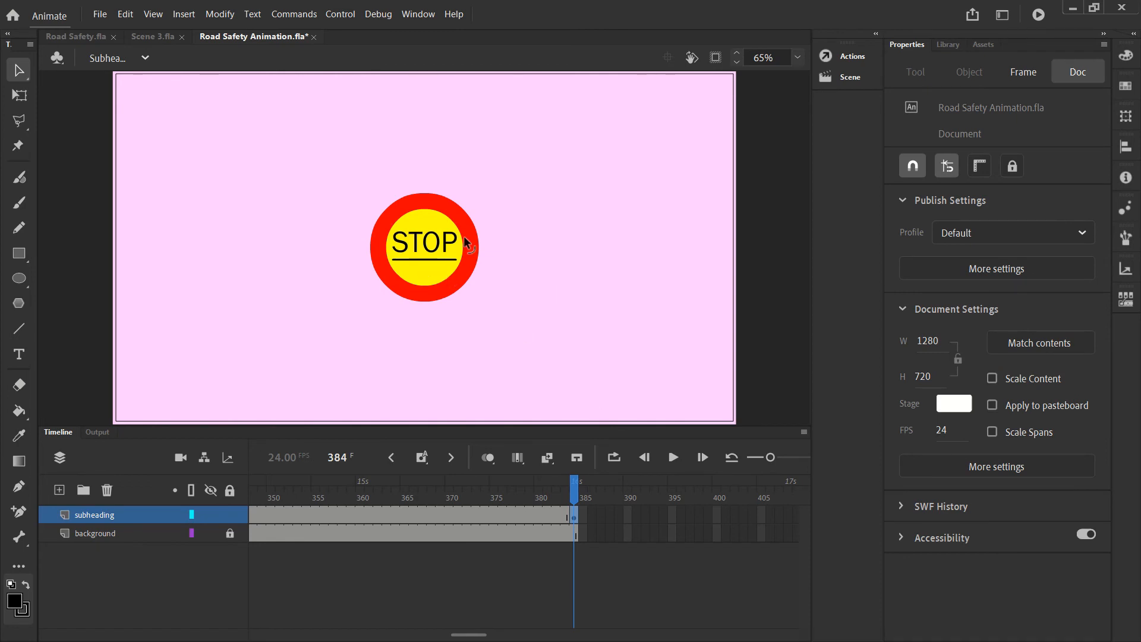
click(453, 237)
click(632, 388)
click(446, 259)
drag(444, 262, 458, 287)
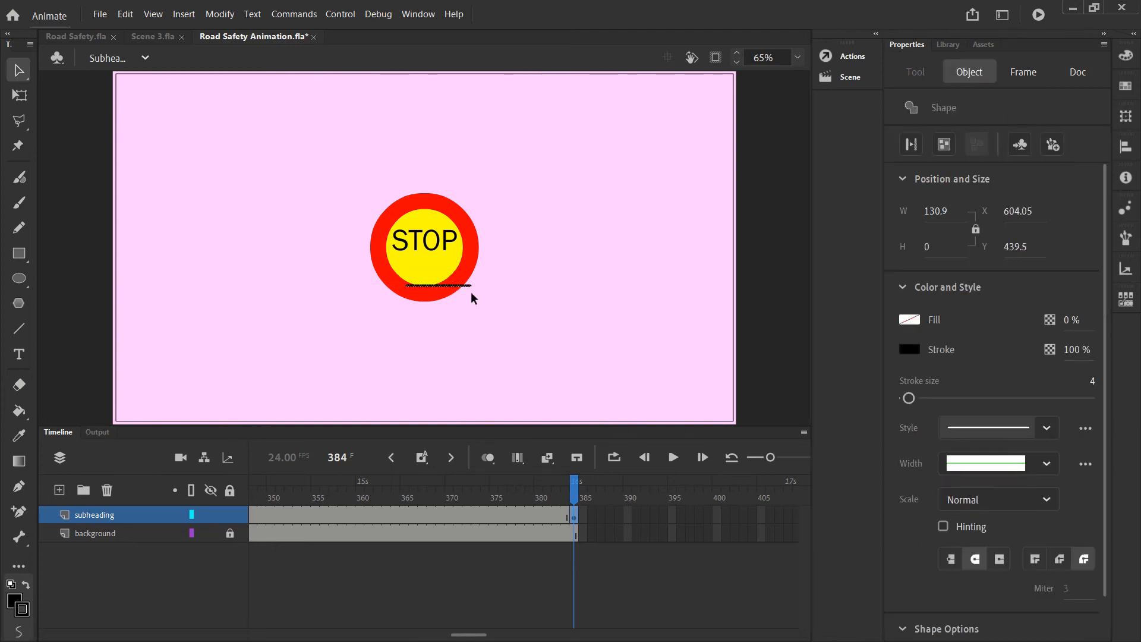
key(ctrl+z)
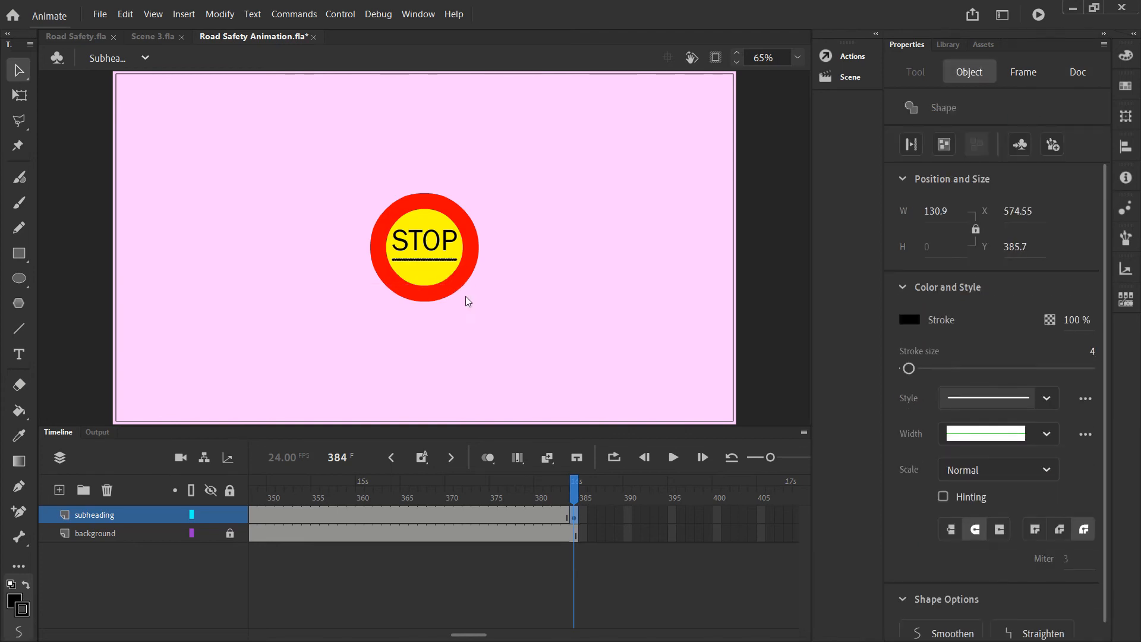
- Nudge the black line beneath the STOP text slightly down and deselect it
drag(449, 265, 464, 265)
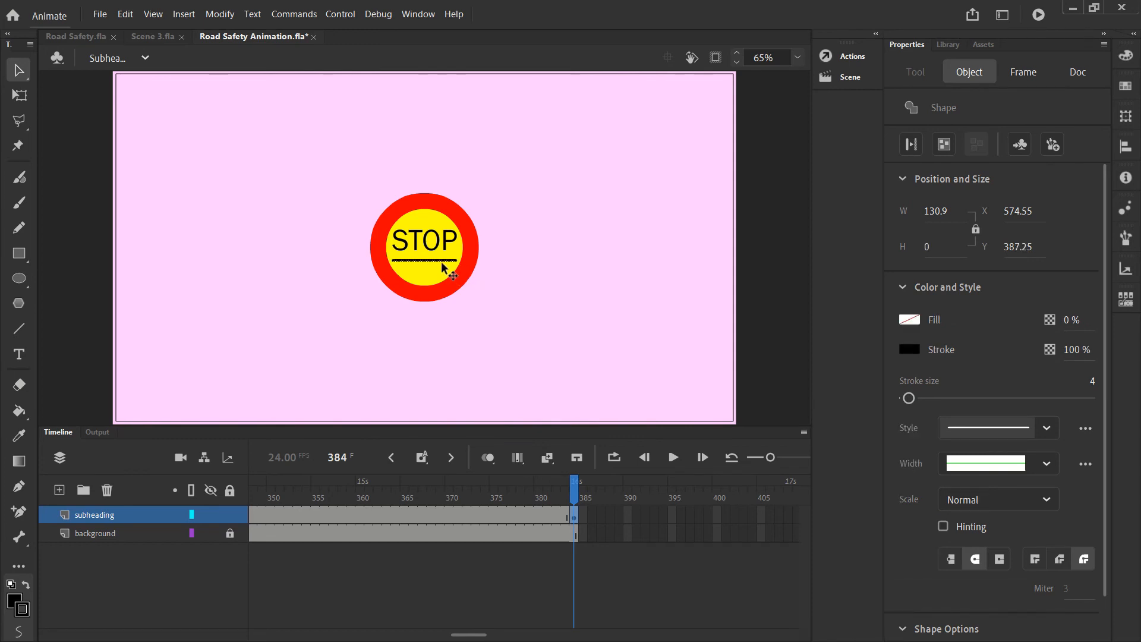
click(502, 250)
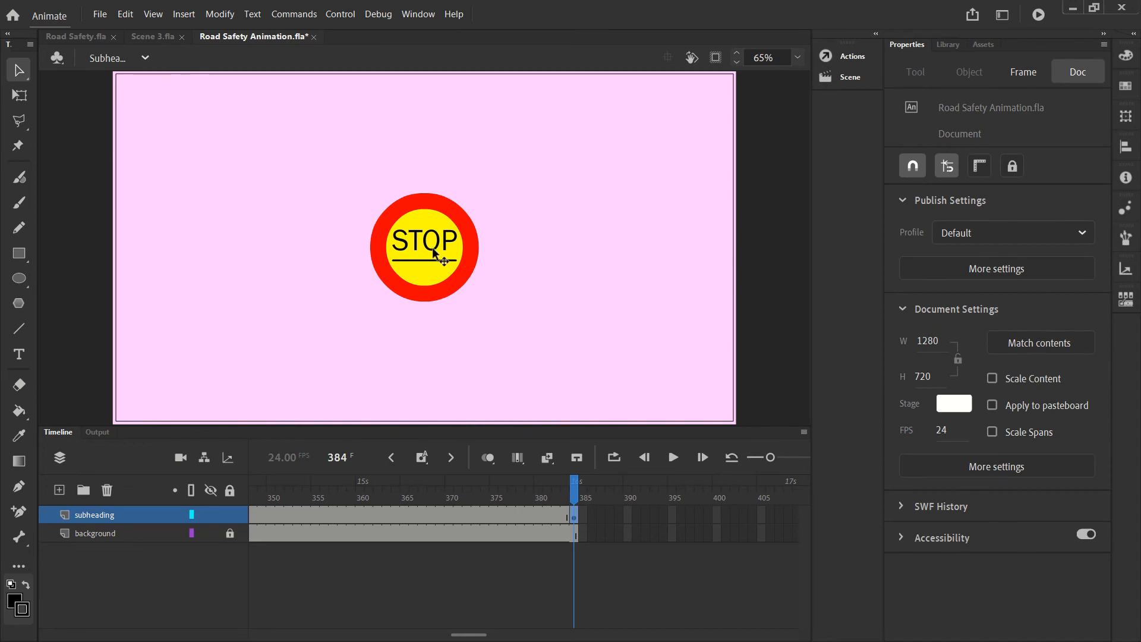
click(444, 257)
click(515, 271)
- Move the whole sign, with its circles, STOP text and line, straight up near the top of the stage and deselect it
drag(322, 177, 557, 387)
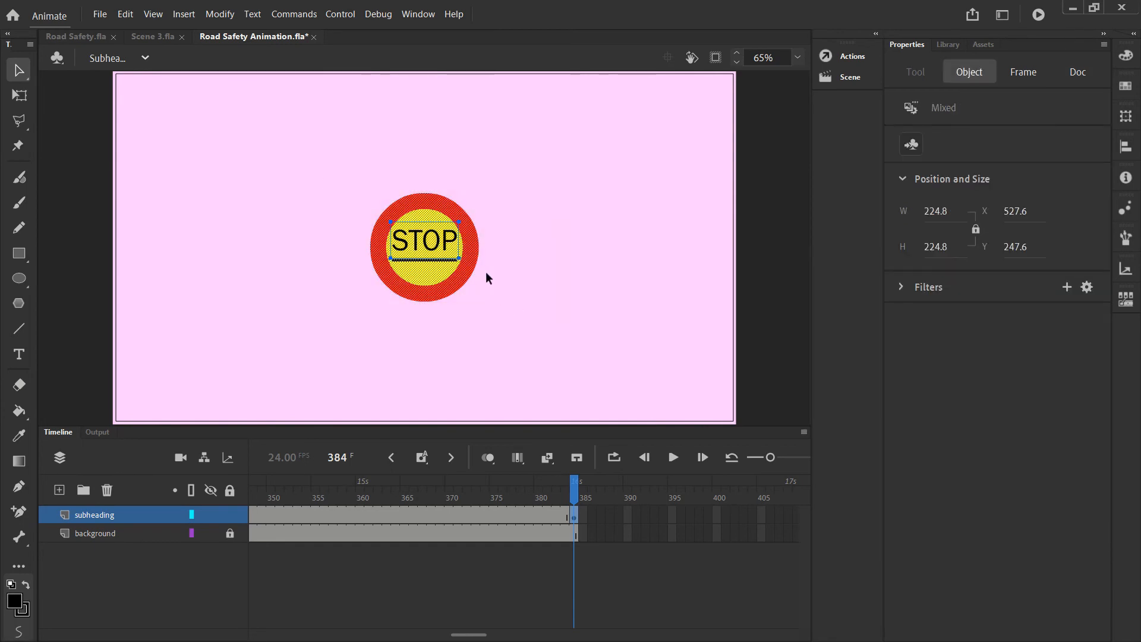
drag(471, 255, 473, 150)
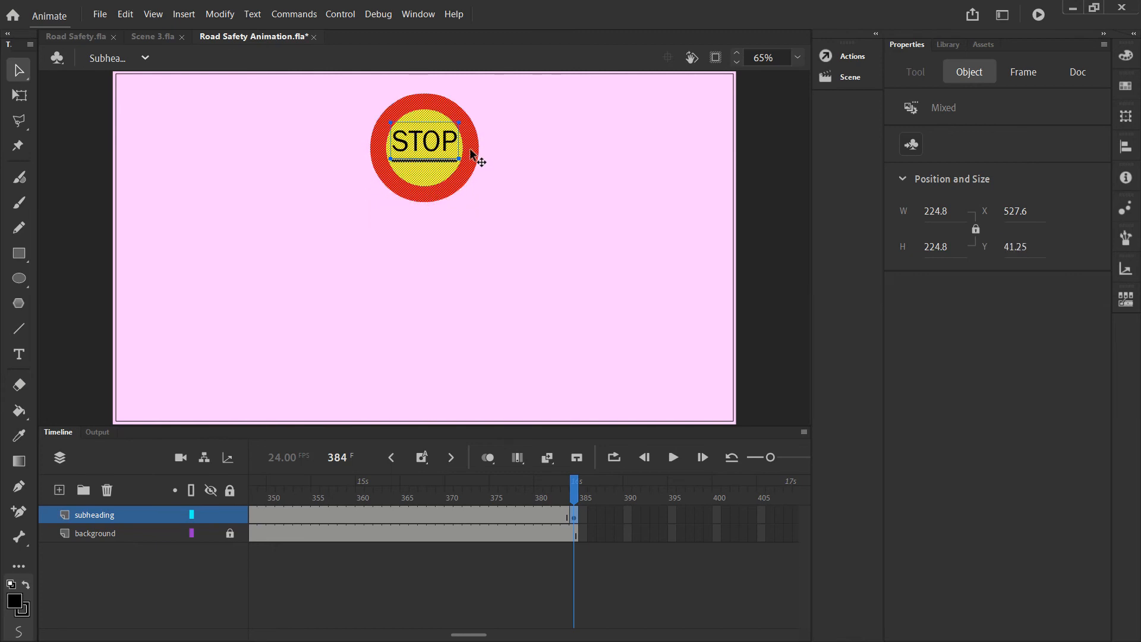
click(156, 309)
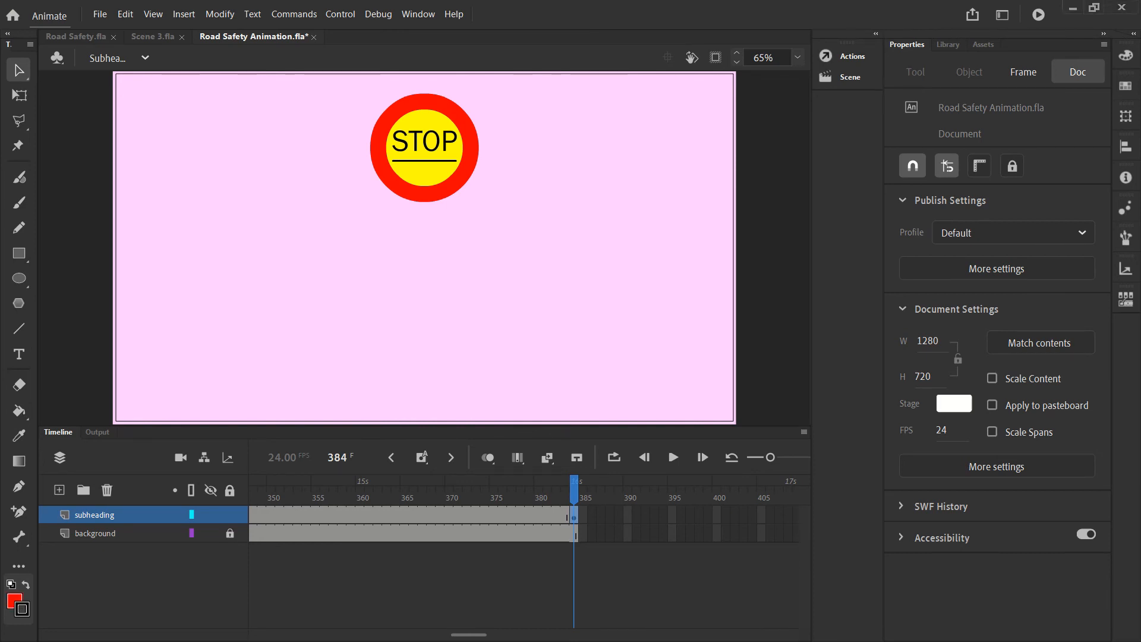
- Draw a black rectangle without stroke, about 26 px wide and 534 px high, beside the sign down to the stage's bottom edge
click(19, 254)
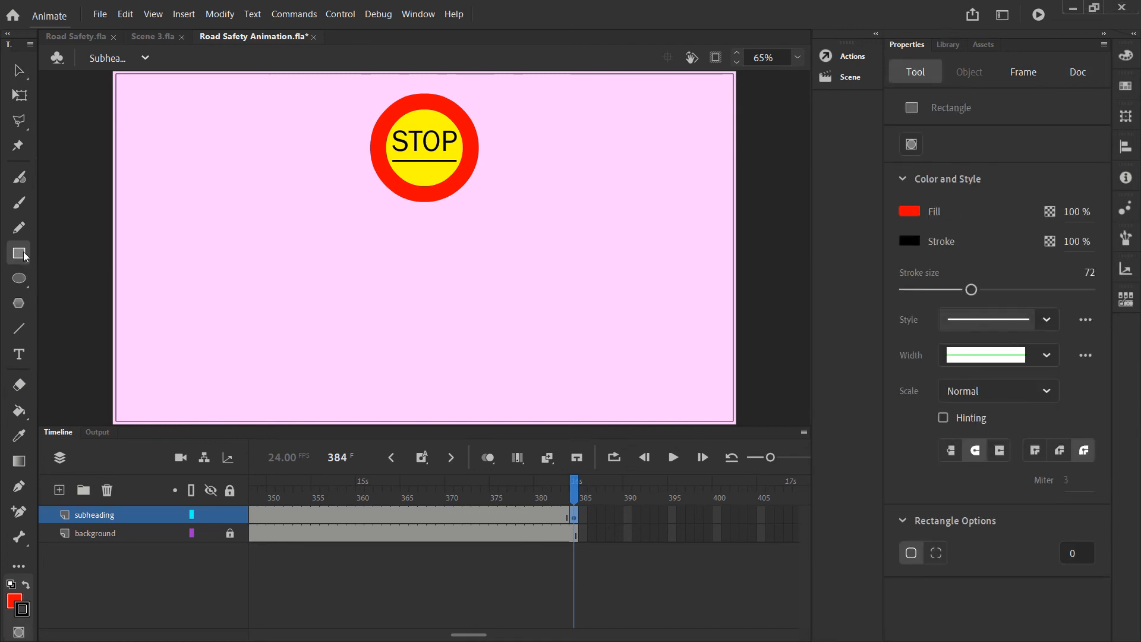
click(909, 211)
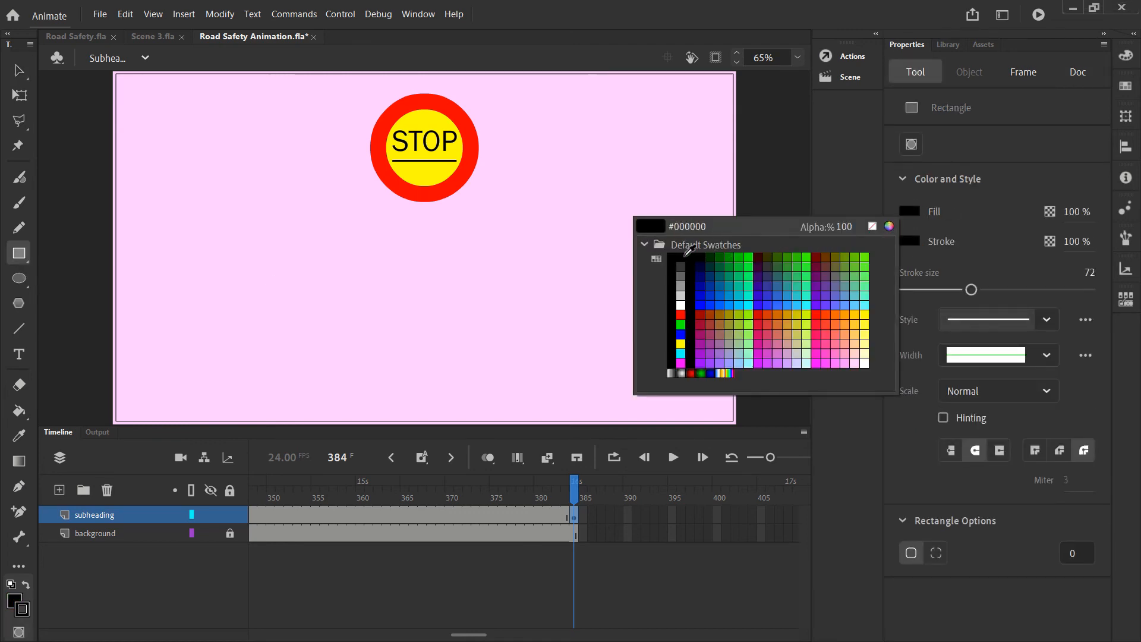
click(687, 252)
click(909, 240)
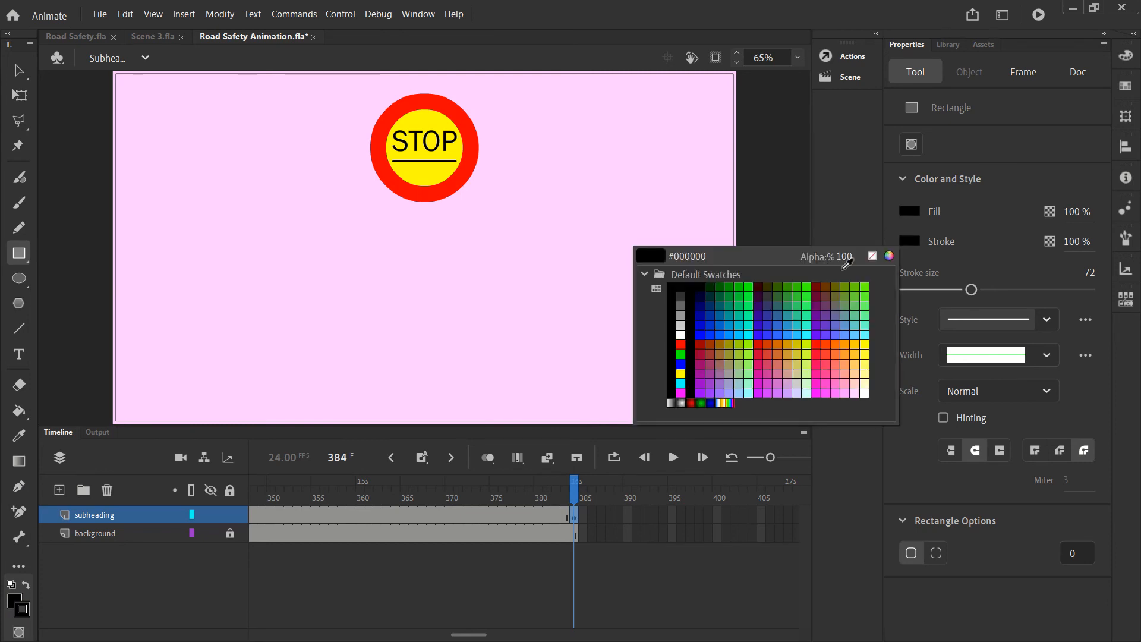
click(872, 255)
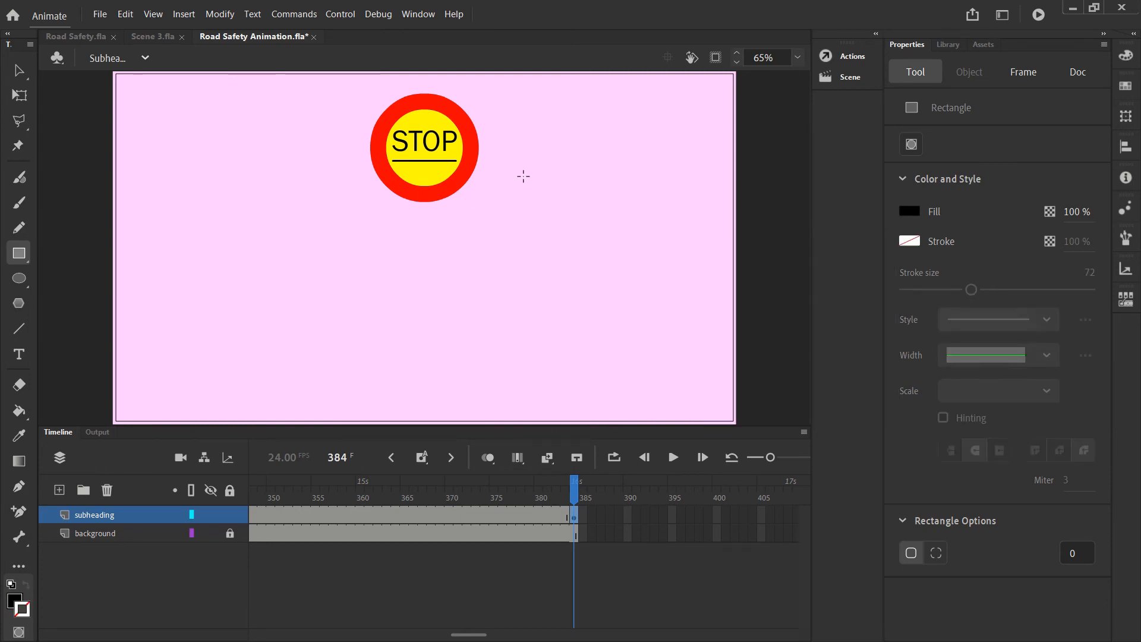
mouse_move(503, 167)
mouse_down()
mouse_move(524, 224)
mouse_move(502, 339)
mouse_move(516, 423)
mouse_up()
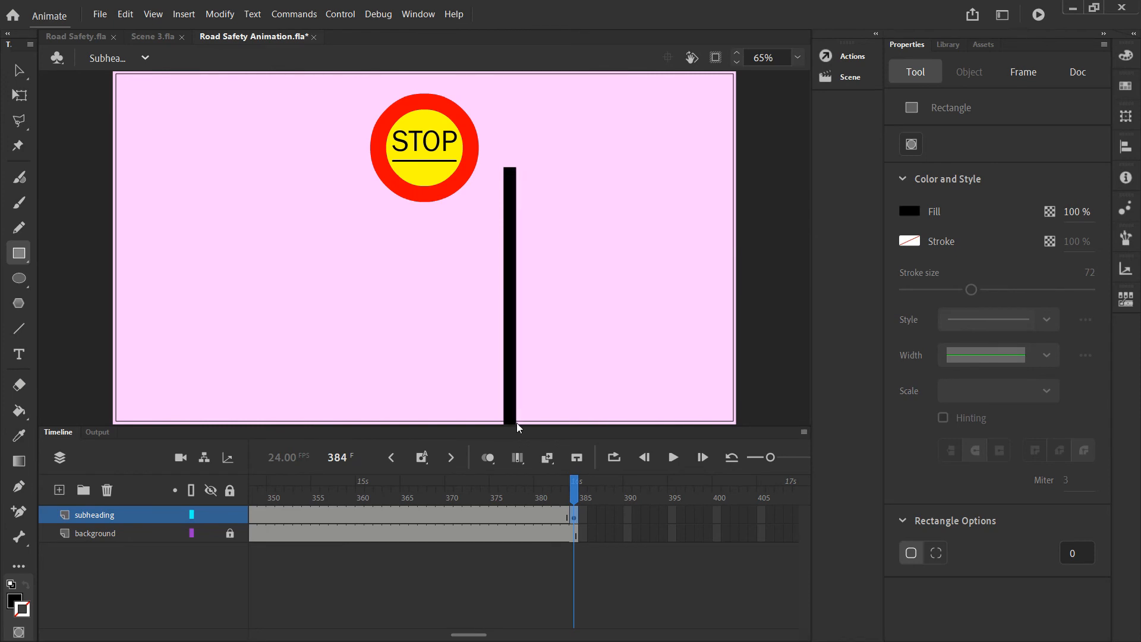
key(v)
click(508, 205)
drag(505, 202, 425, 211)
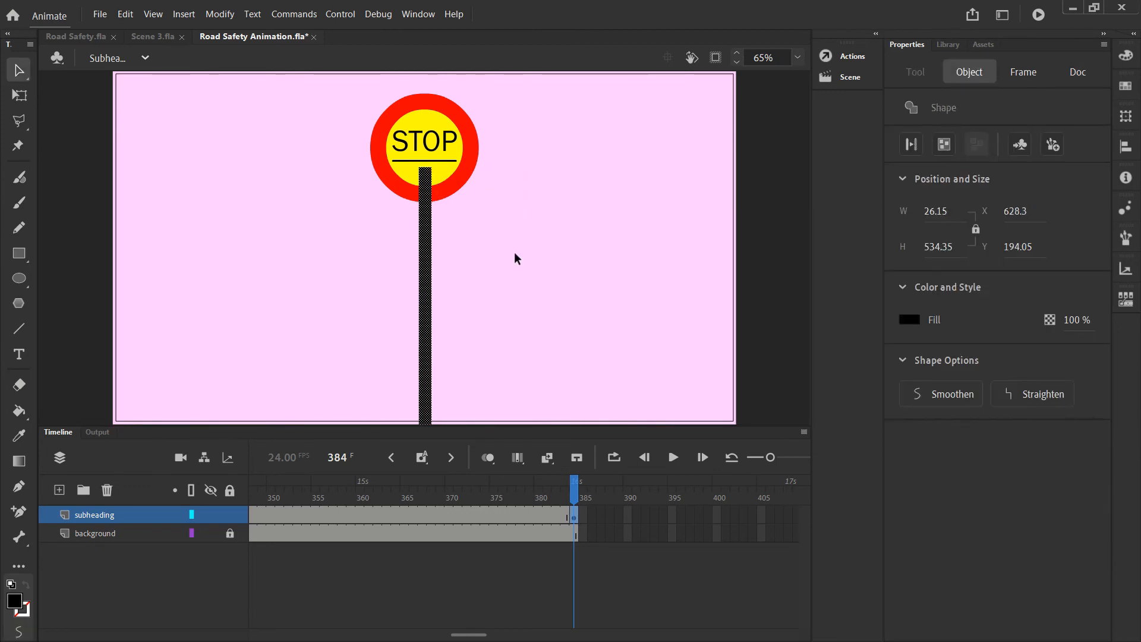
key(ctrl+z)
click(575, 215)
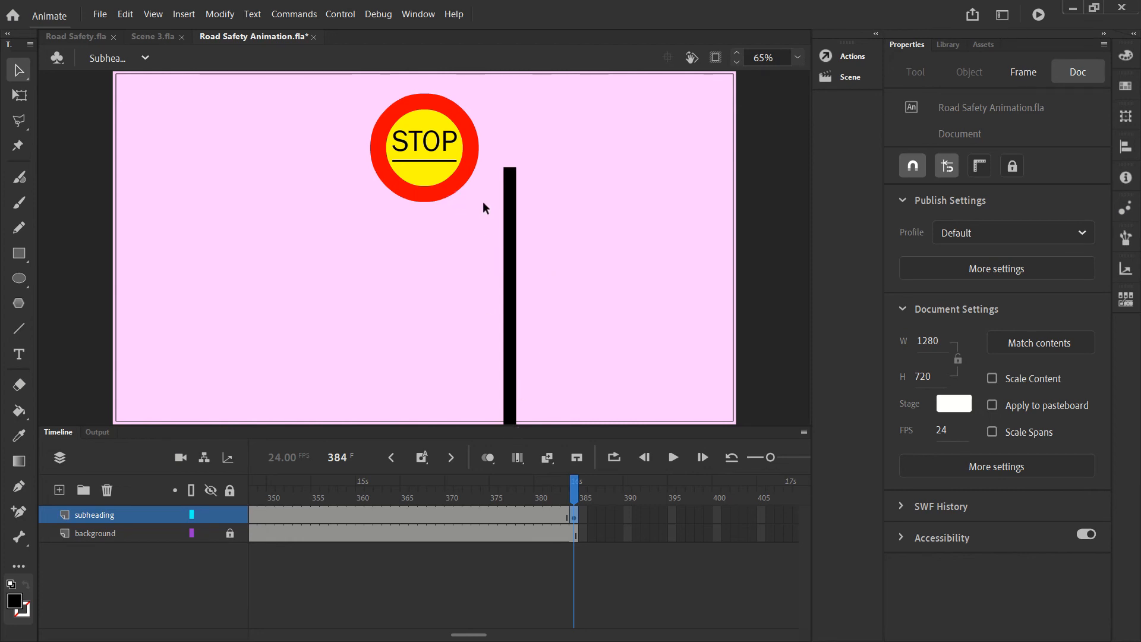
- Select the whole sign and move it to the left, clear of the stage's centre
mouse_move(480, 212)
mouse_down()
mouse_move(432, 134)
mouse_move(355, 87)
mouse_up()
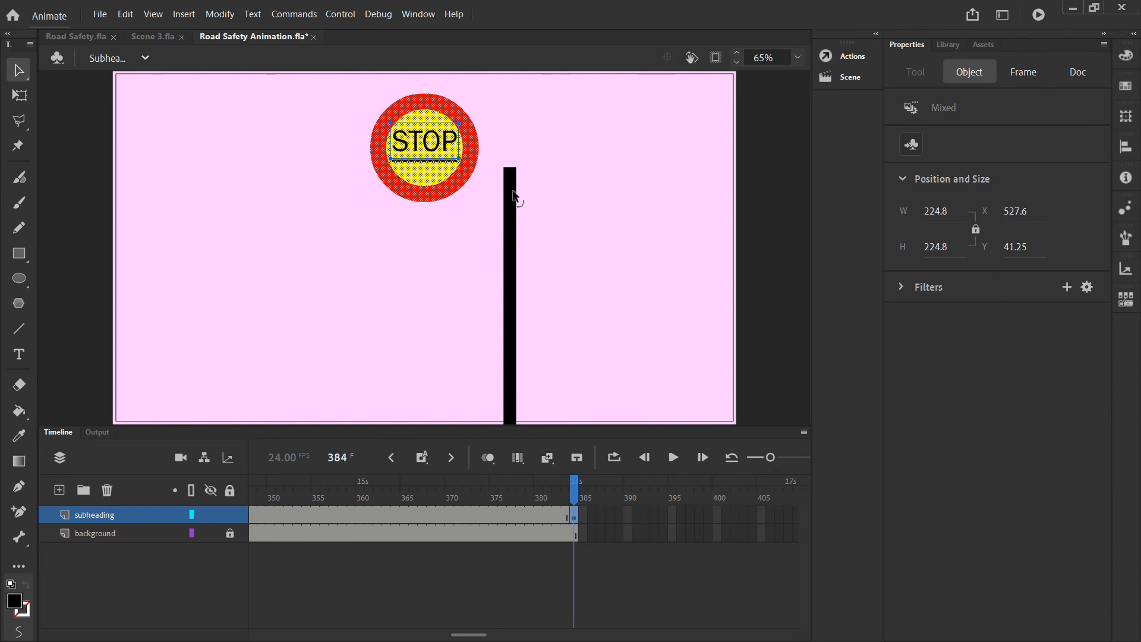
drag(492, 222, 344, 81)
drag(428, 179, 301, 175)
- Centre the black pole horizontally on the stage and deselect it
click(511, 176)
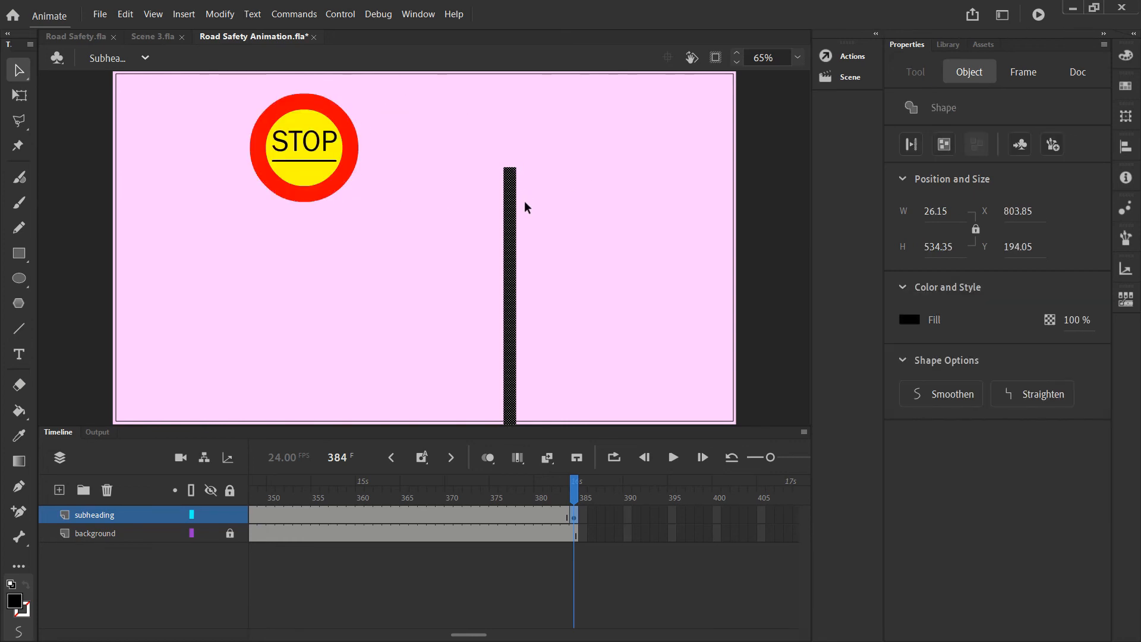
key(ctrl+alt+2)
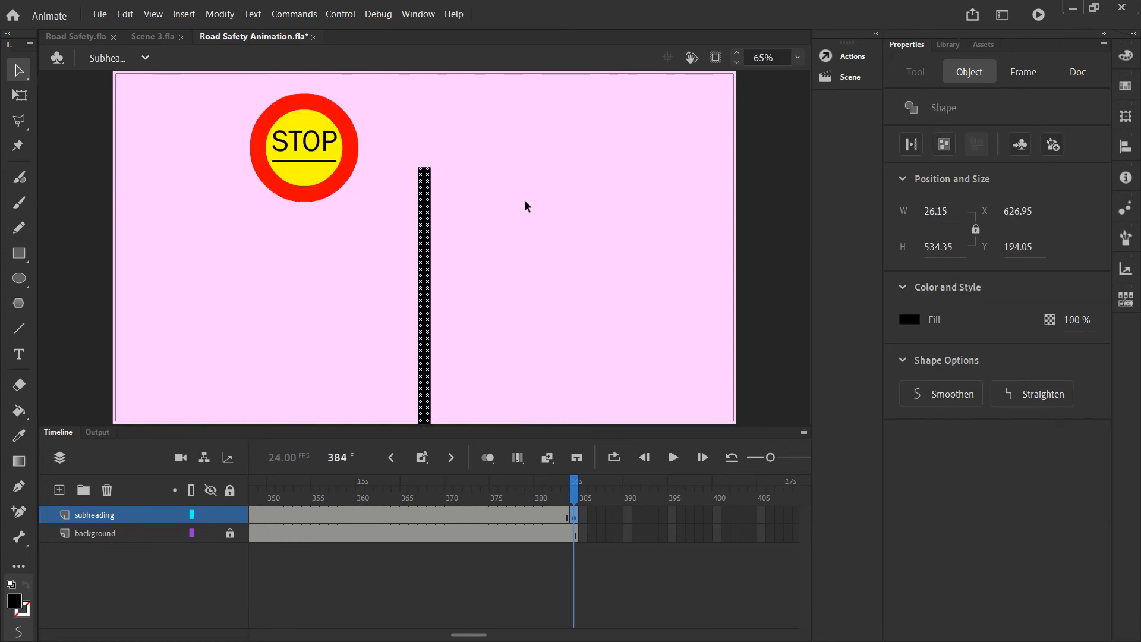
click(507, 214)
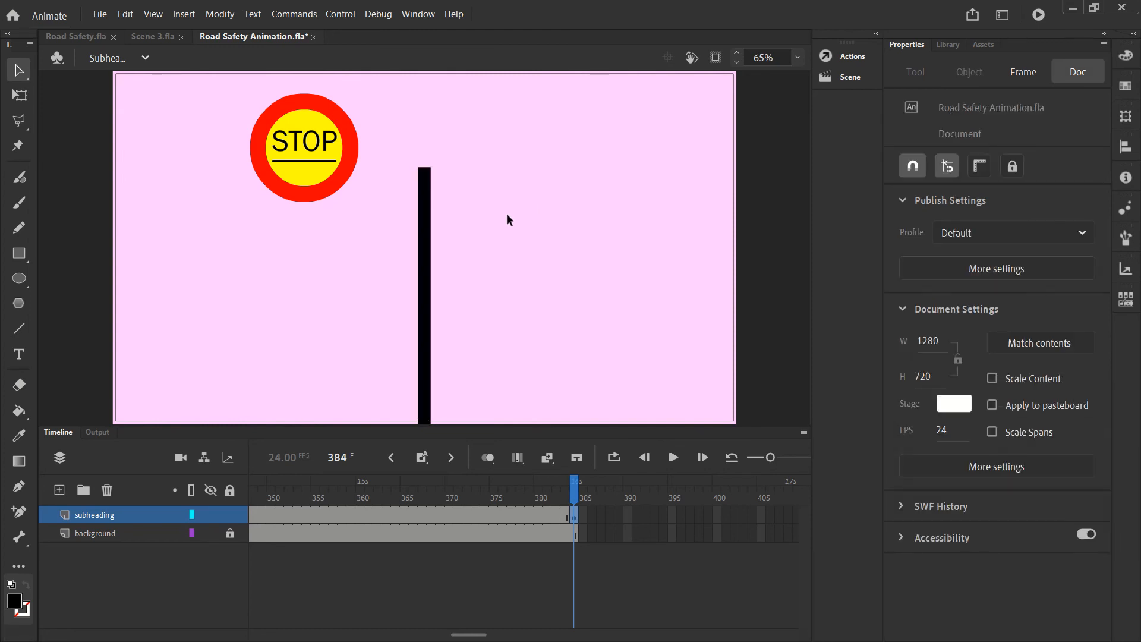
- Centre the whole sign horizontally on the stage so it sits over the pole's upper end, and deselect it
click(350, 152)
drag(383, 231, 212, 77)
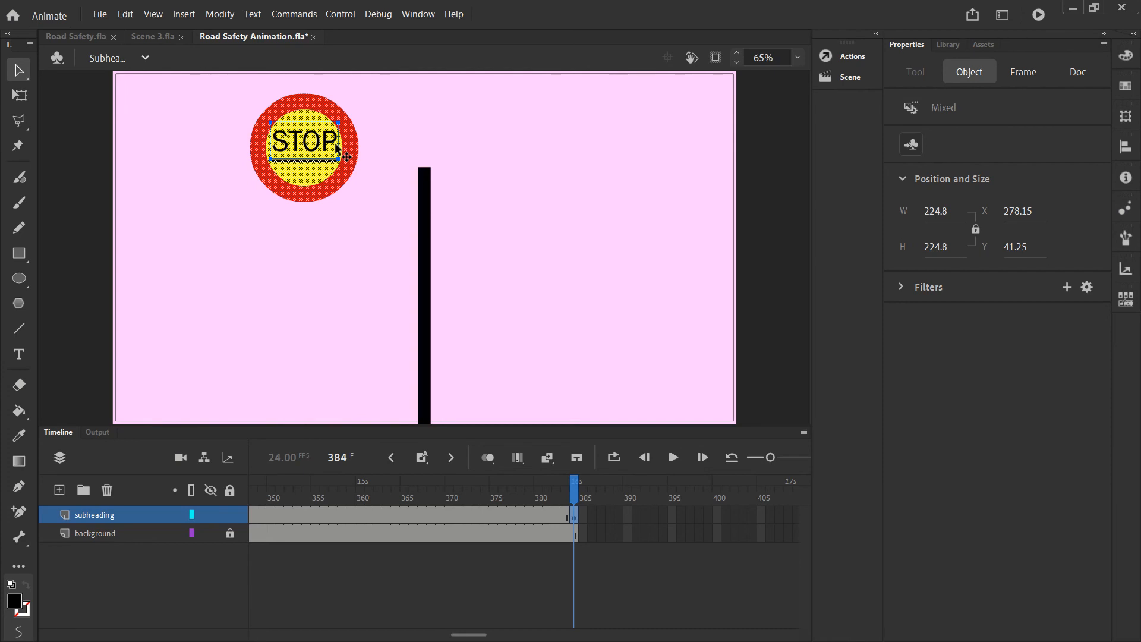
key(ctrl+alt+2)
click(536, 159)
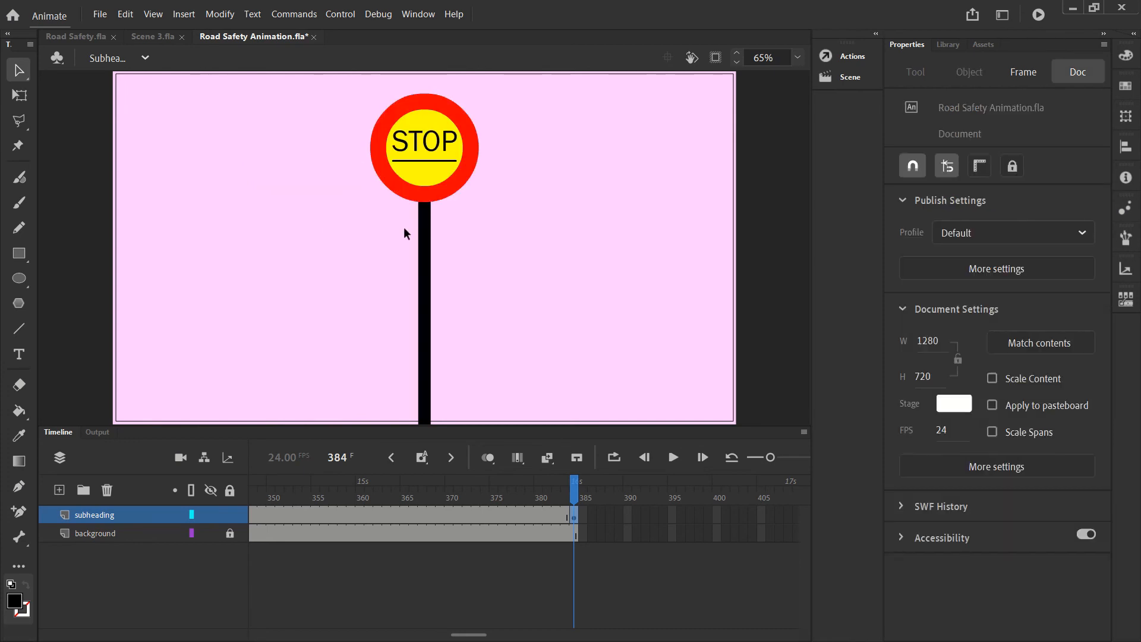
click(474, 144)
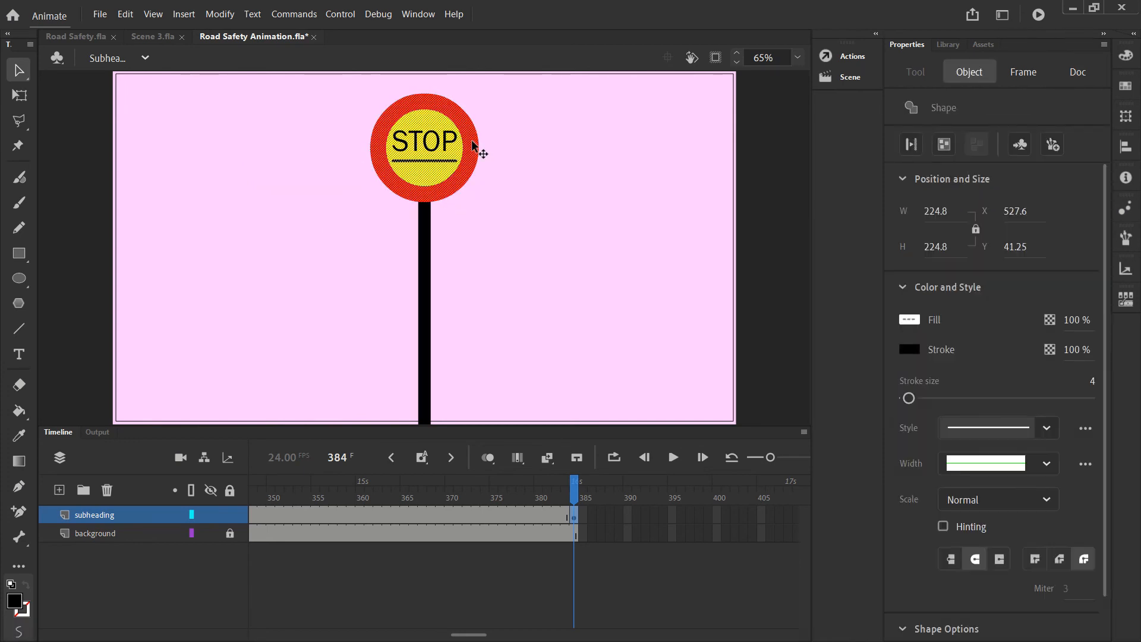
key(Down)
key(Down)
key(Down)
key(Down)
key(Down)
key(Down)
key(Down)
key(Down)
key(Down)
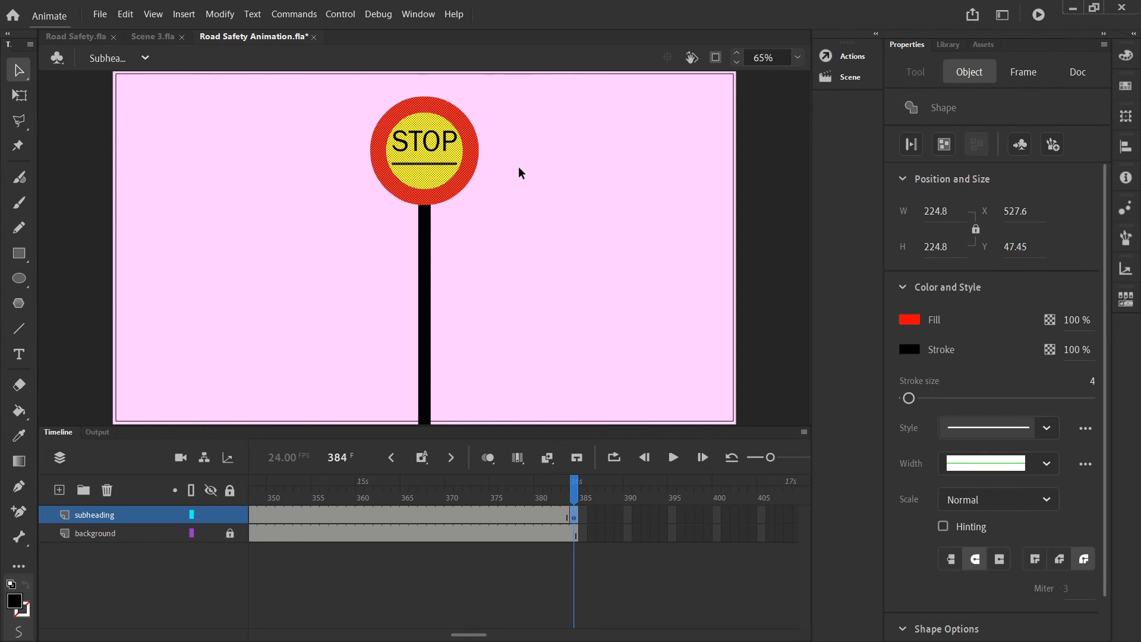
key(Up)
key(Up)
key(Up)
key(Up)
key(Up)
key(Up)
key(Up)
key(Up)
key(Up)
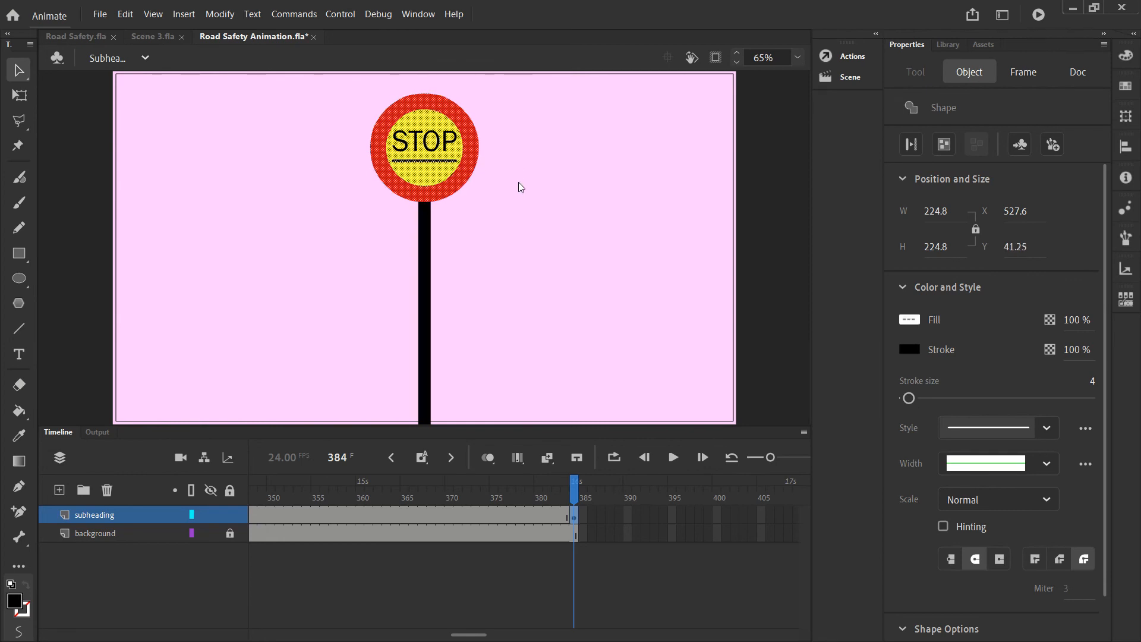
click(518, 185)
key(ctrl+z)
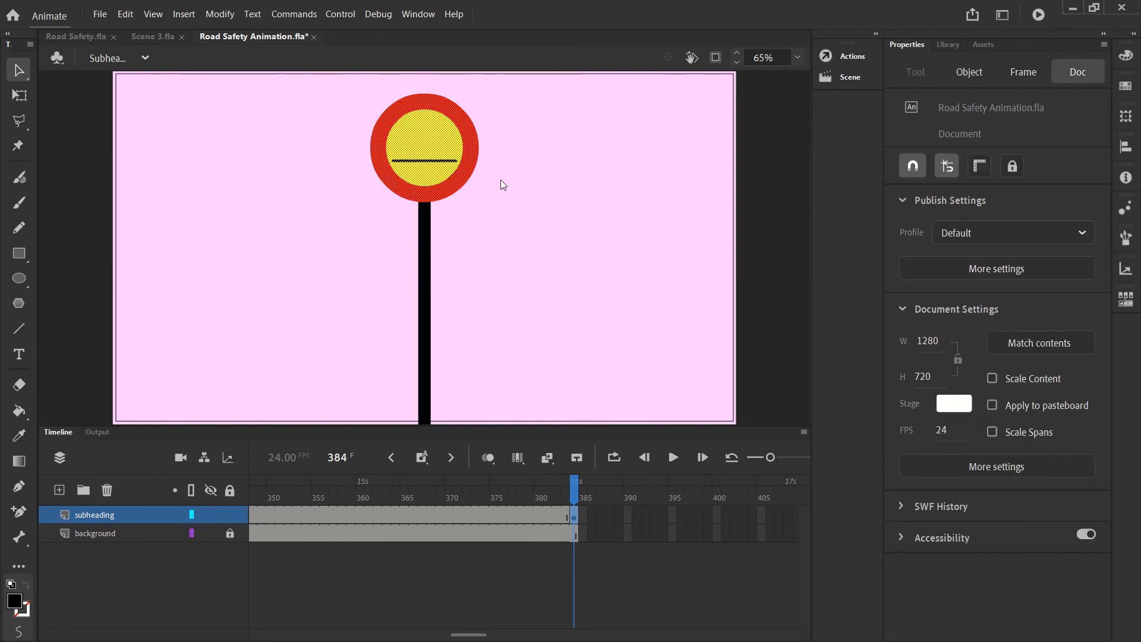
key(ctrl+z)
click(124, 14)
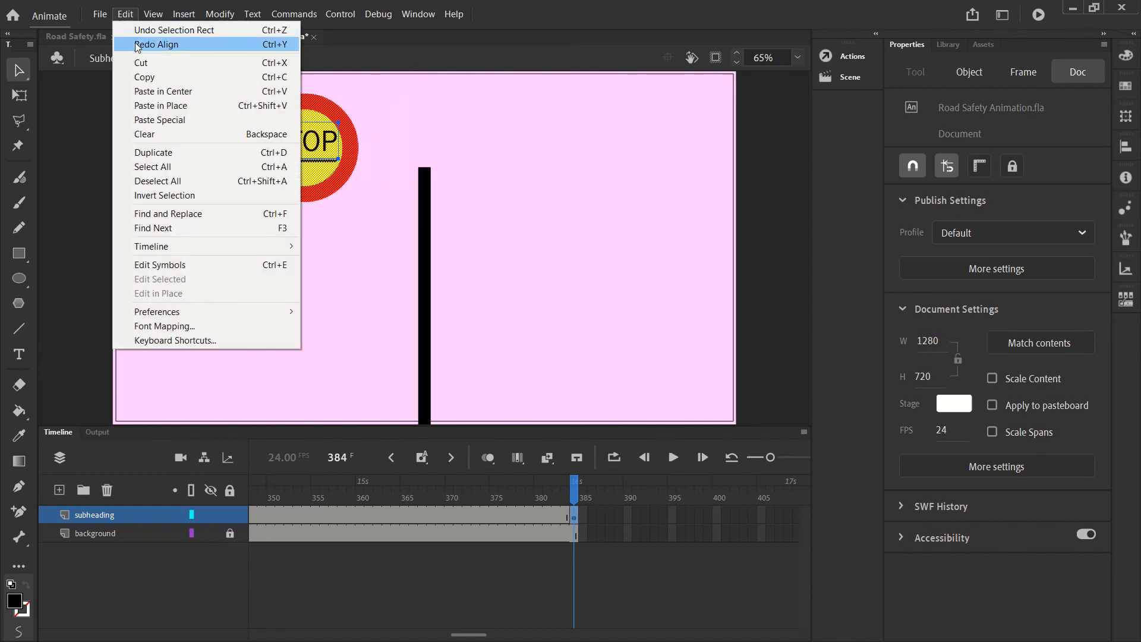
click(143, 43)
- Nudge the circles, line and STOP text together slightly down over the pole, leaving the pole in place, and deselect them
click(470, 130)
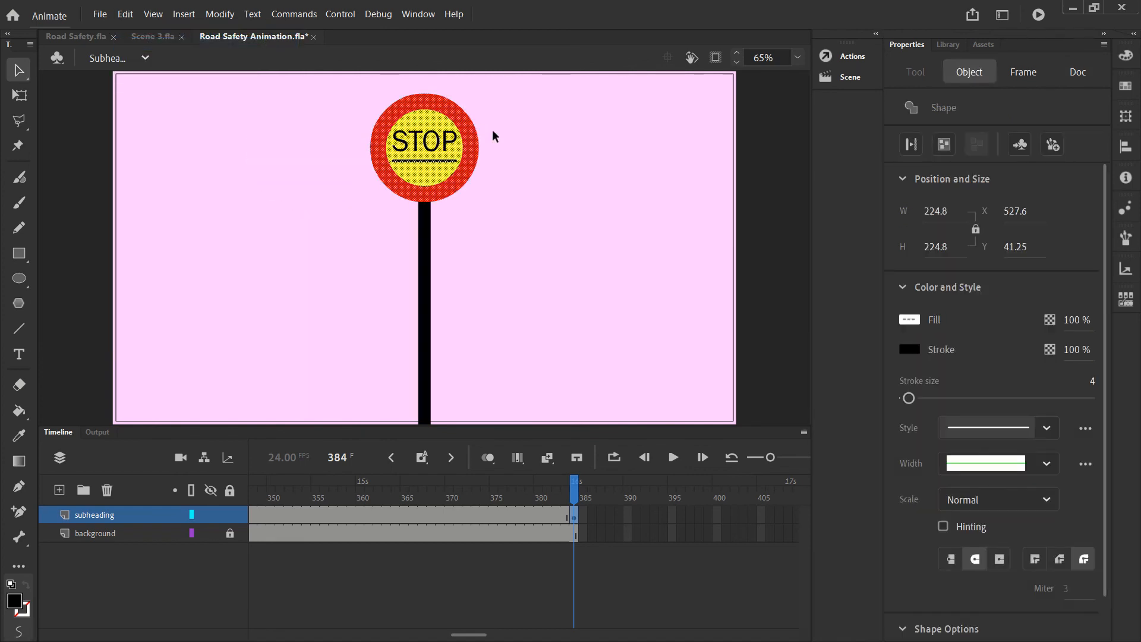
key(ctrl+a)
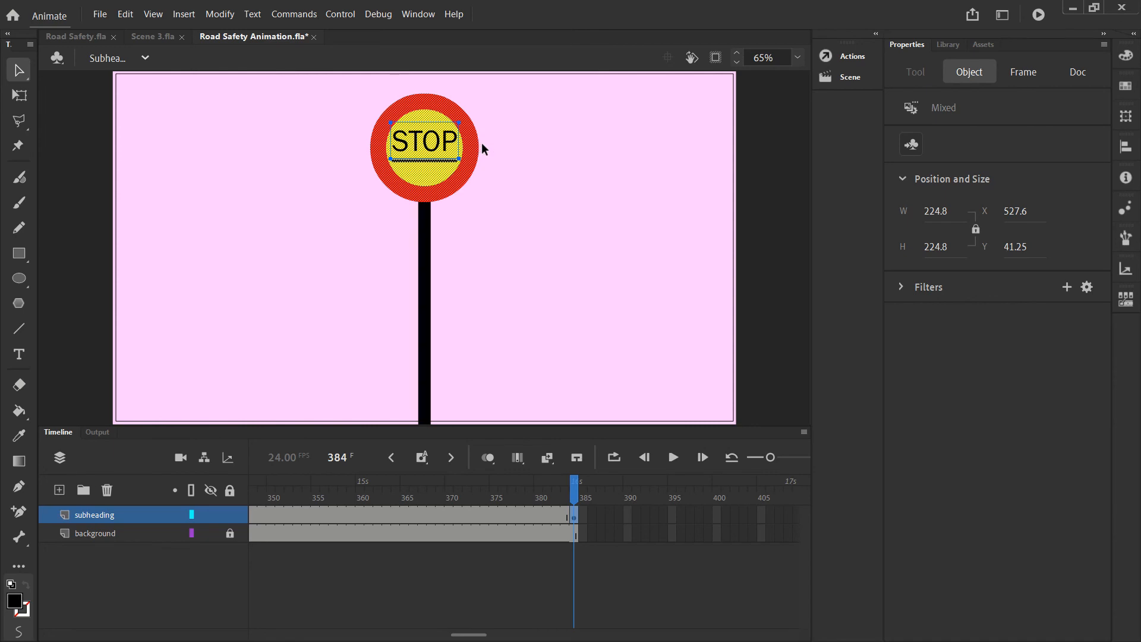
key(Down)
key(Down)
key(Down)
key(Down)
key(Down)
key(Down)
key(Down)
key(Down)
key(Down)
key(Down)
key(Down)
key(Down)
key(Down)
key(Down)
key(Down)
key(Down)
key(Down)
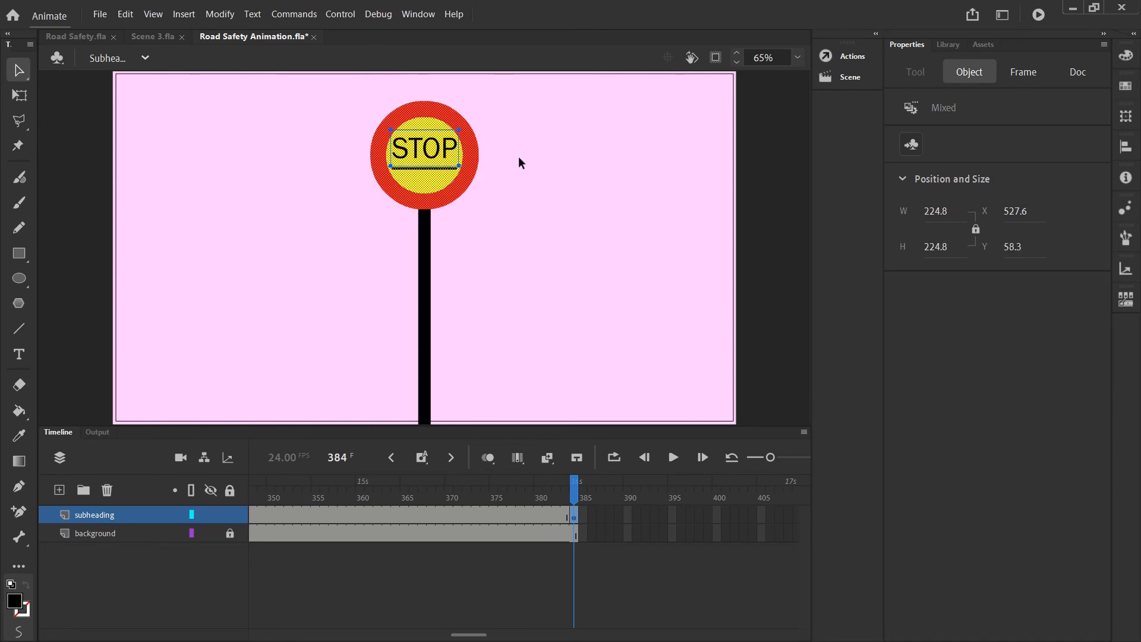
key(Down)
key(Down)
key(Down)
click(519, 156)
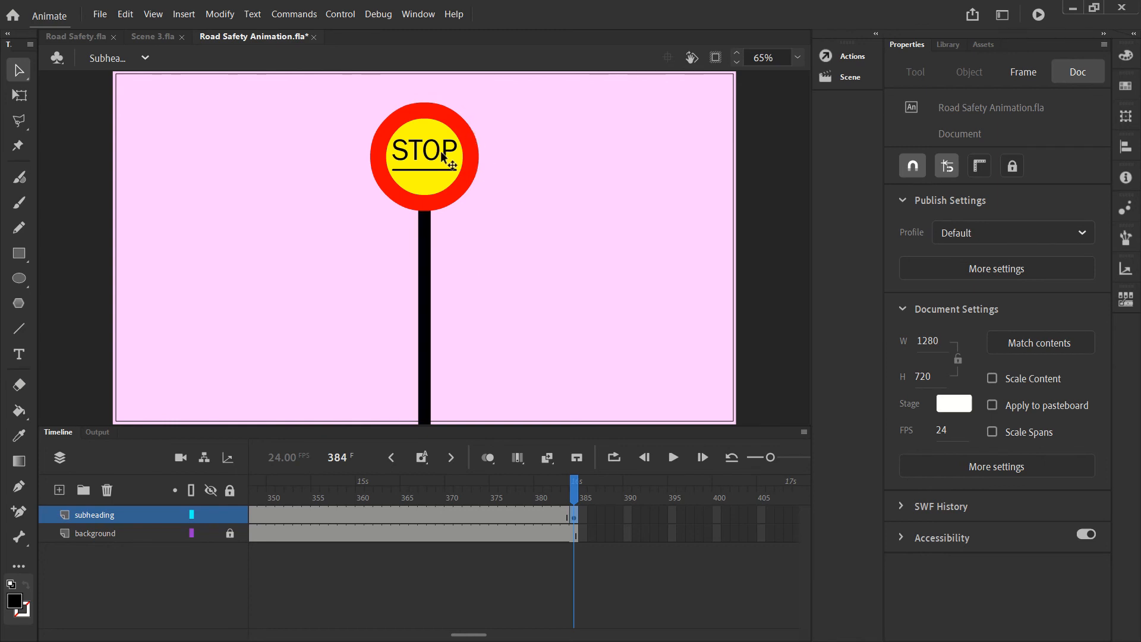
- Break the STOP text apart twice, first into single letters and then into shapes, and deselect it
click(421, 257)
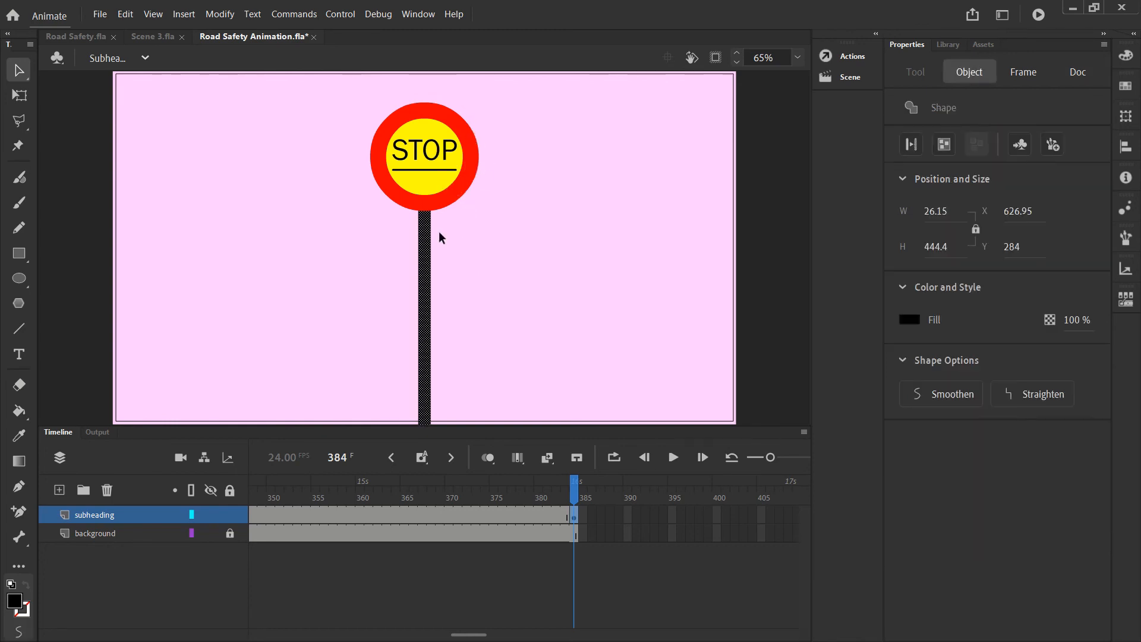
click(438, 152)
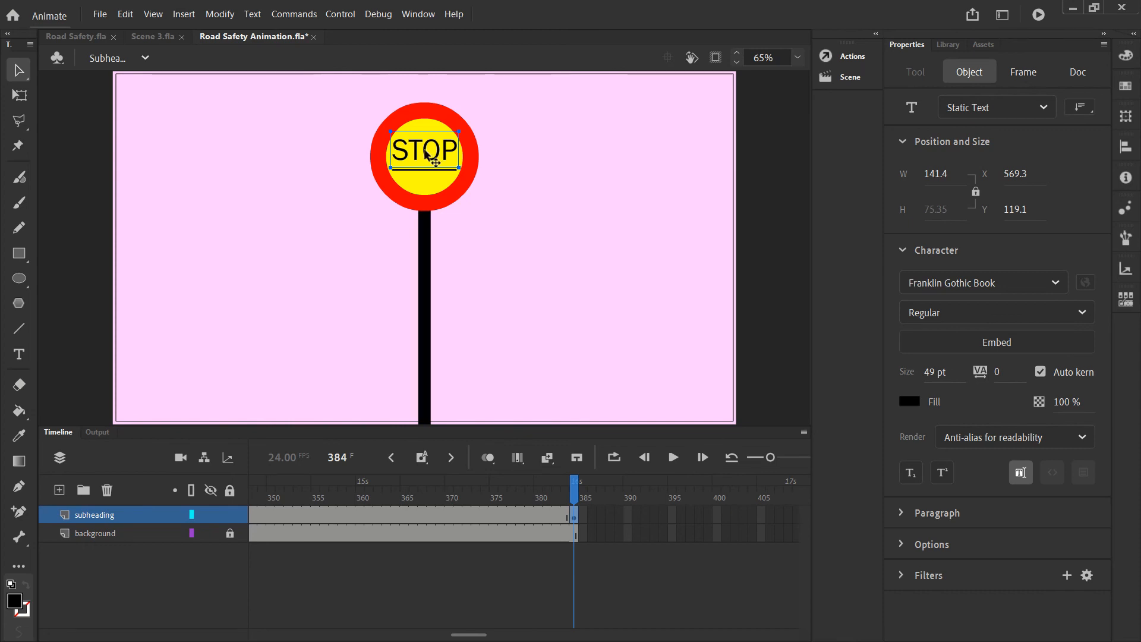
right_click(425, 152)
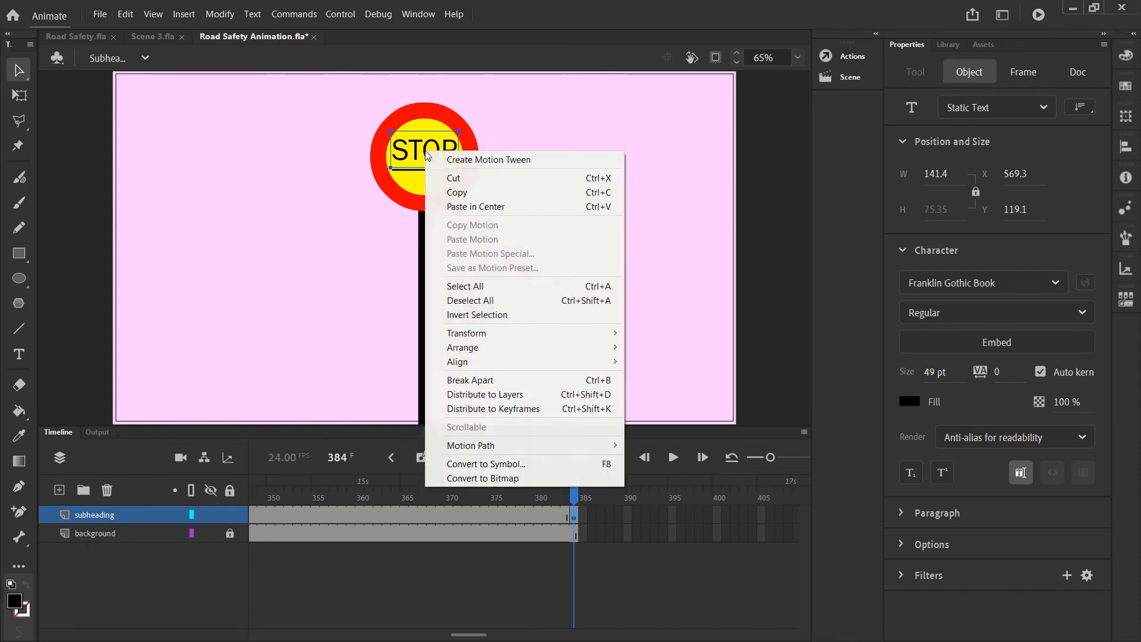
click(469, 380)
key(ctrl+b)
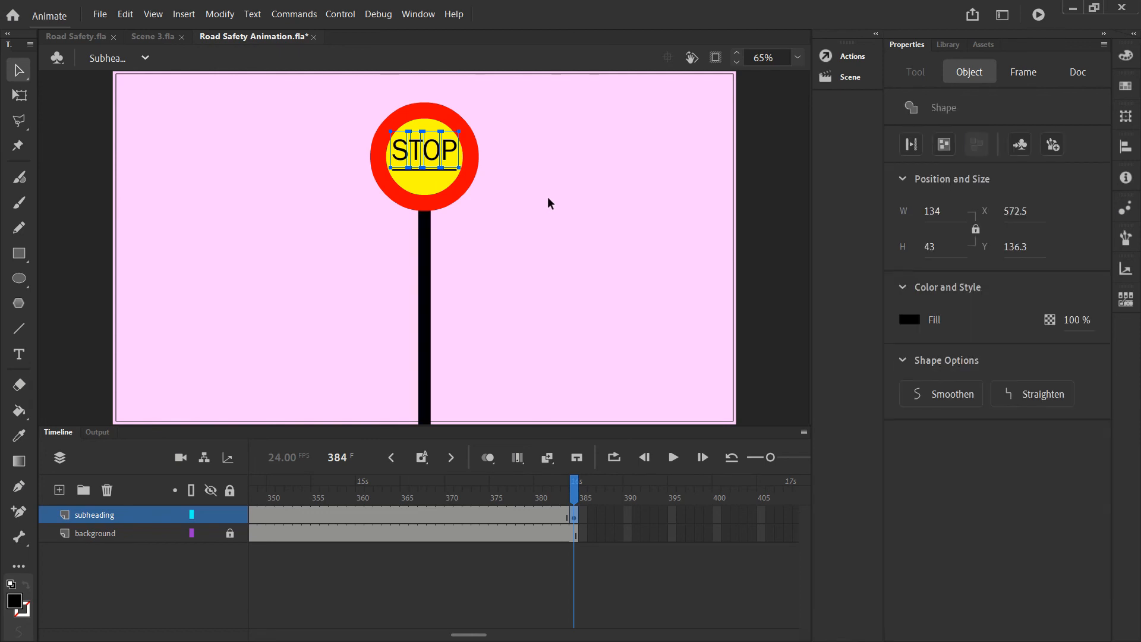
click(519, 170)
drag(455, 158, 461, 169)
key(ctrl+z)
key(ctrl+z)
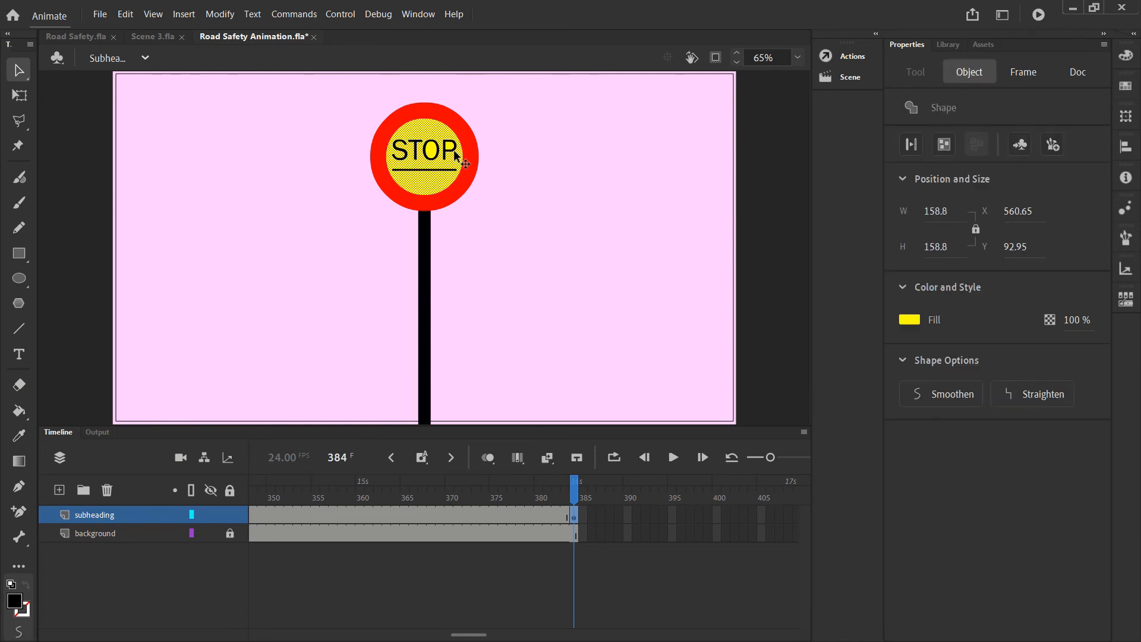
click(437, 151)
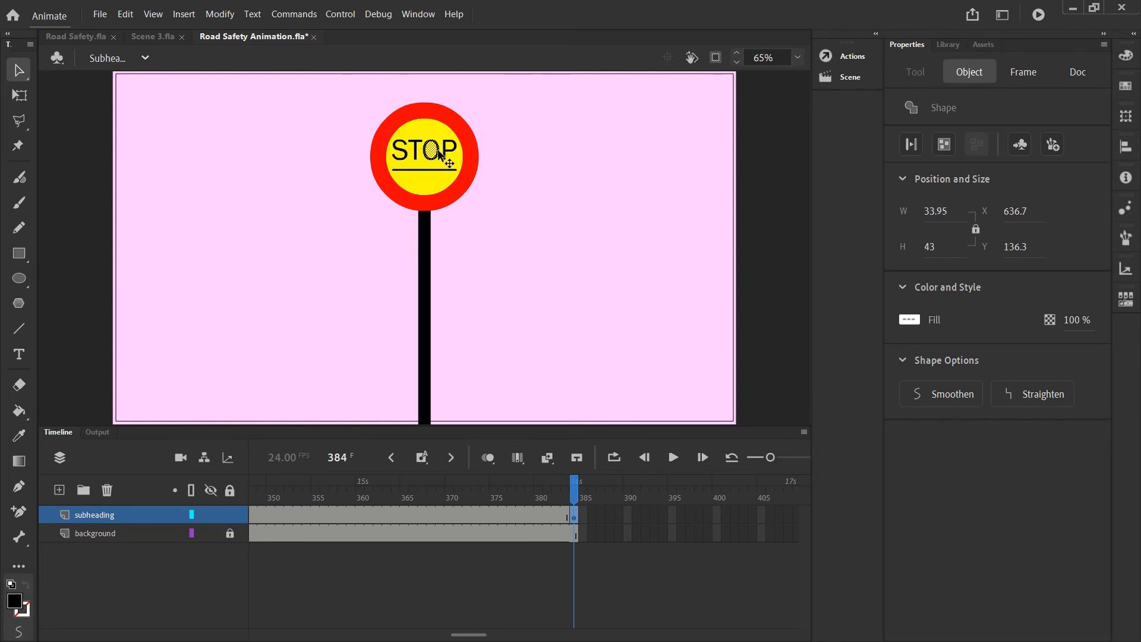
- Try moving the letter O out of the STOP text to test it as a separate shape, and undo the move
click(528, 165)
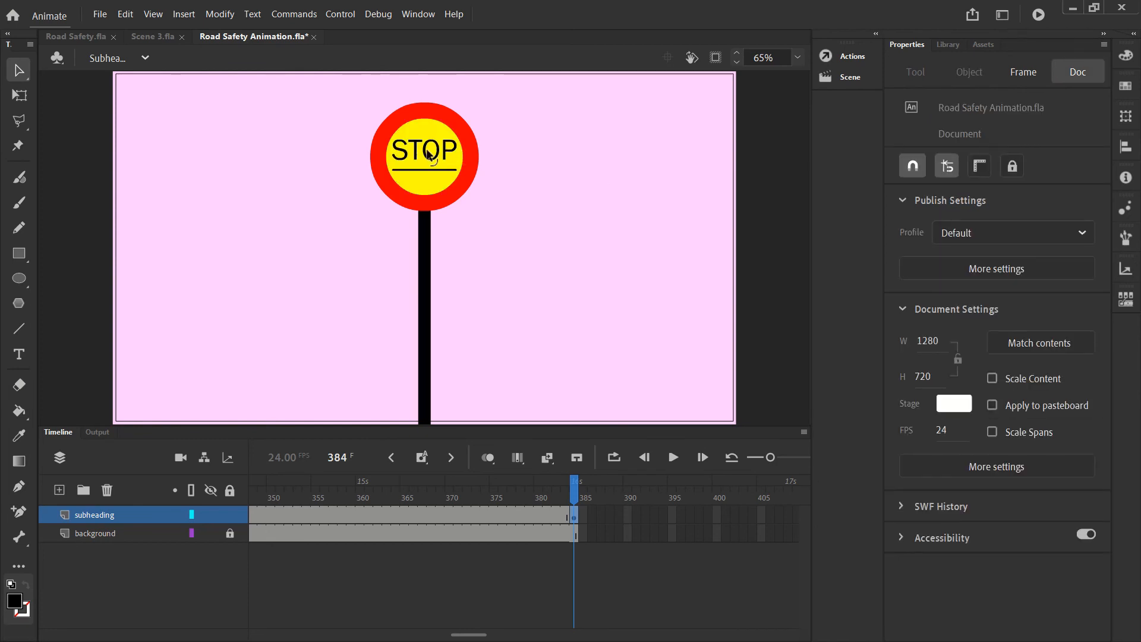
click(437, 151)
drag(437, 151, 543, 162)
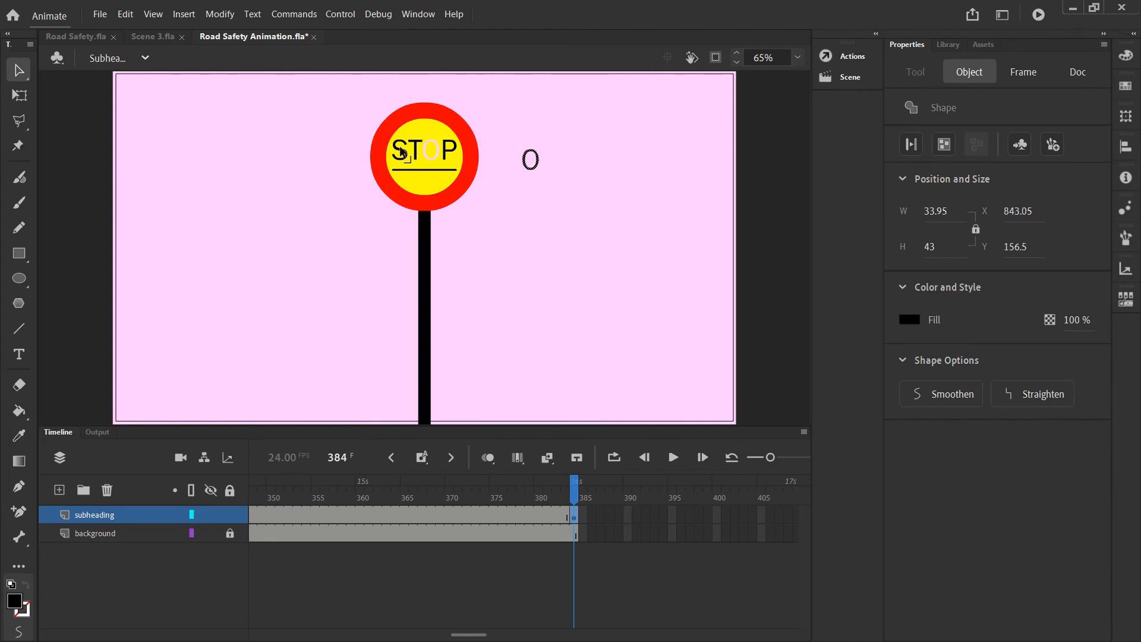
key(ctrl+z)
click(557, 158)
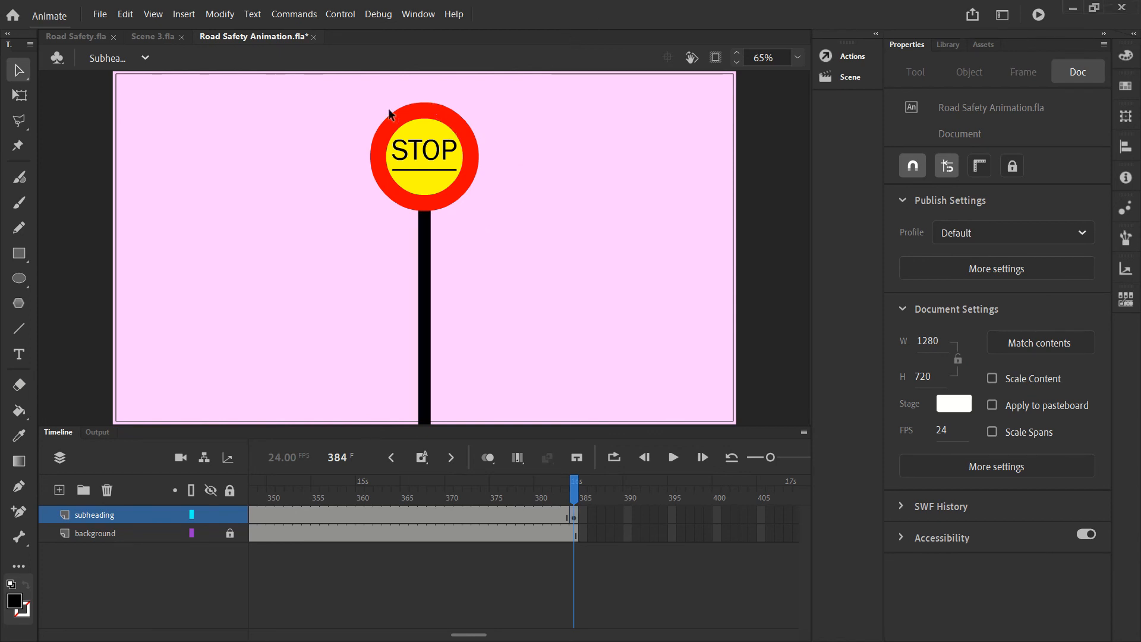
- Compare the Lollipop Person text frames just before the sign with the STOP sign keyframe at frame 384
click(602, 511)
click(572, 515)
click(543, 515)
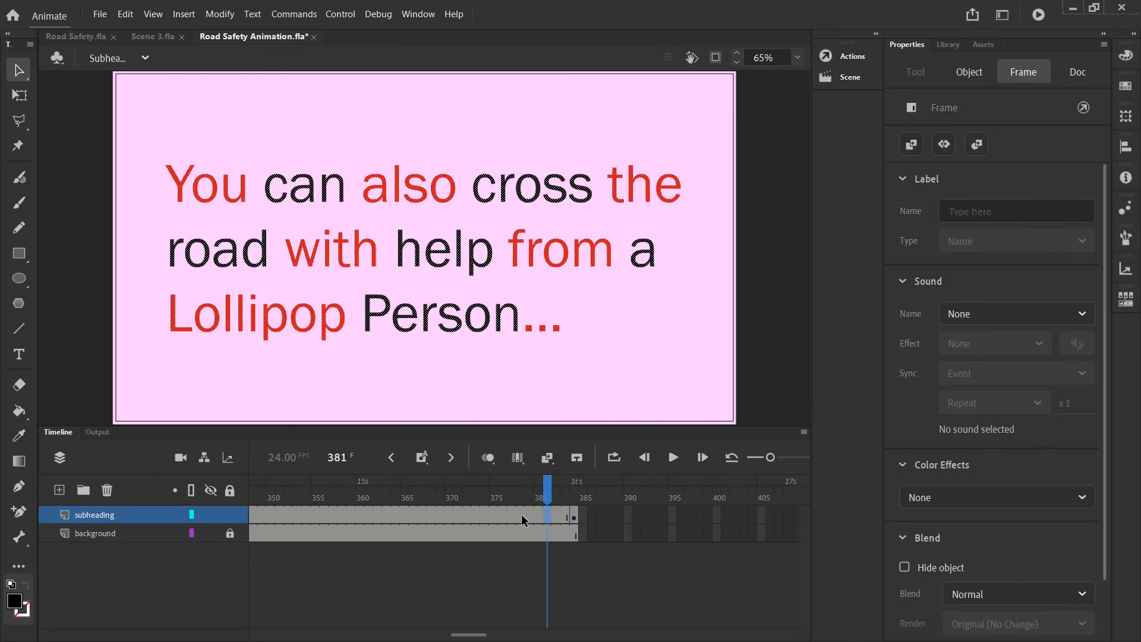
click(556, 515)
click(573, 516)
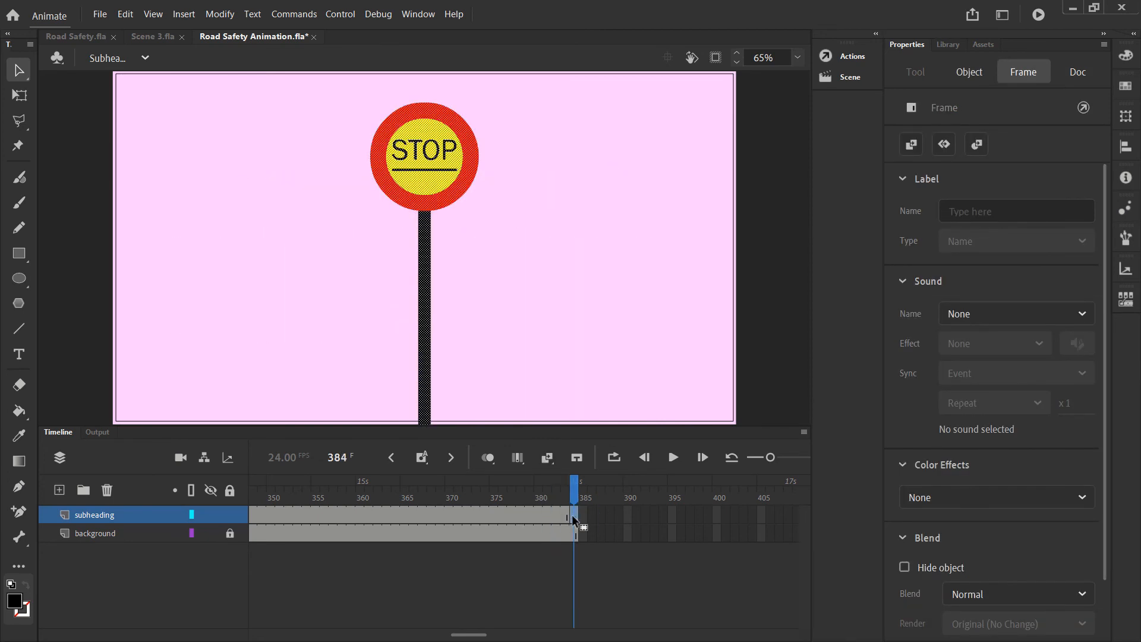
- Add a keyframe at frame 456 on the subheading layer and extend the background layer to the same frame
scroll(574, 516, right, 5)
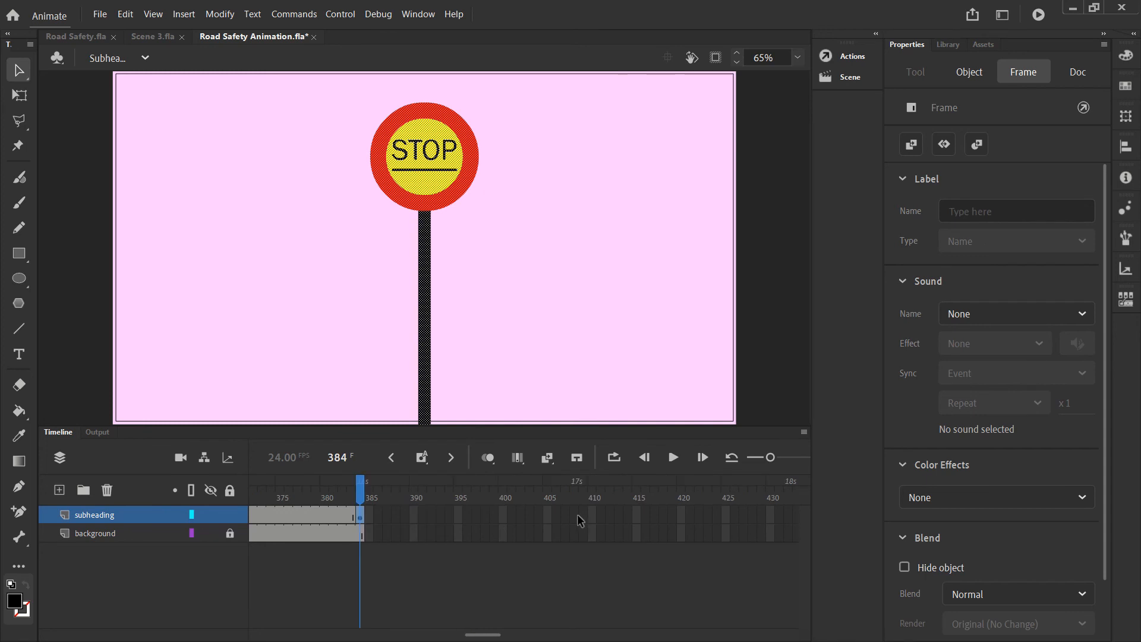
scroll(576, 515, right, 3)
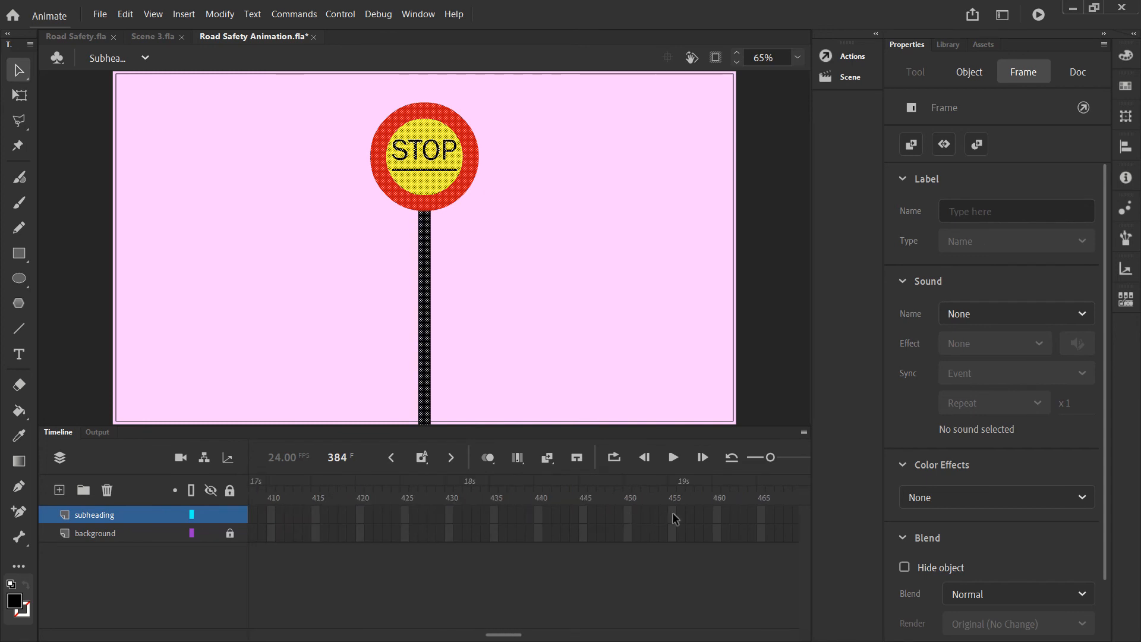
click(684, 519)
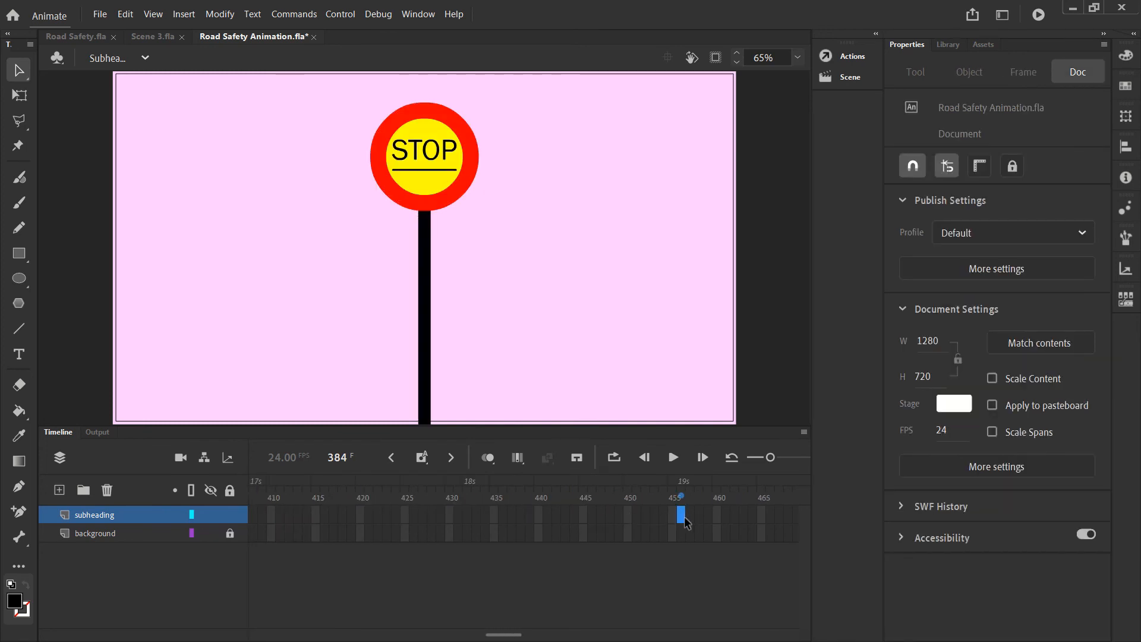
key(F5)
click(681, 533)
key(F5)
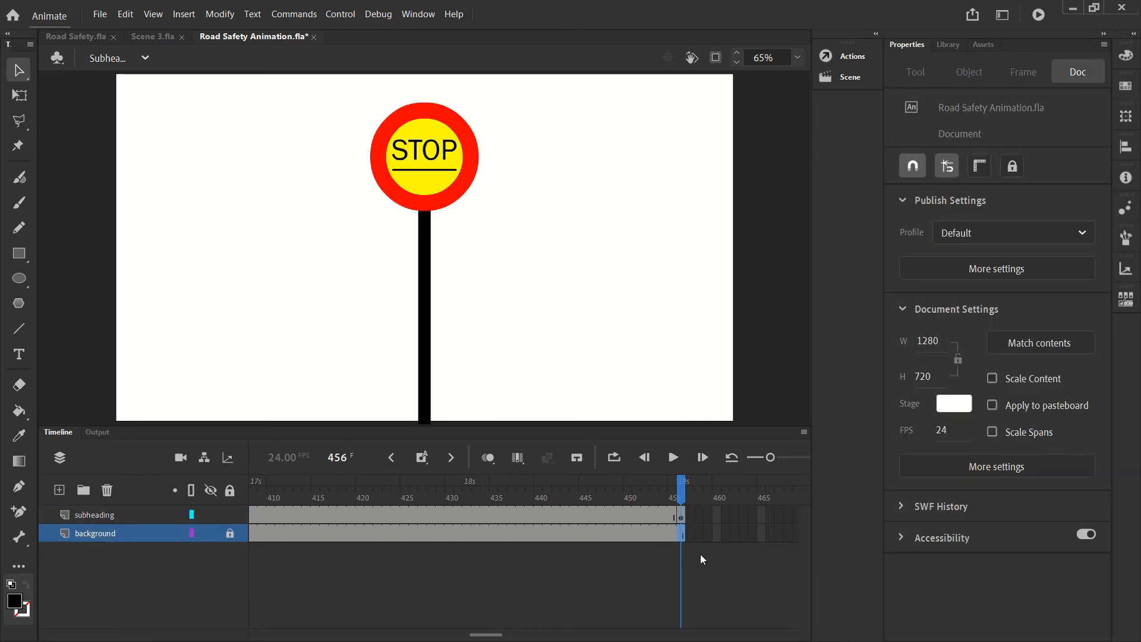
- Examine the earlier subheading frames, including the end of the existing shape tween and the Lollipop Person text around frames 191 to 193
scroll(520, 513, left, 12)
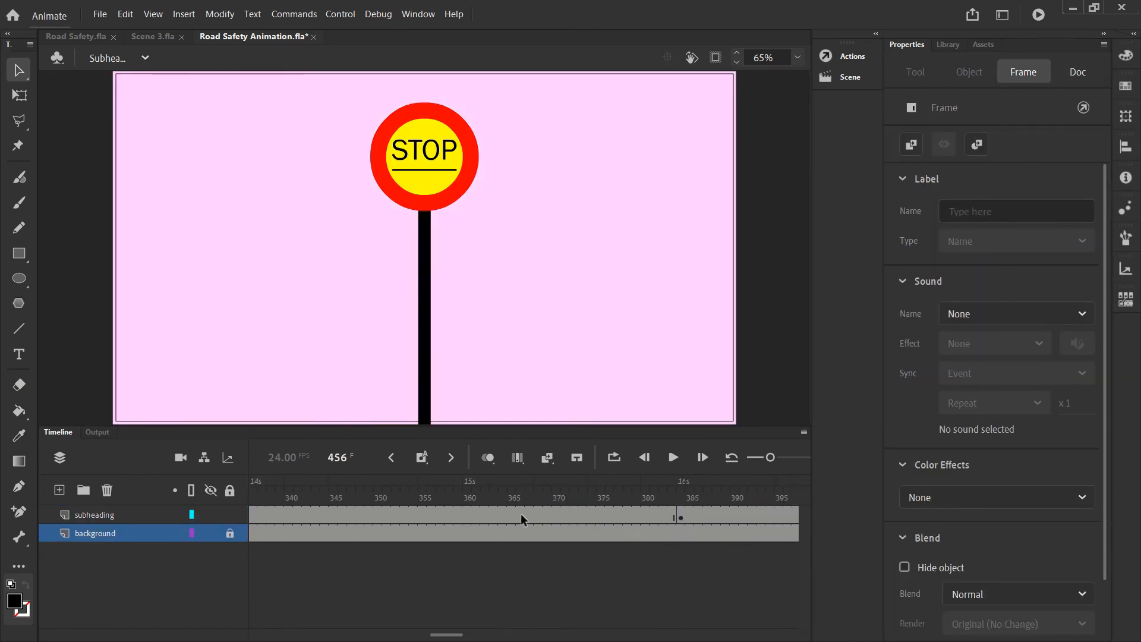
scroll(520, 513, left, 8)
scroll(518, 514, left, 2)
drag(520, 513, 555, 511)
scroll(534, 513, left, 7)
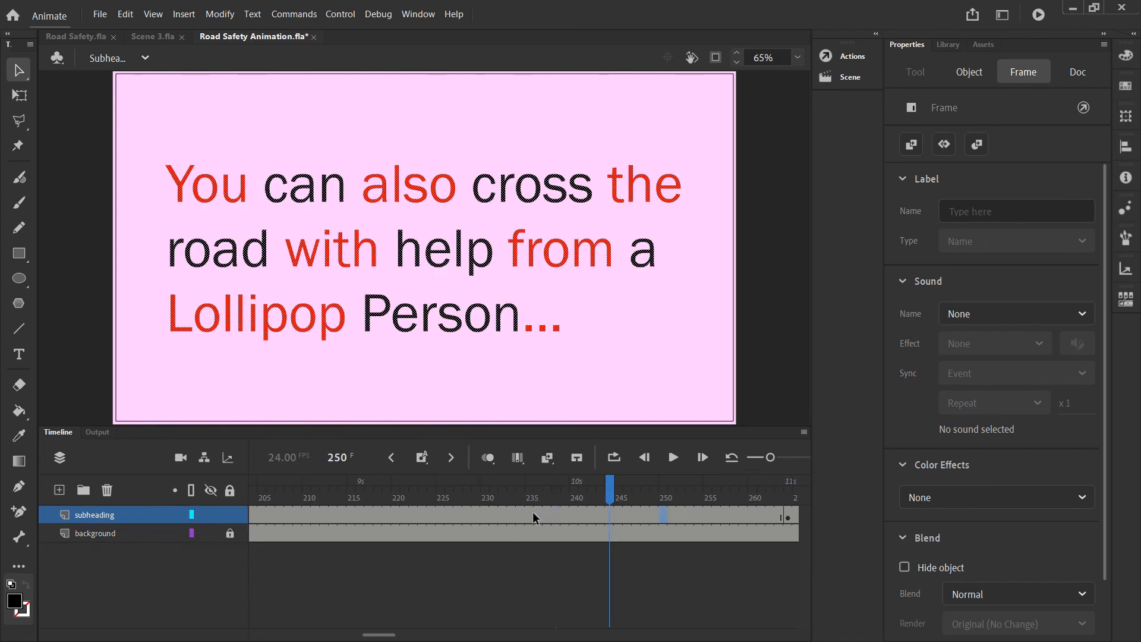
scroll(523, 512, right, 2)
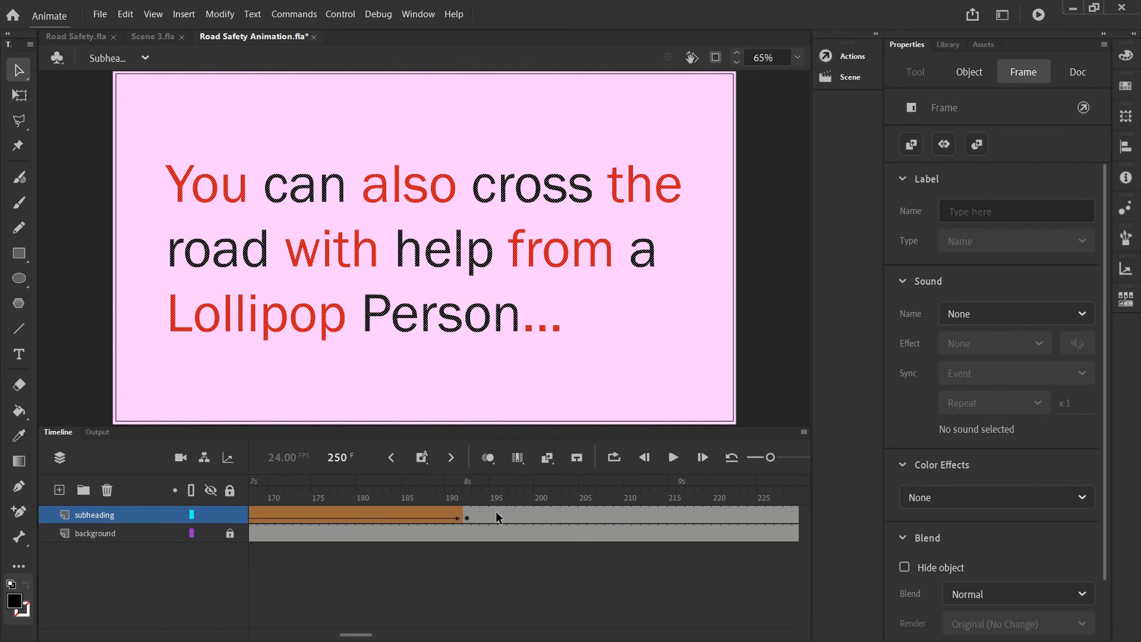
click(440, 511)
click(387, 513)
click(459, 513)
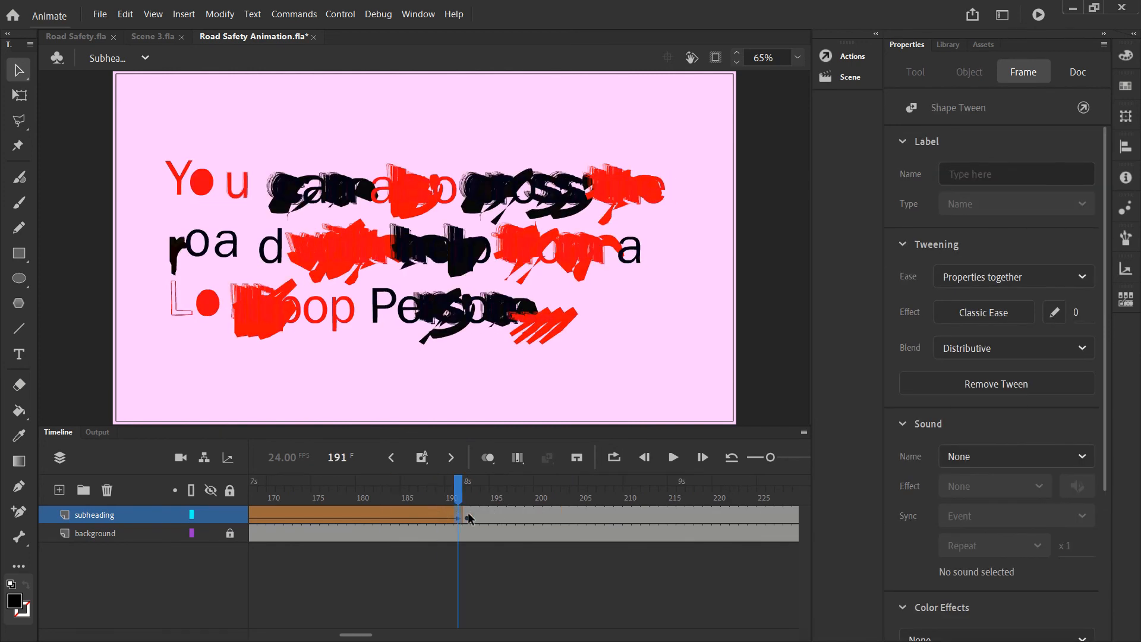
click(467, 512)
click(475, 514)
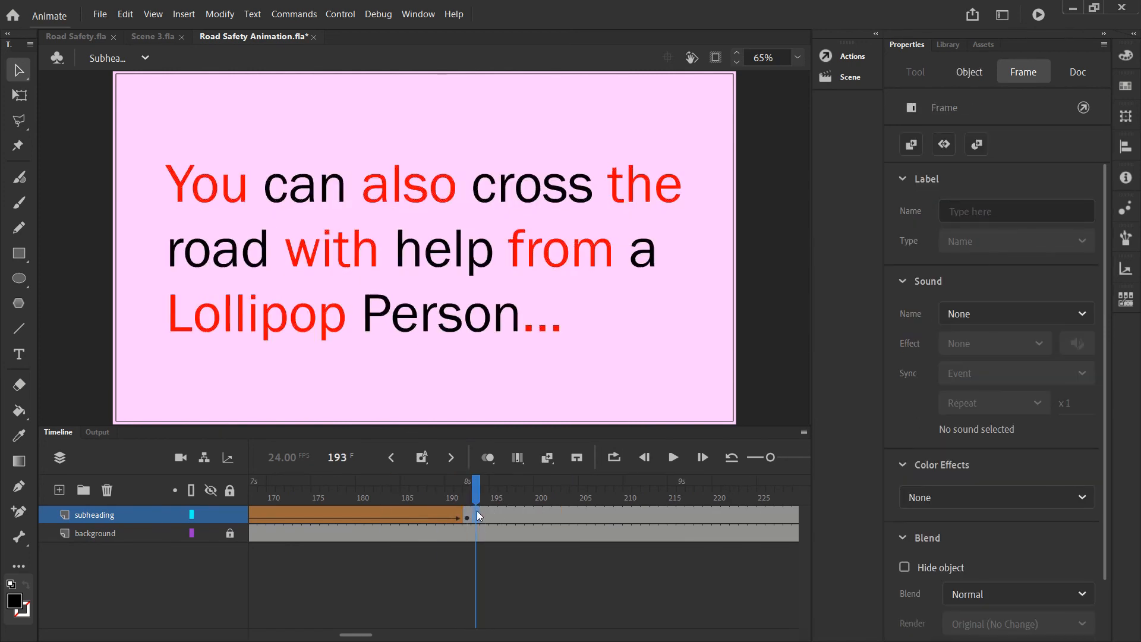
- Create a shape tween on the subheading layer from the Lollipop Person text at frame 264 to the STOP sign at frame 384
scroll(550, 509, right, 10)
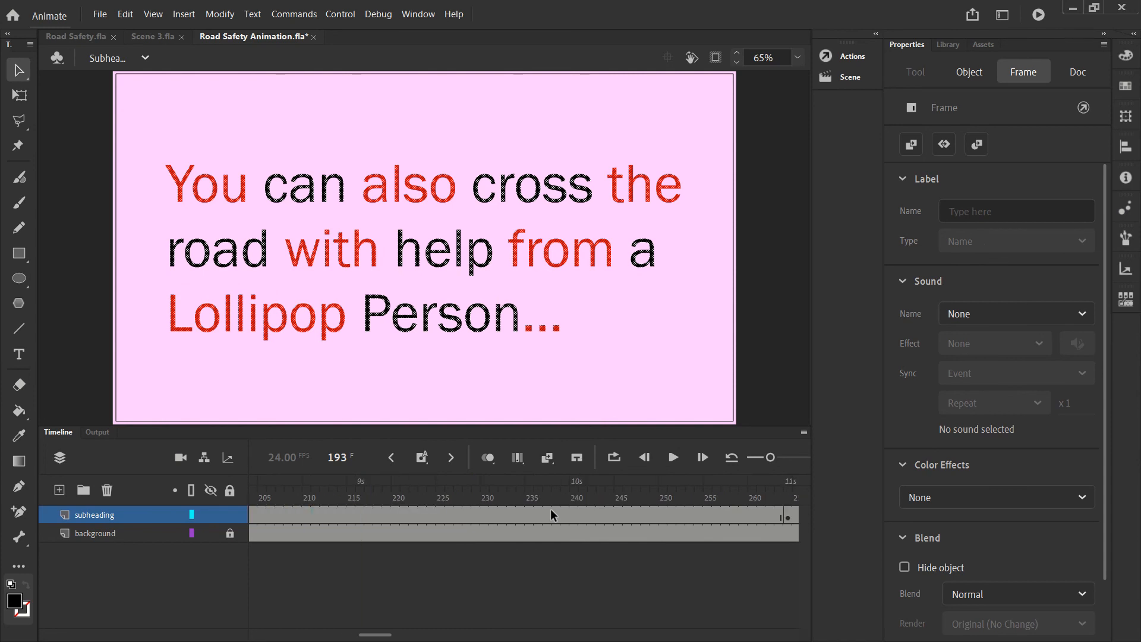
click(574, 514)
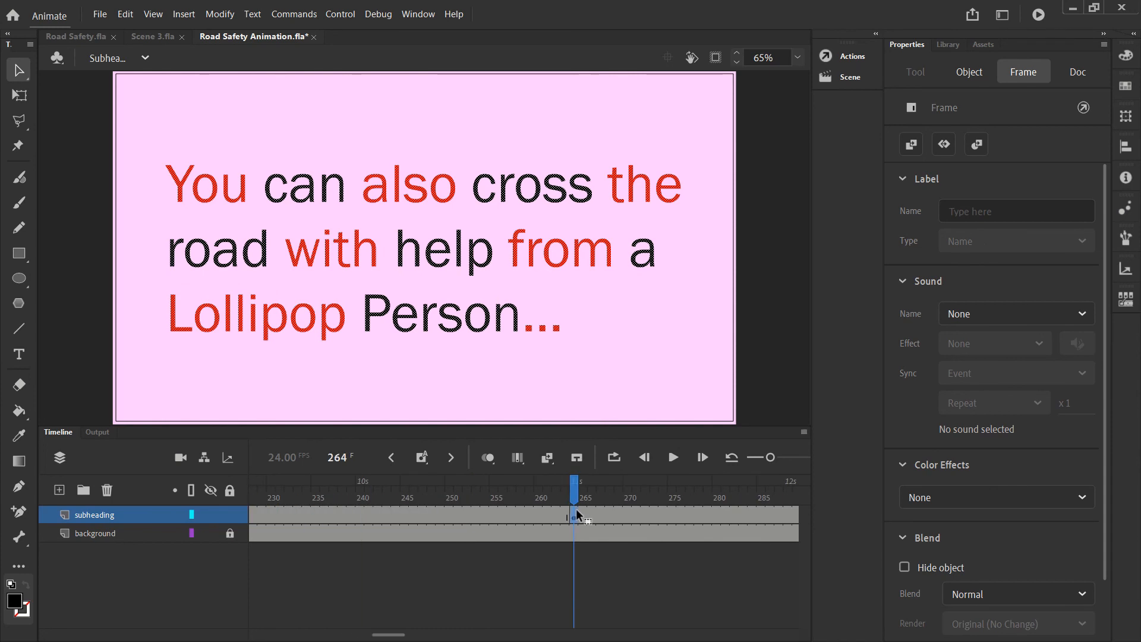
click(626, 514)
scroll(626, 514, right, 4)
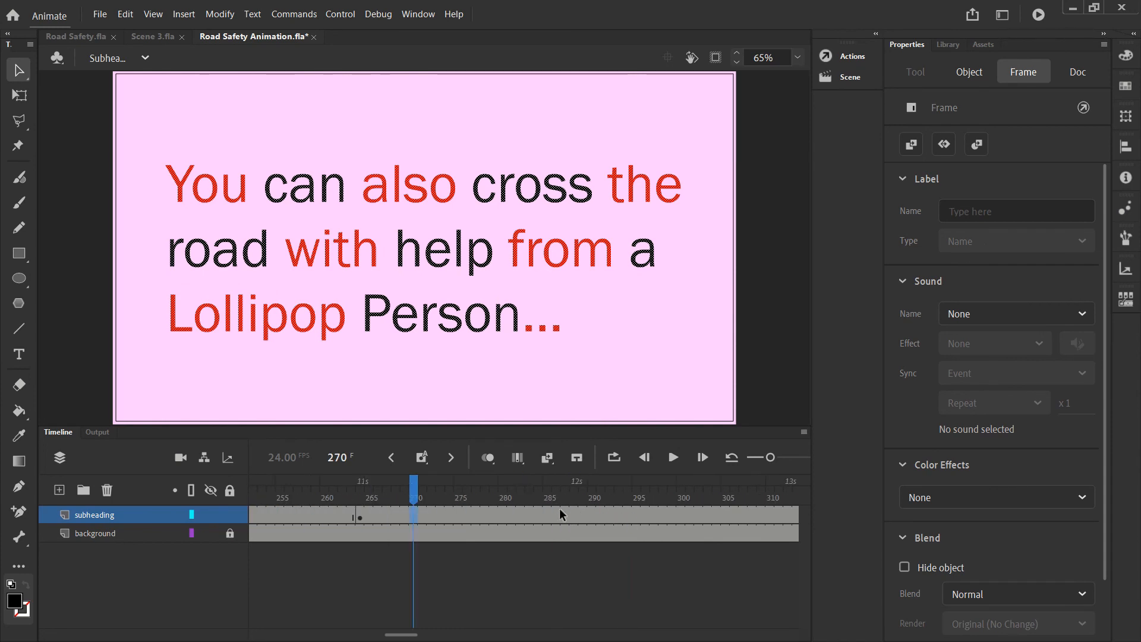
click(419, 515)
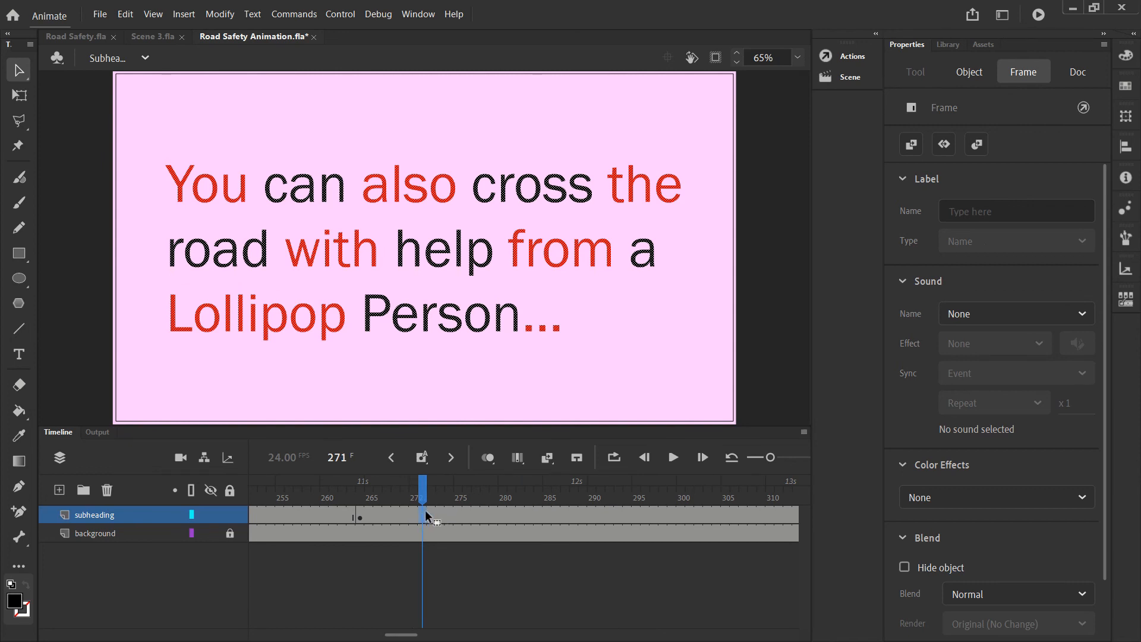
right_click(427, 518)
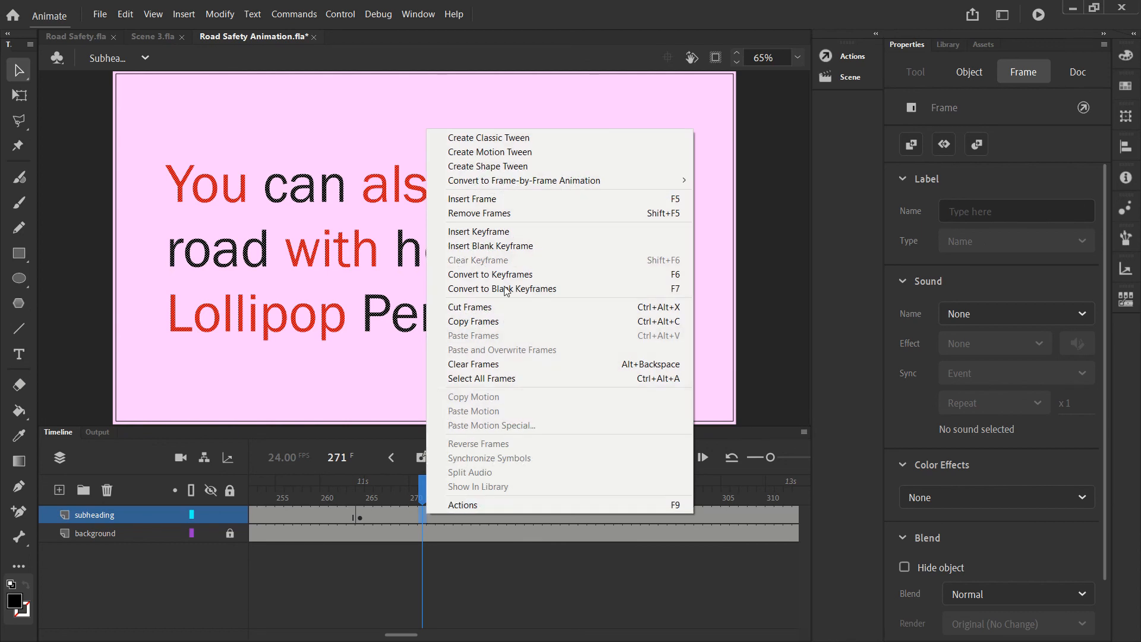
click(497, 166)
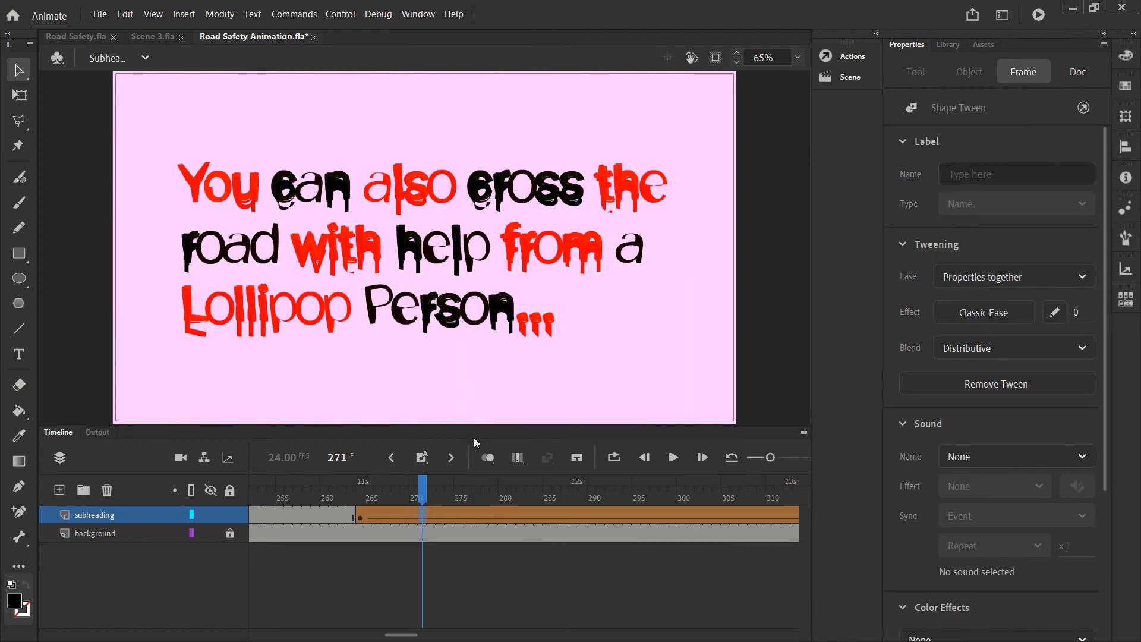
- Preview the morph with onion skinning extended to the 12 s mark, and turn onion skinning off again
click(491, 460)
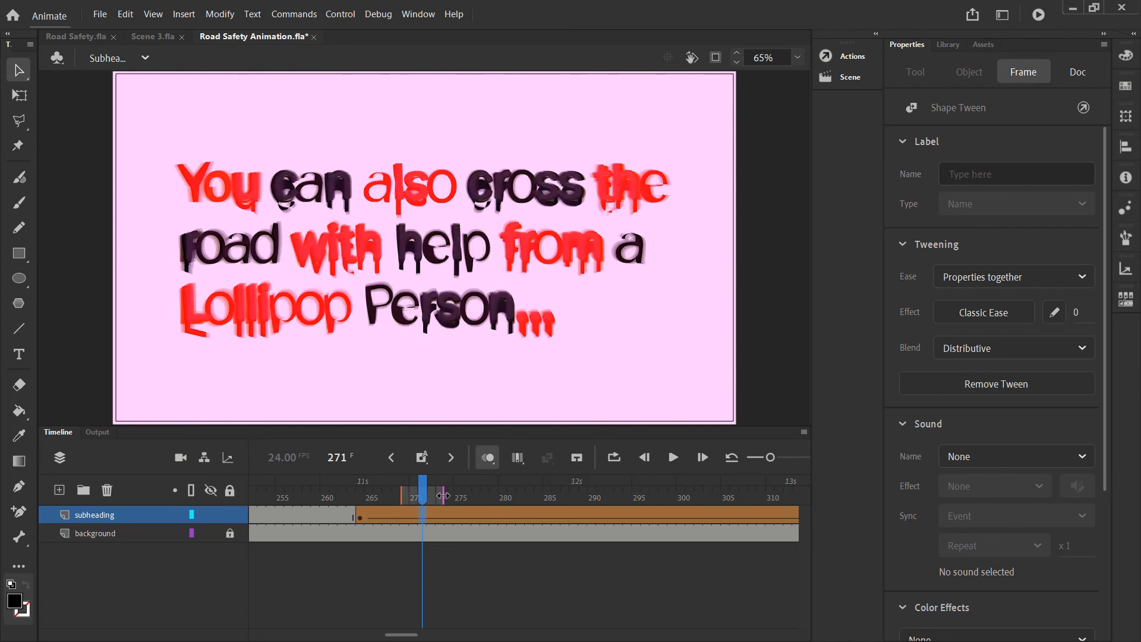
drag(443, 496, 577, 495)
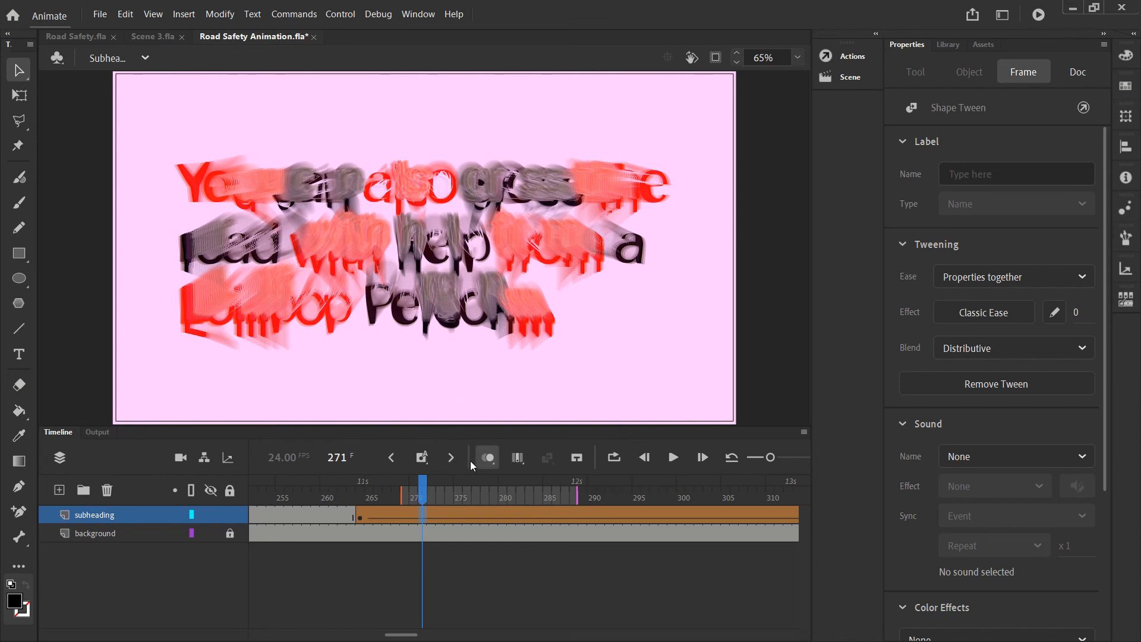
click(487, 458)
- Check the shape tween at several frames up to the STOP sign keyframes at 384 and 456, and return to the timeline's start
click(457, 514)
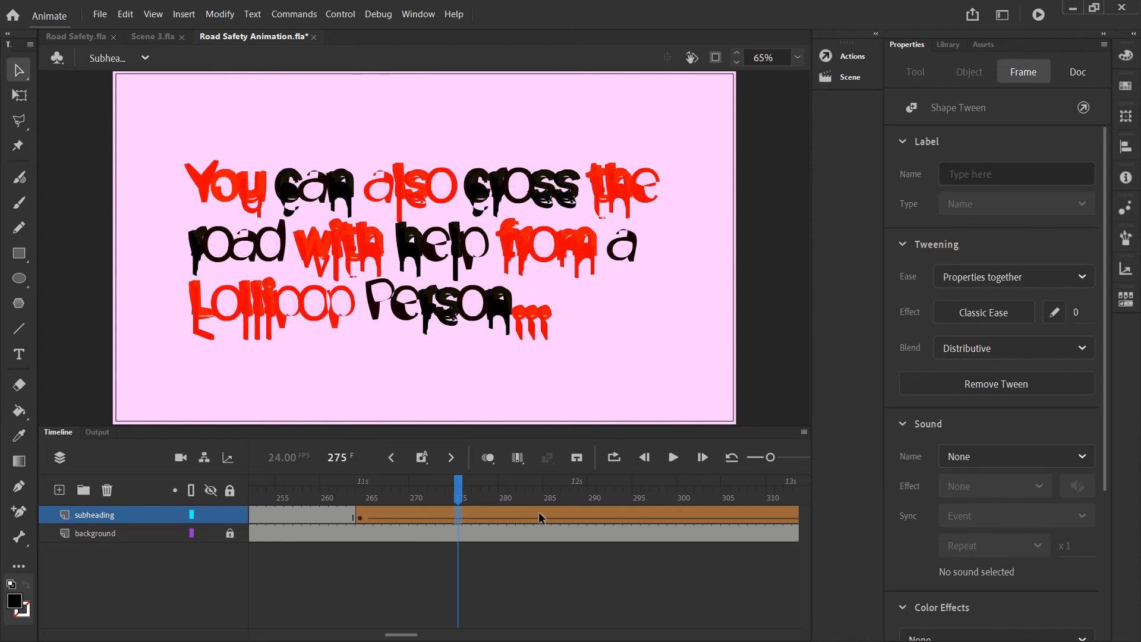
click(539, 513)
scroll(639, 508, right, 6)
scroll(637, 507, right, 2)
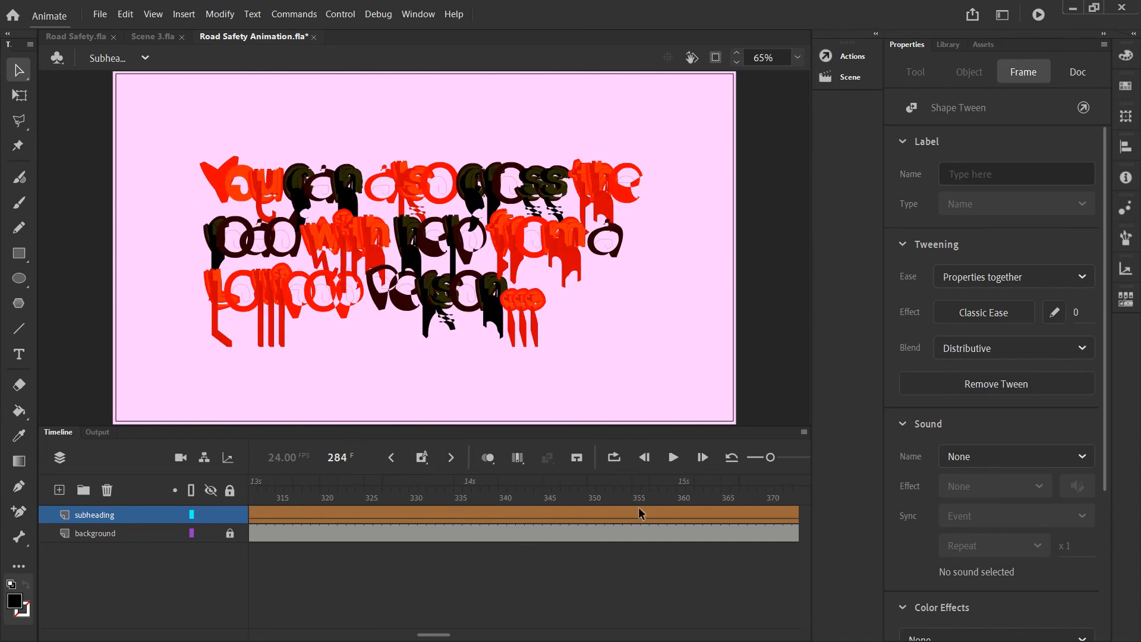
click(644, 507)
click(688, 509)
scroll(707, 510, right, 2)
scroll(726, 511, right, 2)
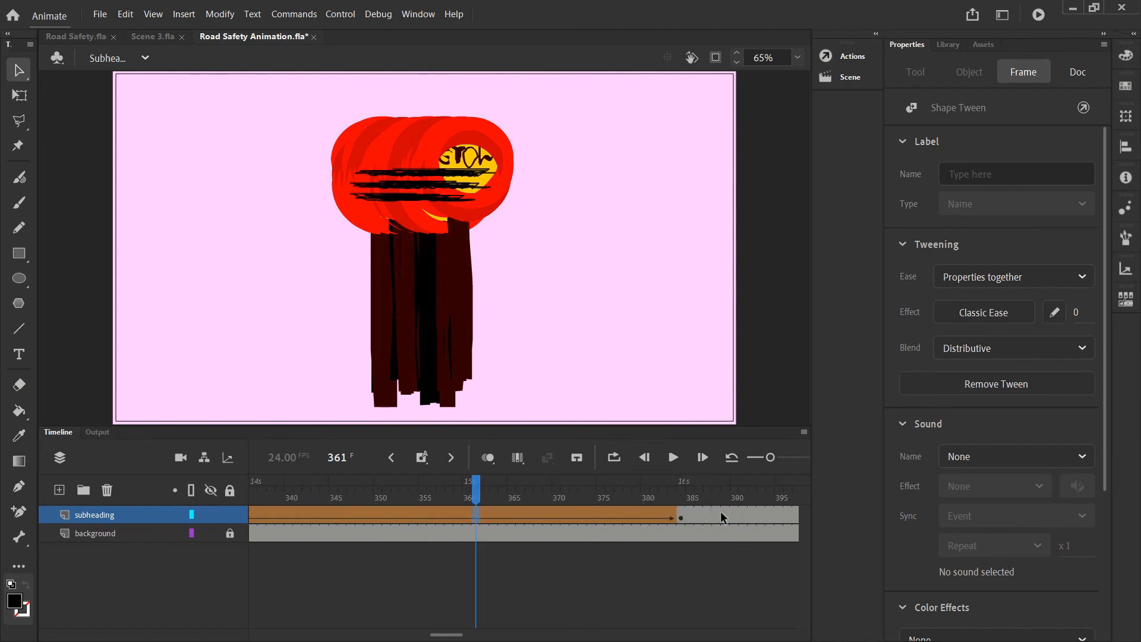
click(678, 512)
scroll(669, 510, right, 10)
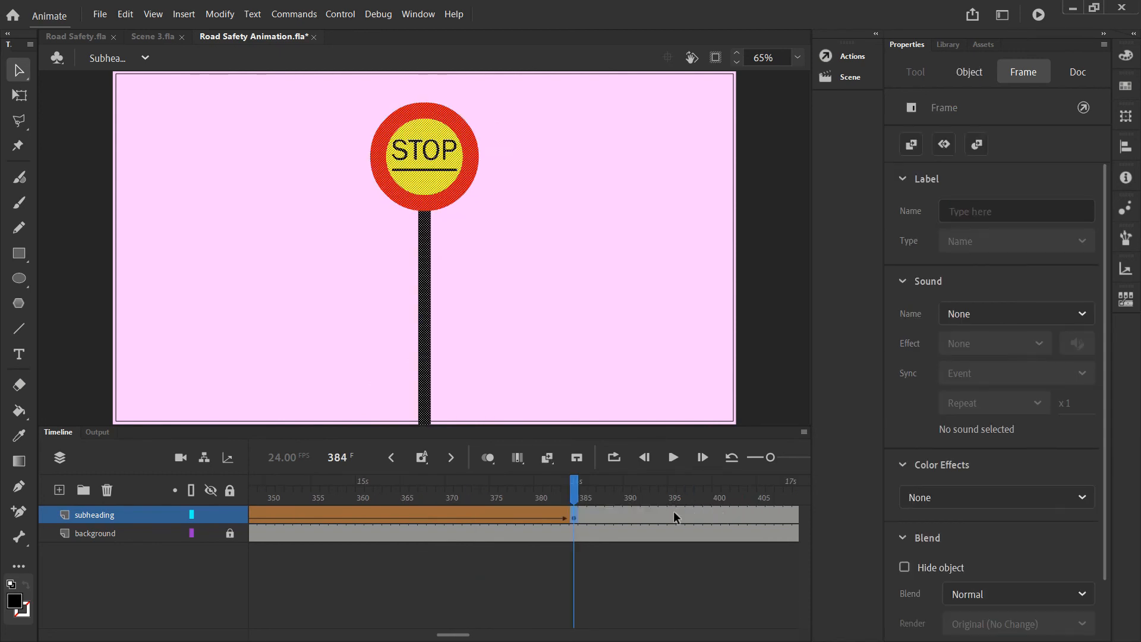
click(681, 512)
scroll(473, 515, left, 7)
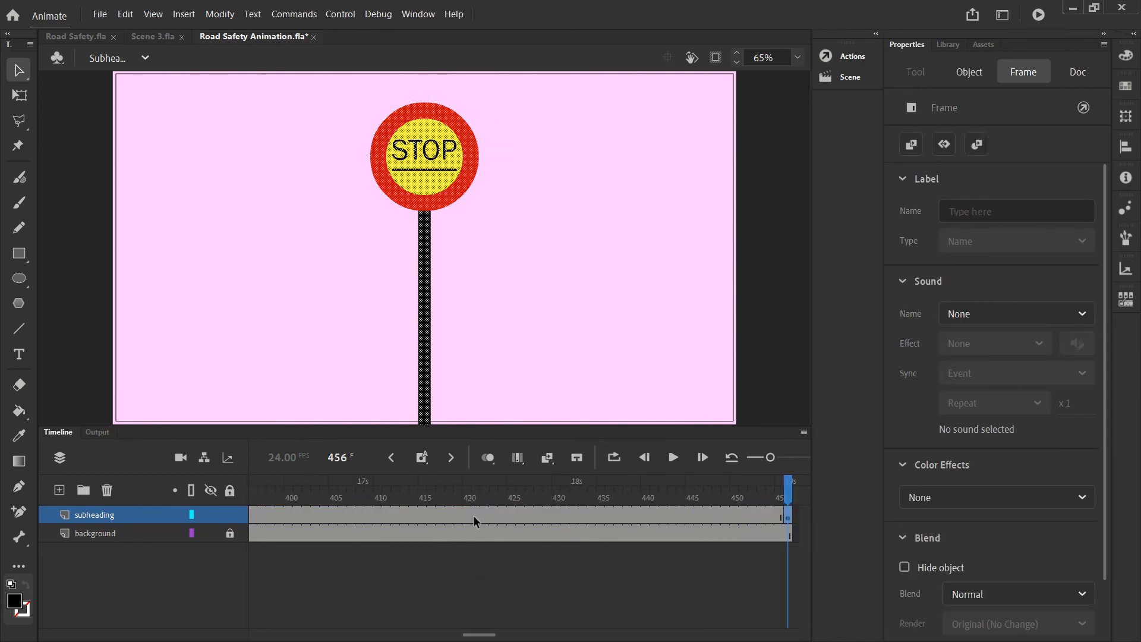
scroll(398, 522, left, 20)
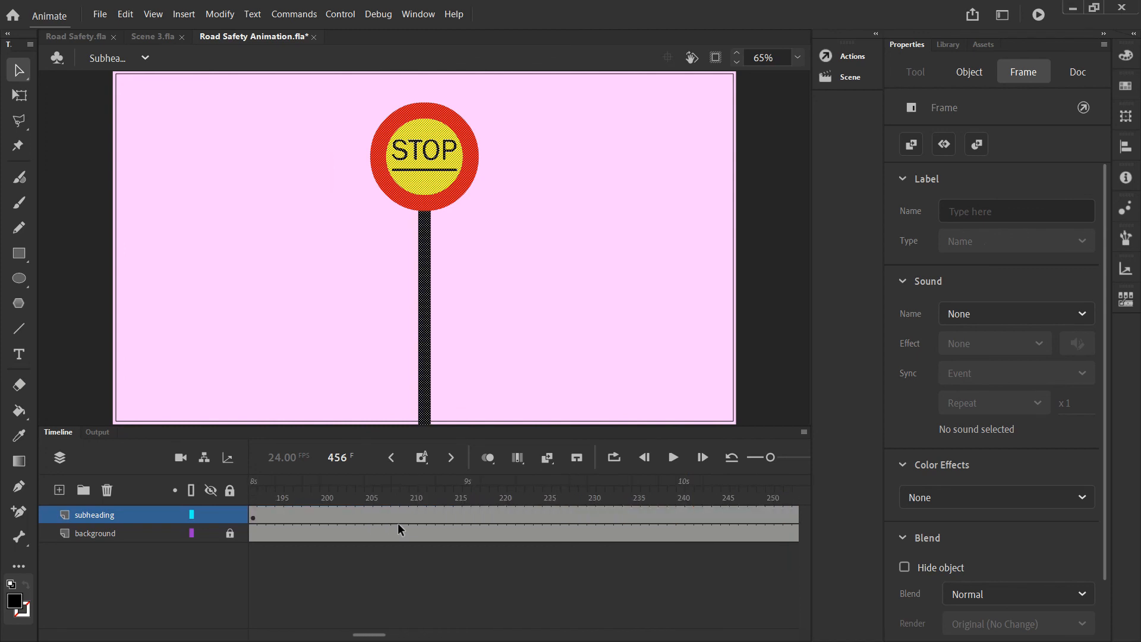
scroll(398, 523, left, 20)
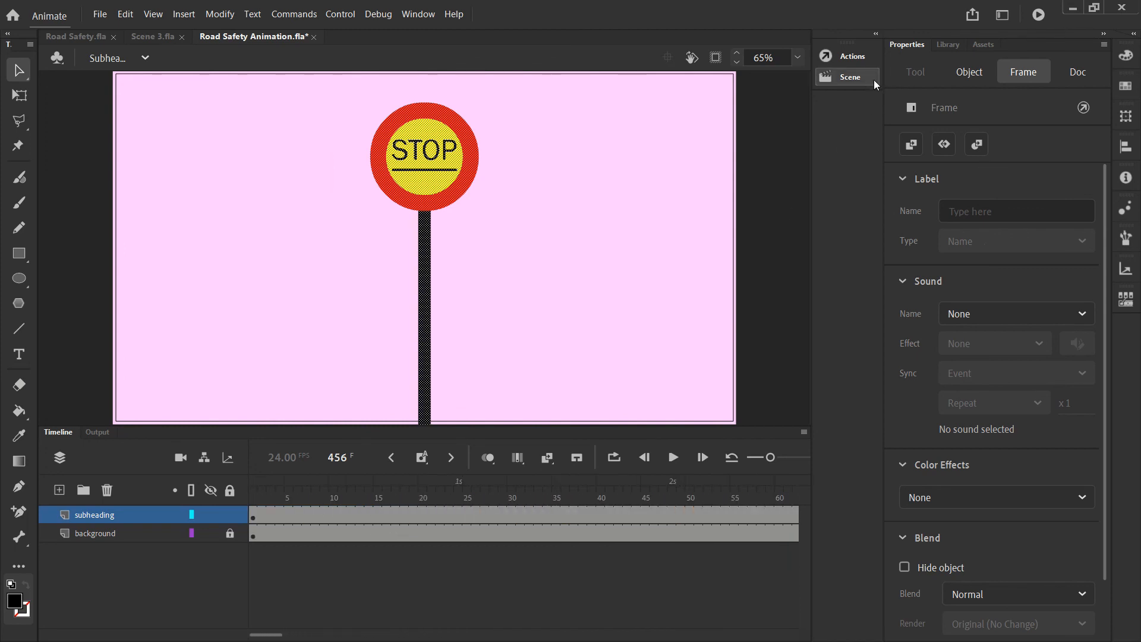
- Test the whole movie, watch it through to the STOP sign, and close the preview window
click(851, 77)
click(848, 78)
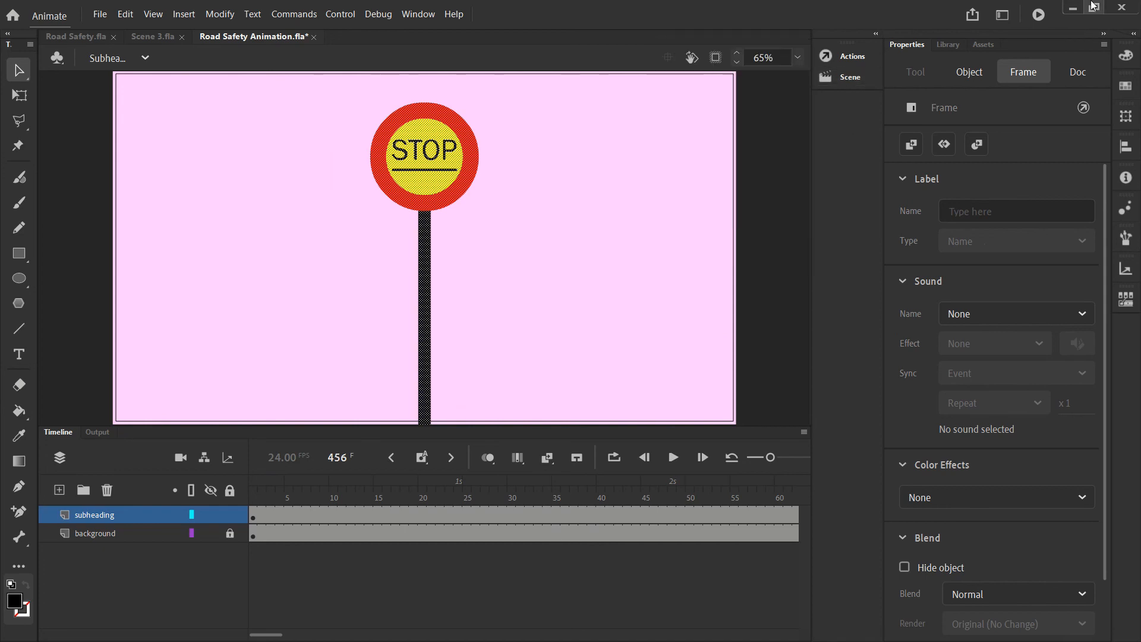
click(1038, 15)
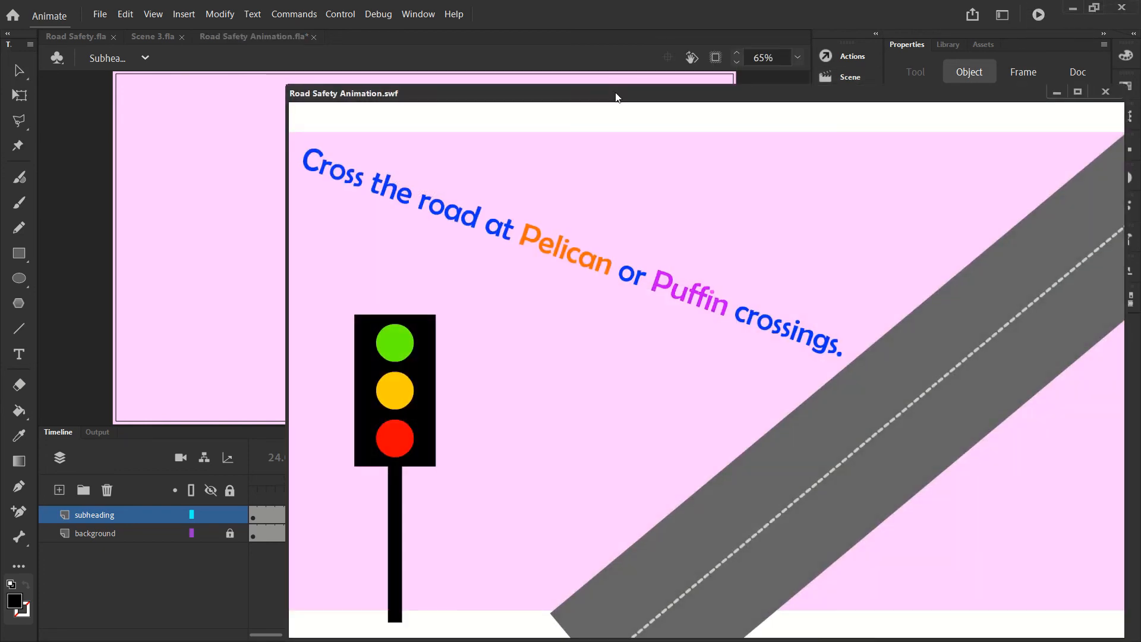
drag(616, 97, 481, 68)
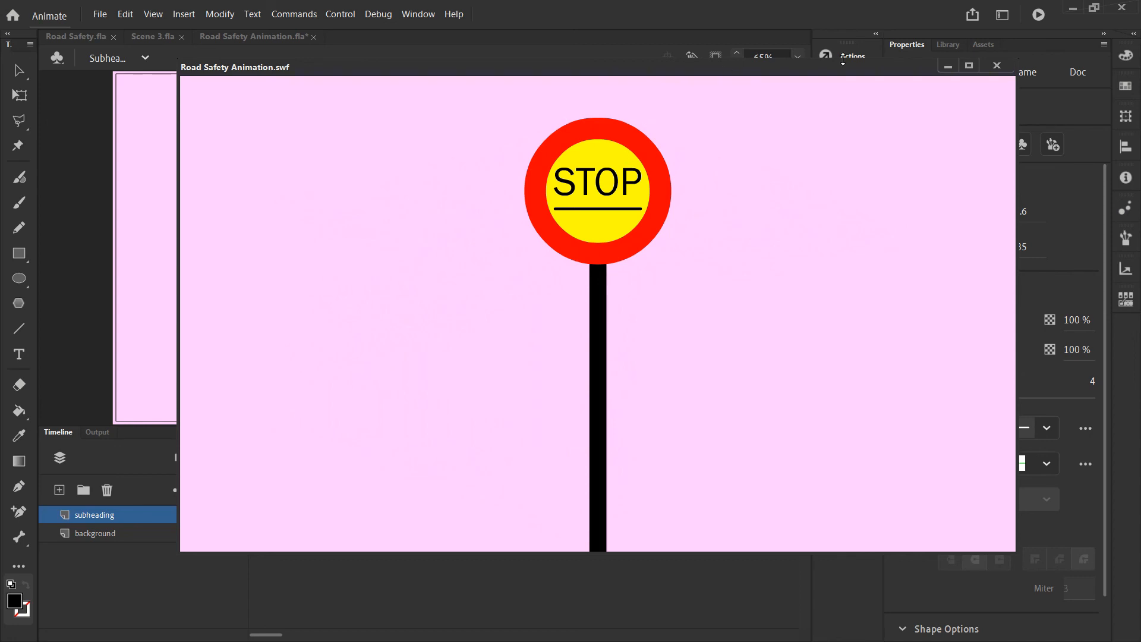
click(1003, 66)
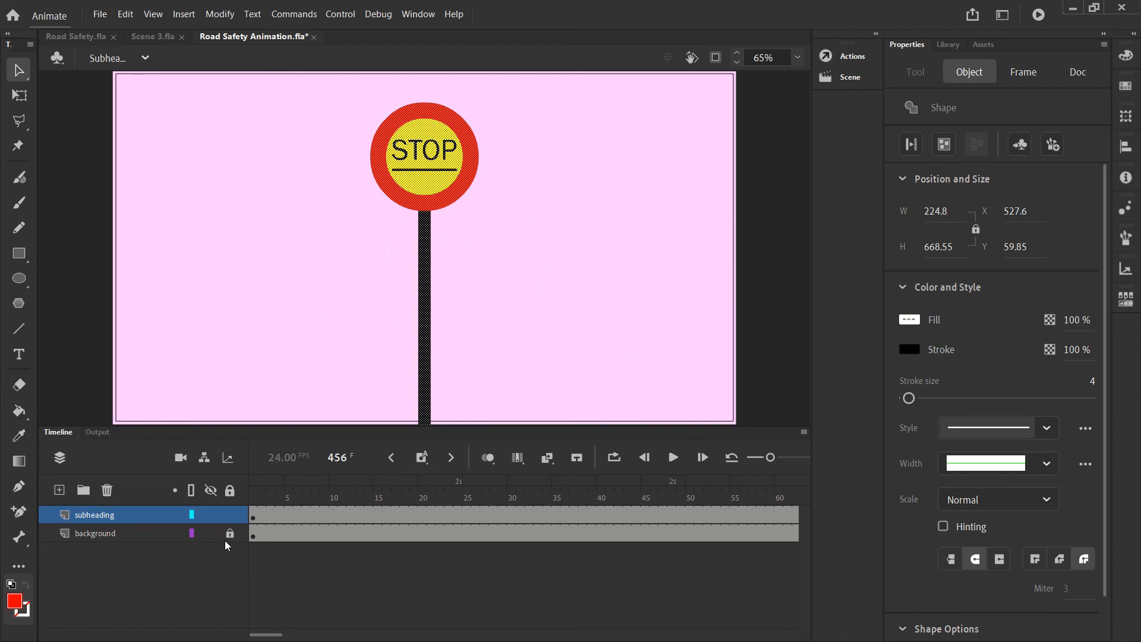
- Lock the subheading layer and open the list of scenes
click(230, 515)
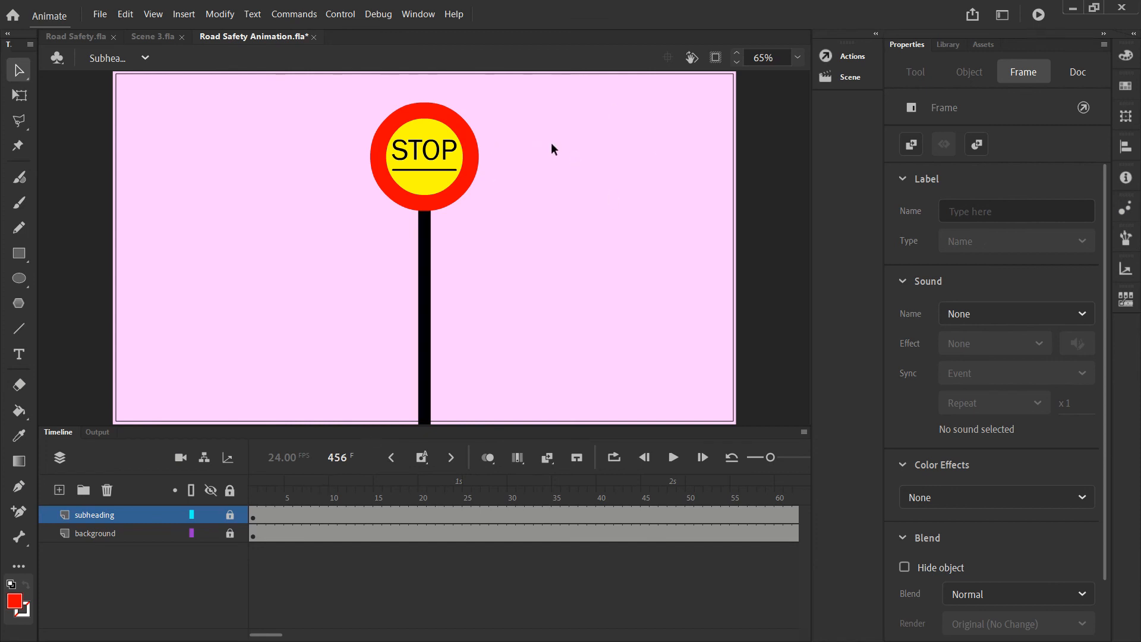
click(844, 78)
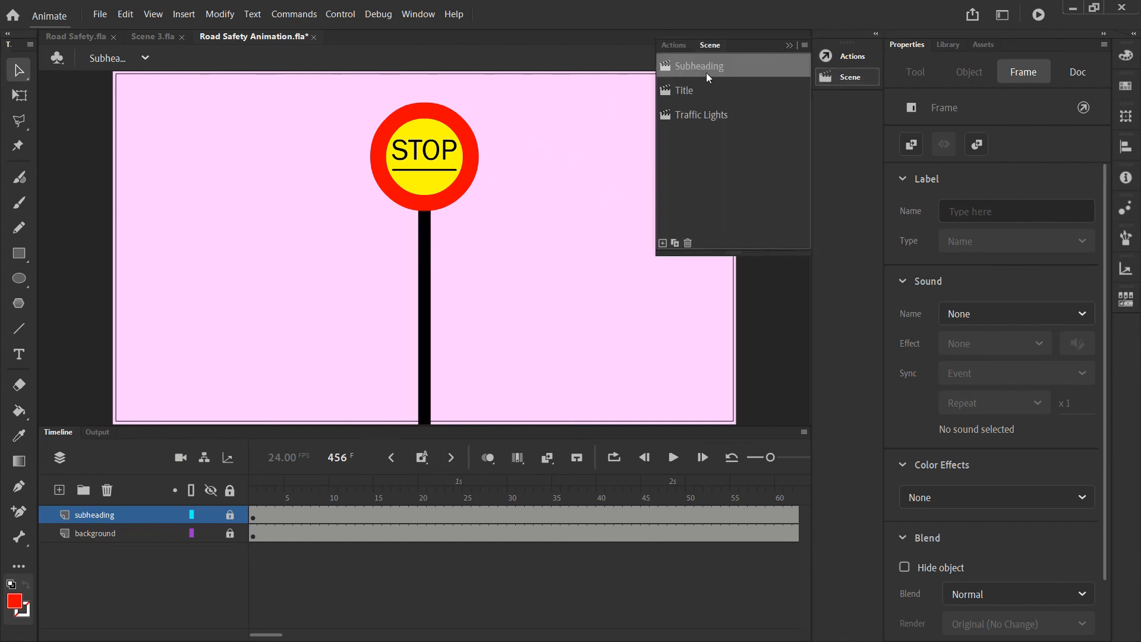
- Move the Subheading scene to the end of the scene order, after Traffic Lights, and collapse the scene list
drag(709, 60, 720, 136)
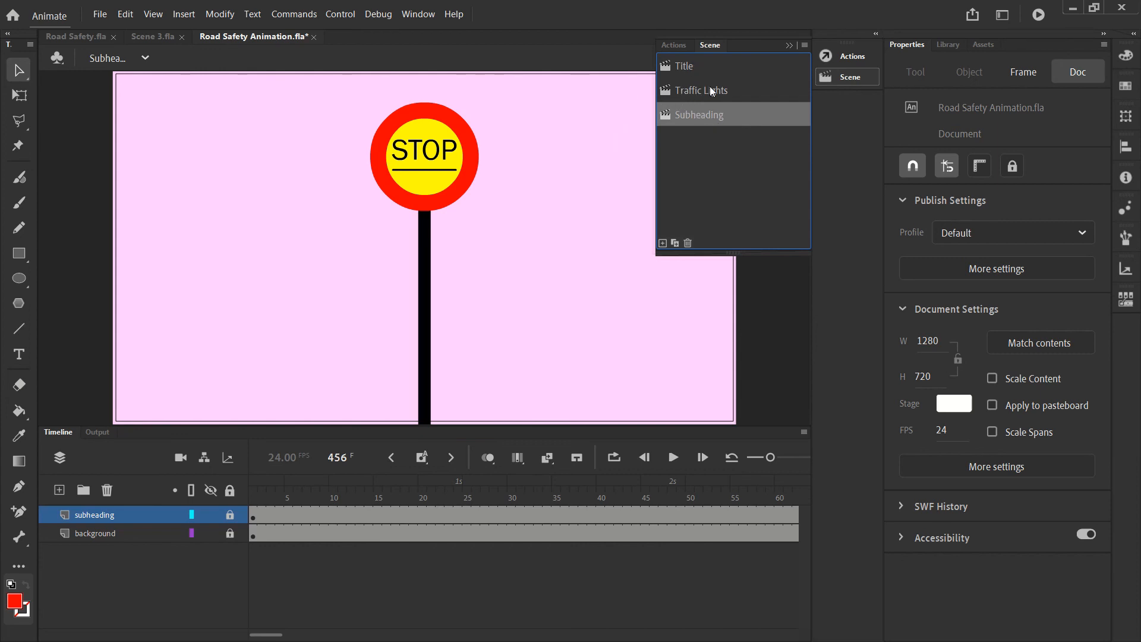
click(629, 105)
- Test the whole movie, watch the scenes play in order from the title through the traffic lights to the STOP sign, and close the preview
click(1038, 14)
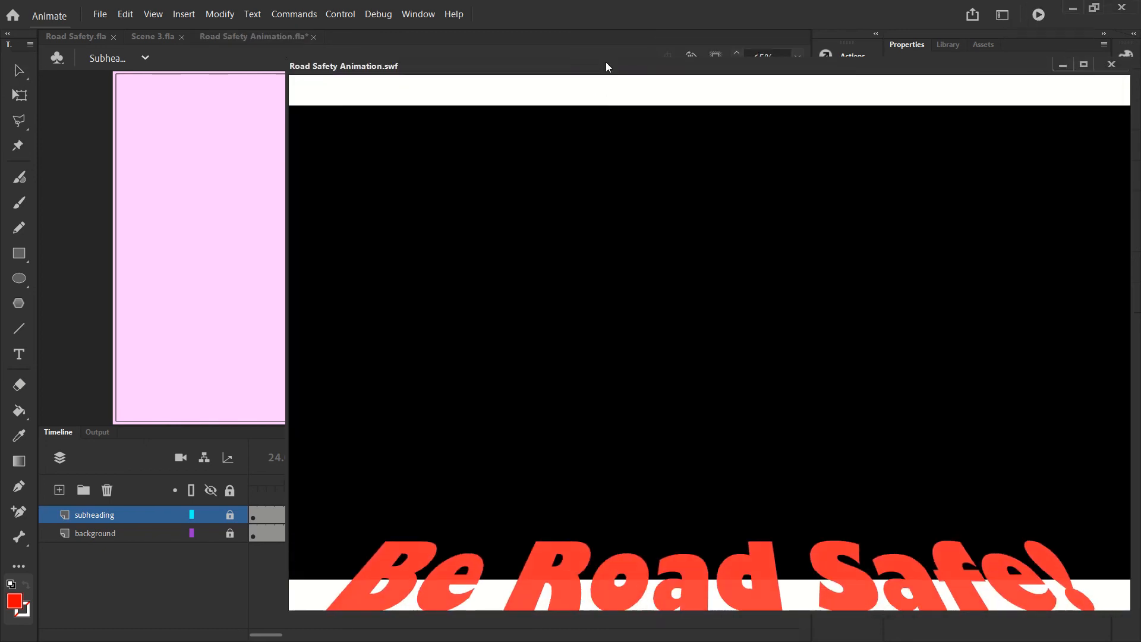
drag(559, 69, 522, 84)
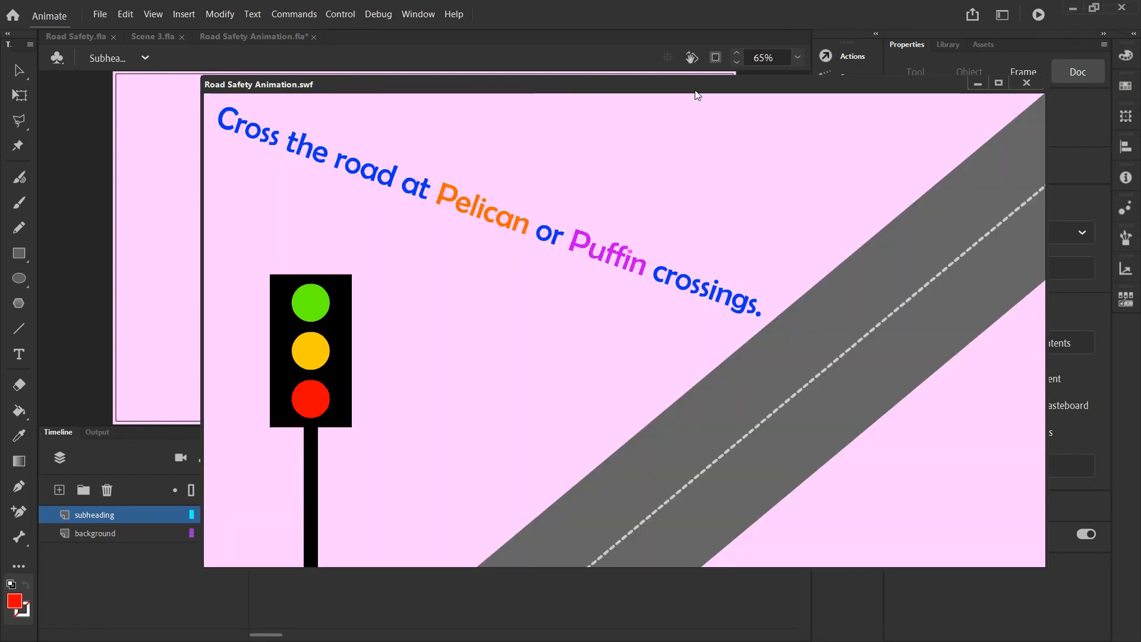
drag(627, 80, 610, 74)
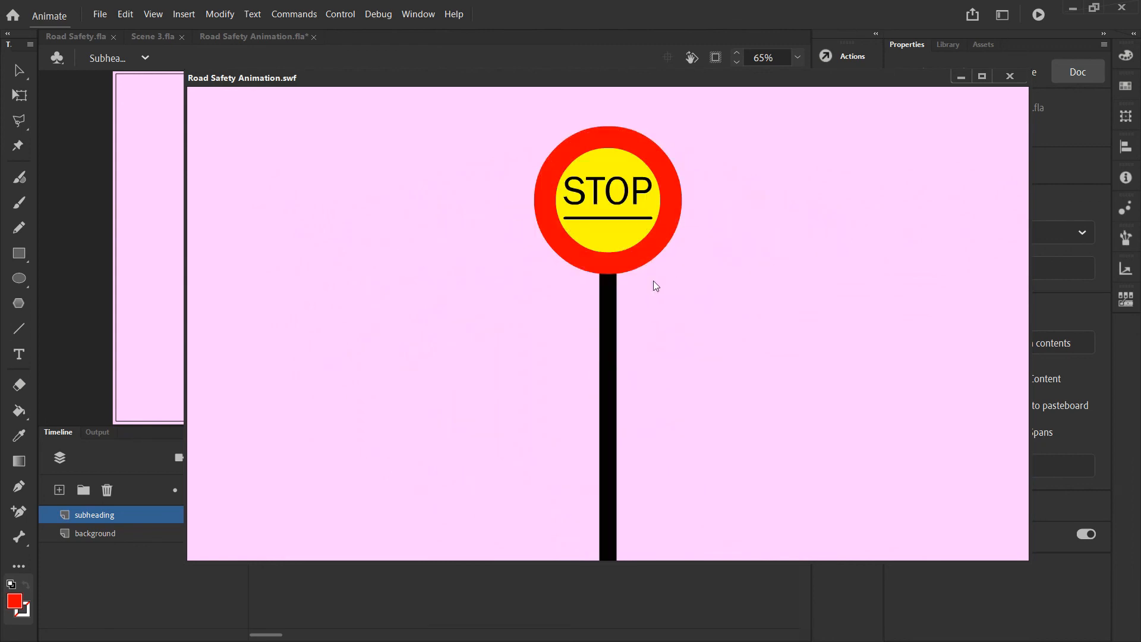
drag(630, 85, 619, 68)
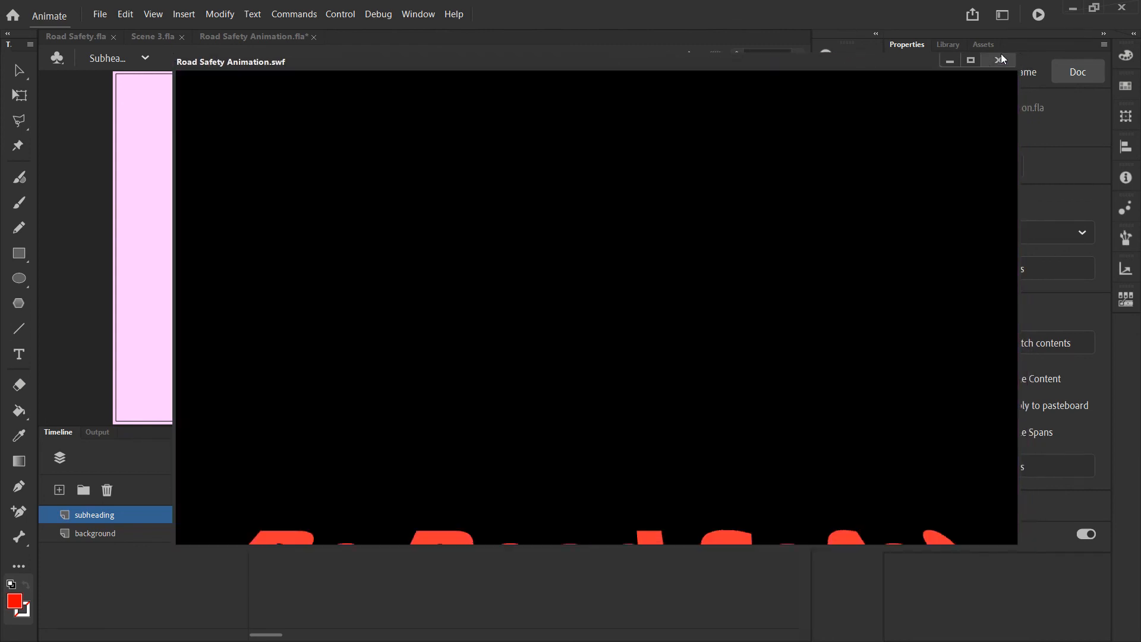
click(998, 59)
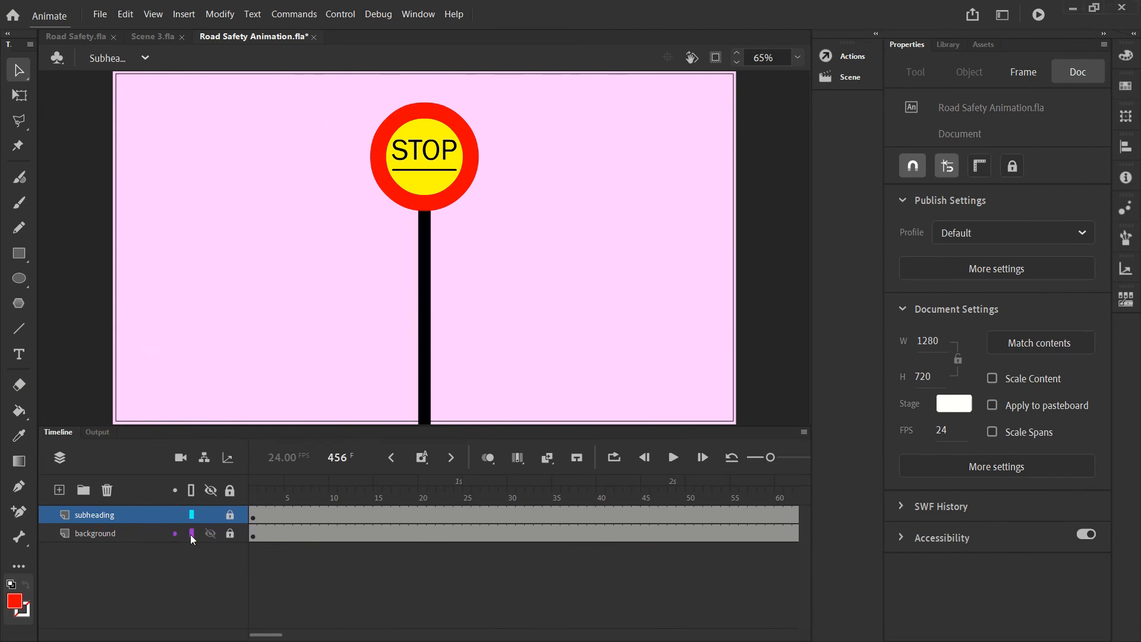
- Check the scene order once more and save the Road Safety Animation.fla file
click(844, 78)
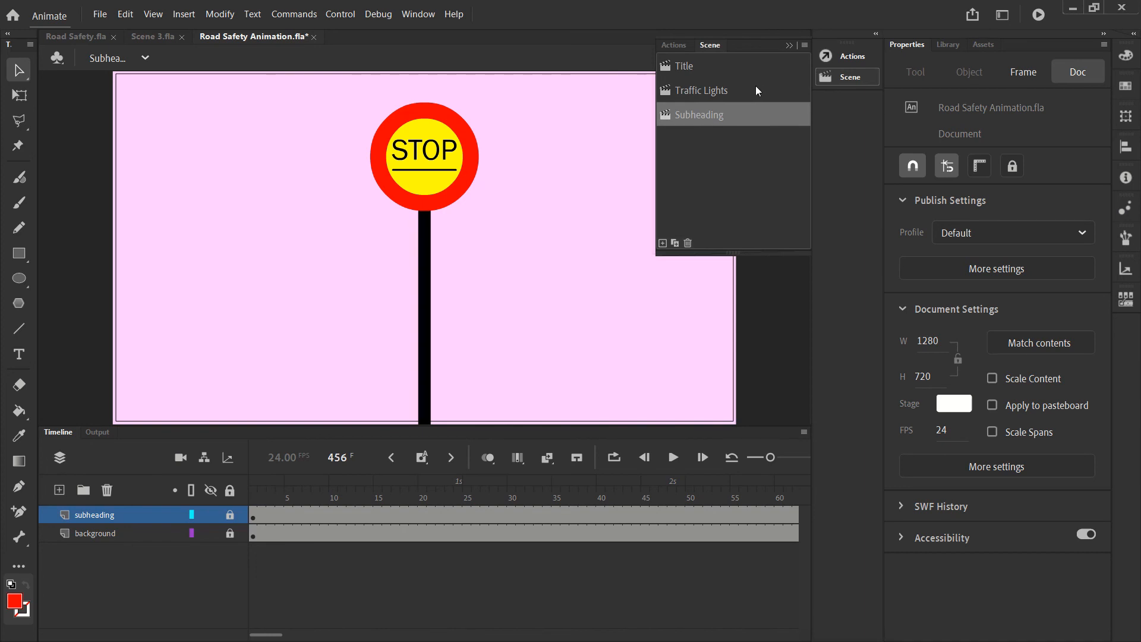
click(487, 161)
click(100, 13)
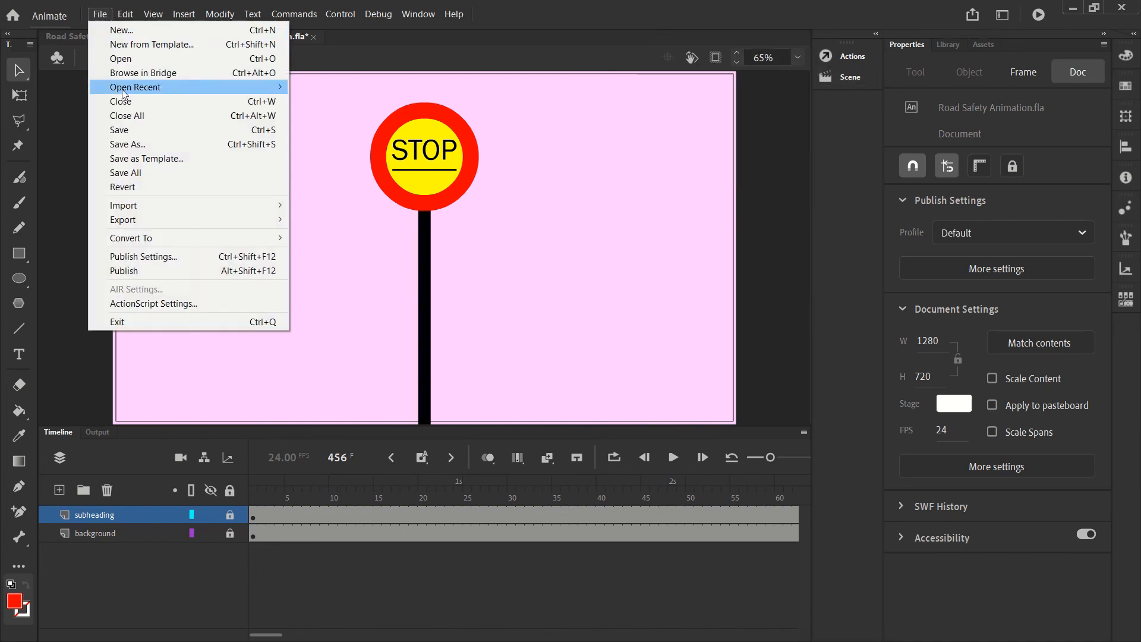
click(123, 130)
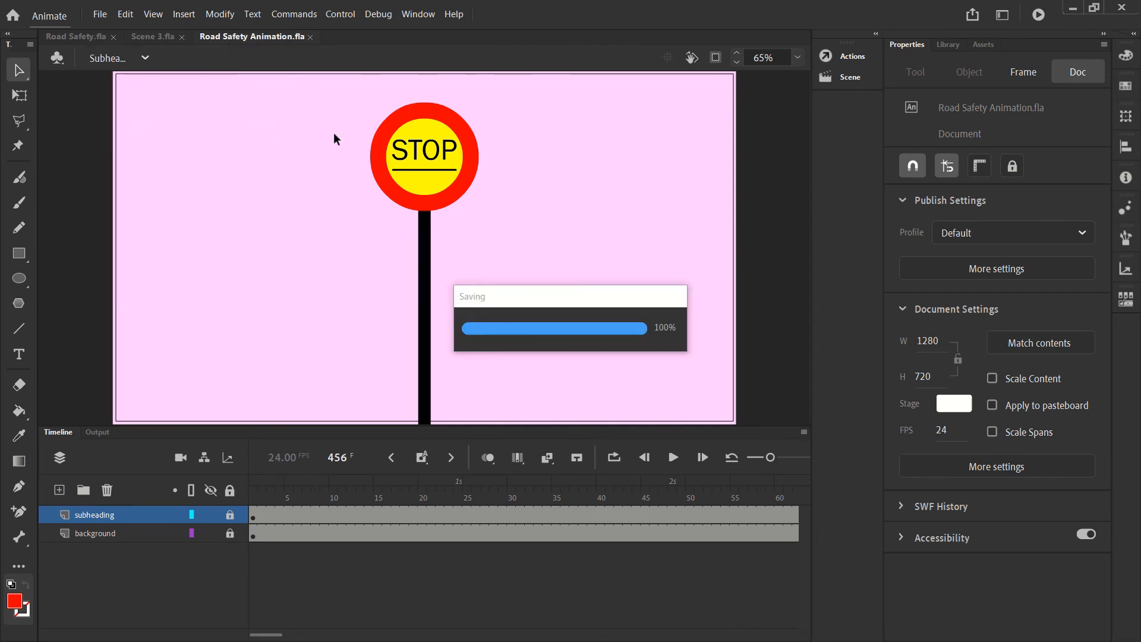